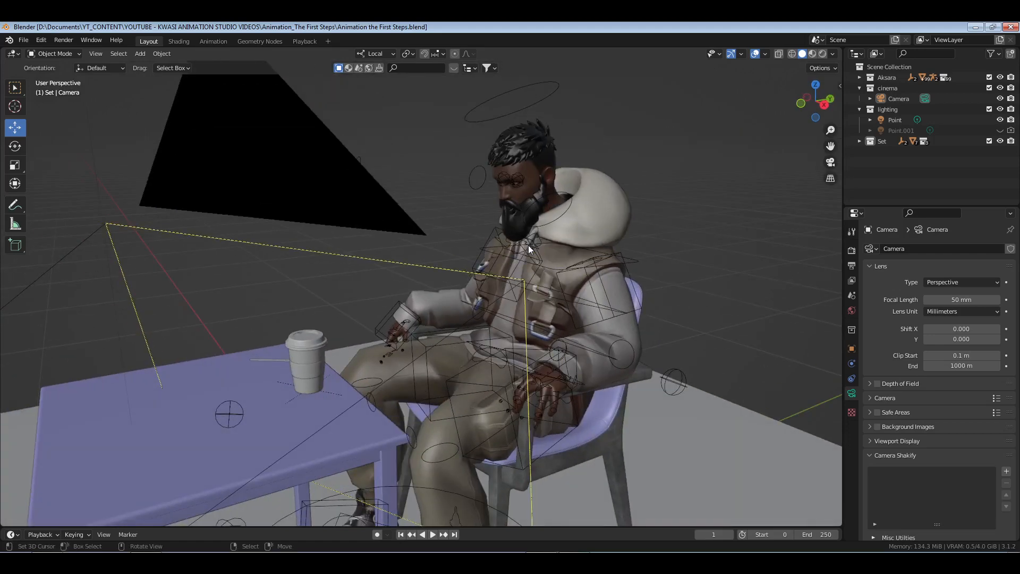
- Exclude the cinema and lighting collections from the view layer and switch to the Animation workspace
{"action": "left_click", "coordinate": [990, 87]}
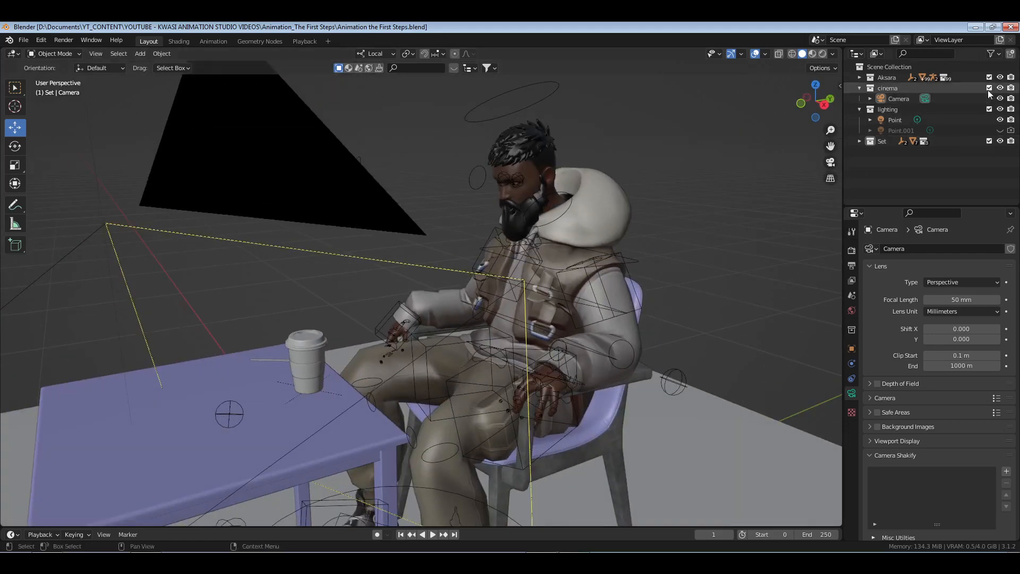
{"action": "left_click", "coordinate": [988, 98]}
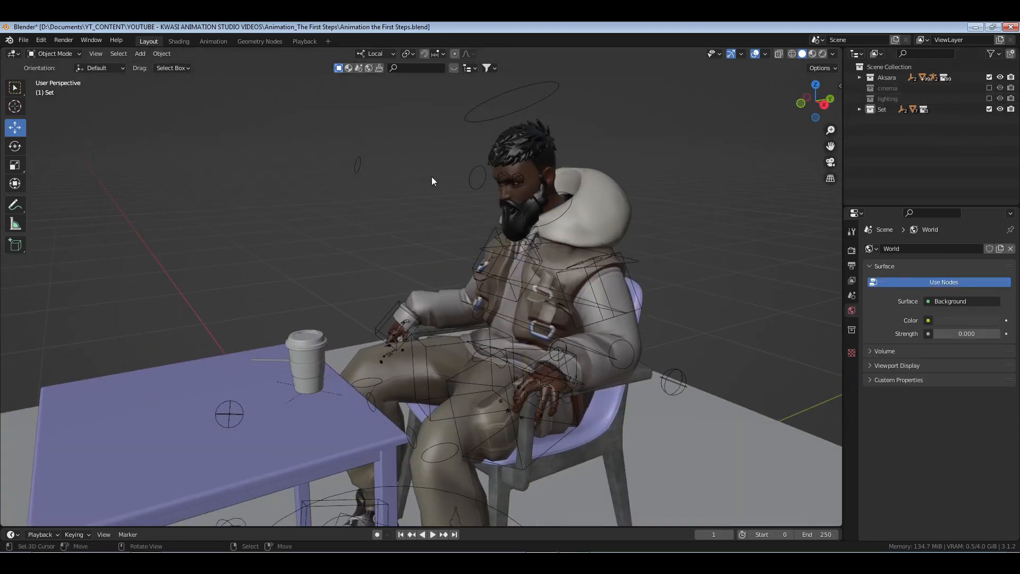
{"action": "left_click", "coordinate": [211, 41]}
{"action": "left_click", "coordinate": [11, 54]}
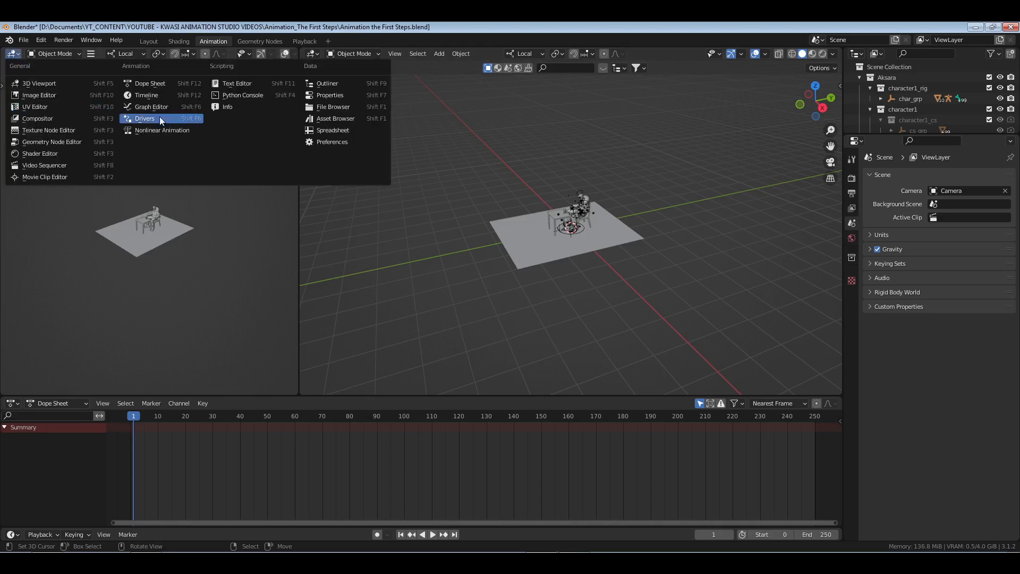
{"action": "left_click", "coordinate": [171, 128]}
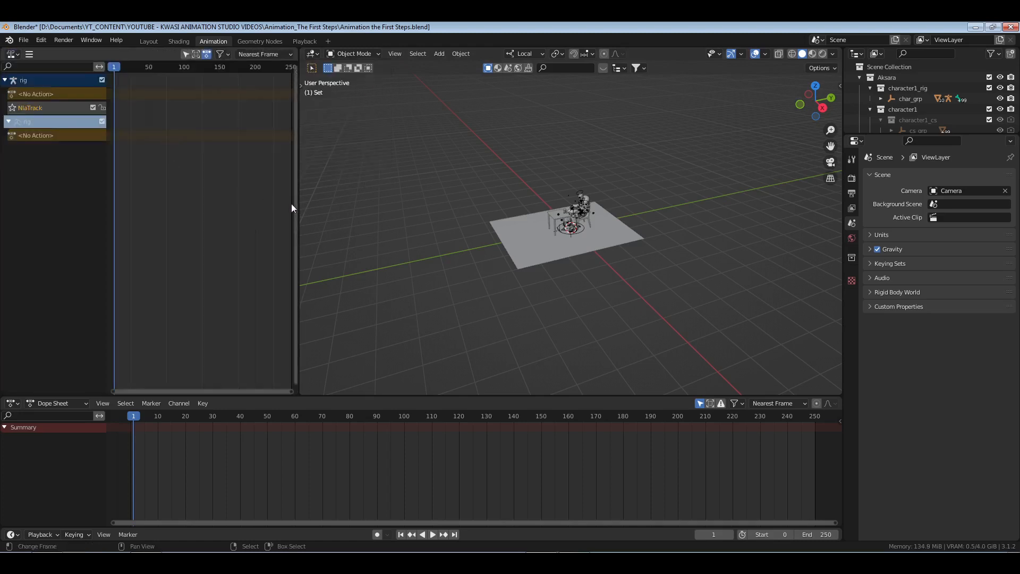
{"action": "right_click", "coordinate": [295, 203]}
{"action": "left_click", "coordinate": [255, 214]}
{"action": "left_click", "coordinate": [249, 217]}
{"action": "left_click", "coordinate": [12, 224]}
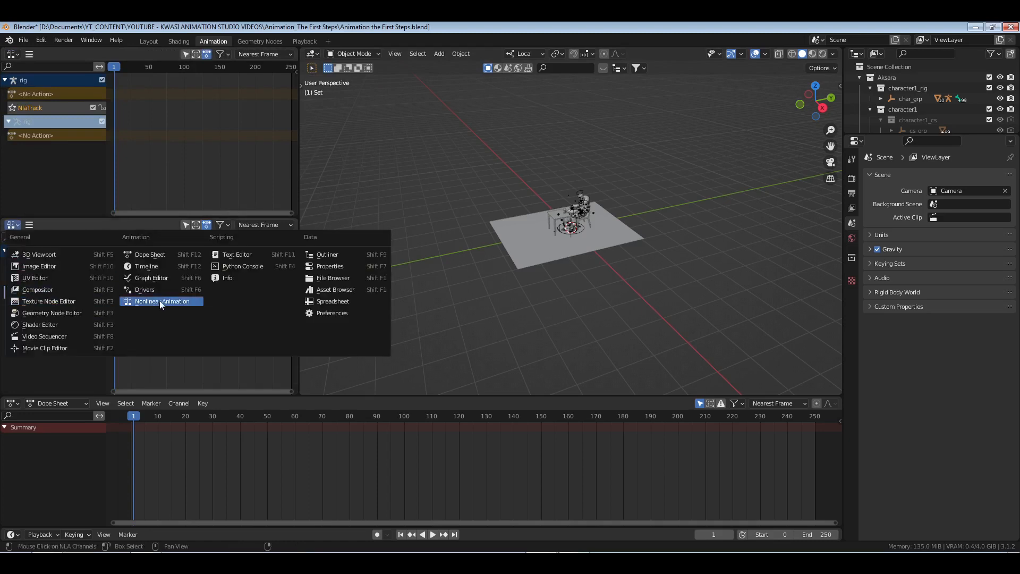
{"action": "left_click", "coordinate": [32, 337]}
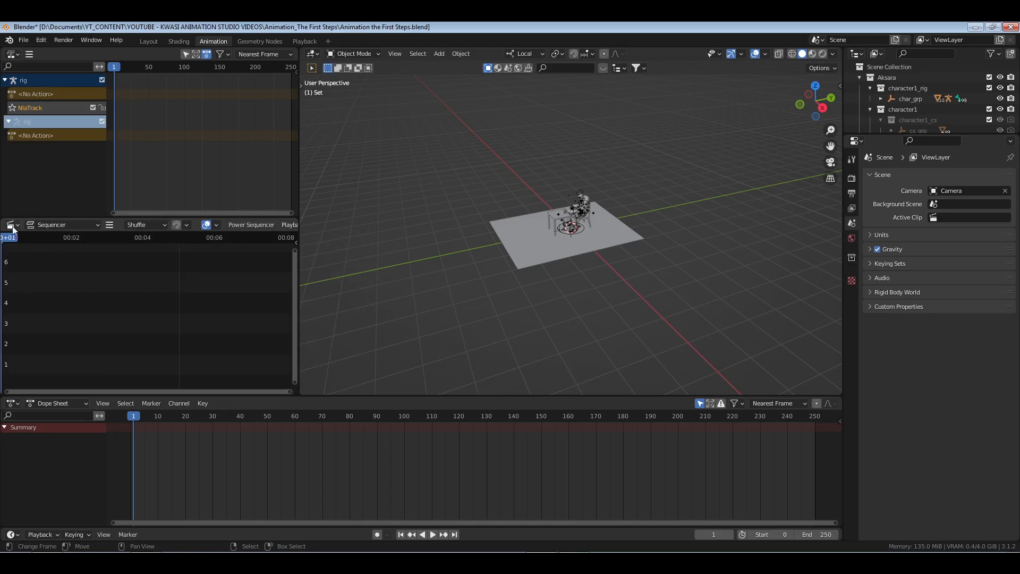
{"action": "left_click_drag", "start_coordinate": [297, 218], "coordinate": [213, 154]}
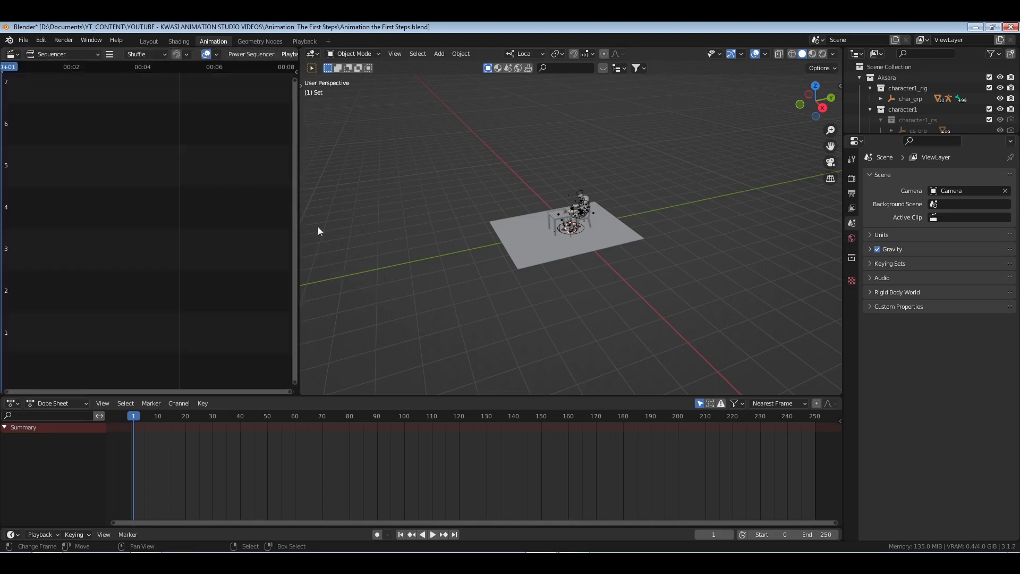
- Split the Sequencer area beside the 3D viewport horizontally and make its lower part taller than the upper one
{"action": "right_click", "coordinate": [295, 260]}
{"action": "right_click", "coordinate": [296, 256]}
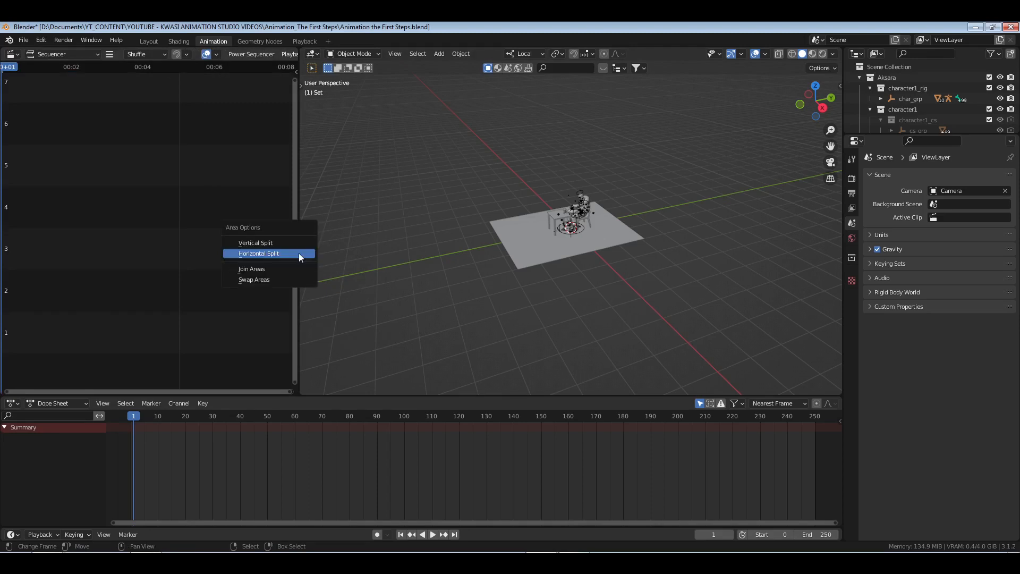
{"action": "key", "text": "Escape"}
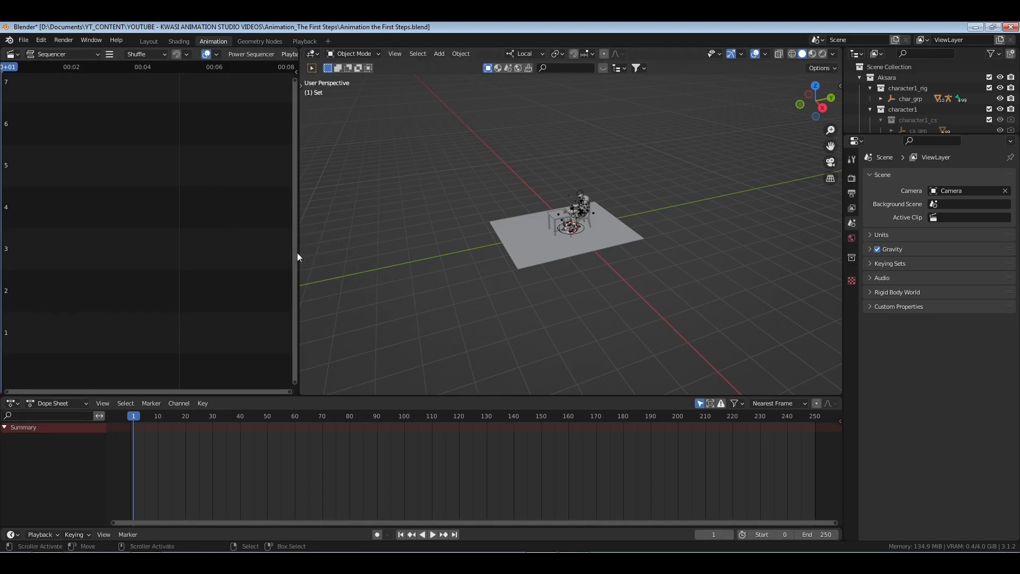
{"action": "right_click", "coordinate": [298, 255]}
{"action": "left_click", "coordinate": [299, 253]}
{"action": "left_click", "coordinate": [282, 250]}
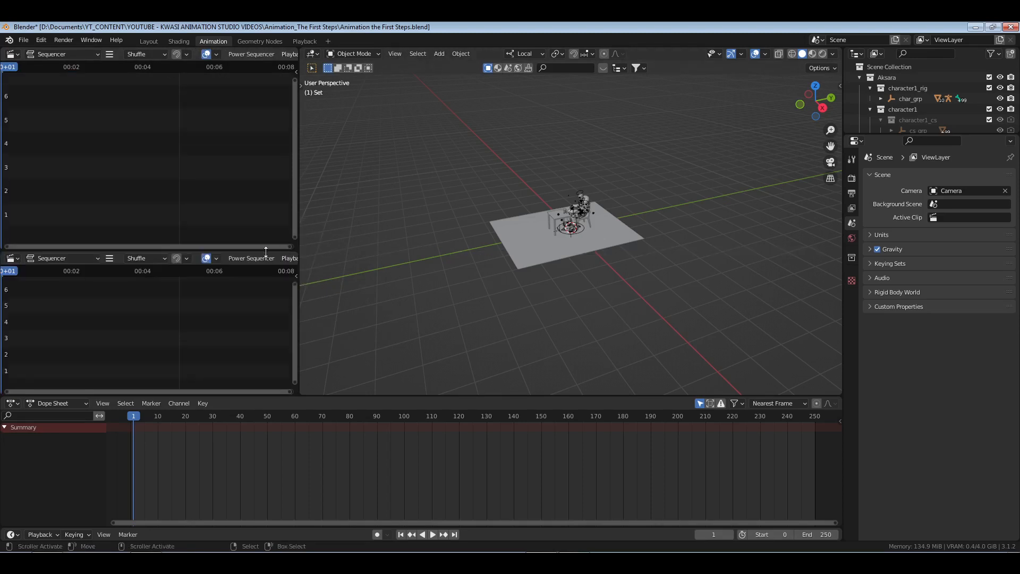
{"action": "left_click_drag", "start_coordinate": [130, 250], "coordinate": [30, 184]}
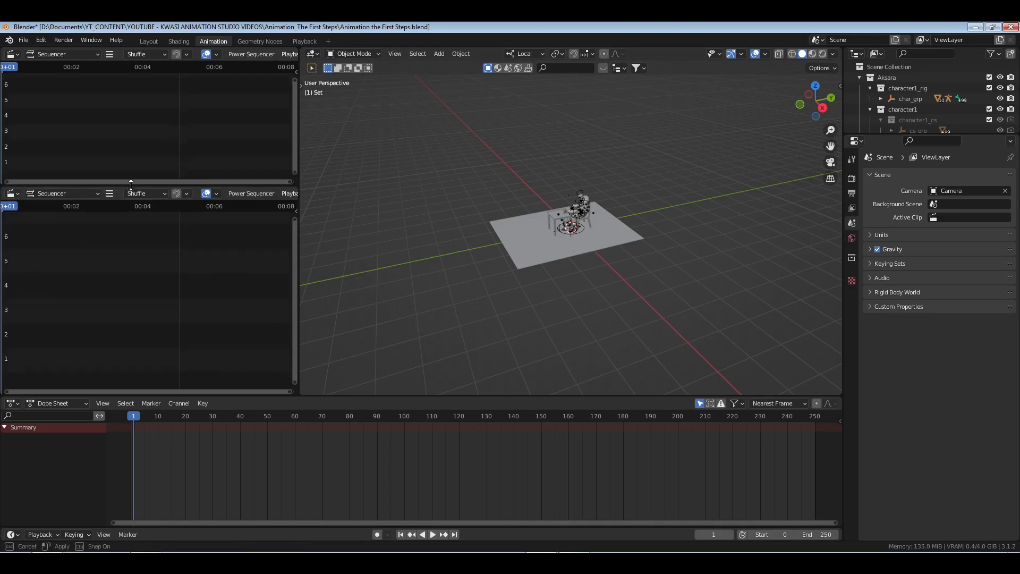
- Set the lower of the two Sequencer areas to Nonlinear Animation and the upper one to Graph Editor
{"action": "left_click", "coordinate": [12, 193]}
{"action": "left_click", "coordinate": [162, 269]}
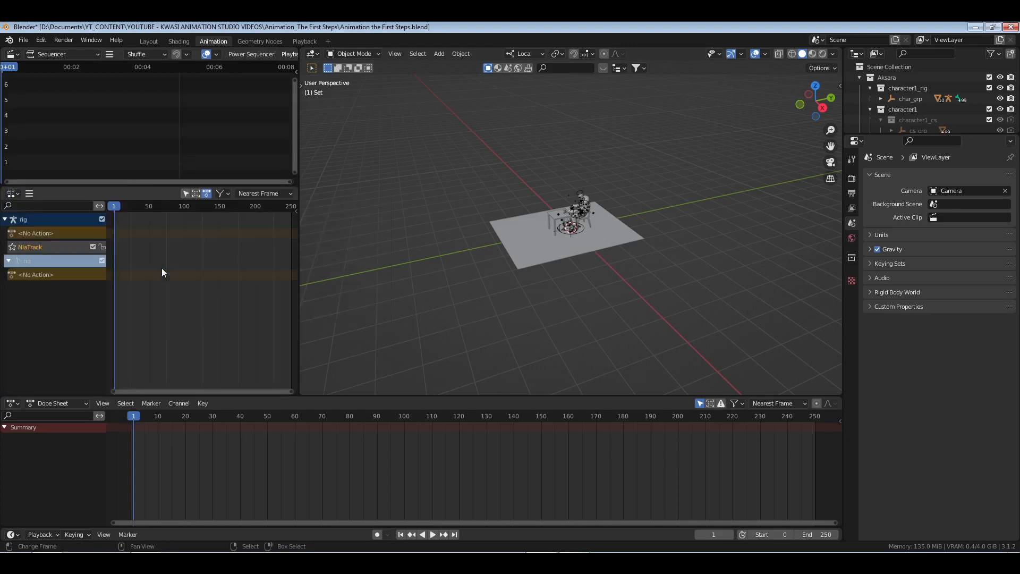
{"action": "left_click", "coordinate": [13, 54]}
{"action": "left_click", "coordinate": [142, 107]}
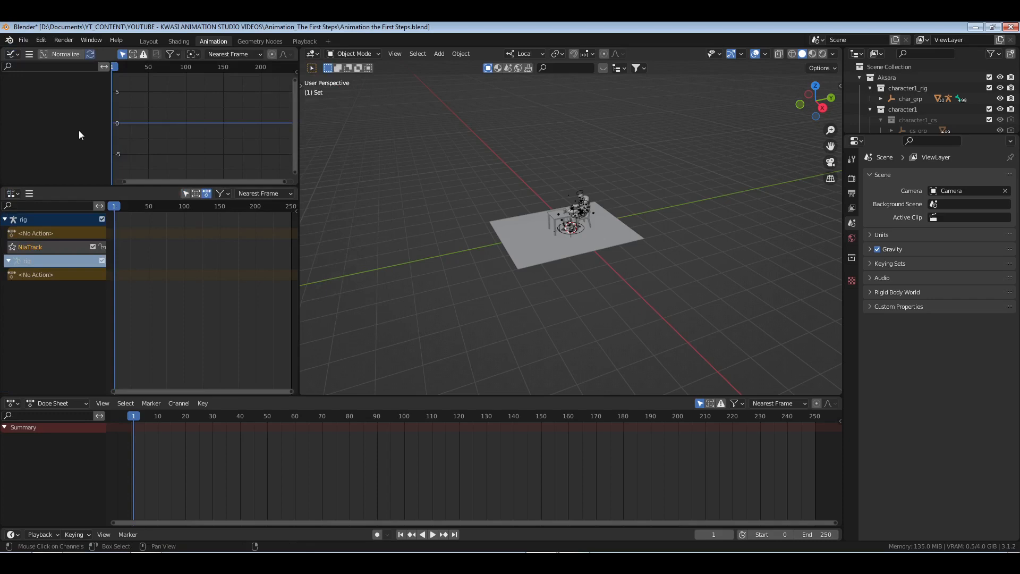
- Enable Only Selected Curve Keyframes and Sync Visible Range in the Graph Editor
{"action": "left_click", "coordinate": [30, 54]}
{"action": "mouse_move", "coordinate": [69, 64]}
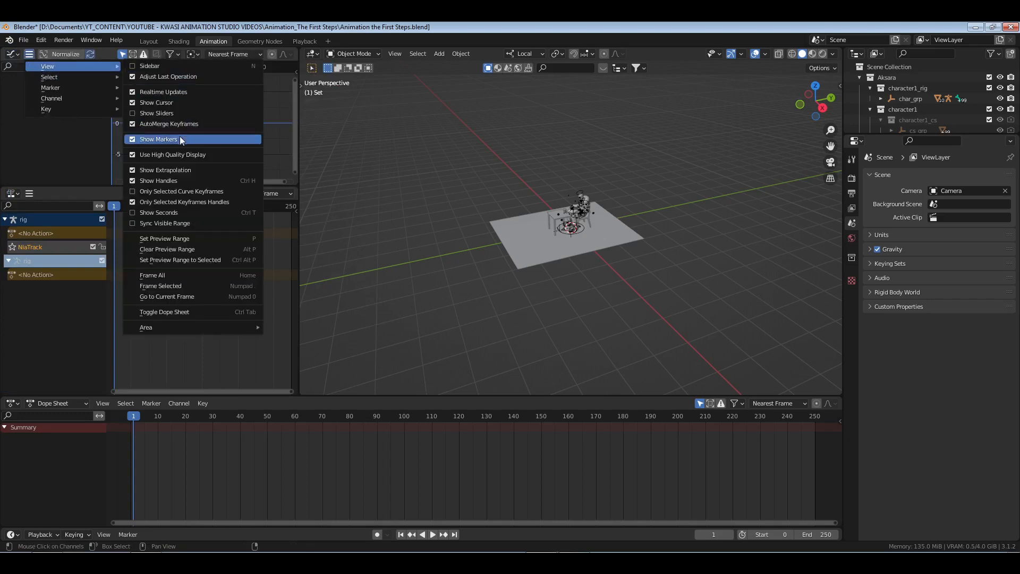
{"action": "left_click", "coordinate": [186, 190]}
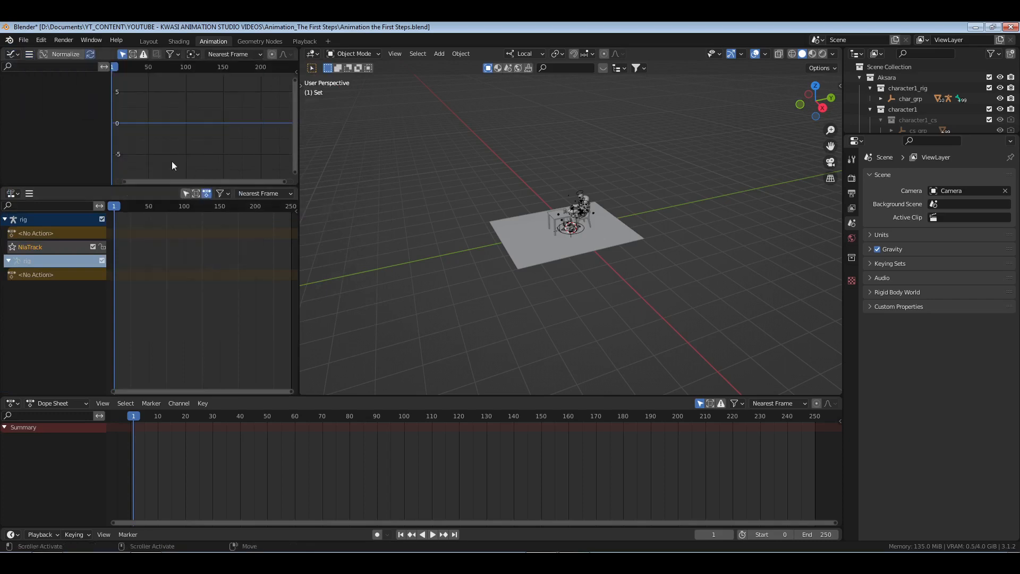
{"action": "left_click", "coordinate": [26, 53]}
{"action": "mouse_move", "coordinate": [65, 68]}
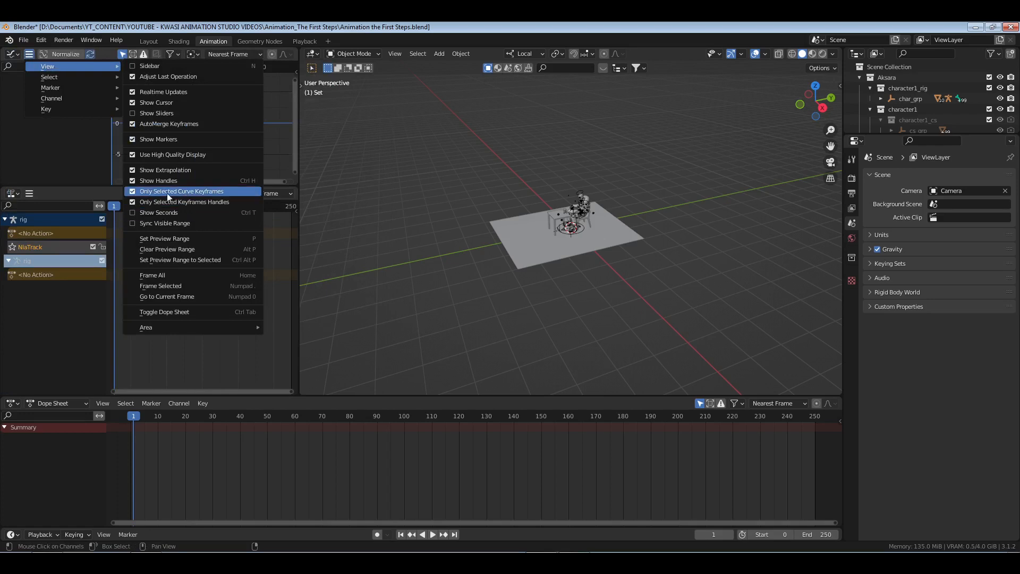
{"action": "left_click", "coordinate": [168, 223]}
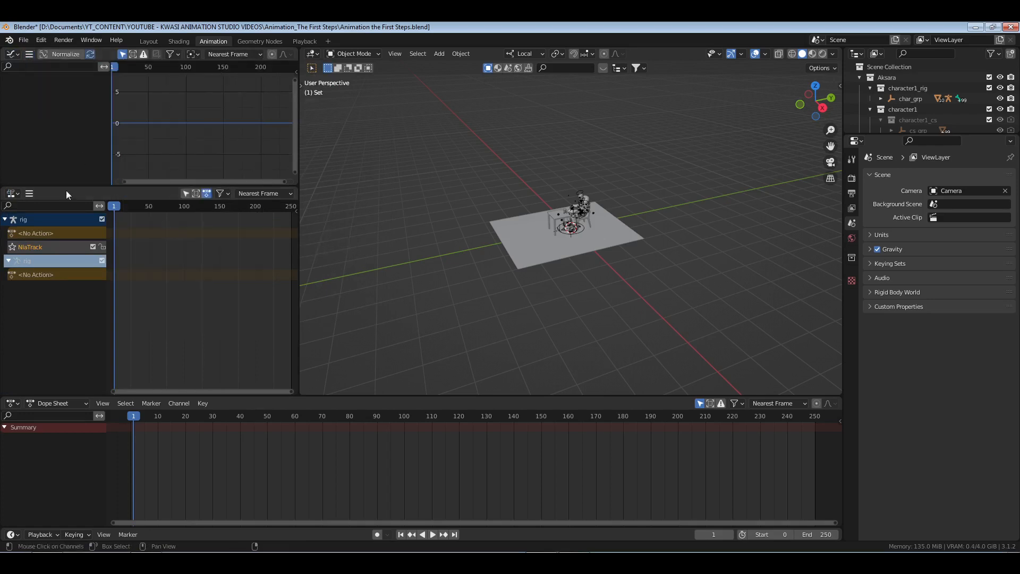
- Enable Sync Visible Range in the Nonlinear Animation editor and stop it listing objects without NLA data
{"action": "left_click", "coordinate": [29, 194]}
{"action": "mouse_move", "coordinate": [58, 205]}
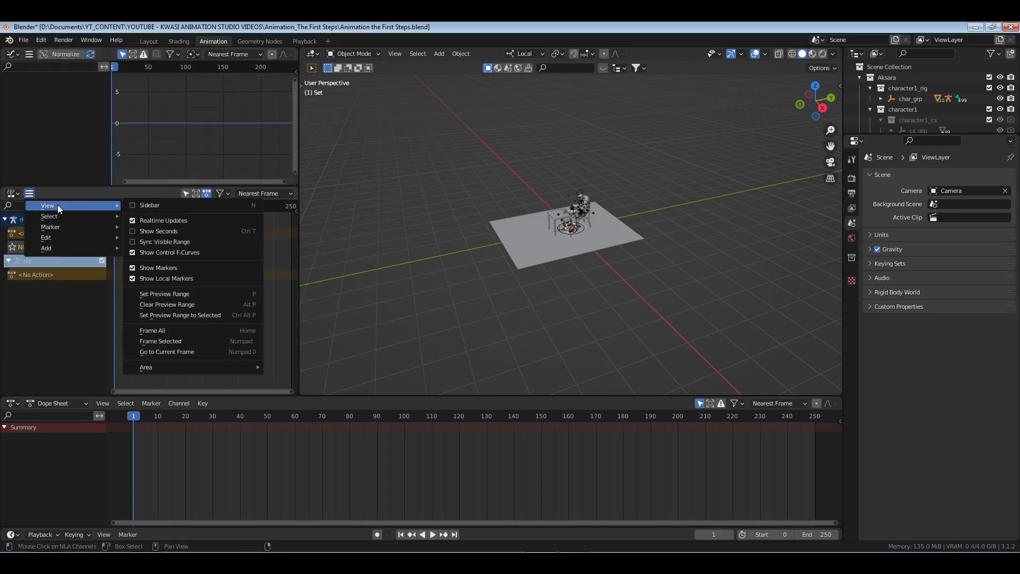
{"action": "left_click", "coordinate": [179, 243]}
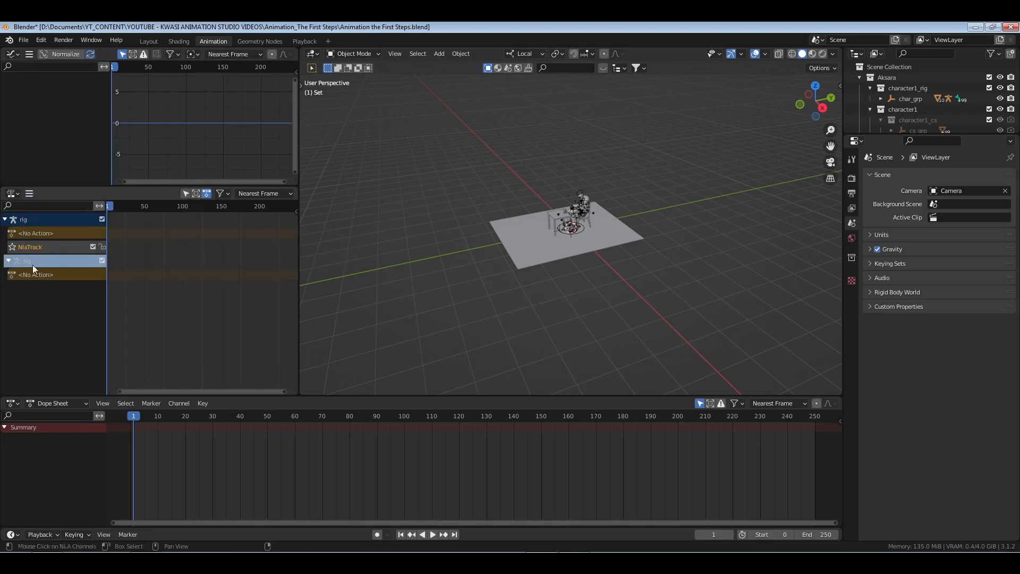
{"action": "left_click", "coordinate": [206, 195]}
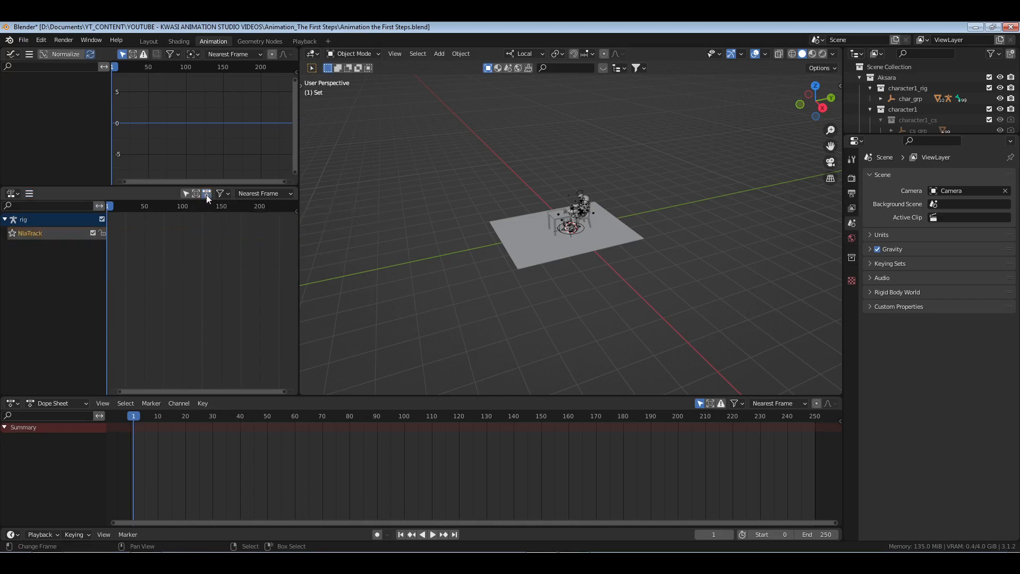
- Frame the rig in the 3D viewport from its NLA channel selection, deselect everything and save the file
{"action": "left_click", "coordinate": [25, 221]}
{"action": "key", "text": "KP_Decimal"}
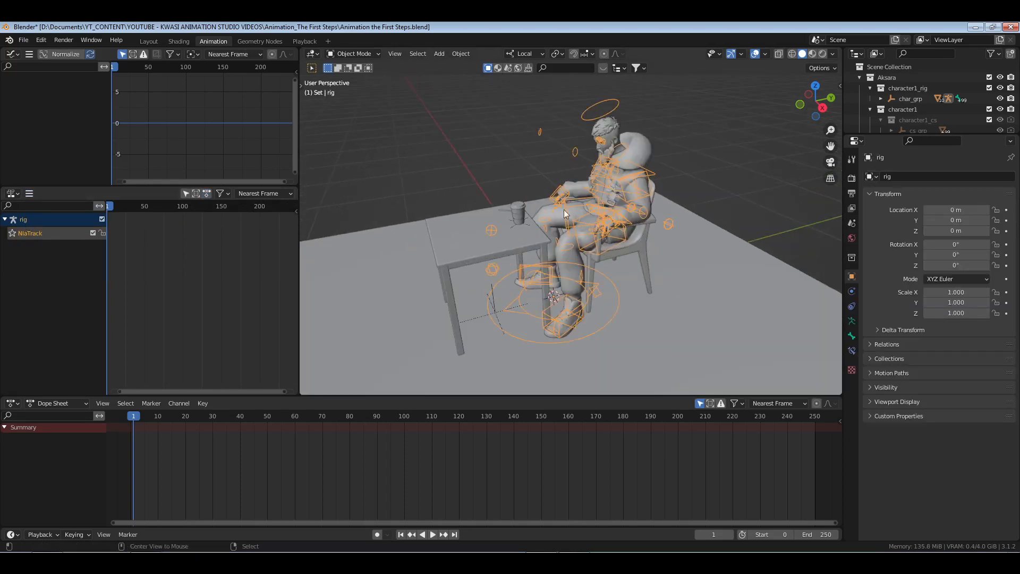
{"action": "middle_click_drag", "start_coordinate": [563, 209], "coordinate": [556, 227]}
{"action": "key", "text": "alt+a"}
{"action": "key", "text": "ctrl+s"}
- Change the Dope Sheet to Action Editor mode and set the playhead to the start frame, 0
{"action": "left_click", "coordinate": [55, 403]}
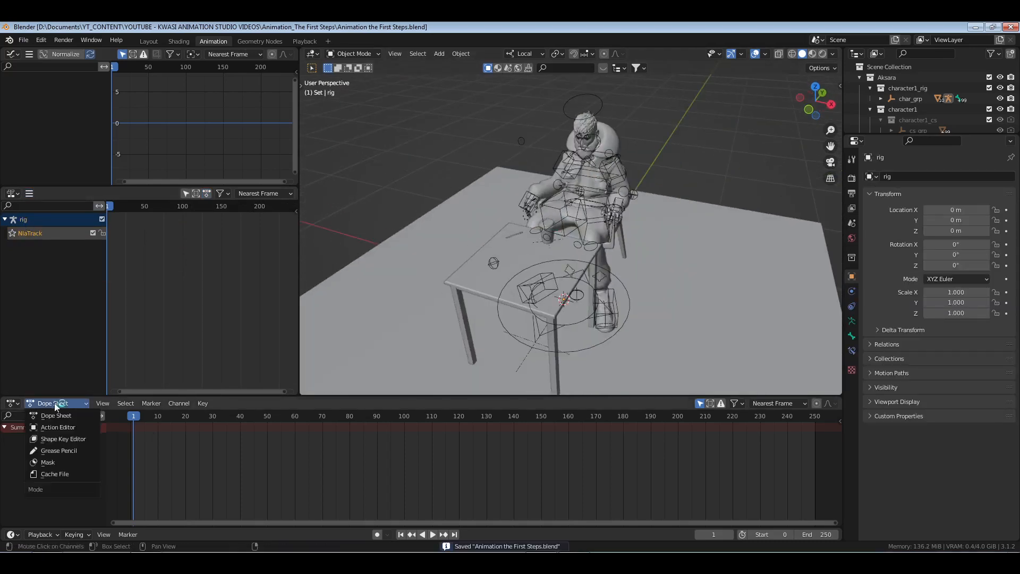
{"action": "left_click", "coordinate": [62, 426]}
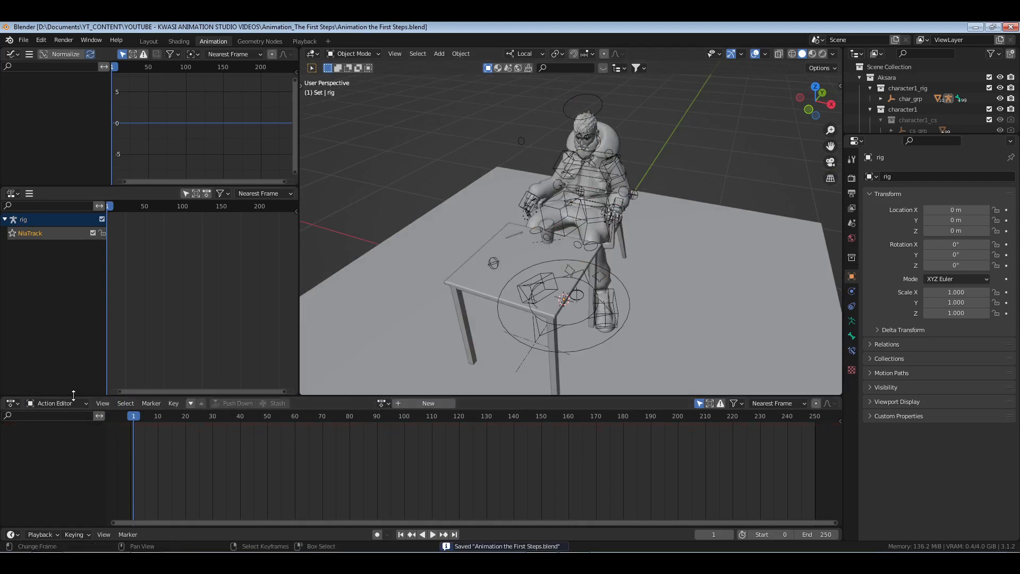
{"action": "middle_click_drag", "start_coordinate": [266, 455], "coordinate": [321, 460]}
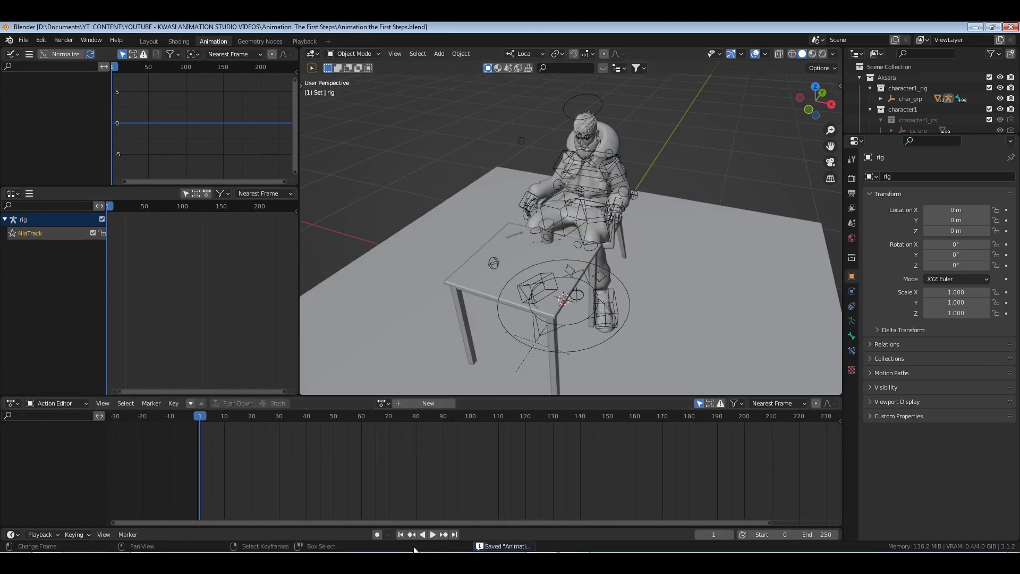
{"action": "left_click", "coordinate": [401, 534]}
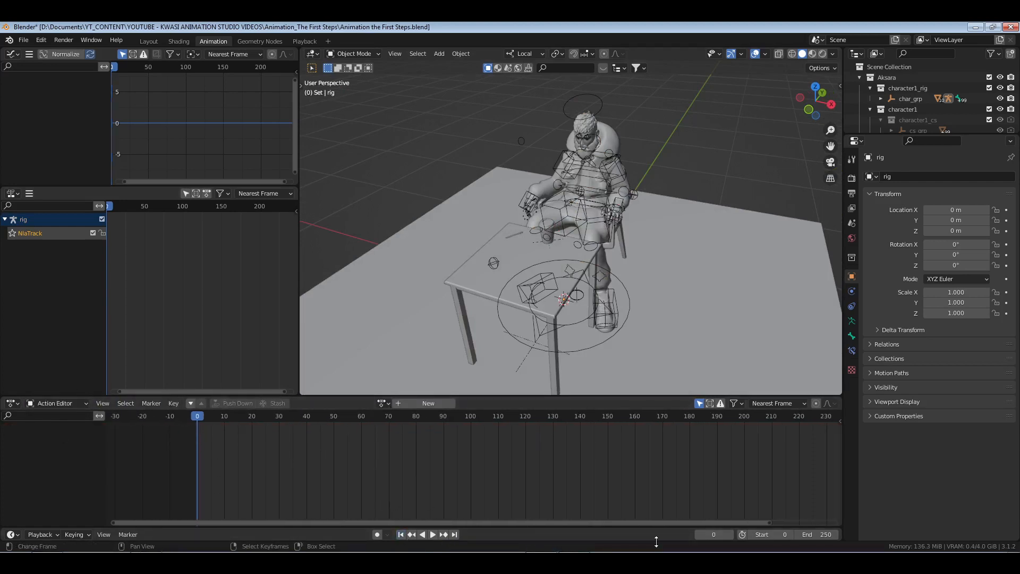
- Enable Sync Visible Range in the Action Editor and save the file
{"action": "left_click", "coordinate": [102, 403]}
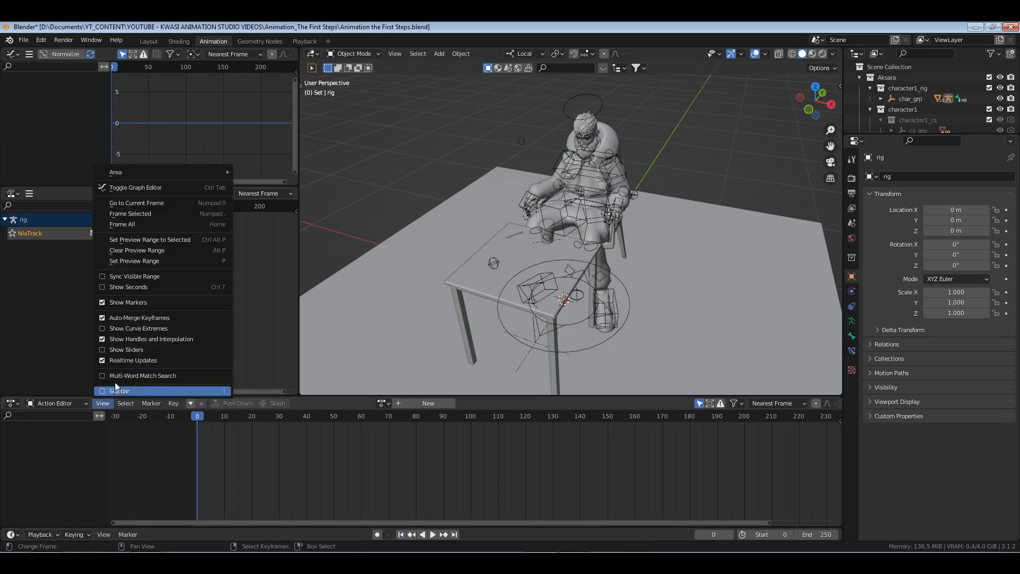
{"action": "left_click", "coordinate": [136, 276]}
{"action": "middle_click_drag", "start_coordinate": [312, 457], "coordinate": [417, 479]}
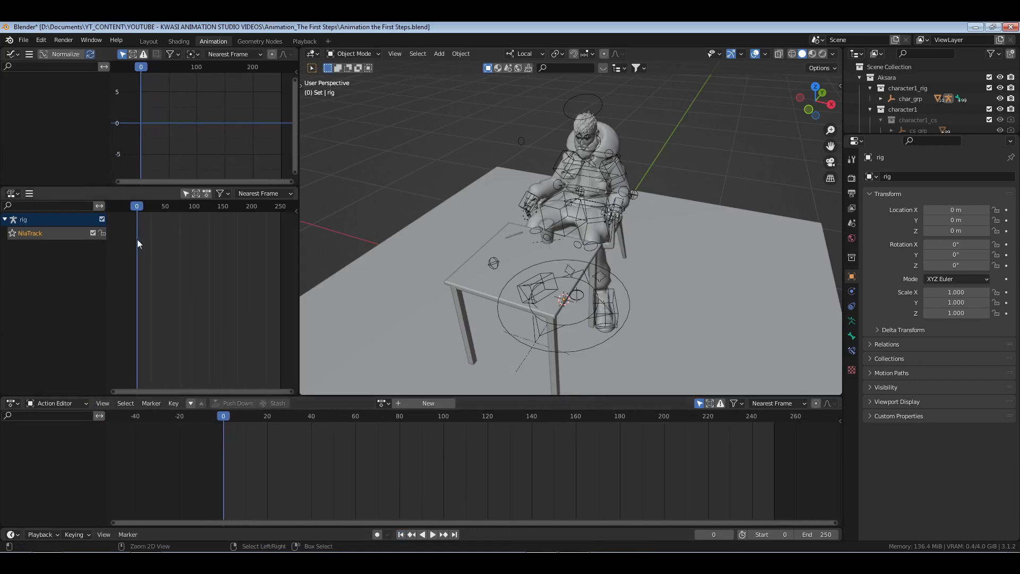
{"action": "key", "text": "ctrl+s"}
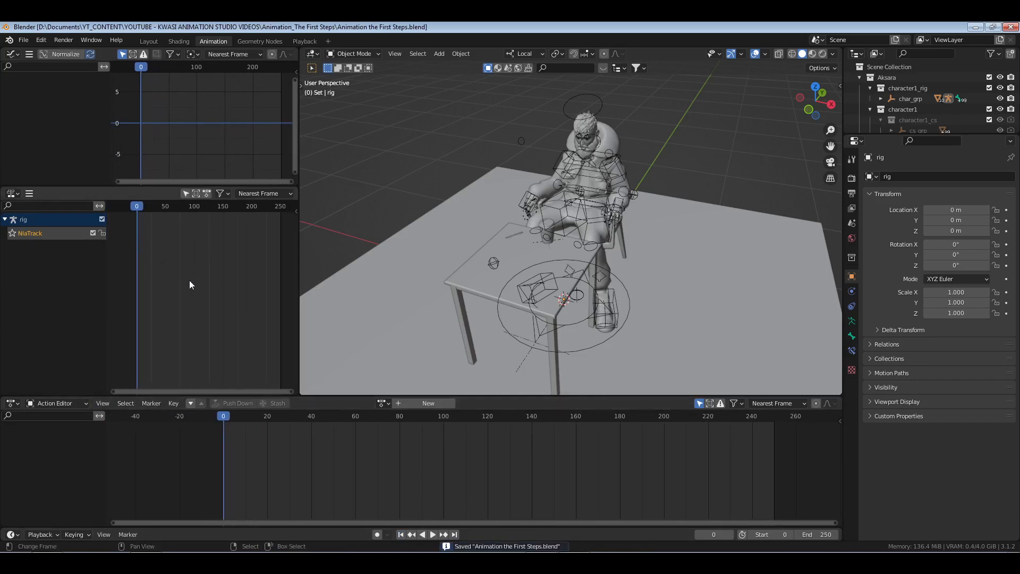
- Show the Nonlinear Animation timeline in seconds and display the scene's output settings
{"action": "scroll", "coordinate": [186, 281], "scroll_direction": "up", "scroll_amount": 3}
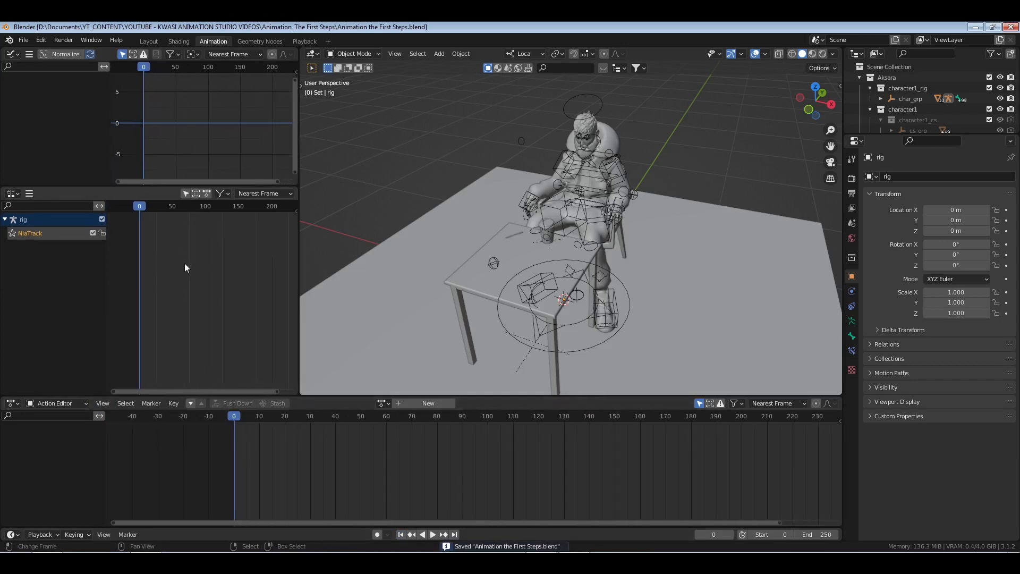
{"action": "key", "text": "ctrl+t"}
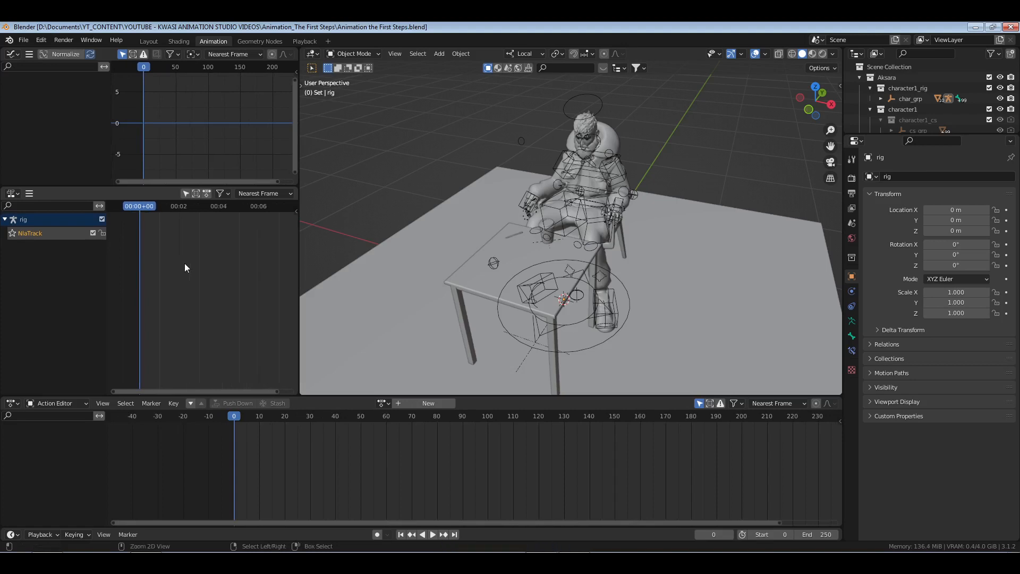
{"action": "left_click_drag", "start_coordinate": [206, 244], "coordinate": [139, 265]}
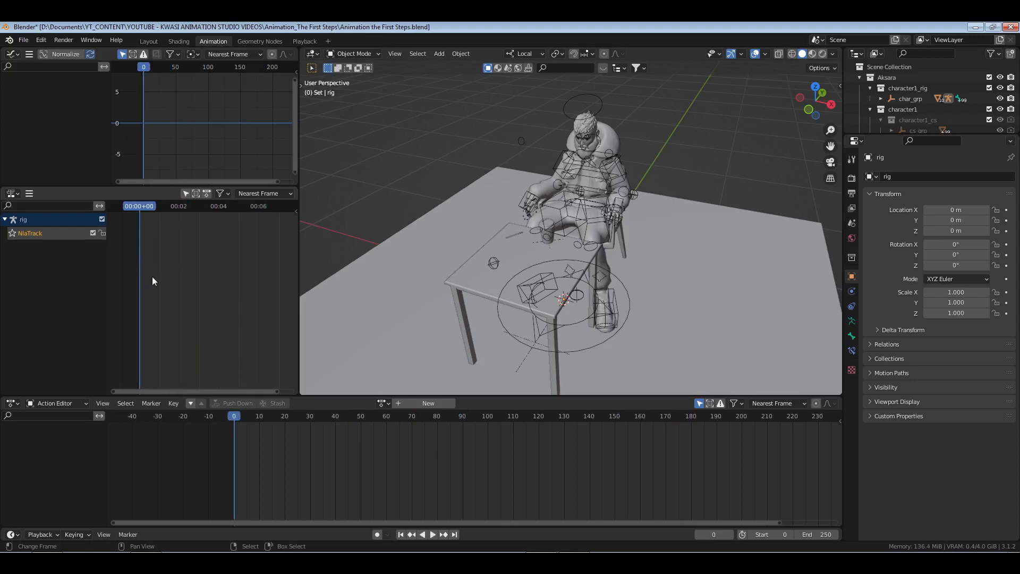
{"action": "left_click", "coordinate": [852, 193]}
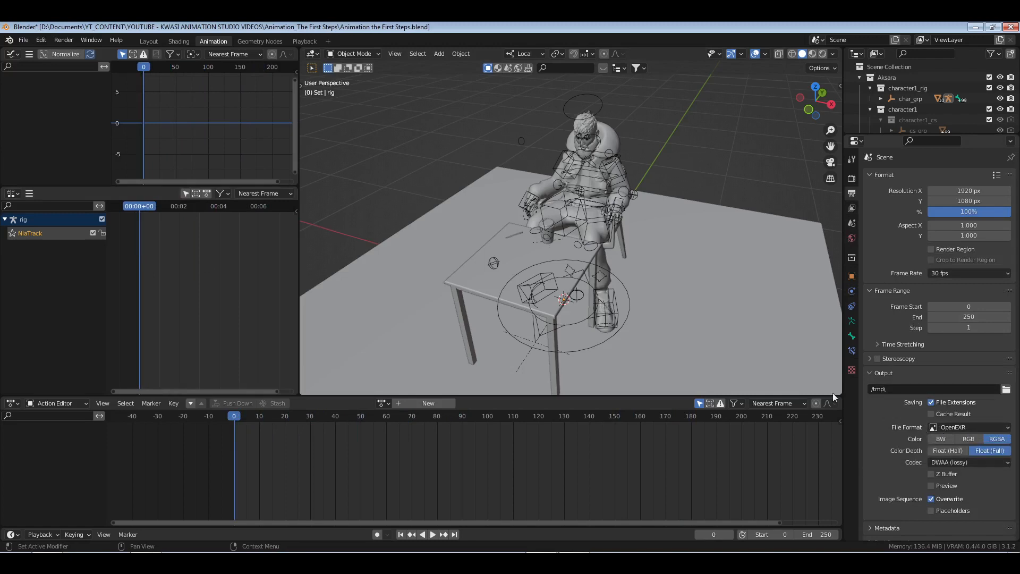
- Bring the seated character into a closer view and enlarge the Outliner to list more of its collections
{"action": "middle_click_drag", "start_coordinate": [642, 267], "coordinate": [591, 264]}
{"action": "scroll", "coordinate": [591, 266], "scroll_direction": "up", "scroll_amount": 3}
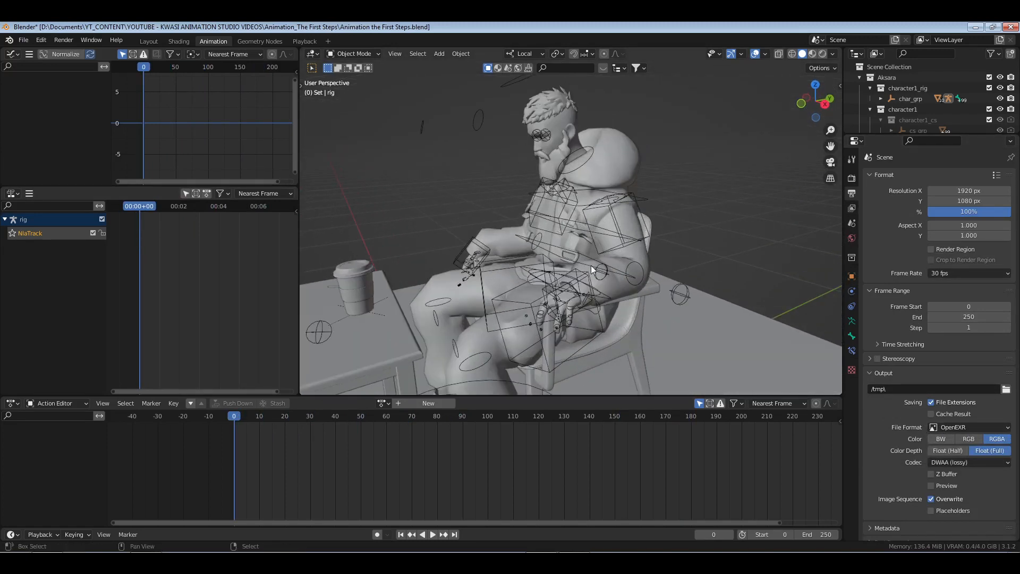
{"action": "scroll", "coordinate": [595, 260], "scroll_direction": "up", "scroll_amount": 4}
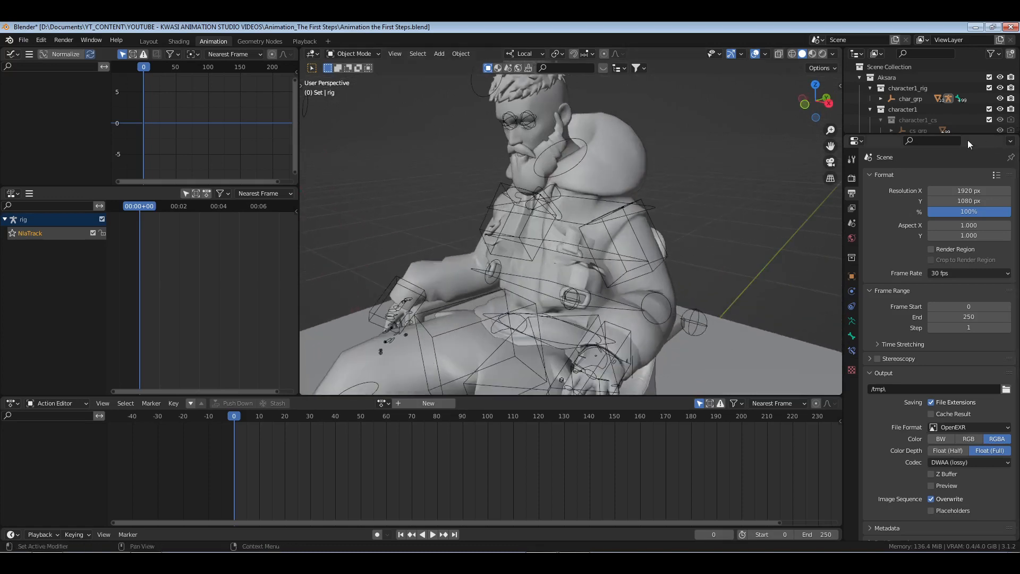
{"action": "left_click_drag", "start_coordinate": [968, 137], "coordinate": [959, 251]}
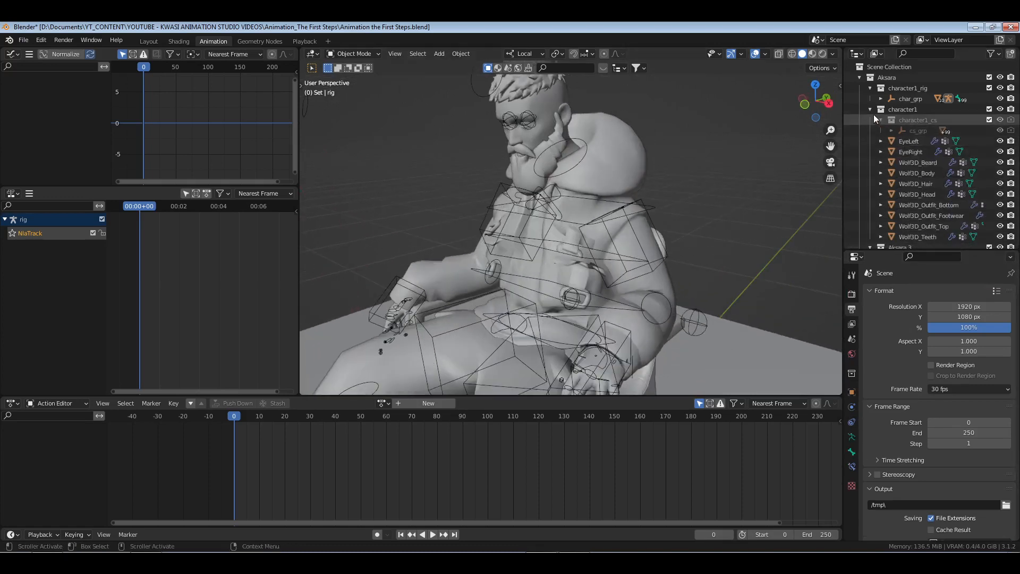
- Collapse the character1, Aksara 3 and Set collections in the Outliner to shorten the list
{"action": "left_click", "coordinate": [871, 109]}
{"action": "left_click", "coordinate": [870, 120]}
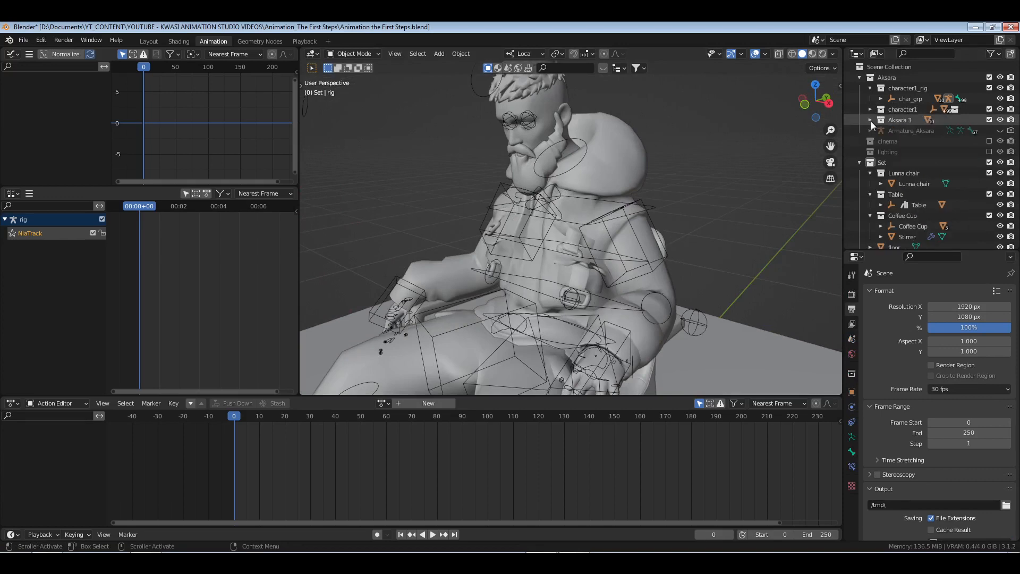
{"action": "left_click", "coordinate": [860, 162]}
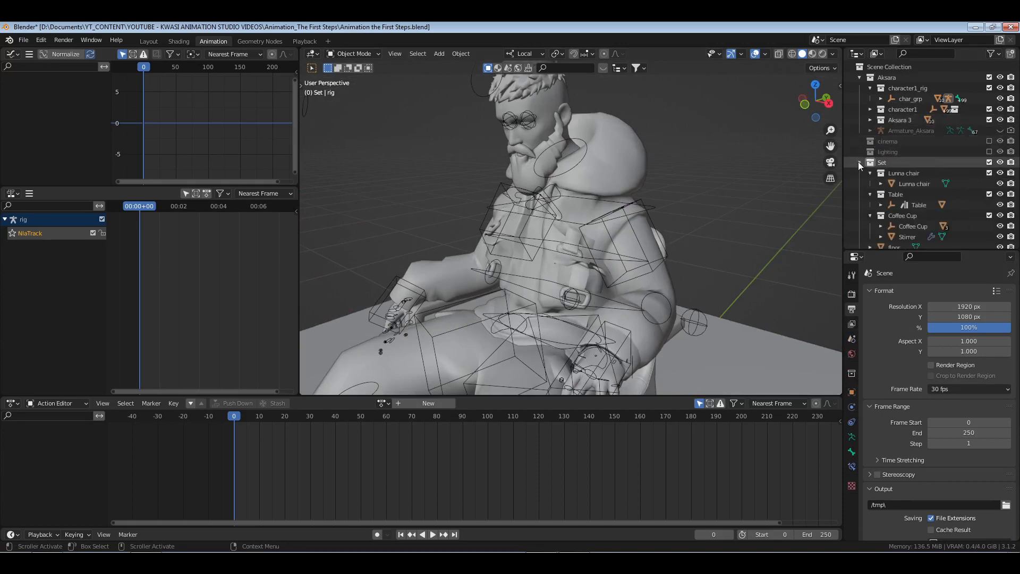
{"action": "left_click", "coordinate": [870, 173]}
{"action": "left_click", "coordinate": [859, 162]}
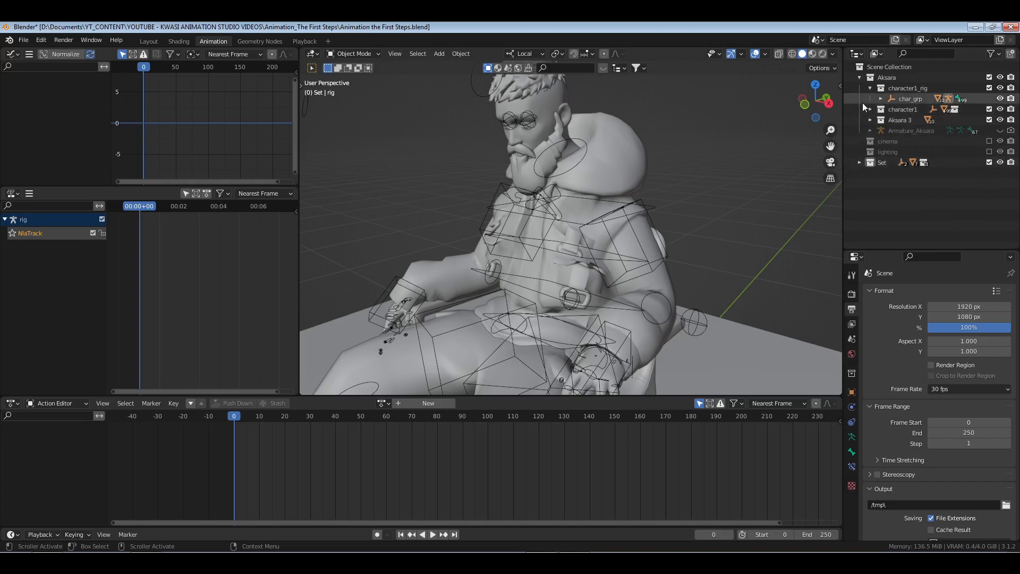
- Select the seated character's rig, switch it to Pose Mode and leave all bones deselected
{"action": "middle_click_drag", "start_coordinate": [537, 176], "coordinate": [559, 228]}
{"action": "right_click", "coordinate": [571, 168]}
{"action": "scroll", "coordinate": [575, 180], "scroll_direction": "down", "scroll_amount": 5}
{"action": "scroll", "coordinate": [559, 228], "scroll_direction": "up", "scroll_amount": 4}
{"action": "middle_click_drag", "start_coordinate": [486, 243], "coordinate": [595, 239]}
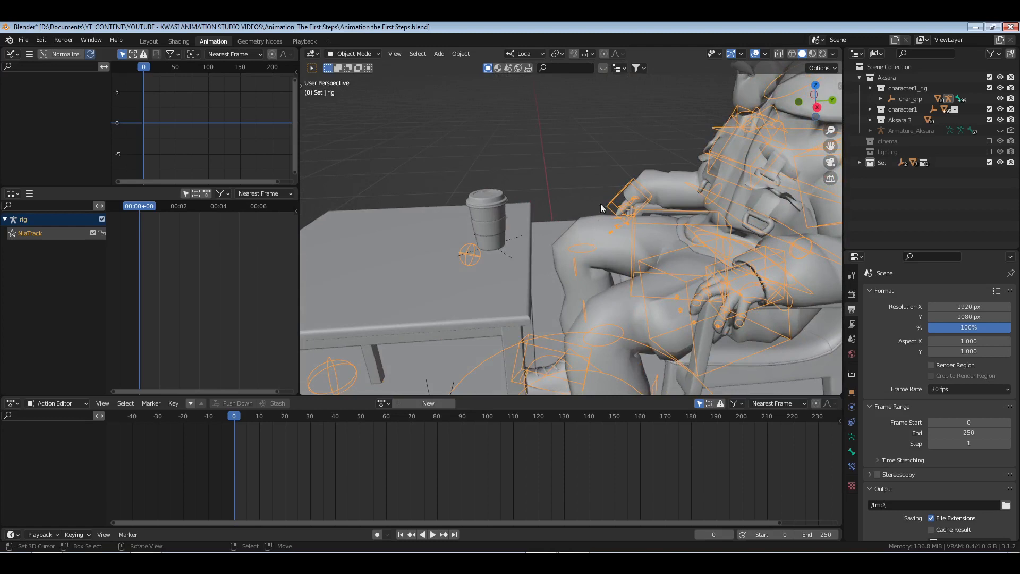
{"action": "middle_click_drag", "start_coordinate": [702, 241], "coordinate": [641, 252]}
{"action": "key", "text": "ctrl+Tab"}
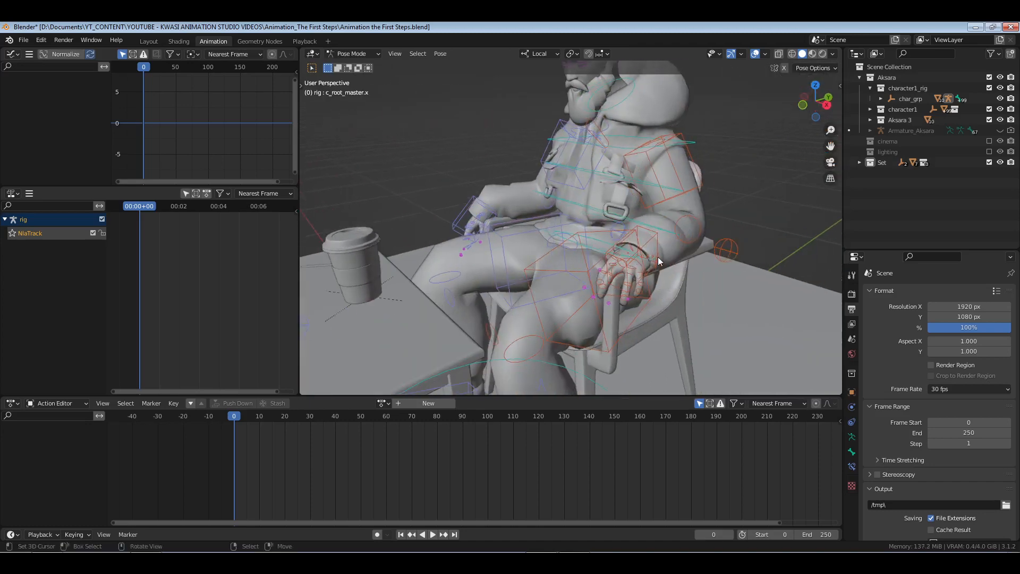
{"action": "key", "text": "a"}
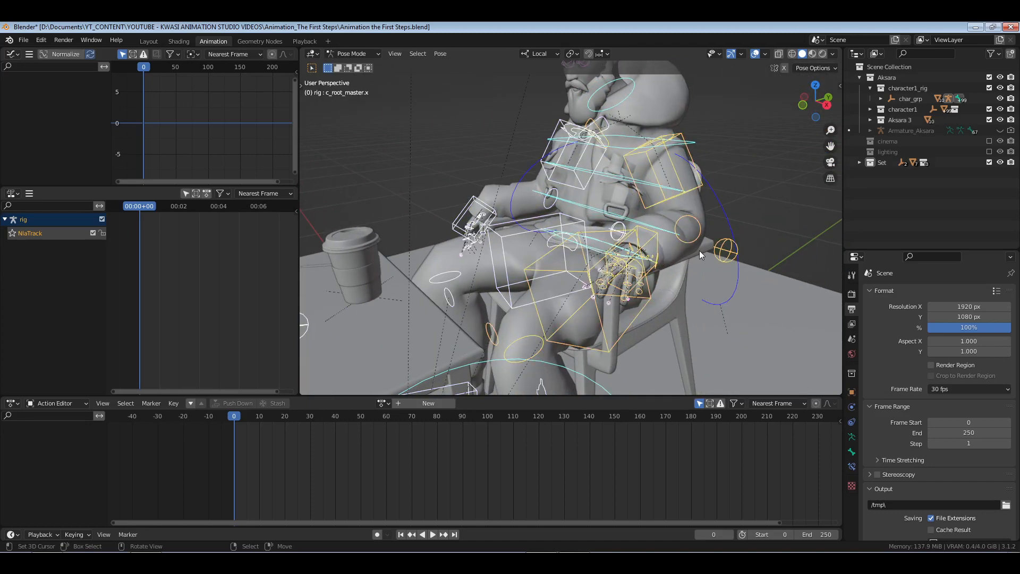
{"action": "key", "text": "alt+a"}
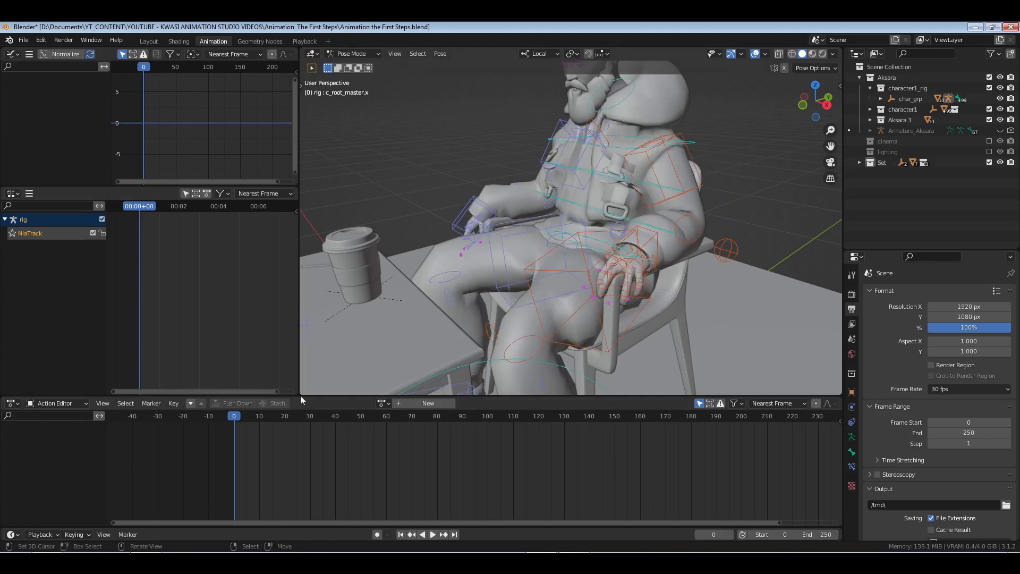
- Change the timeline's playback sync mode and enable Follow Current Frame
{"action": "left_click", "coordinate": [42, 534]}
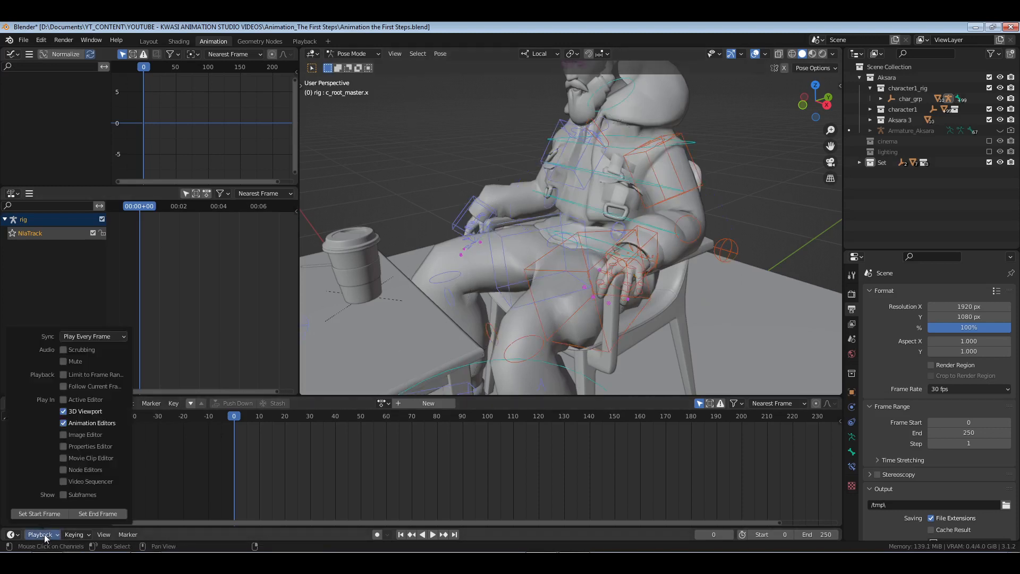
{"action": "left_click", "coordinate": [99, 334]}
{"action": "left_click", "coordinate": [94, 362]}
{"action": "left_click", "coordinate": [63, 386]}
- Set the active keying set to Whole Character (Selected Bones Only)
{"action": "left_click", "coordinate": [77, 534]}
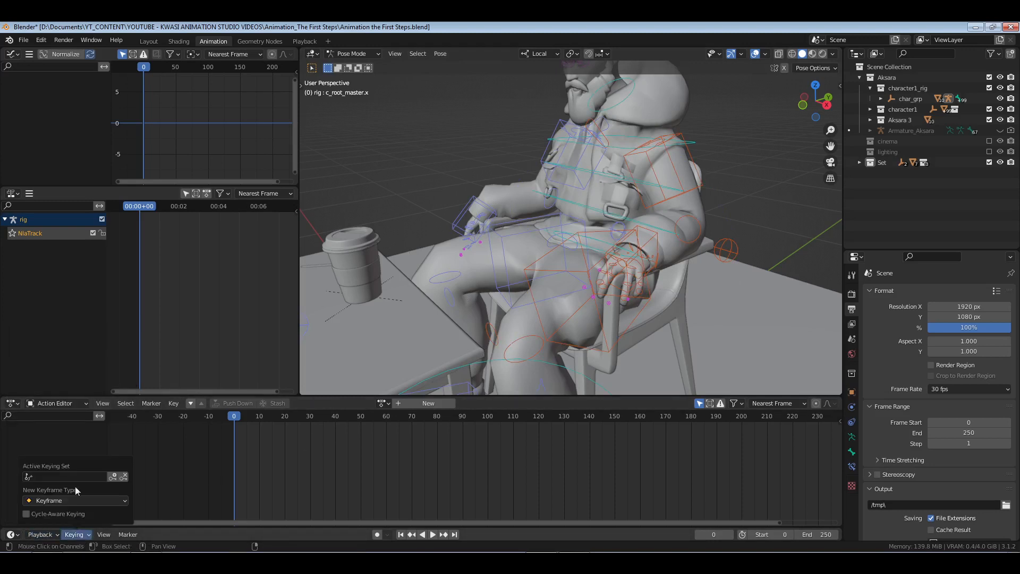
{"action": "left_click", "coordinate": [73, 477]}
{"action": "scroll", "coordinate": [90, 454], "scroll_direction": "down", "scroll_amount": 5}
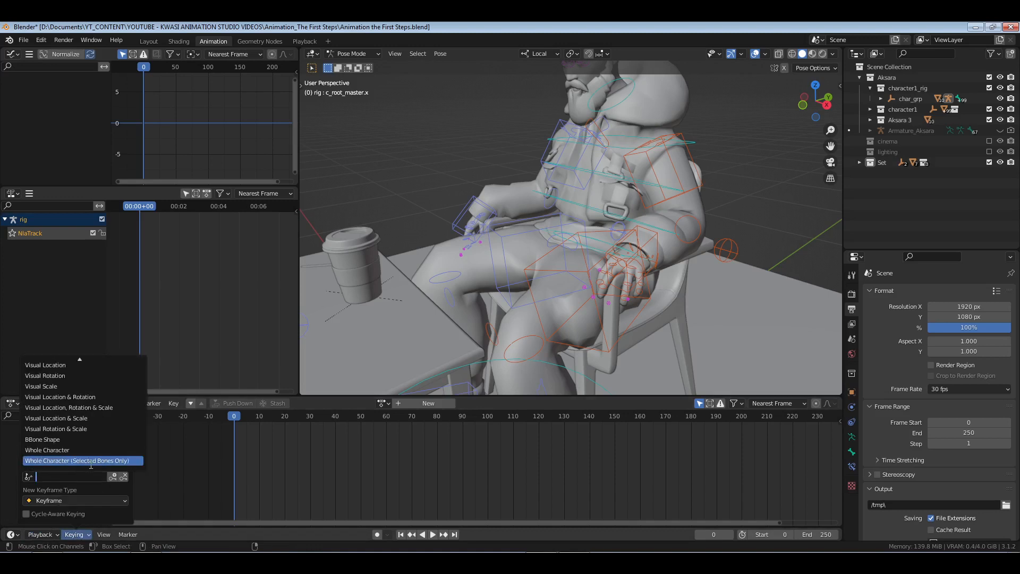
{"action": "left_click", "coordinate": [91, 461]}
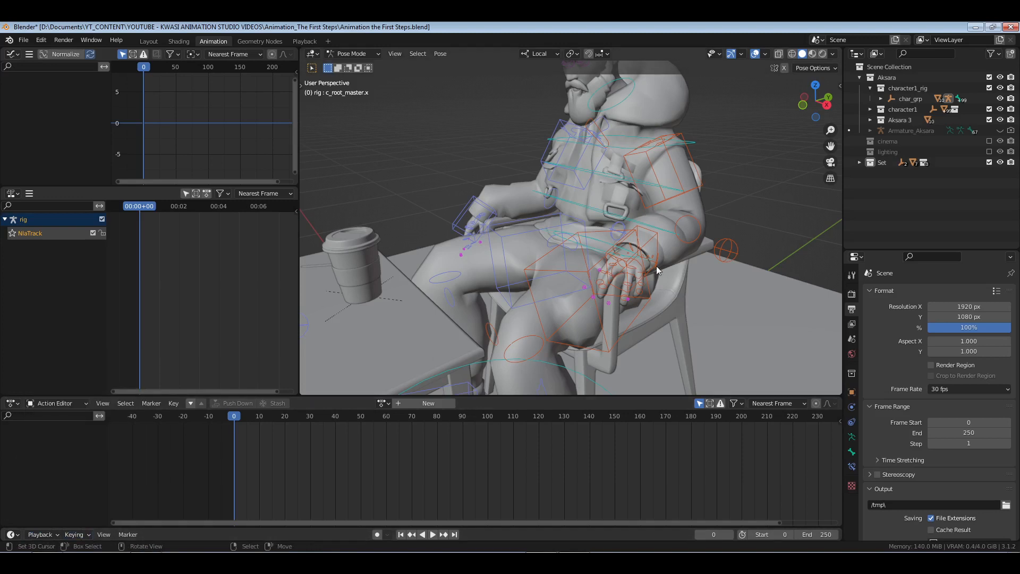
- Keyframe all of the rig's bones at frame 0 and deselect them
{"action": "key", "text": "a"}
{"action": "key", "text": "i"}
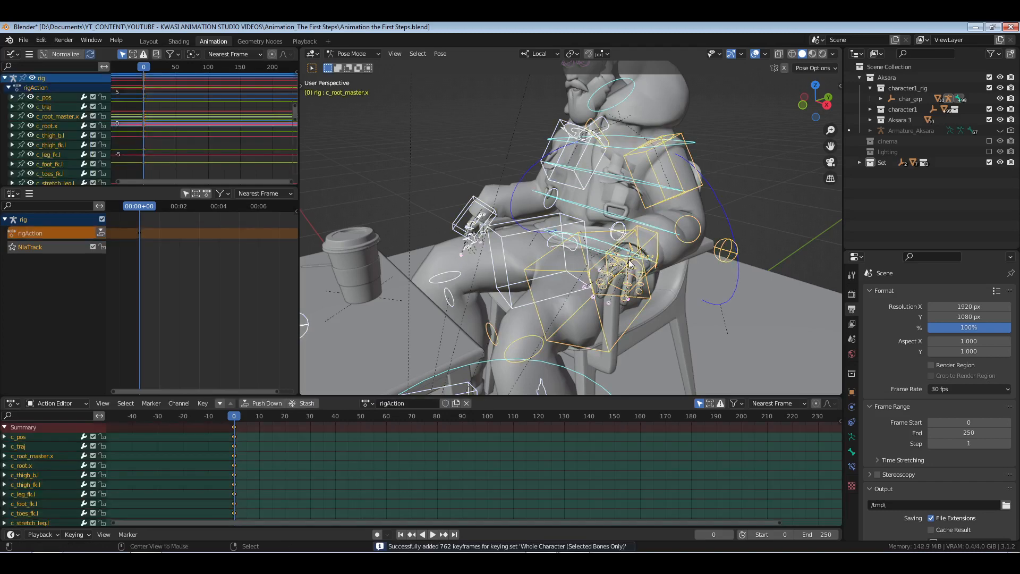
{"action": "key", "text": "alt+a"}
- Enable automatic keyframing in the timeline and save the file
{"action": "middle_click_drag", "start_coordinate": [550, 271], "coordinate": [435, 424]}
{"action": "left_click", "coordinate": [376, 535]}
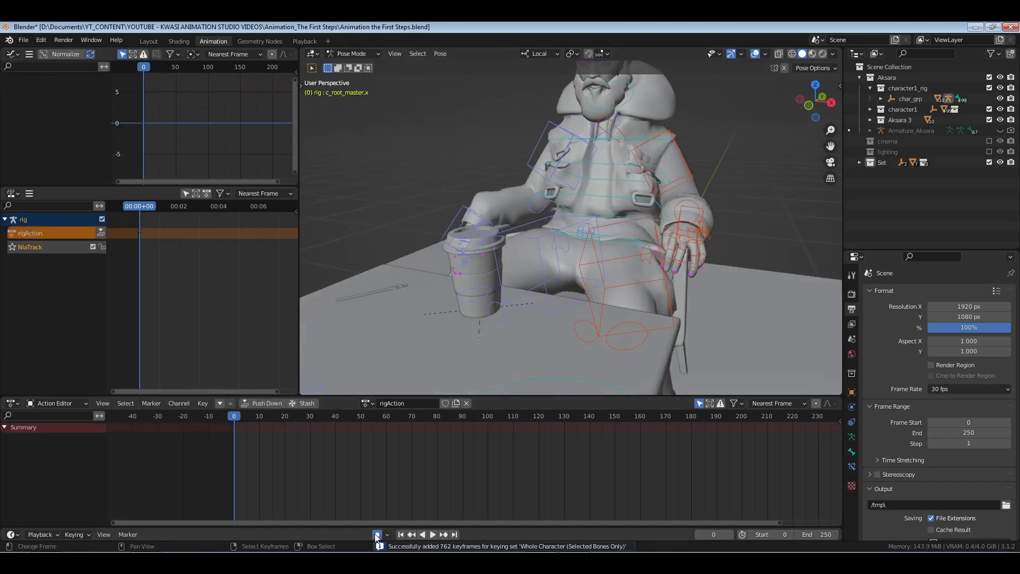
{"action": "key", "text": "ctrl+s"}
- Rename the rig's action to Reach for Cup and save the file
{"action": "middle_click_drag", "start_coordinate": [610, 226], "coordinate": [415, 412]}
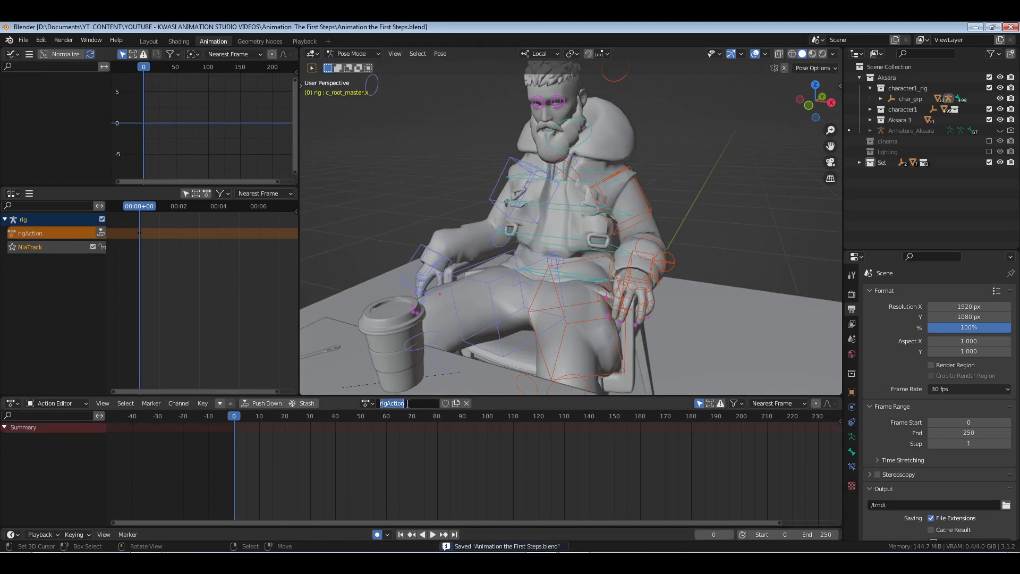
{"action": "type", "text": "Reach for Cu"}
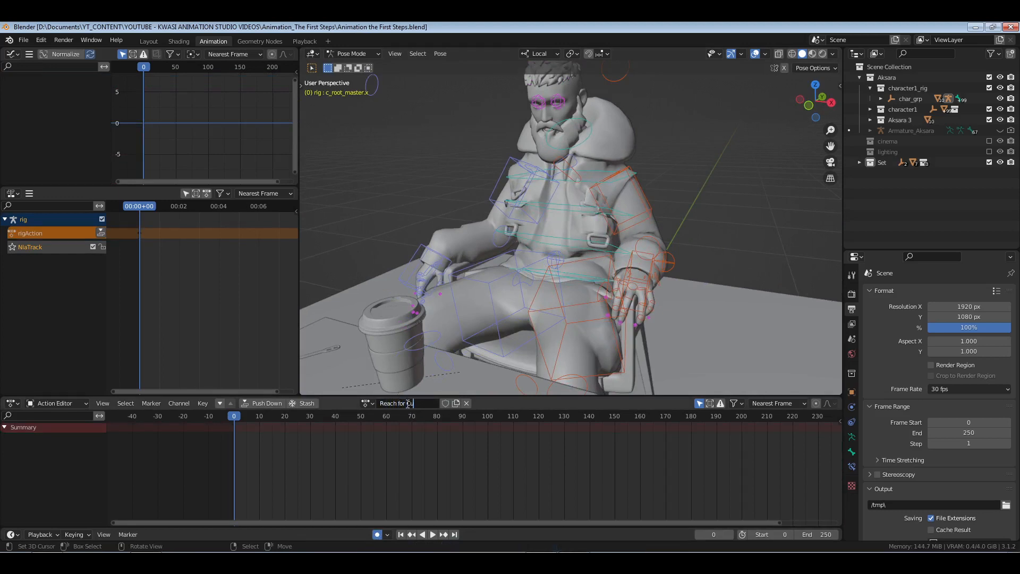
{"action": "type", "text": "p"}
{"action": "key", "text": "Return"}
{"action": "scroll", "coordinate": [601, 305], "scroll_direction": "up", "scroll_amount": 4}
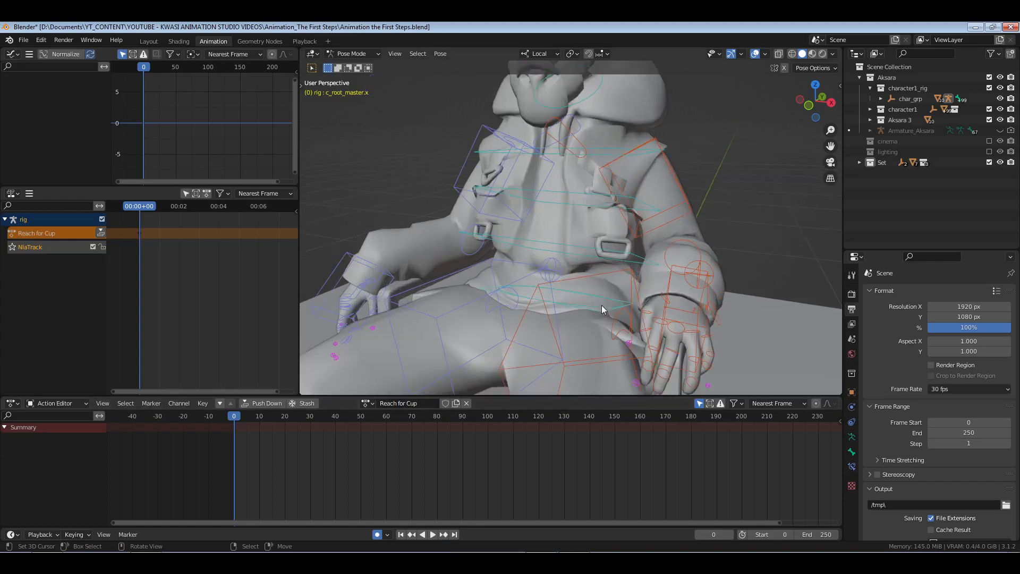
{"action": "middle_click_drag", "start_coordinate": [602, 305], "coordinate": [578, 289]}
{"action": "key", "text": "ctrl+s"}
- Check the Reach for Cup action's extrapolation, blending and influence settings in the Nonlinear Animation editor
{"action": "middle_click_drag", "start_coordinate": [557, 215], "coordinate": [336, 251]}
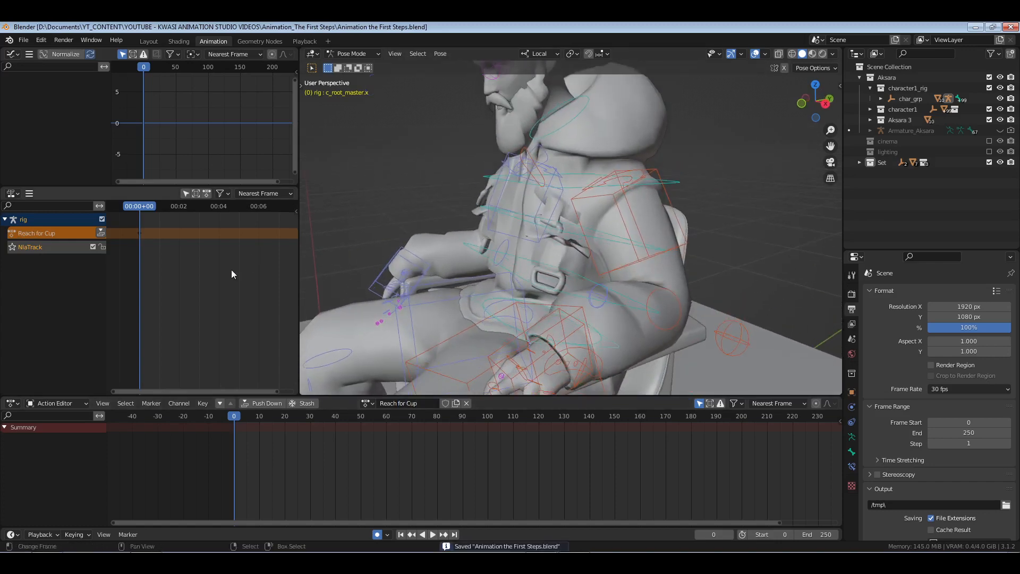
{"action": "left_click", "coordinate": [54, 247]}
{"action": "key", "text": "n"}
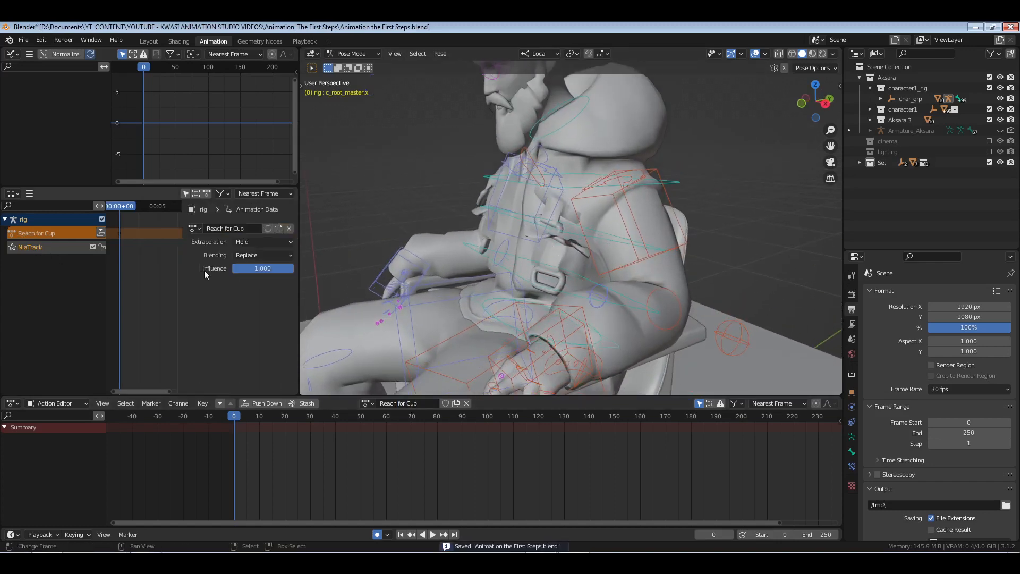
{"action": "key", "text": "n"}
- Select the c_root_master.x control at the character's hips and activate the Rotate tool
{"action": "middle_click_drag", "start_coordinate": [567, 228], "coordinate": [657, 247]}
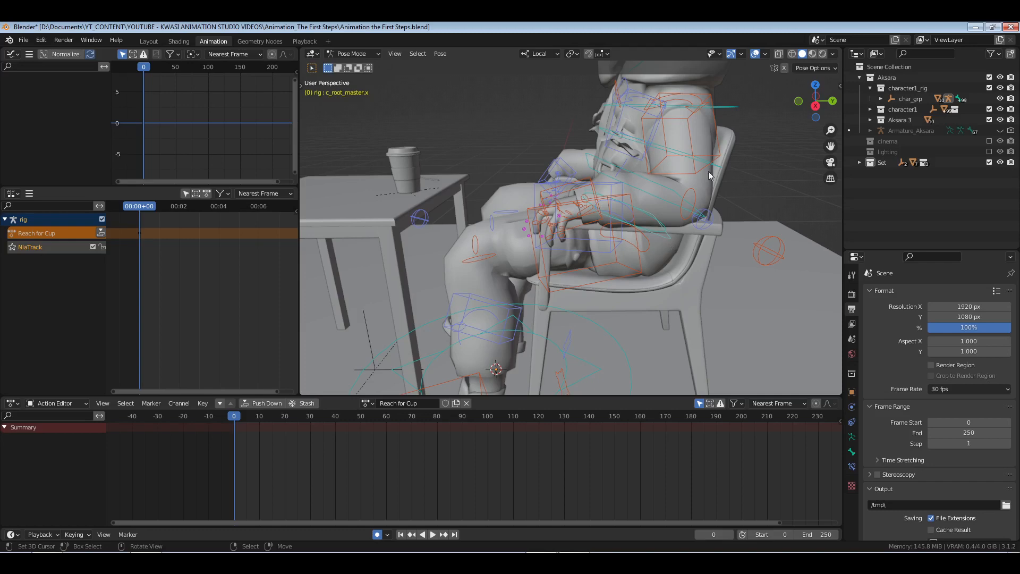
{"action": "middle_click_drag", "start_coordinate": [709, 171], "coordinate": [595, 205]}
{"action": "middle_click_drag", "start_coordinate": [436, 294], "coordinate": [594, 254]}
{"action": "middle_click_drag", "start_coordinate": [413, 237], "coordinate": [604, 288]}
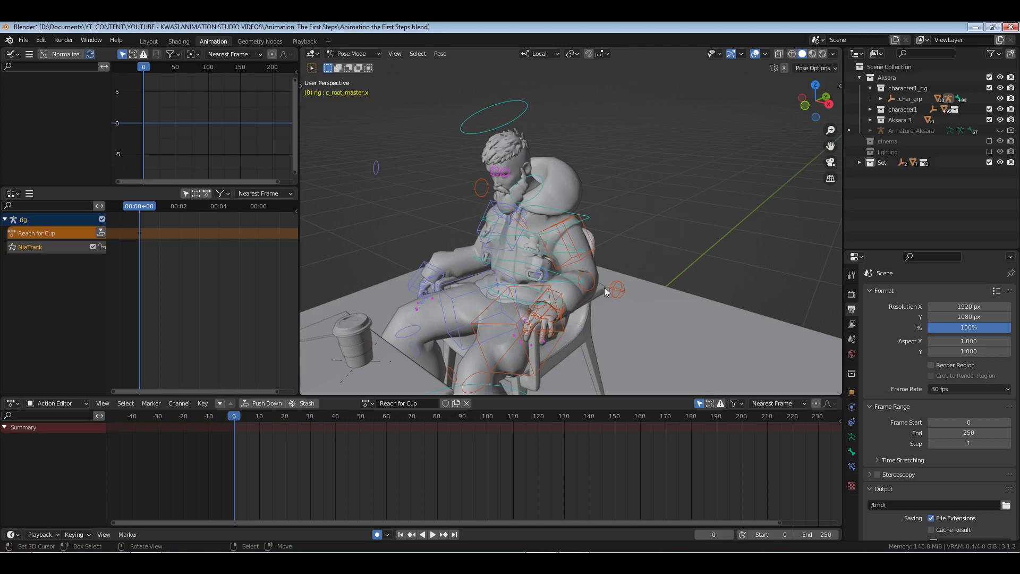
{"action": "middle_click_drag", "start_coordinate": [604, 288], "coordinate": [622, 213]}
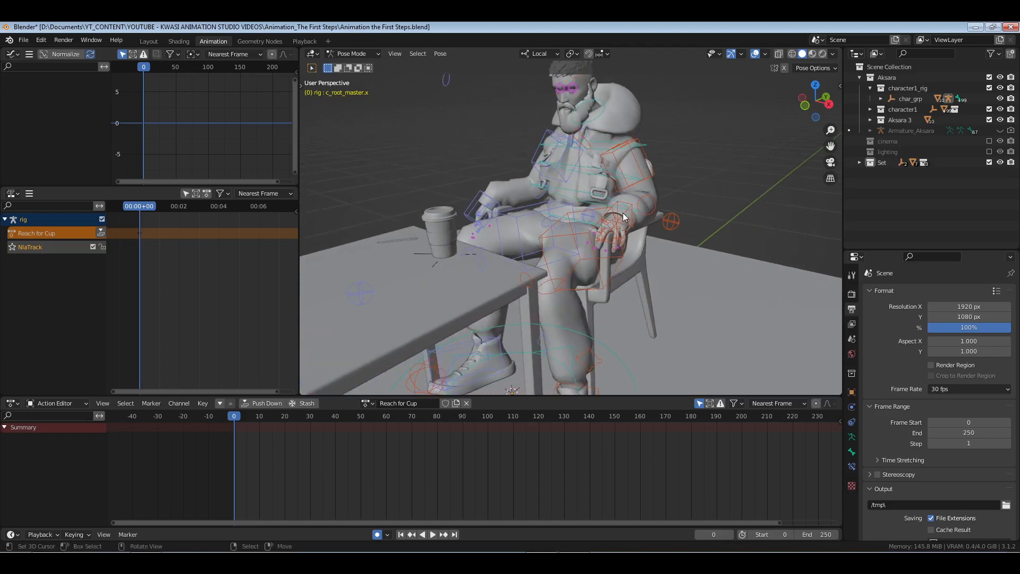
{"action": "middle_click_drag", "start_coordinate": [655, 215], "coordinate": [534, 231]}
{"action": "scroll", "coordinate": [585, 206], "scroll_direction": "up", "scroll_amount": 4}
{"action": "middle_click_drag", "start_coordinate": [604, 226], "coordinate": [659, 262]}
{"action": "left_click", "coordinate": [672, 248]}
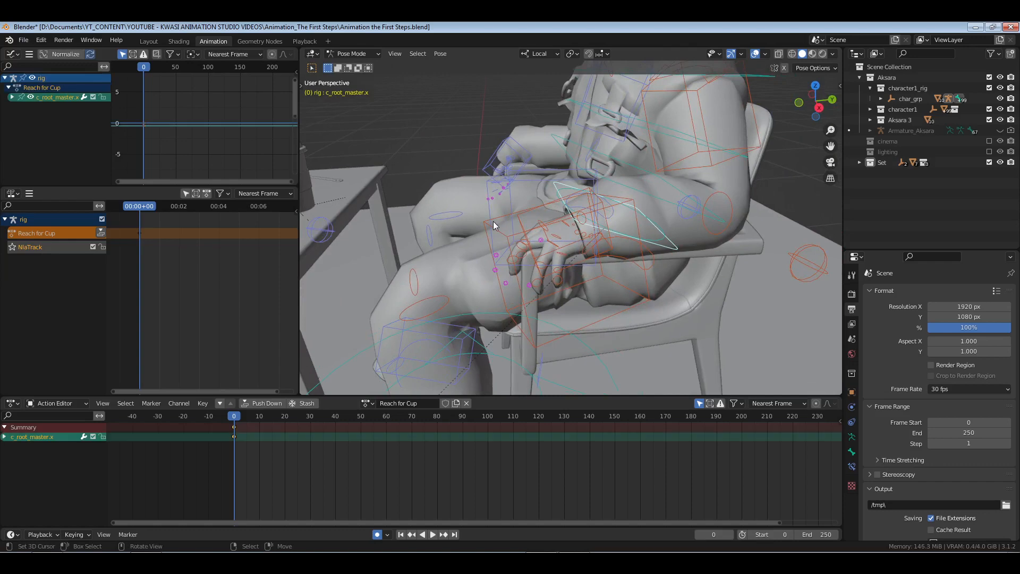
{"action": "key", "text": "t"}
{"action": "left_click", "coordinate": [312, 146]}
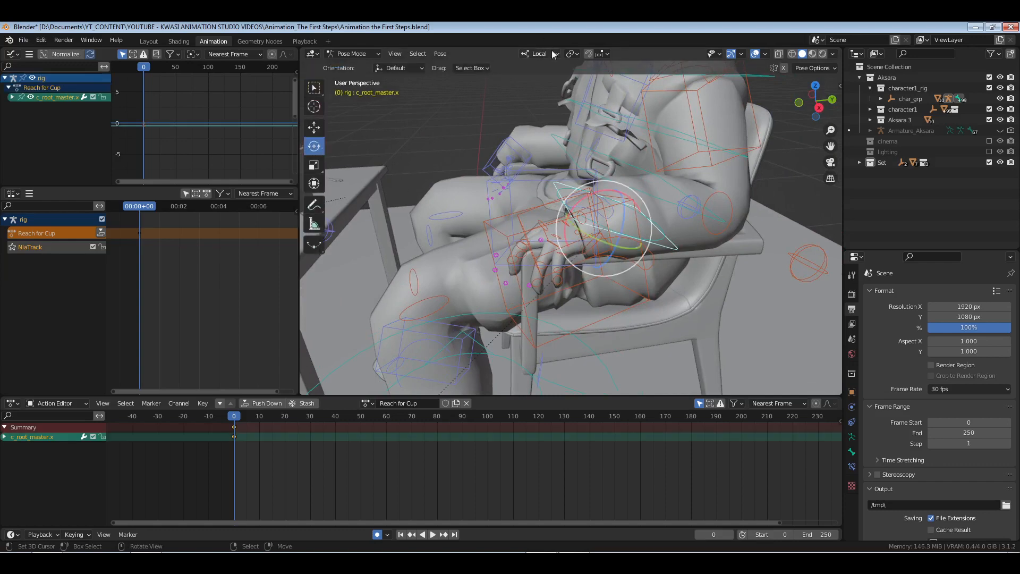
- Examine the seated character in perspective, back and right orthographic views, finishing in the right orthographic view
{"action": "middle_click_drag", "start_coordinate": [674, 222], "coordinate": [668, 199]}
{"action": "key", "text": "KP_3"}
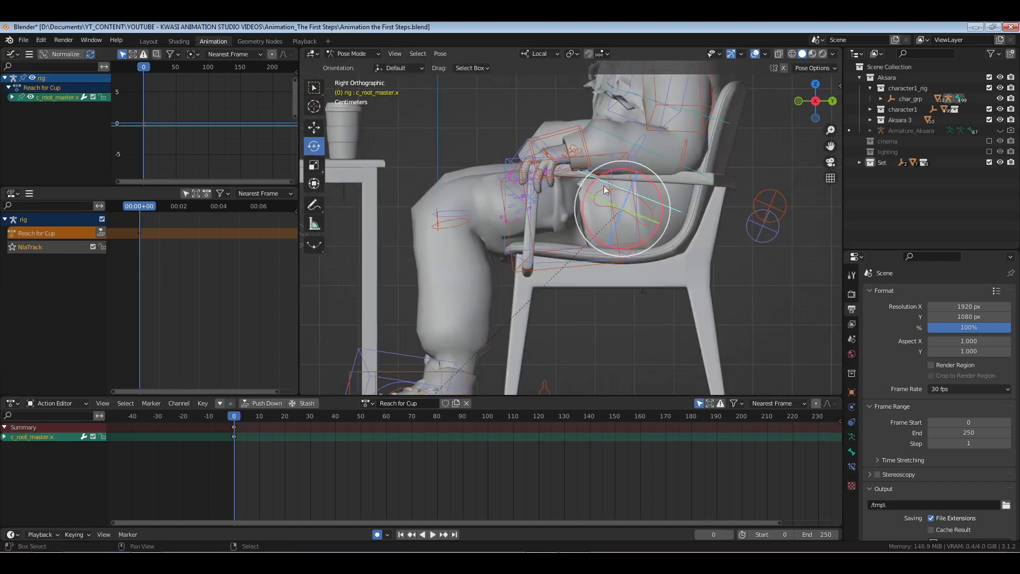
{"action": "scroll", "coordinate": [617, 212], "scroll_direction": "down", "scroll_amount": 4}
{"action": "middle_click_drag", "start_coordinate": [534, 207], "coordinate": [484, 177]}
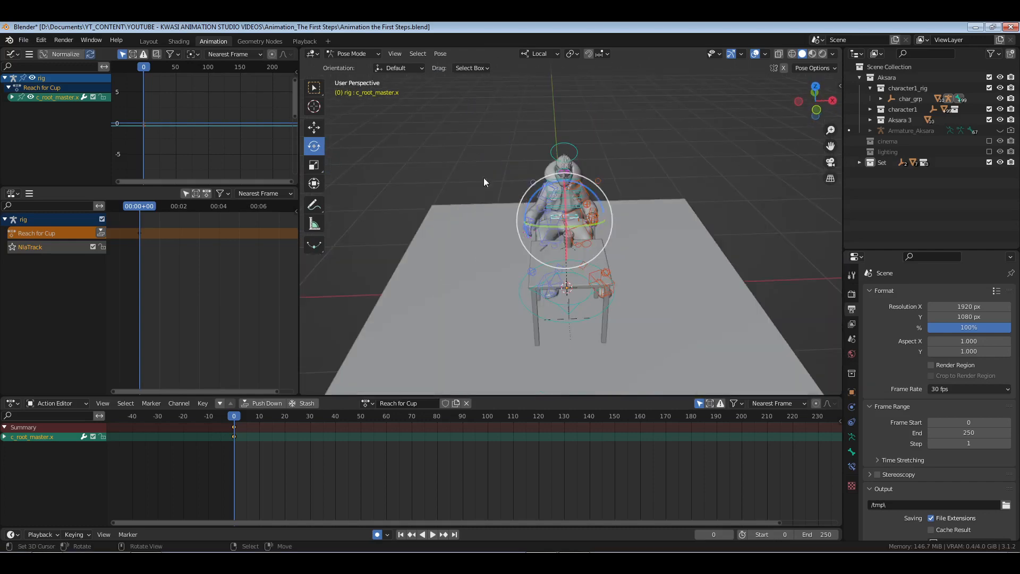
{"action": "middle_click_drag", "start_coordinate": [677, 253], "coordinate": [622, 255]}
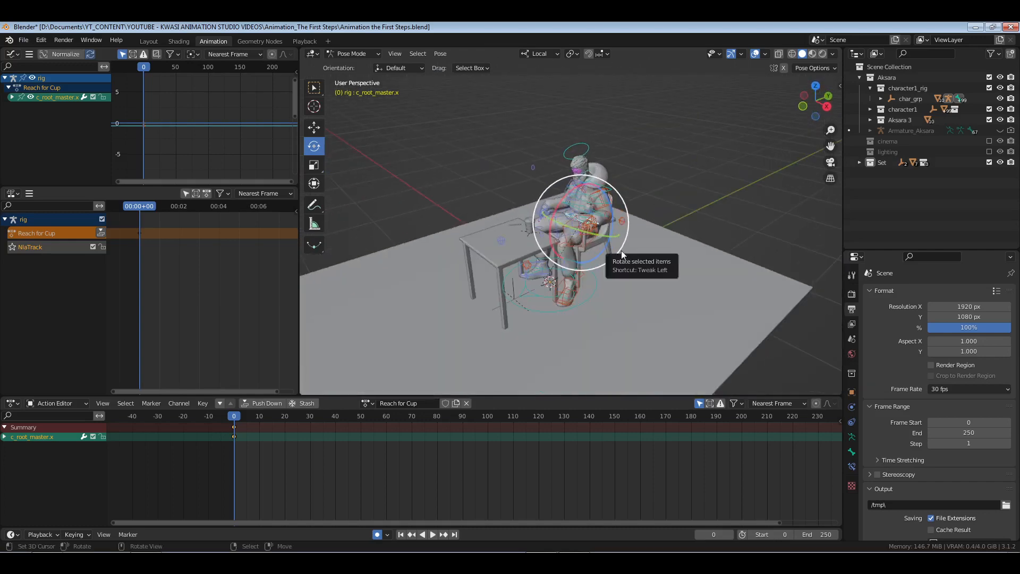
{"action": "key", "text": "KP_3"}
{"action": "scroll", "coordinate": [621, 251], "scroll_direction": "up", "scroll_amount": 5}
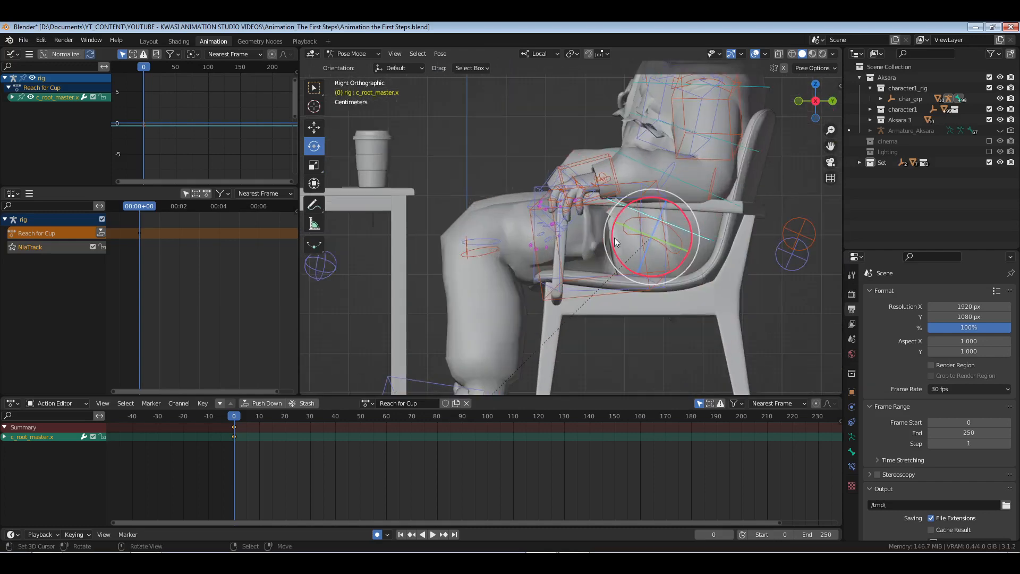
{"action": "key", "text": "KP_7"}
{"action": "key", "text": "KP_3"}
{"action": "key", "text": "grave"}
{"action": "key", "text": "4"}
{"action": "key", "text": "grave"}
{"action": "key", "text": "9"}
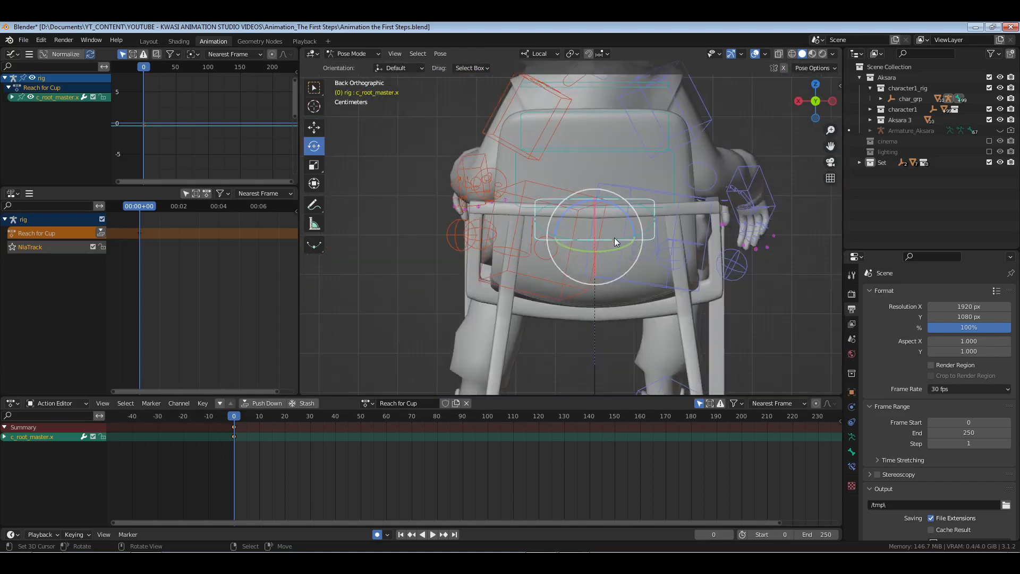
{"action": "key", "text": "KP_3"}
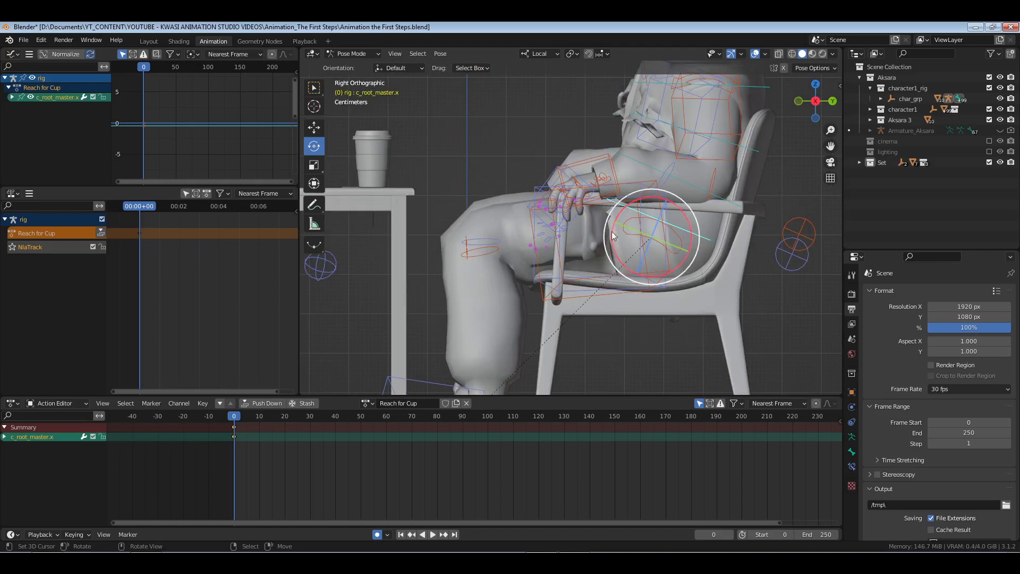
- Try rotating the c_root_master.x control to lean the character's torso forward at frame 0
{"action": "scroll", "coordinate": [616, 228], "scroll_direction": "up", "scroll_amount": 2}
{"action": "middle_click_drag", "start_coordinate": [628, 203], "coordinate": [664, 264], "text": "shift"}
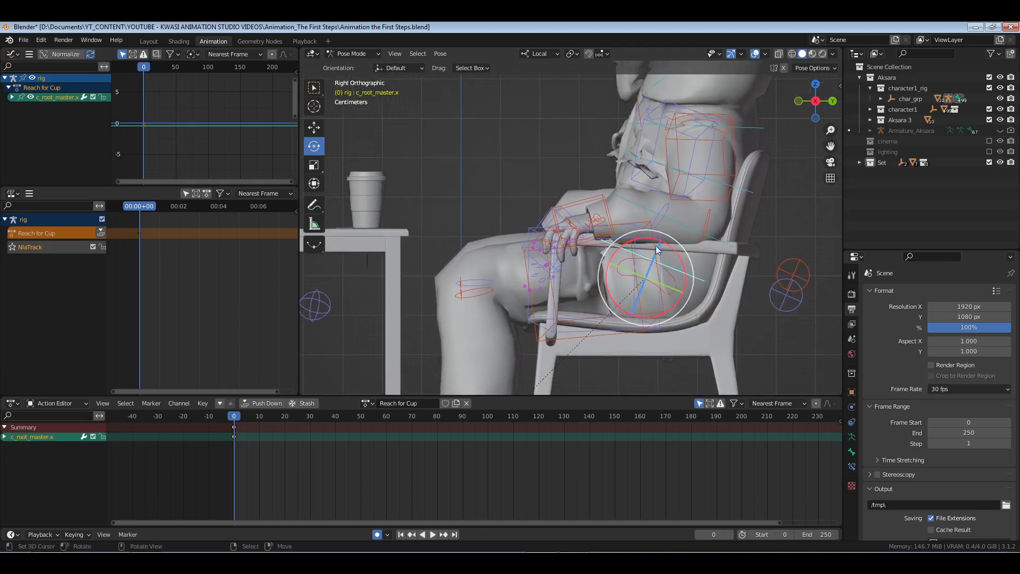
{"action": "left_click_drag", "start_coordinate": [637, 239], "coordinate": [623, 238]}
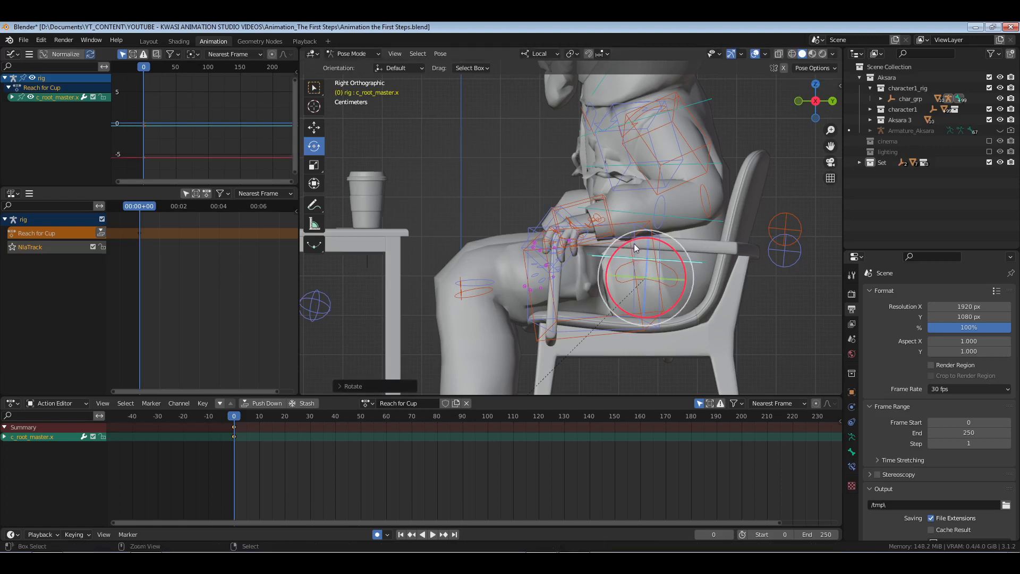
{"action": "right_click", "coordinate": [633, 243]}
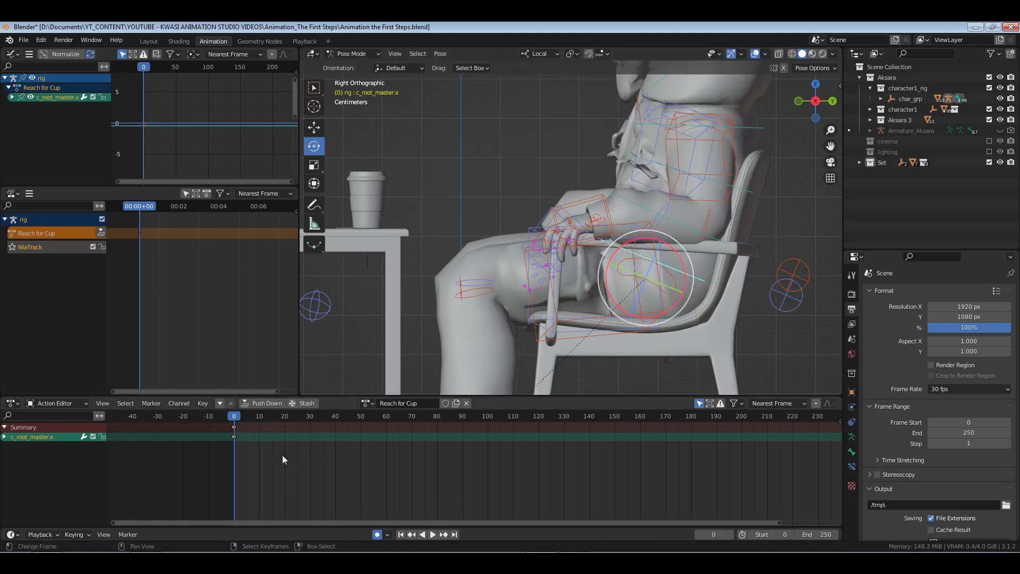
- Go to frame 12 and rotate the c_root_master.x control so the torso leans forward toward the table
{"action": "left_click", "coordinate": [717, 534]}
{"action": "type", "text": "12"}
{"action": "key", "text": "Return"}
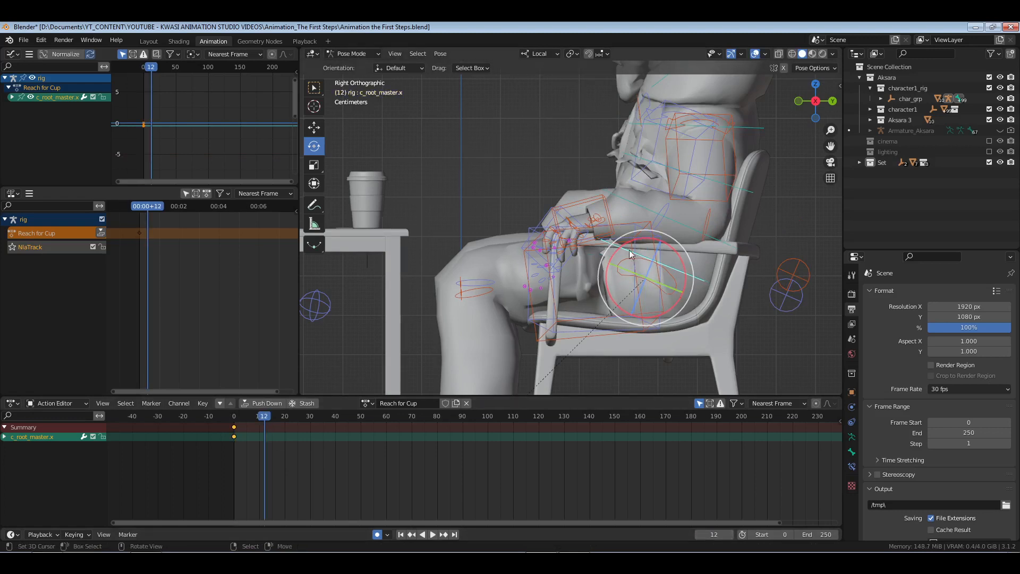
{"action": "left_click_drag", "start_coordinate": [640, 244], "coordinate": [628, 239]}
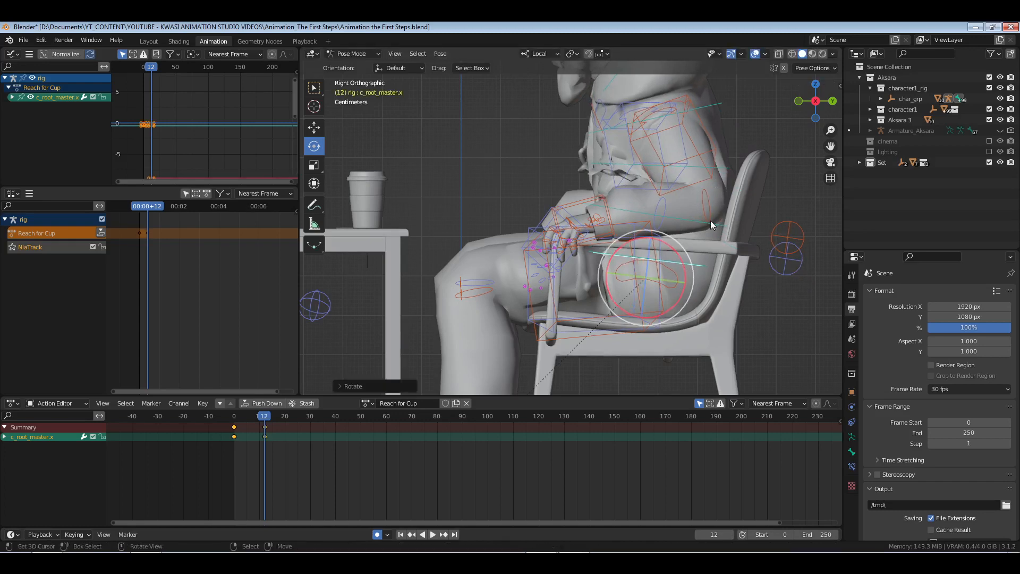
- Rotate the c_spine_01.x and c_spine_02.x controls at frame 12 to bend the character's lower and middle torso forward
{"action": "left_click", "coordinate": [691, 216]}
{"action": "middle_click_drag", "start_coordinate": [691, 215], "coordinate": [667, 219]}
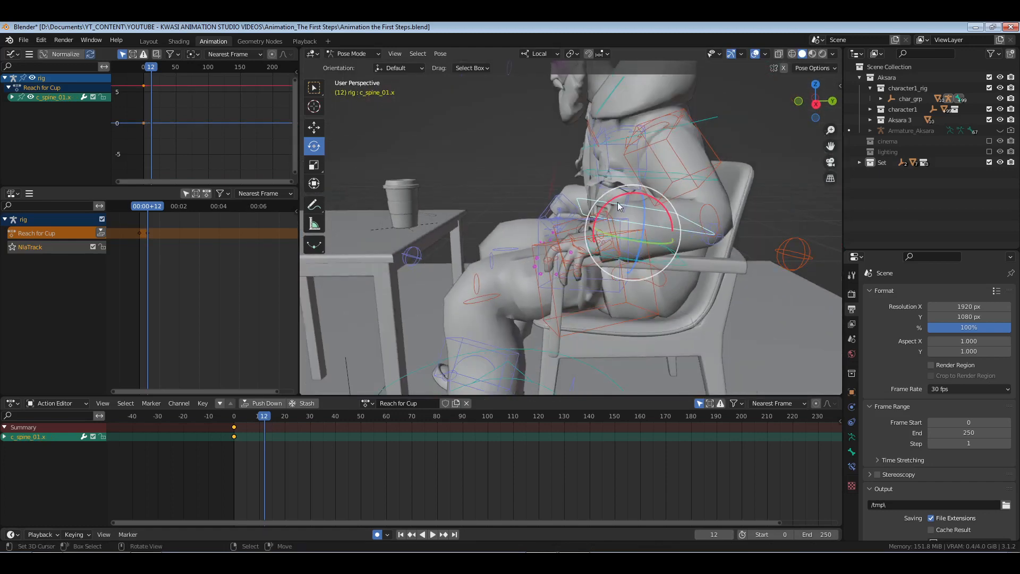
{"action": "left_click_drag", "start_coordinate": [617, 202], "coordinate": [646, 177]}
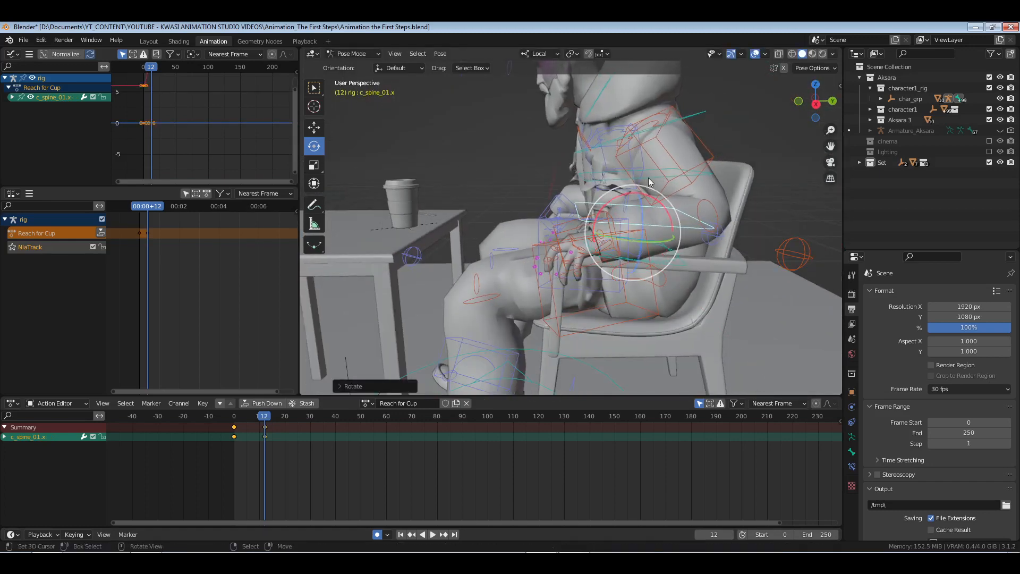
{"action": "left_click", "coordinate": [648, 177]}
{"action": "key", "text": "r"}
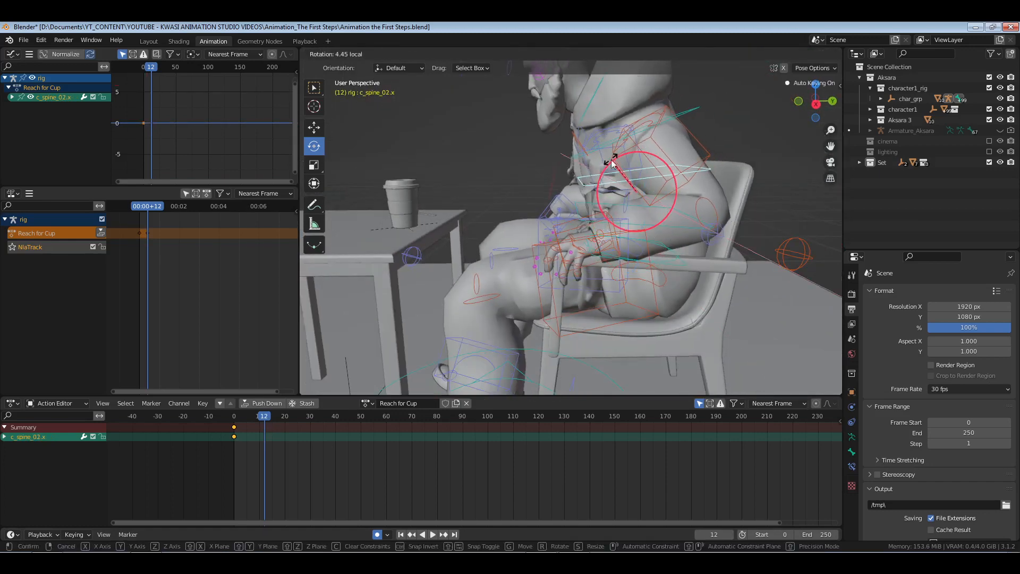
{"action": "left_click", "coordinate": [611, 162]}
- Rotate the c_spine_03.x control forward at frame 12 to curve the upper back, and save the file
{"action": "left_click", "coordinate": [613, 138]}
{"action": "left_click_drag", "start_coordinate": [612, 126], "coordinate": [632, 116]}
{"action": "middle_click_drag", "start_coordinate": [633, 116], "coordinate": [436, 152]}
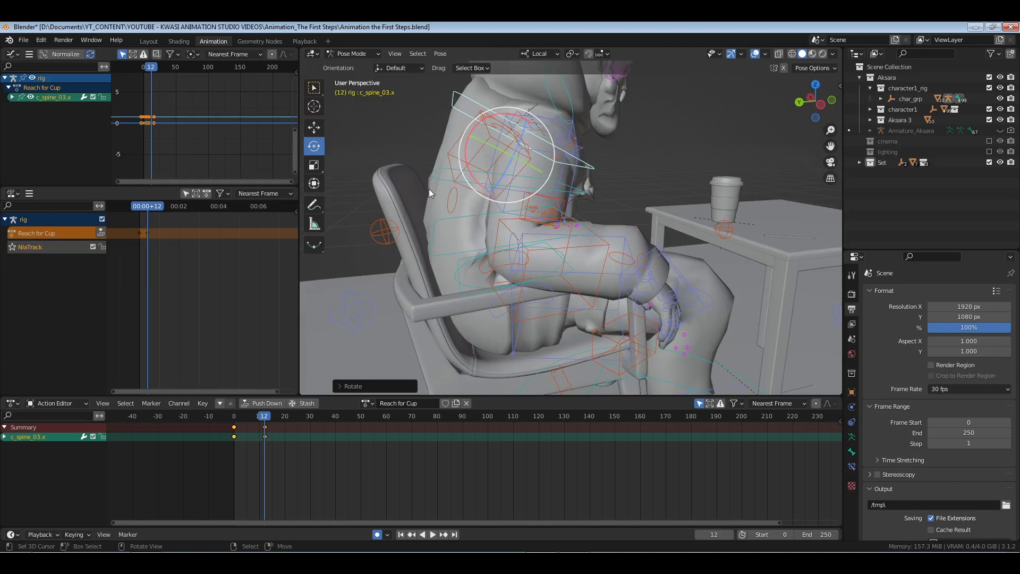
{"action": "middle_click_drag", "start_coordinate": [518, 248], "coordinate": [571, 241]}
{"action": "key", "text": "ctrl+s"}
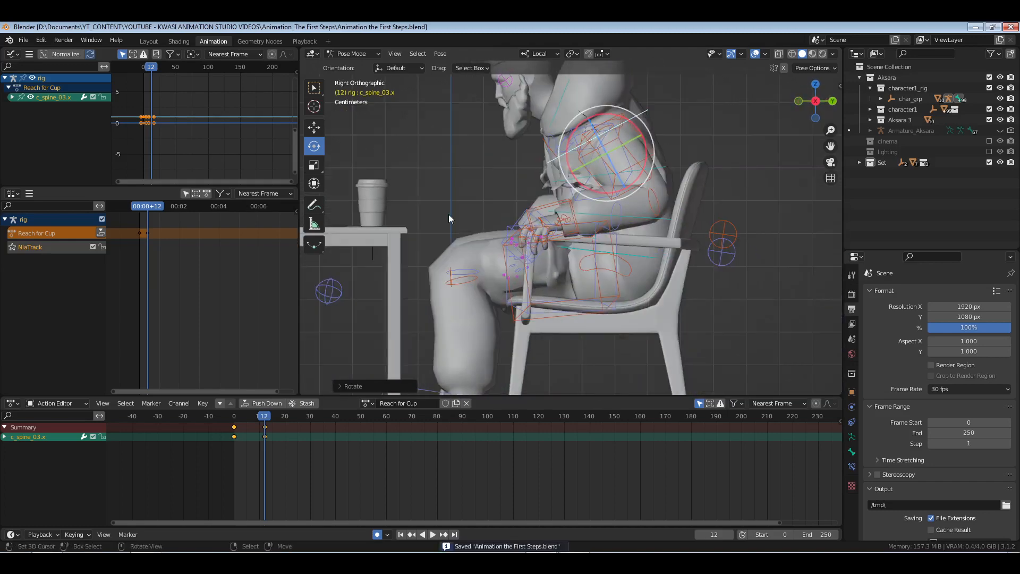
- Sketch a curved line behind the character's back with the Annotate tool to illustrate the arc of the spine
{"action": "left_click", "coordinate": [314, 204]}
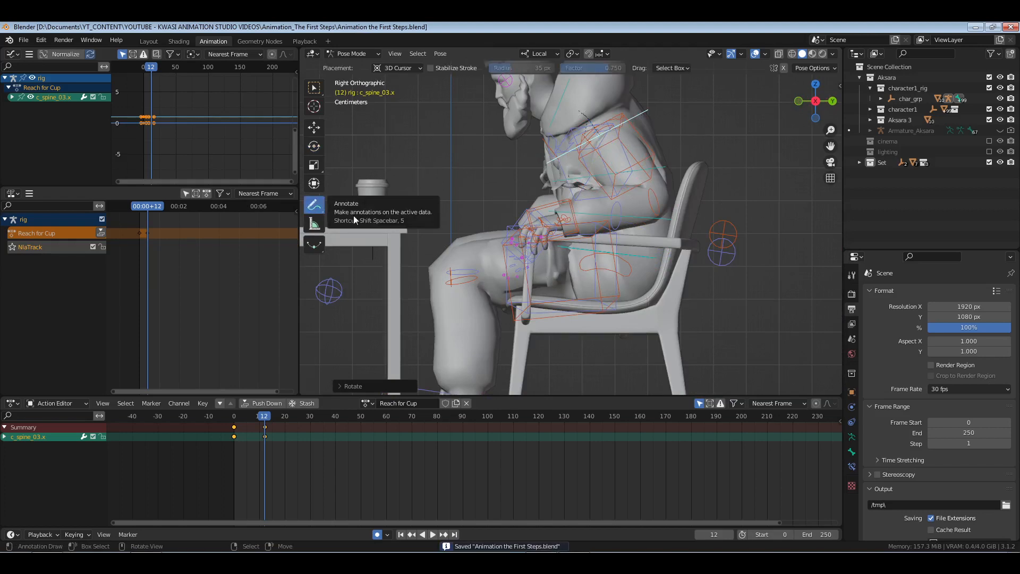
{"action": "mouse_move", "coordinate": [704, 289]}
{"action": "left_mouse_down"}
{"action": "mouse_move", "coordinate": [697, 170]}
{"action": "mouse_move", "coordinate": [636, 99]}
{"action": "left_mouse_up"}
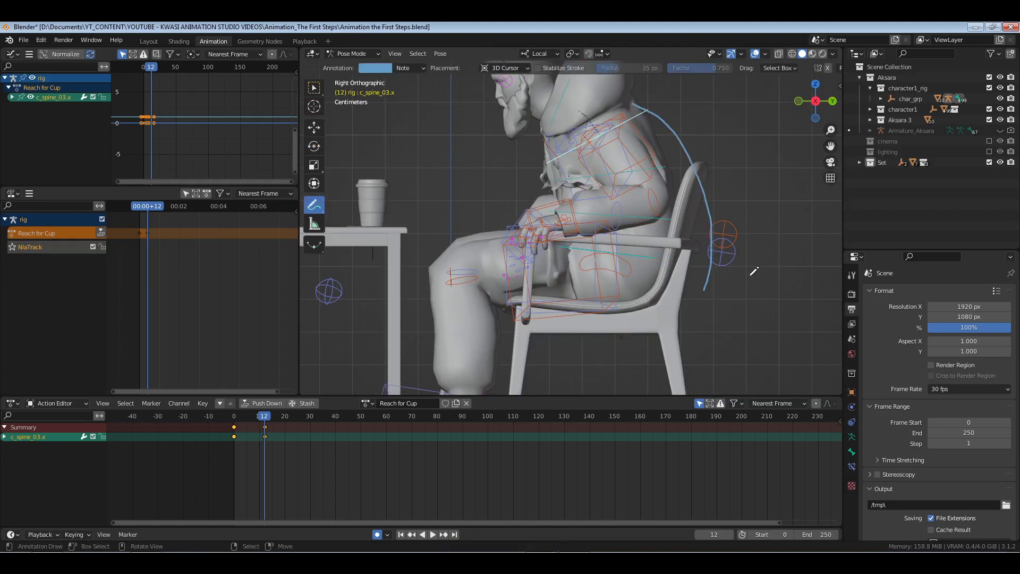
- Switch the rig to Object Mode and delete the annotation layer holding the curve behind the back
{"action": "key", "text": "n"}
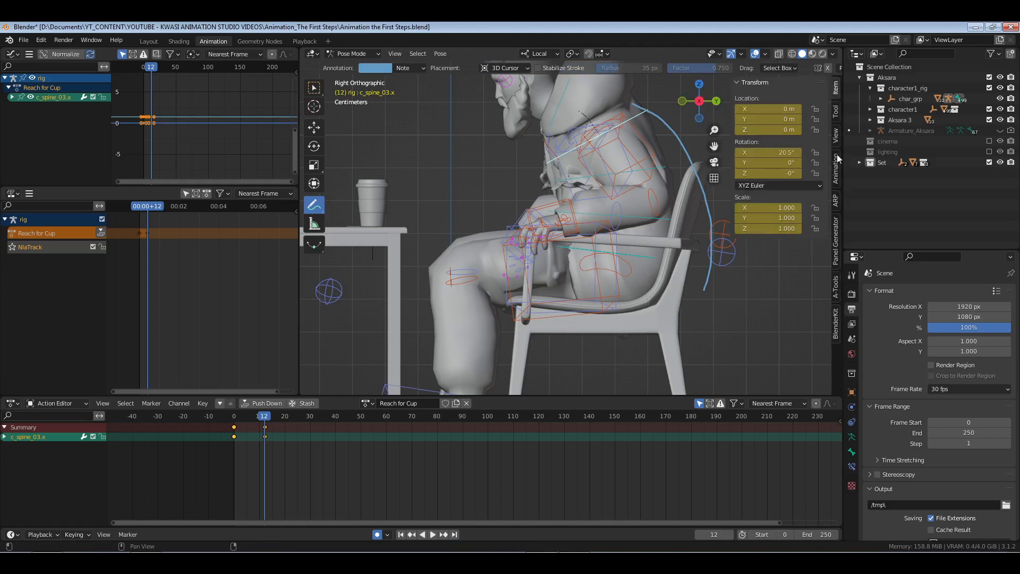
{"action": "left_click", "coordinate": [836, 113]}
{"action": "scroll", "coordinate": [775, 345], "scroll_direction": "down", "scroll_amount": 1}
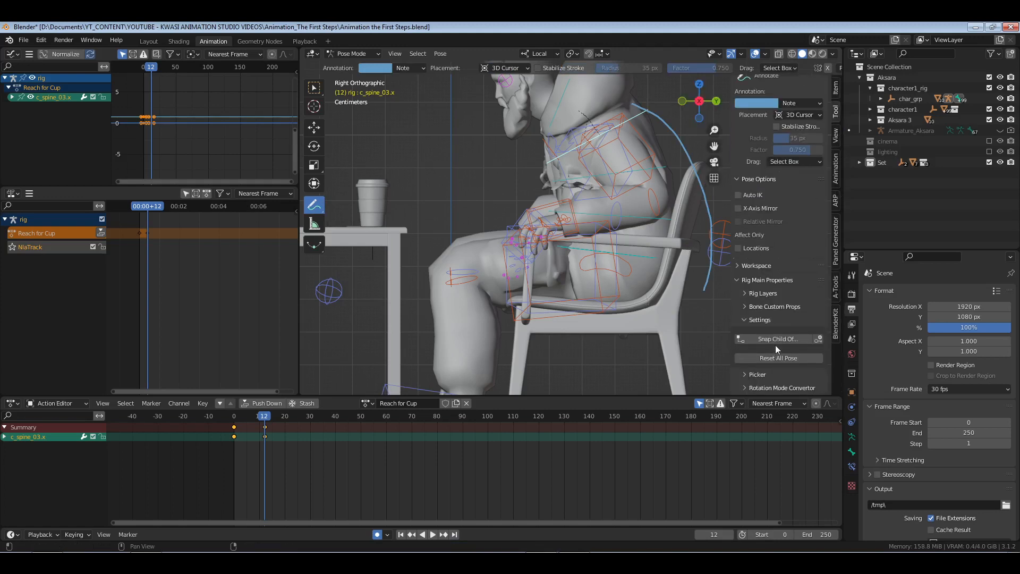
{"action": "scroll", "coordinate": [776, 345], "scroll_direction": "up", "scroll_amount": 1}
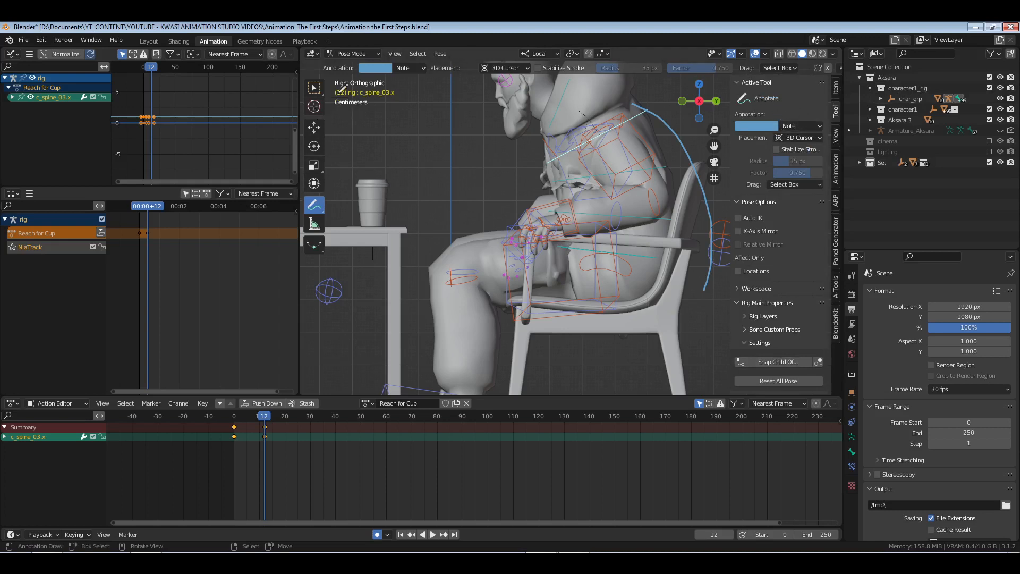
{"action": "left_click", "coordinate": [345, 54]}
{"action": "left_click", "coordinate": [354, 65]}
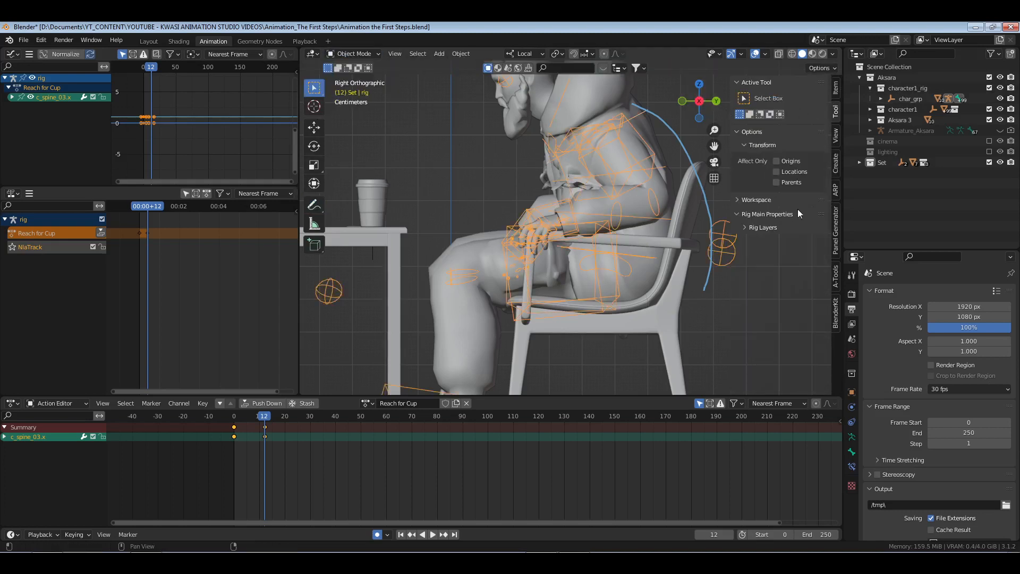
{"action": "left_click", "coordinate": [834, 136]}
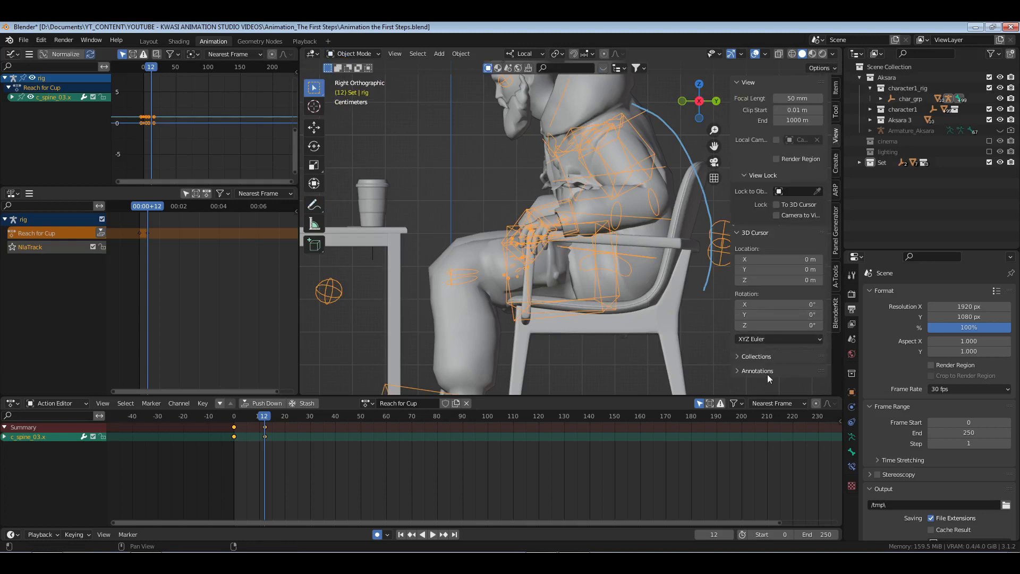
{"action": "scroll", "coordinate": [793, 373], "scroll_direction": "down", "scroll_amount": 5}
{"action": "left_click", "coordinate": [818, 286]}
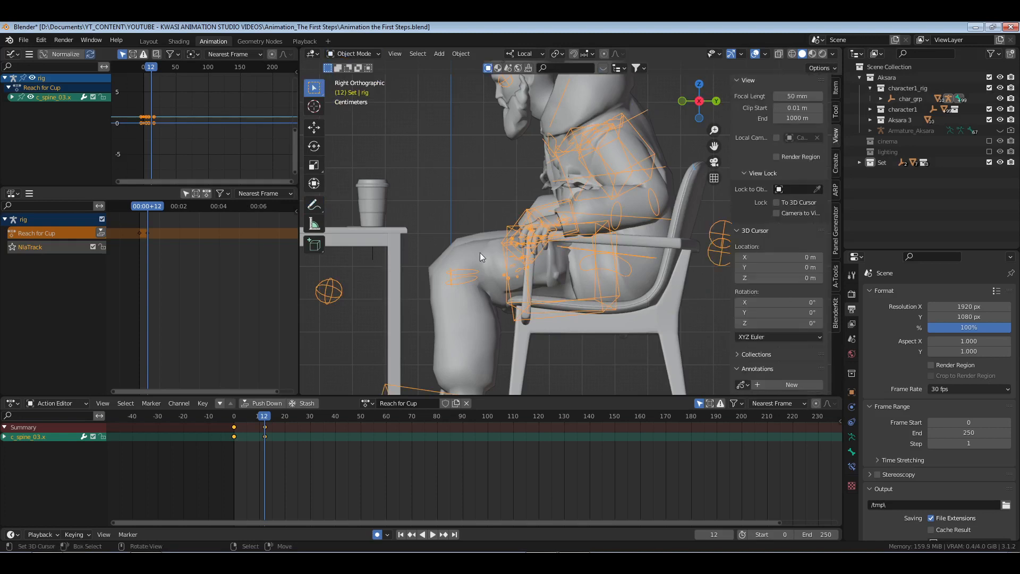
{"action": "key", "text": "n"}
- Return the rig to Pose Mode with the Move tool active and save the file
{"action": "left_click", "coordinate": [313, 129]}
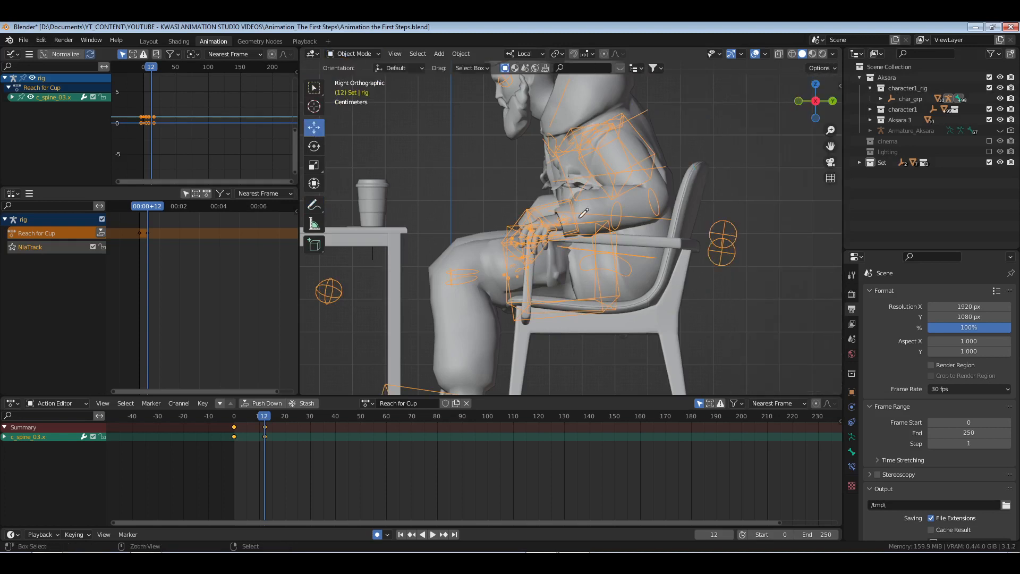
{"action": "key", "text": "ctrl+Tab"}
{"action": "left_click", "coordinate": [312, 129]}
{"action": "scroll", "coordinate": [503, 202], "scroll_direction": "down", "scroll_amount": 3}
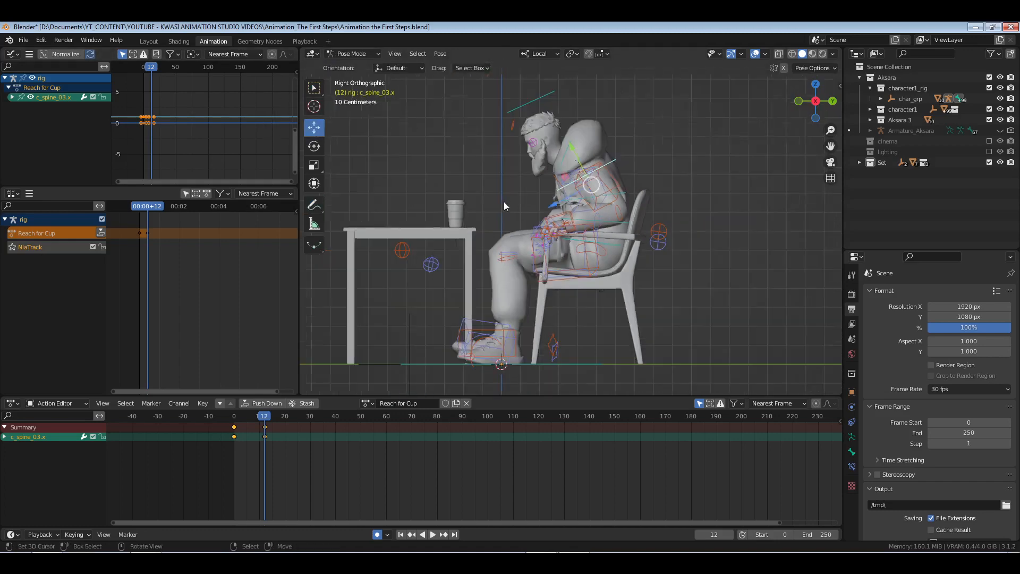
{"action": "key", "text": "ctrl+s"}
- Deselect all controls and play back the forward lean from frame 0 to review its timing
{"action": "scroll", "coordinate": [534, 288], "scroll_direction": "up", "scroll_amount": 5}
{"action": "middle_click_drag", "start_coordinate": [506, 311], "coordinate": [617, 259], "text": "shift"}
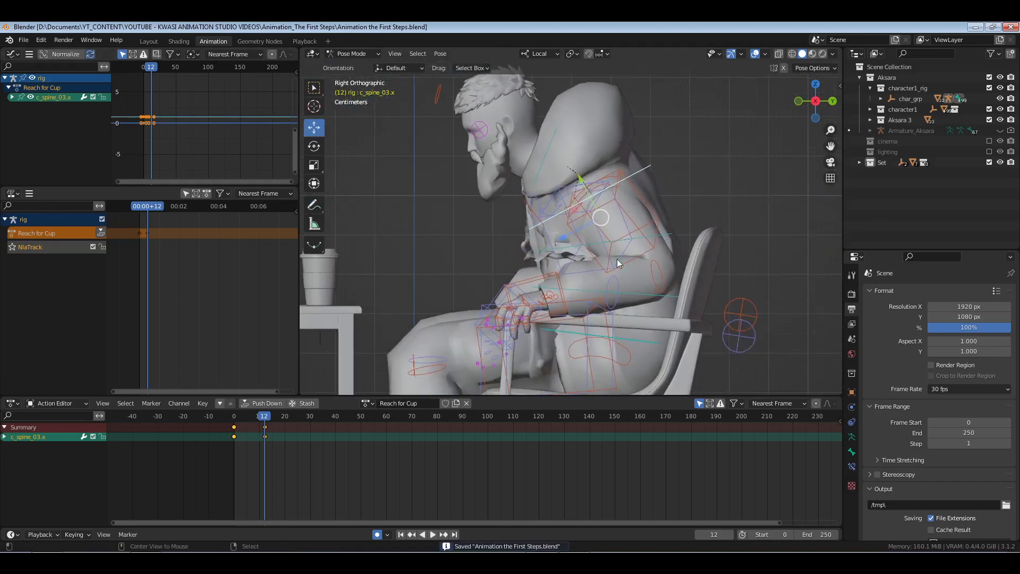
{"action": "key", "text": "alt+a"}
{"action": "scroll", "coordinate": [617, 260], "scroll_direction": "down", "scroll_amount": 4}
{"action": "left_click_drag", "start_coordinate": [240, 477], "coordinate": [202, 474]}
{"action": "key", "text": "space"}
{"action": "key", "text": "space"}
{"action": "left_click", "coordinate": [234, 470]}
{"action": "key", "text": "space"}
{"action": "key", "text": "space"}
- Select the c_root_master.x, c_spine_01.x, c_spine_02.x and c_spine_03.x controls together at frame 0
{"action": "scroll", "coordinate": [585, 311], "scroll_direction": "up", "scroll_amount": 6}
{"action": "middle_click_drag", "start_coordinate": [569, 257], "coordinate": [578, 338]}
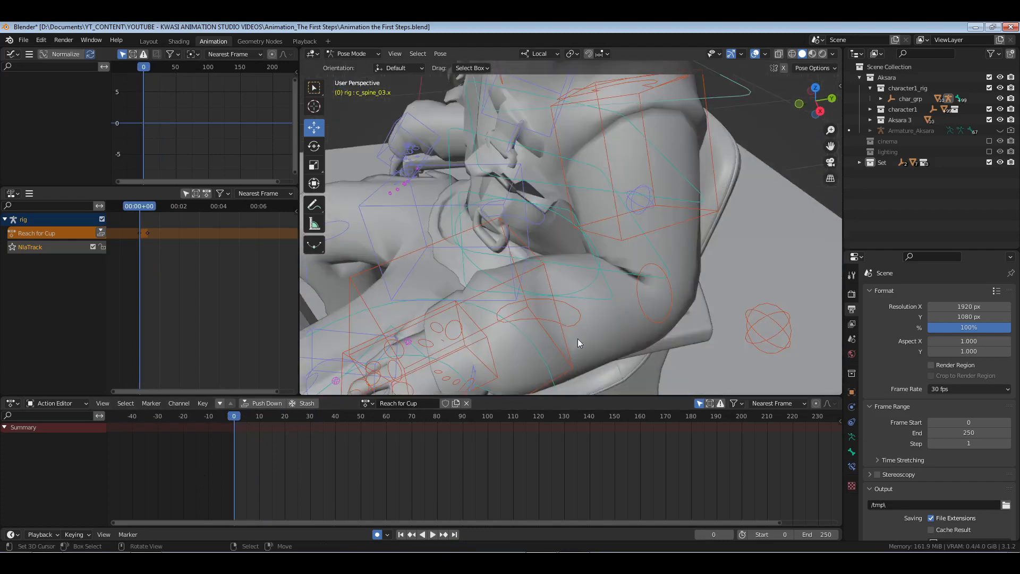
{"action": "left_click", "coordinate": [610, 295]}
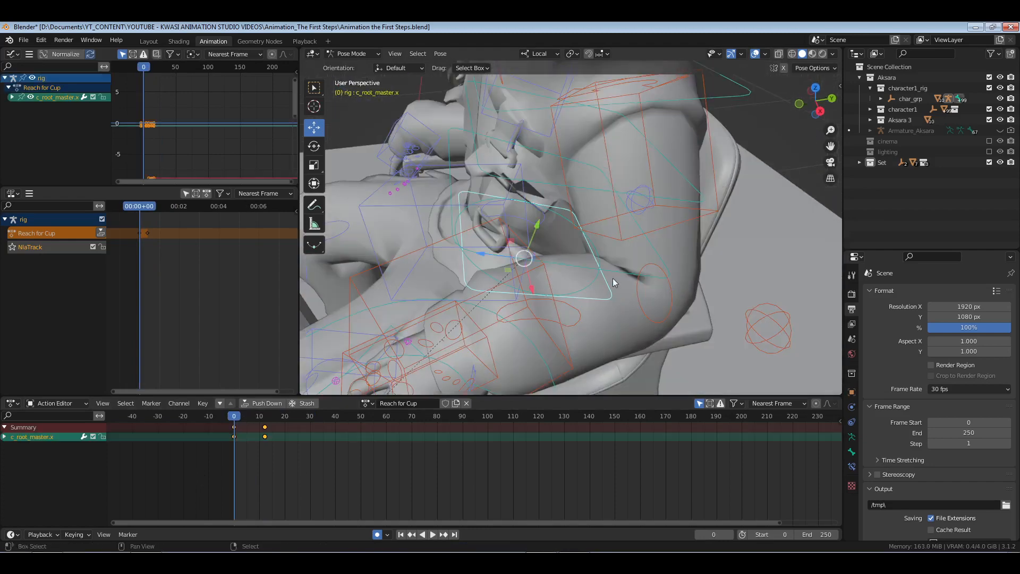
{"action": "left_click", "coordinate": [677, 202], "text": "shift"}
{"action": "left_click", "coordinate": [730, 84], "text": "shift"}
{"action": "scroll", "coordinate": [636, 193], "scroll_direction": "down", "scroll_amount": 6}
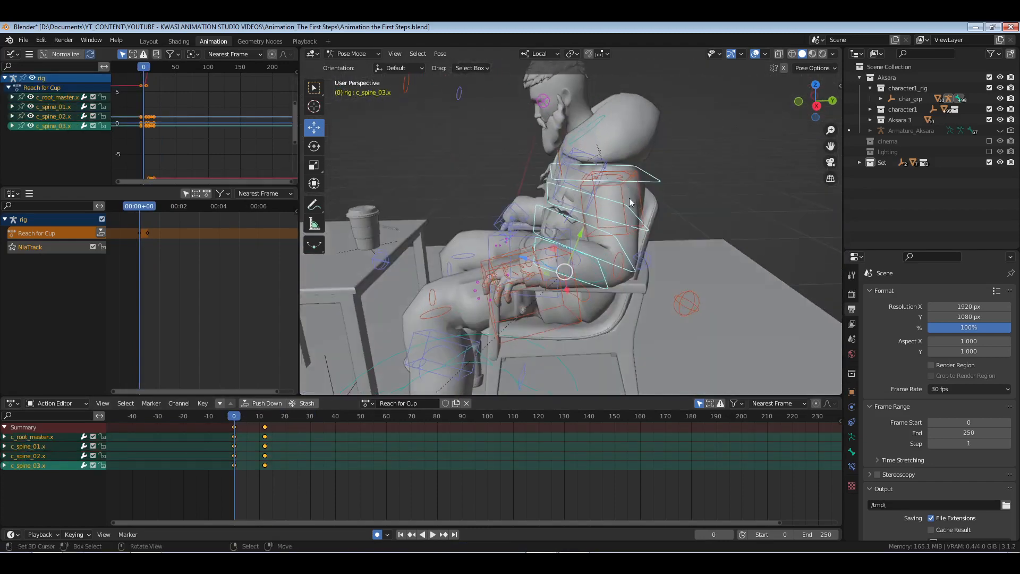
- Snap the frame 12 keyframes of the four torso controls to frame 20, return to frame 0 and save the file
{"action": "left_click", "coordinate": [713, 533]}
{"action": "type", "text": "+20"}
{"action": "key", "text": "Return"}
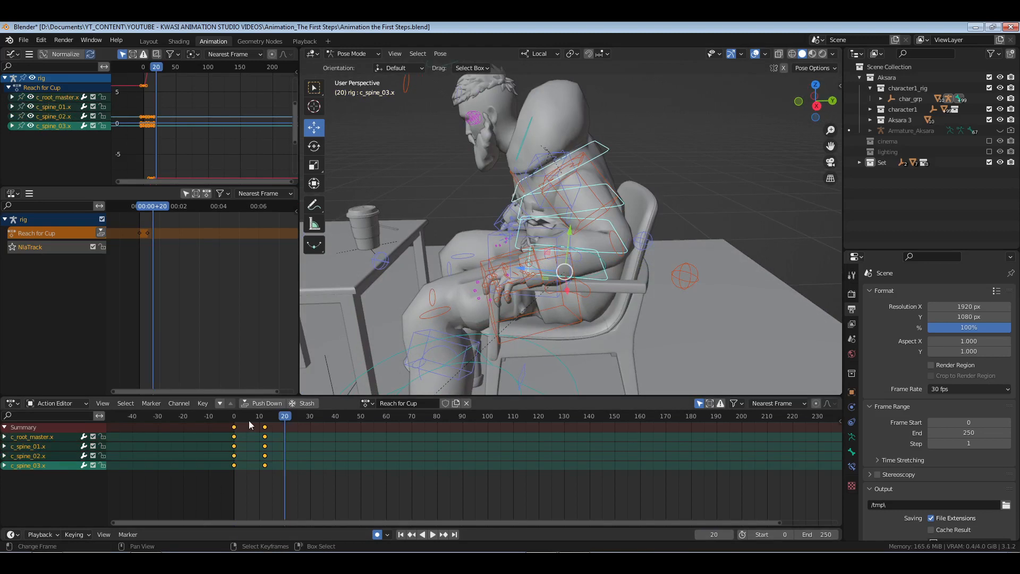
{"action": "left_click_drag", "start_coordinate": [248, 420], "coordinate": [339, 465]}
{"action": "key", "text": "shift+s"}
{"action": "left_click", "coordinate": [221, 488]}
{"action": "right_click", "coordinate": [408, 482]}
{"action": "key", "text": "ctrl+s"}
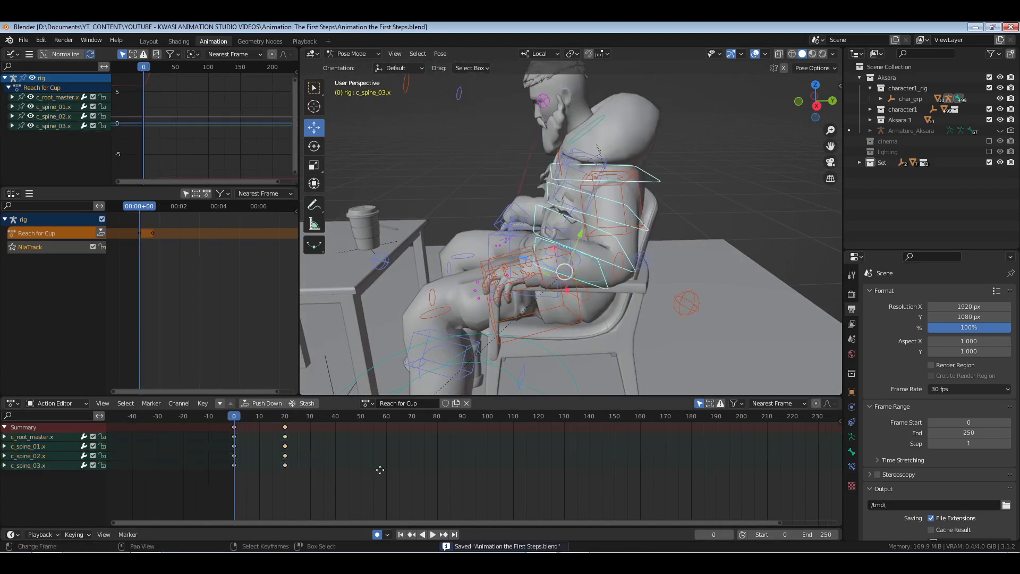
- Play back the lean and move the end keyframes of the four torso controls to frame 30
{"action": "middle_click_drag", "start_coordinate": [378, 470], "coordinate": [397, 470]}
{"action": "key", "text": "space"}
{"action": "key", "text": "space"}
{"action": "left_click_drag", "start_coordinate": [279, 476], "coordinate": [317, 464]}
{"action": "key", "text": "g"}
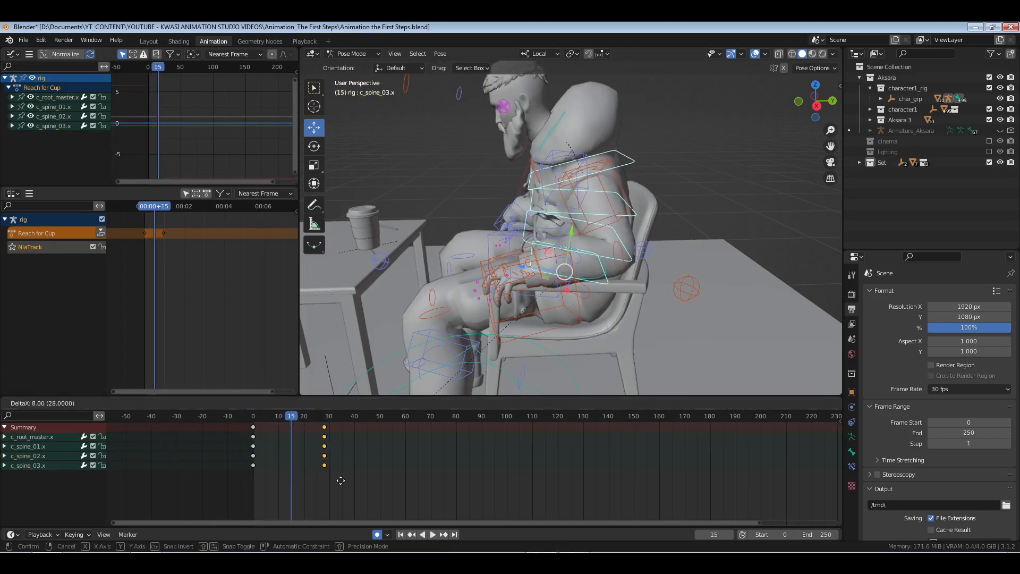
{"action": "left_click", "coordinate": [343, 480]}
{"action": "key", "text": "space"}
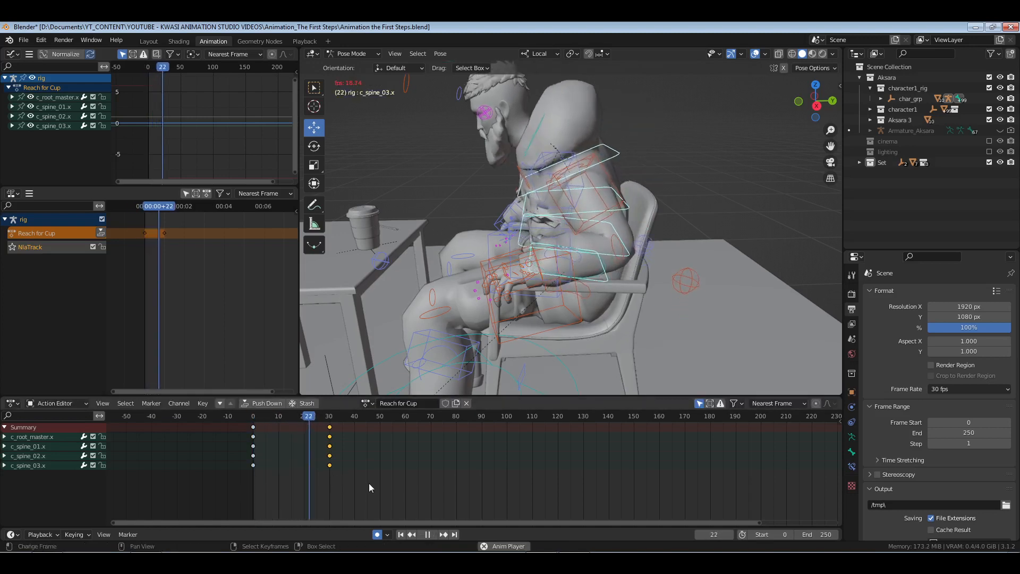
- Snap the end keyframes of the four torso controls to frame 28, return to frame 0 and save the file
{"action": "left_click_drag", "start_coordinate": [302, 480], "coordinate": [324, 481]}
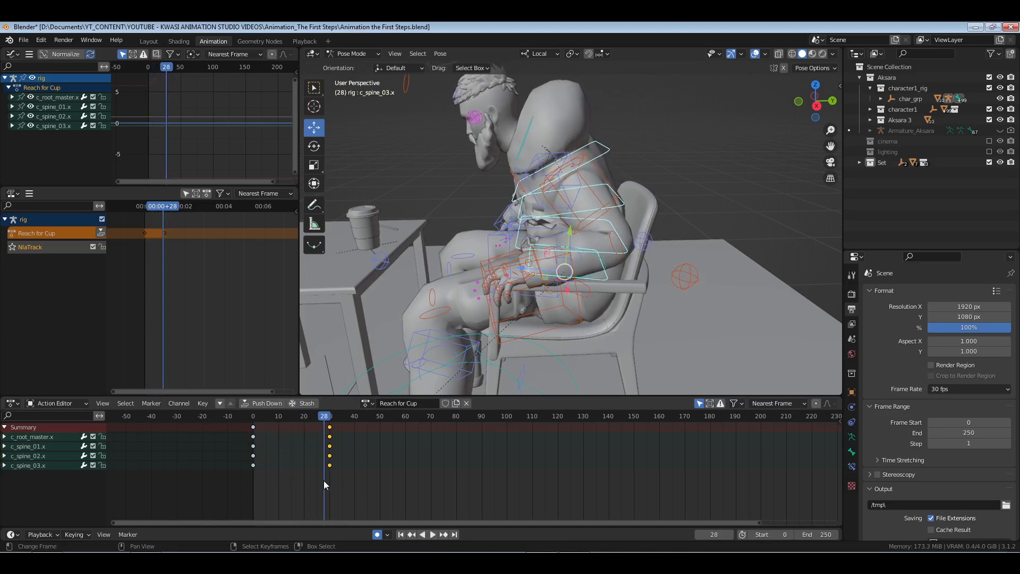
{"action": "key", "text": "shift+s"}
{"action": "left_click", "coordinate": [257, 483]}
{"action": "left_click", "coordinate": [253, 483]}
{"action": "key", "text": "ctrl+s"}
- Play back and scrub the forward lean, examining the character and the c_shoulder.r control from several angles
{"action": "key", "text": "space"}
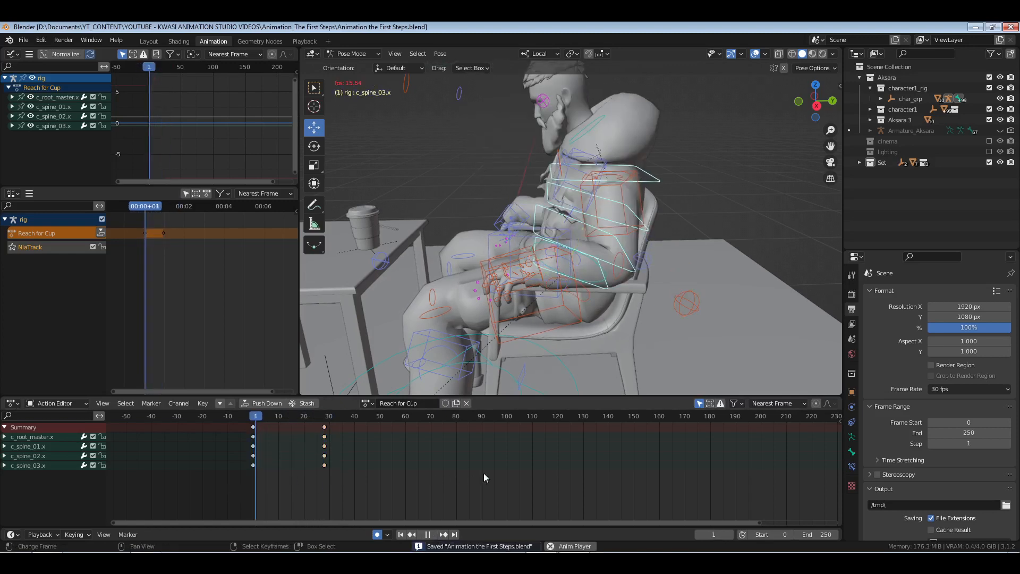
{"action": "left_click", "coordinate": [279, 475]}
{"action": "mouse_move", "coordinate": [278, 475]}
{"action": "left_mouse_down"}
{"action": "mouse_move", "coordinate": [326, 474]}
{"action": "mouse_move", "coordinate": [270, 469]}
{"action": "left_mouse_up"}
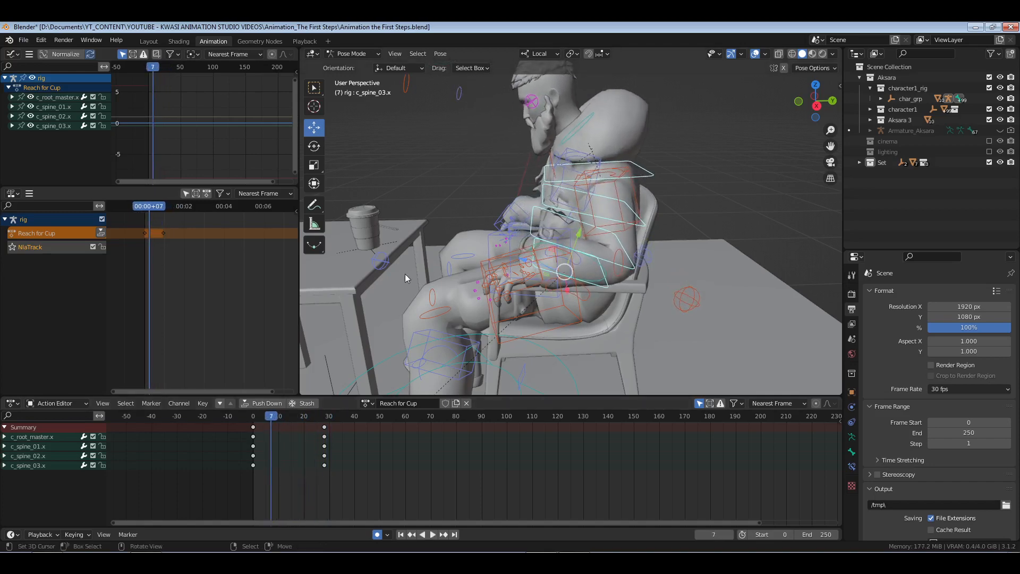
{"action": "middle_click_drag", "start_coordinate": [405, 273], "coordinate": [629, 303]}
{"action": "scroll", "coordinate": [604, 300], "scroll_direction": "up", "scroll_amount": 5}
{"action": "scroll", "coordinate": [632, 303], "scroll_direction": "down", "scroll_amount": 5}
{"action": "left_click", "coordinate": [613, 246]}
{"action": "middle_click_drag", "start_coordinate": [613, 246], "coordinate": [538, 254]}
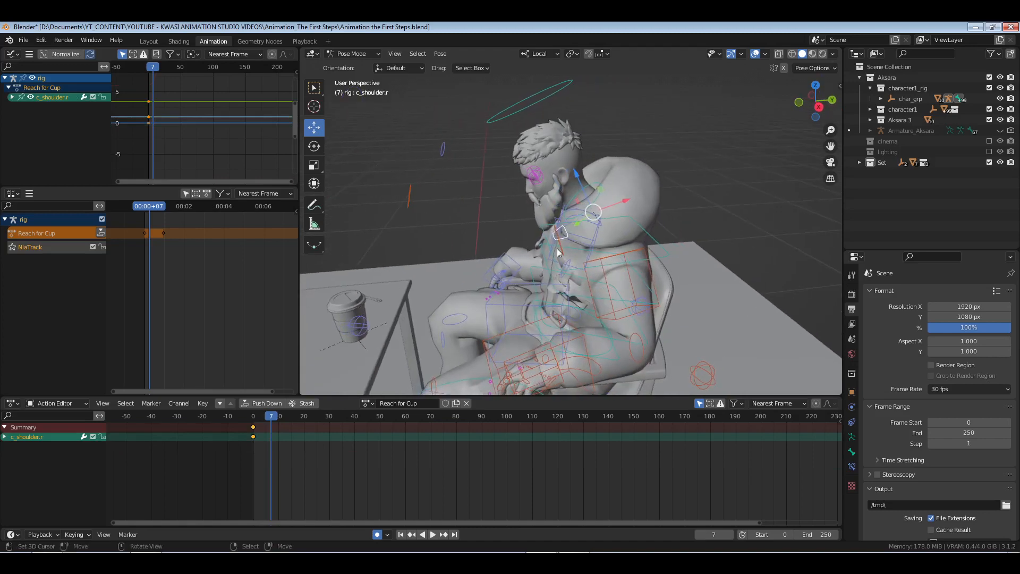
{"action": "mouse_move", "coordinate": [564, 297]}
{"action": "middle_mouse_down"}
{"action": "mouse_move", "coordinate": [610, 295]}
{"action": "mouse_move", "coordinate": [563, 305]}
{"action": "middle_mouse_up"}
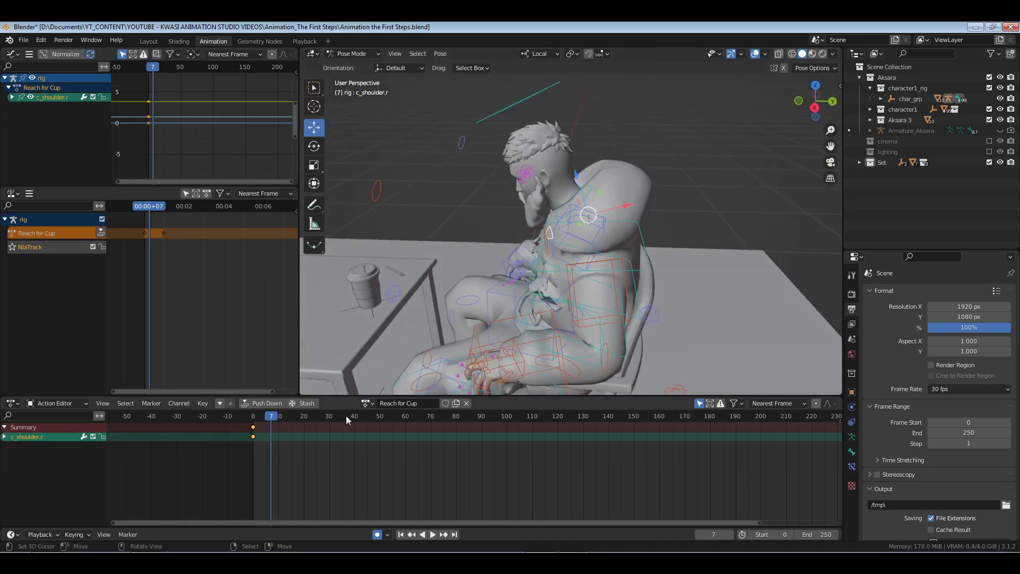
{"action": "key", "text": "space"}
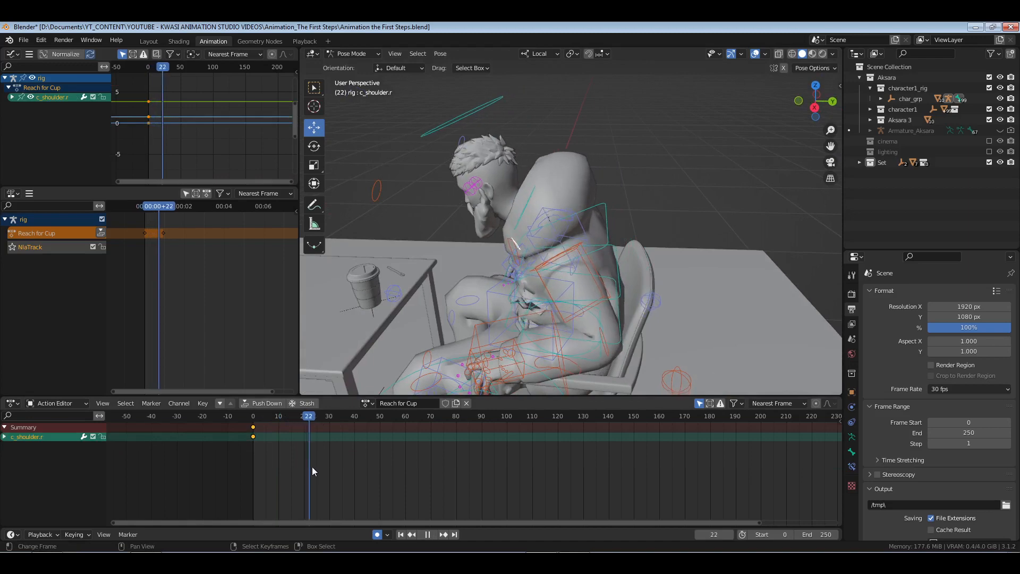
- Go to frame 28 and rotate the c_shoulder.l control to pose the left shoulder for the reach
{"action": "left_click_drag", "start_coordinate": [314, 467], "coordinate": [325, 467]}
{"action": "middle_click_drag", "start_coordinate": [545, 266], "coordinate": [558, 285]}
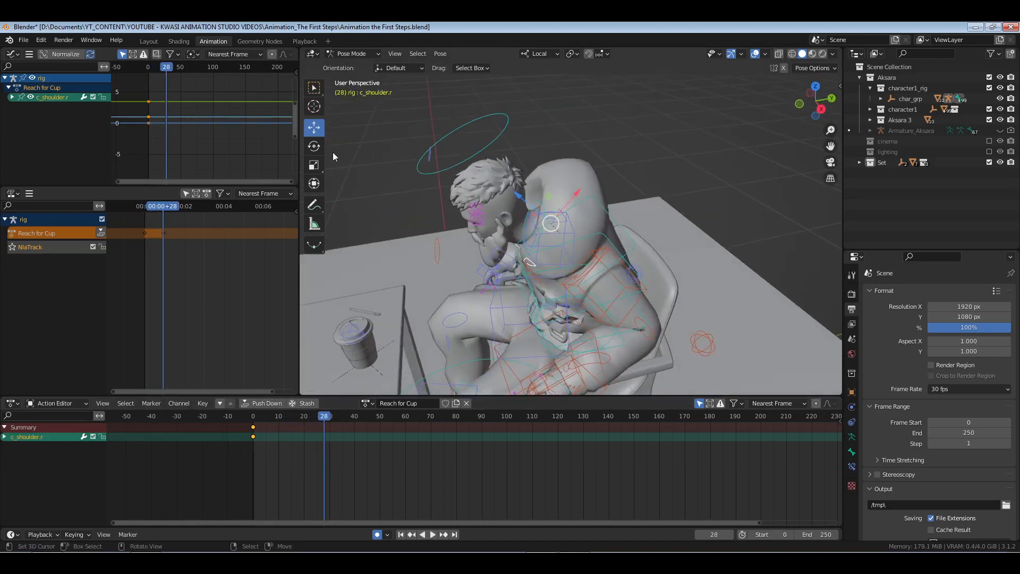
{"action": "left_click", "coordinate": [314, 146]}
{"action": "scroll", "coordinate": [479, 298], "scroll_direction": "up", "scroll_amount": 5}
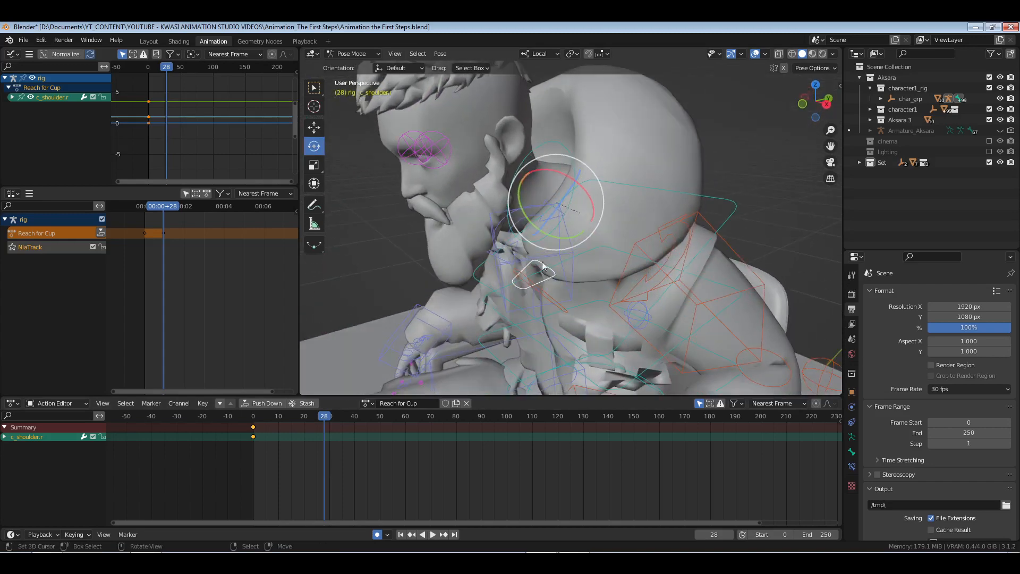
{"action": "middle_click_drag", "start_coordinate": [565, 282], "coordinate": [607, 267]}
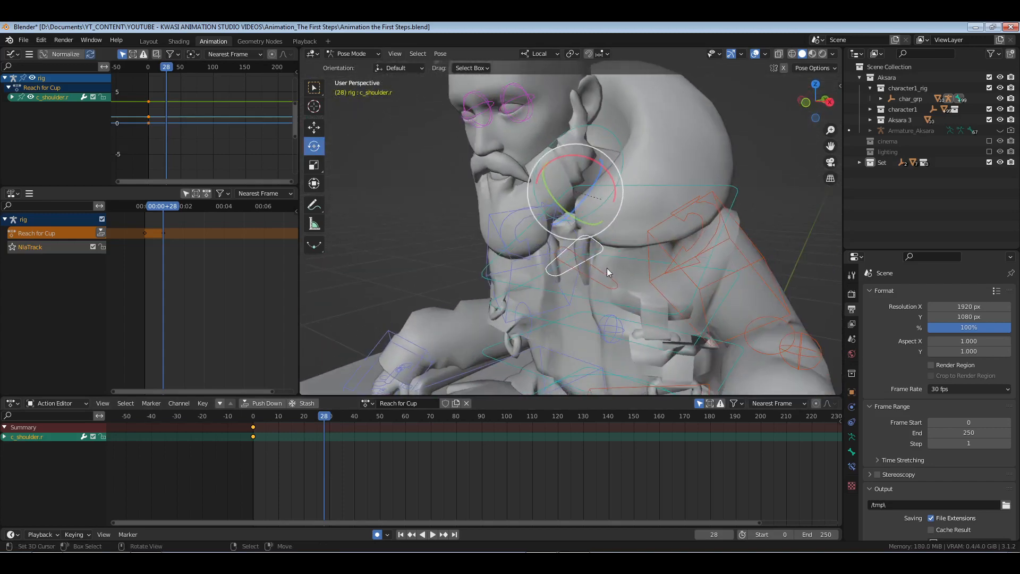
{"action": "left_click", "coordinate": [600, 278]}
{"action": "scroll", "coordinate": [599, 278], "scroll_direction": "down", "scroll_amount": 5}
{"action": "scroll", "coordinate": [580, 278], "scroll_direction": "up", "scroll_amount": 5}
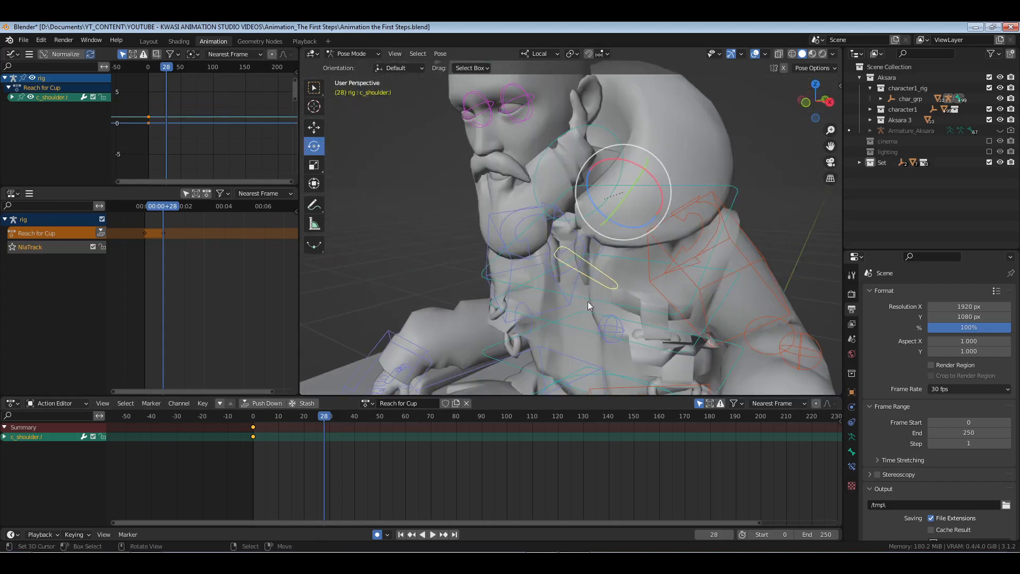
{"action": "scroll", "coordinate": [664, 281], "scroll_direction": "down", "scroll_amount": 5}
{"action": "middle_click_drag", "start_coordinate": [629, 280], "coordinate": [601, 294]}
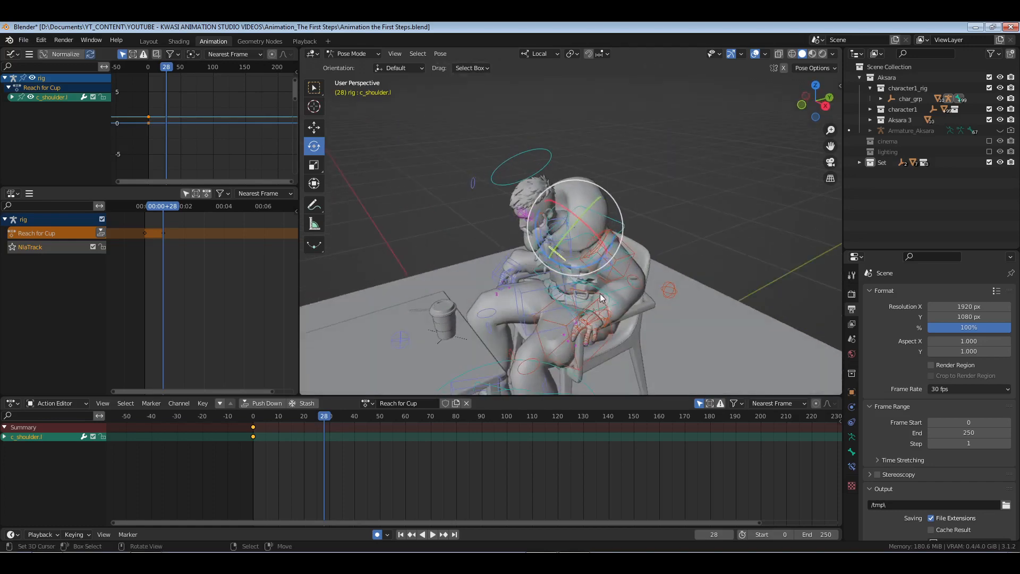
{"action": "left_click_drag", "start_coordinate": [588, 273], "coordinate": [595, 266]}
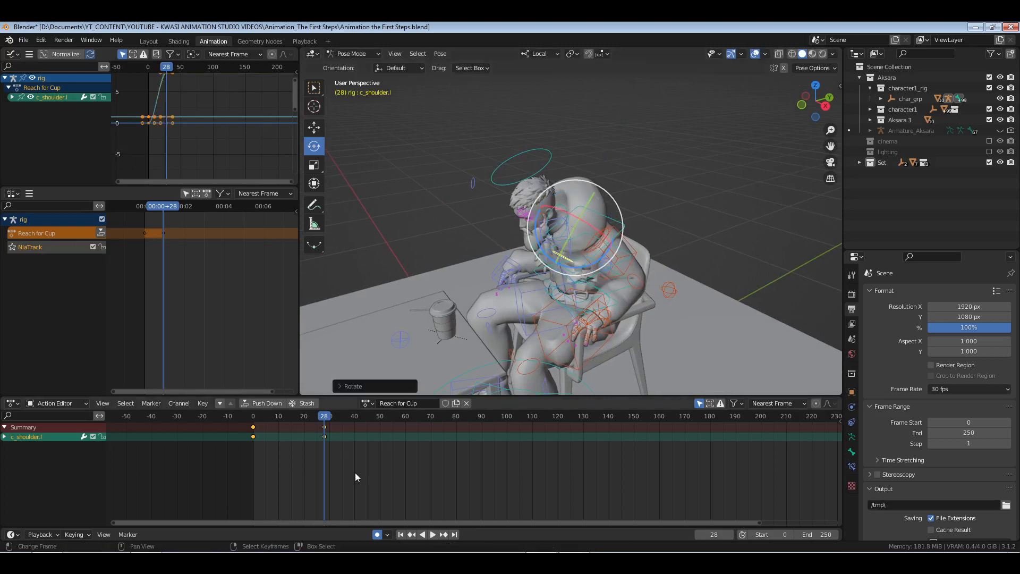
- Delete the c_shoulder.l keyframe at frame 28 and rotate the control again to re-pose the left shoulder
{"action": "left_click_drag", "start_coordinate": [309, 423], "coordinate": [387, 477]}
{"action": "key", "text": "x"}
{"action": "left_click", "coordinate": [388, 478]}
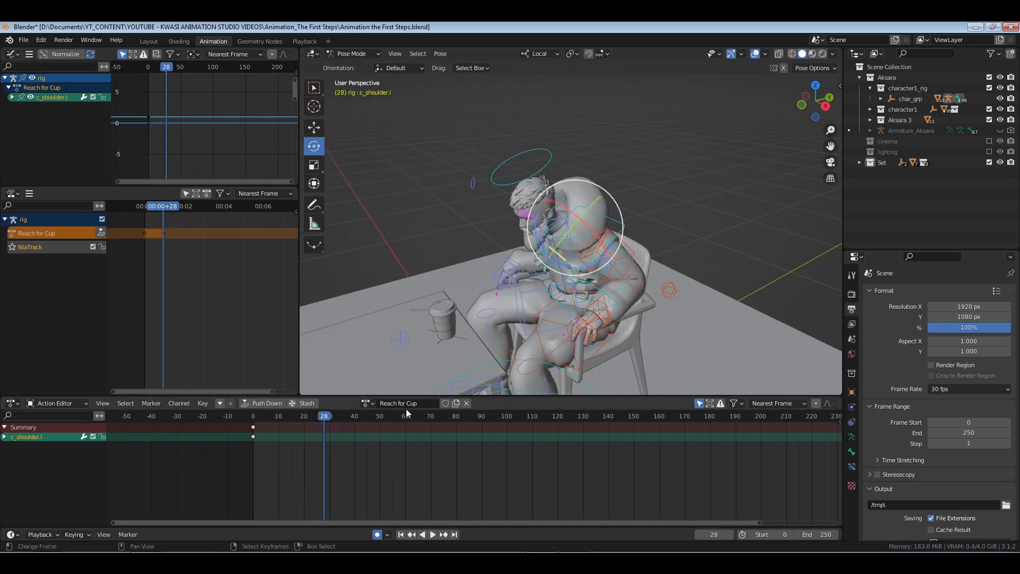
{"action": "left_click_drag", "start_coordinate": [561, 260], "coordinate": [549, 270]}
{"action": "middle_click_drag", "start_coordinate": [415, 289], "coordinate": [578, 251]}
{"action": "scroll", "coordinate": [595, 291], "scroll_direction": "up", "scroll_amount": 5}
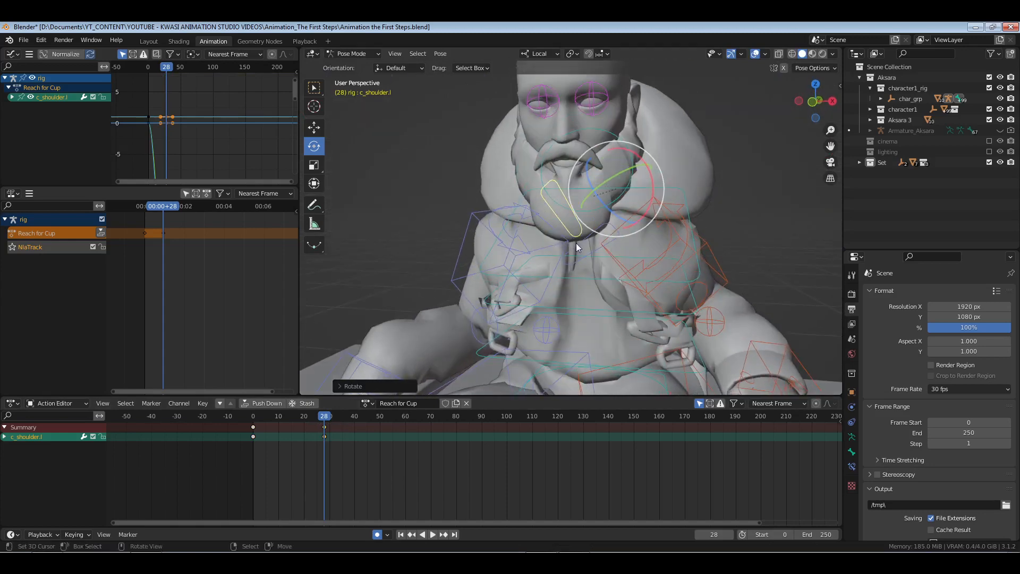
- Select the c_shoulder.r control and rotate it at frame 28 to pose the right shoulder
{"action": "right_click", "coordinate": [526, 222]}
{"action": "scroll", "coordinate": [525, 221], "scroll_direction": "down", "scroll_amount": 3}
{"action": "middle_click_drag", "start_coordinate": [521, 217], "coordinate": [579, 278]}
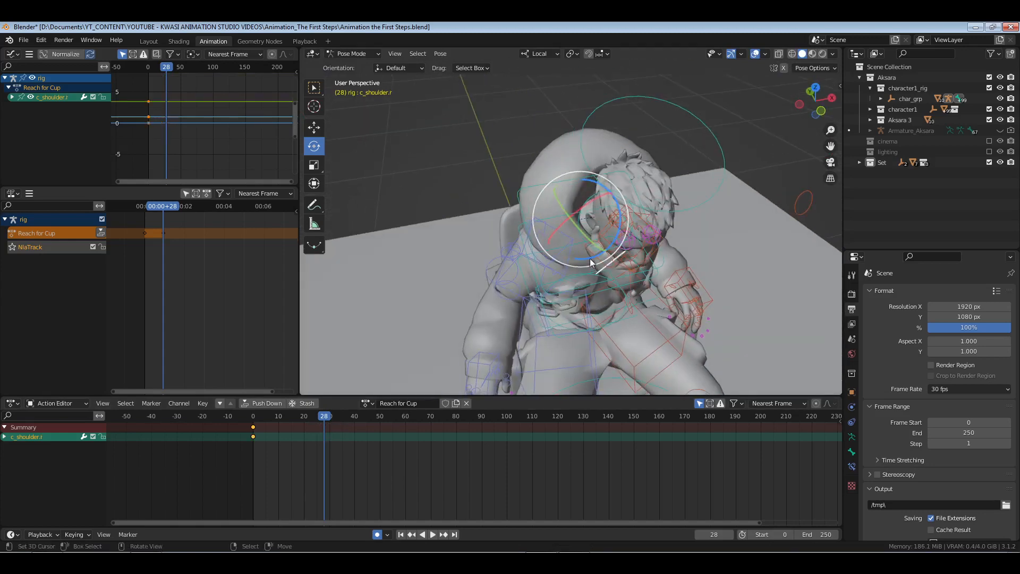
{"action": "left_click_drag", "start_coordinate": [590, 261], "coordinate": [515, 279]}
- Save the file and move the c_hand_ik.r control slightly backward in the left side view at frame 28
{"action": "middle_click_drag", "start_coordinate": [516, 279], "coordinate": [597, 314]}
{"action": "right_click", "coordinate": [556, 312]}
{"action": "key", "text": "ctrl+KP_3"}
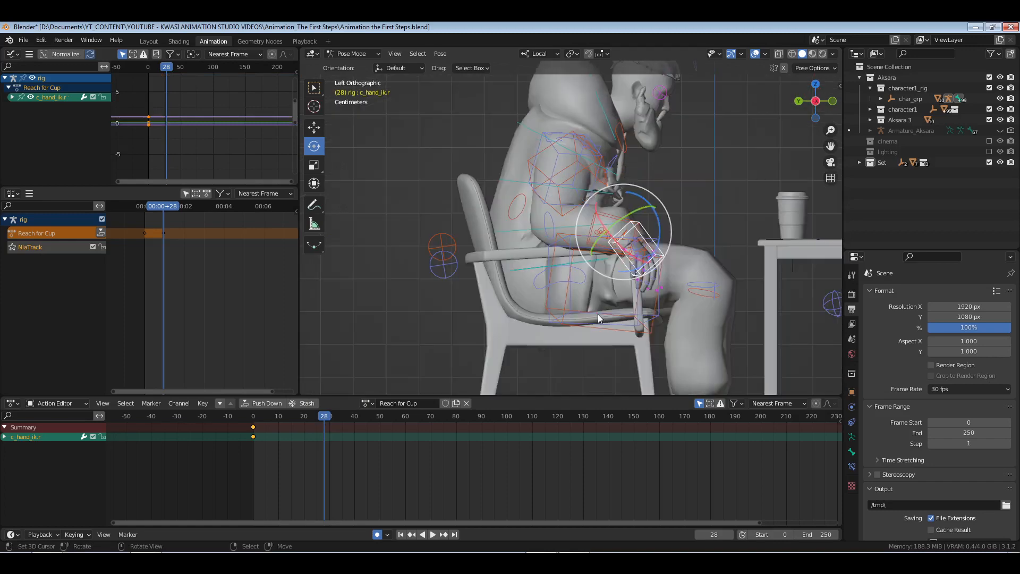
{"action": "key", "text": "ctrl+s"}
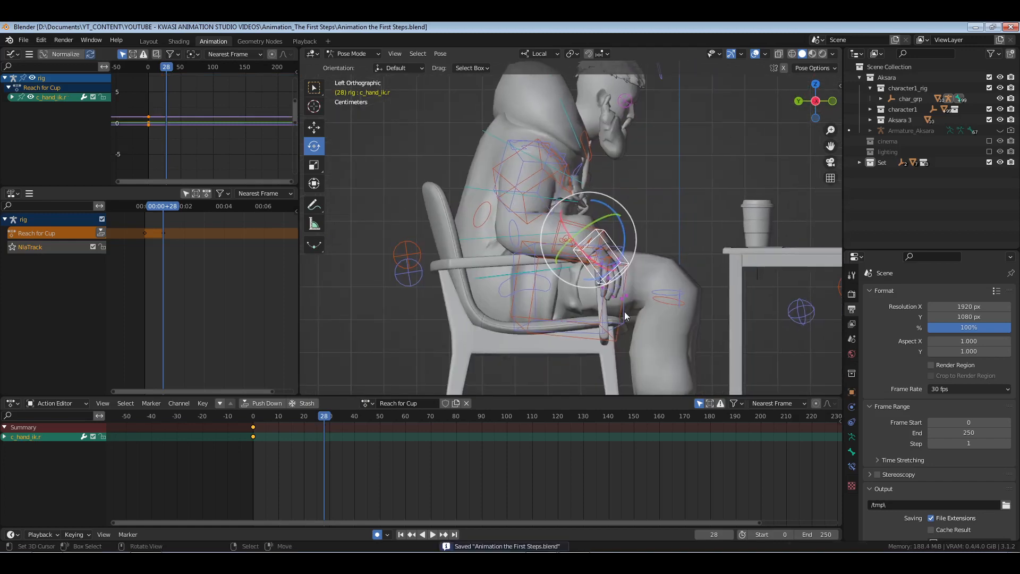
{"action": "key", "text": "g"}
{"action": "left_click", "coordinate": [630, 302]}
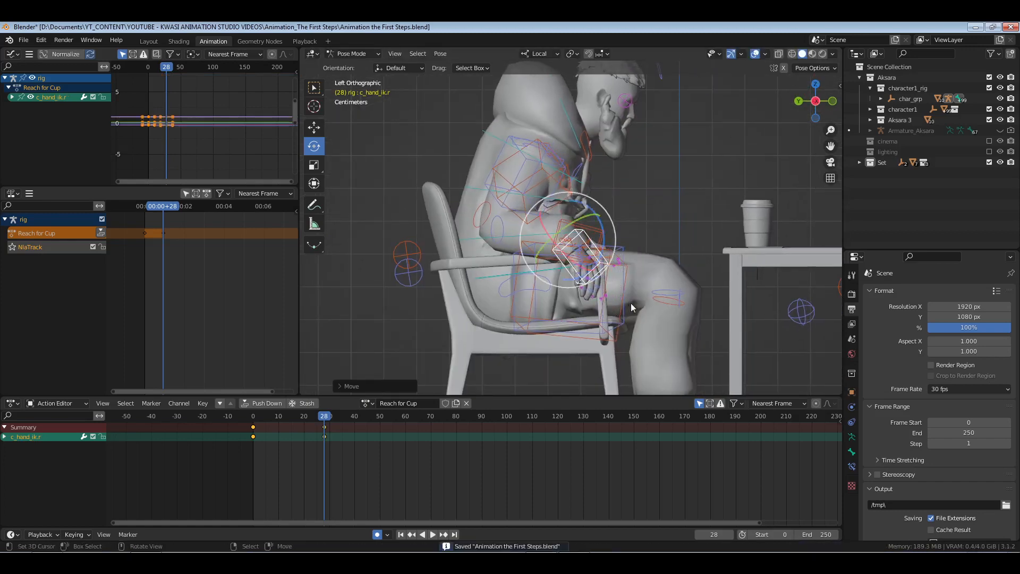
- Rotate the c_hand_ik.r control at frame 28 to adjust the bend of the right wrist
{"action": "middle_click_drag", "start_coordinate": [630, 303], "coordinate": [517, 308]}
{"action": "key", "text": "r"}
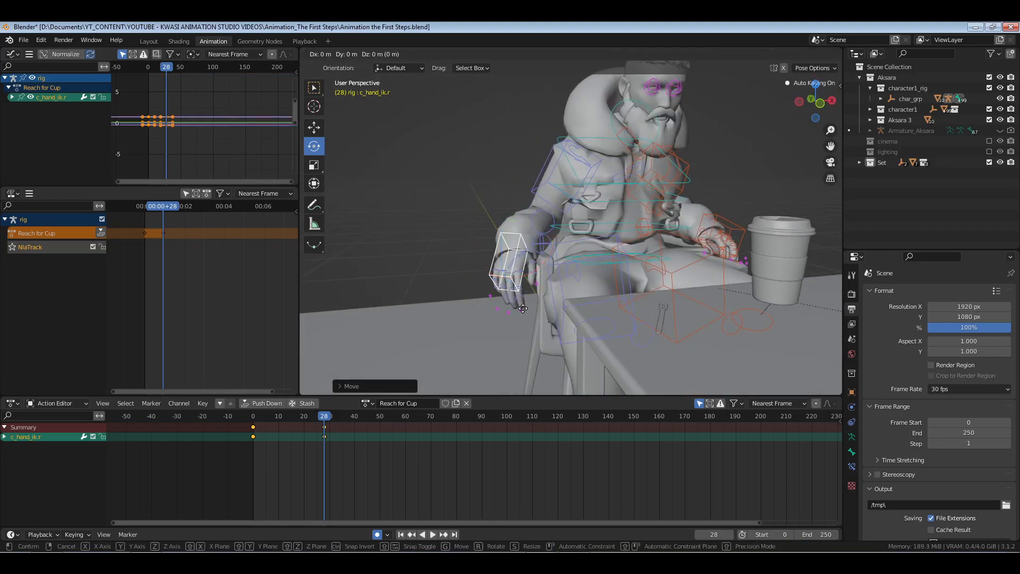
{"action": "left_click", "coordinate": [537, 275]}
{"action": "left_click_drag", "start_coordinate": [535, 272], "coordinate": [530, 277]}
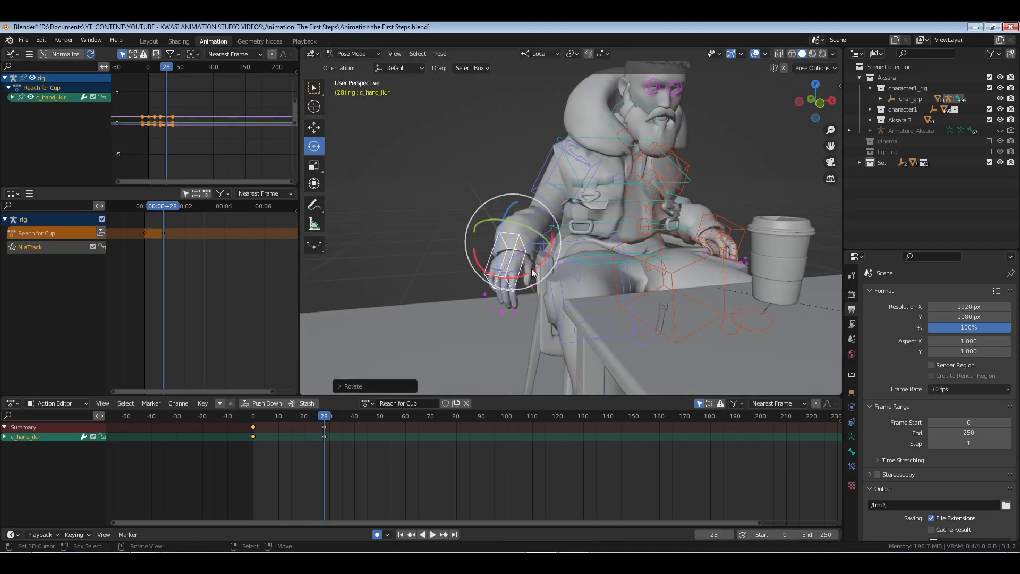
{"action": "mouse_move", "coordinate": [534, 232]}
{"action": "left_mouse_down"}
{"action": "mouse_move", "coordinate": [518, 240]}
{"action": "mouse_move", "coordinate": [532, 275]}
{"action": "mouse_move", "coordinate": [541, 239]}
{"action": "mouse_move", "coordinate": [525, 248]}
{"action": "left_mouse_up"}
- Move the c_arms_pole.r control behind the chair to adjust the right elbow, and set its keyframe interpolation to Bezier
{"action": "middle_click_drag", "start_coordinate": [525, 249], "coordinate": [616, 268]}
{"action": "left_click", "coordinate": [499, 242]}
{"action": "key", "text": "g"}
{"action": "left_click", "coordinate": [505, 272]}
{"action": "key", "text": "t"}
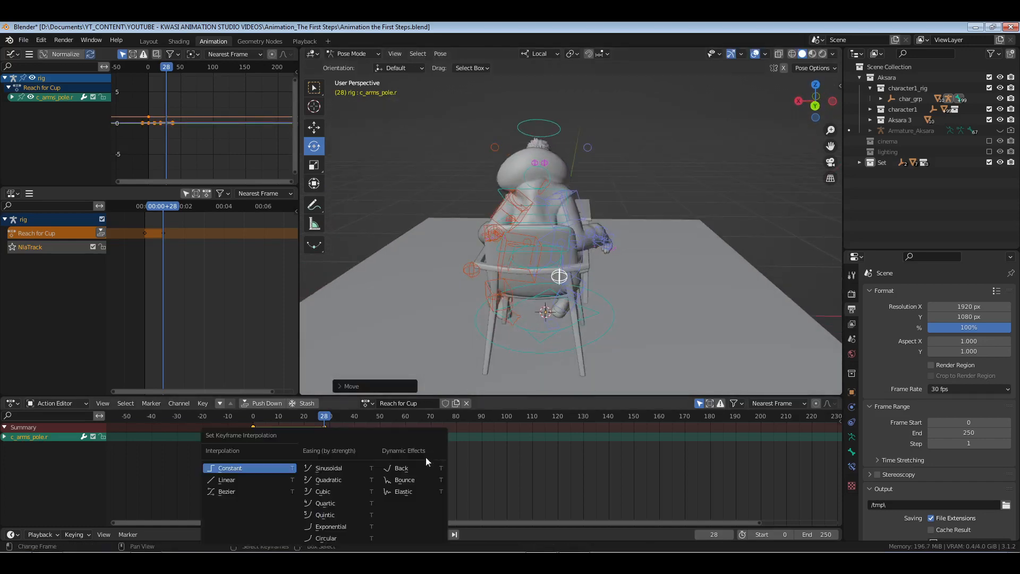
{"action": "left_click", "coordinate": [220, 493]}
- Reselect the c_hand_ik.r control, return to frame 0 and save the file
{"action": "middle_click_drag", "start_coordinate": [534, 255], "coordinate": [509, 264]}
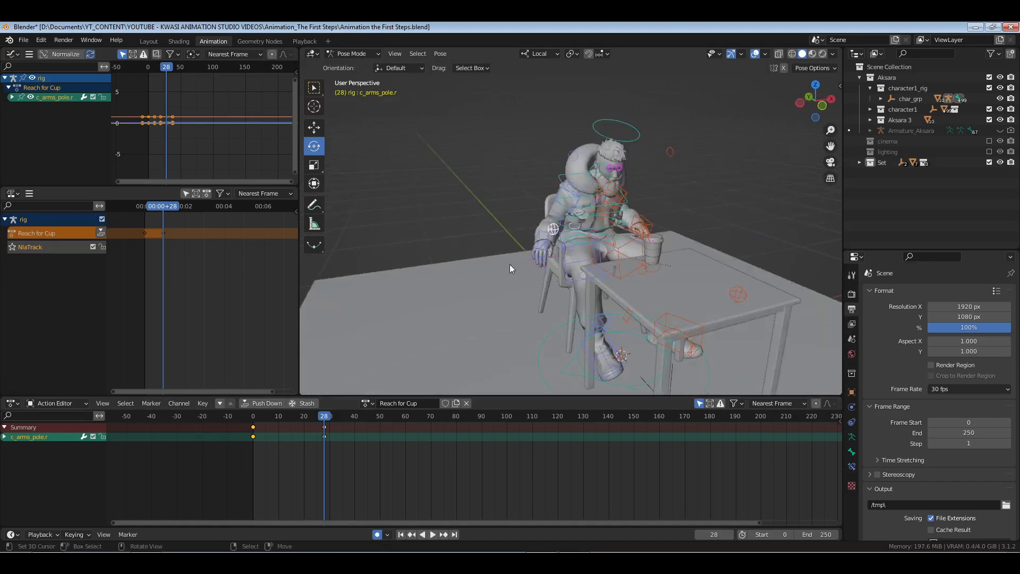
{"action": "scroll", "coordinate": [509, 264], "scroll_direction": "up", "scroll_amount": 5}
{"action": "left_click", "coordinate": [474, 244]}
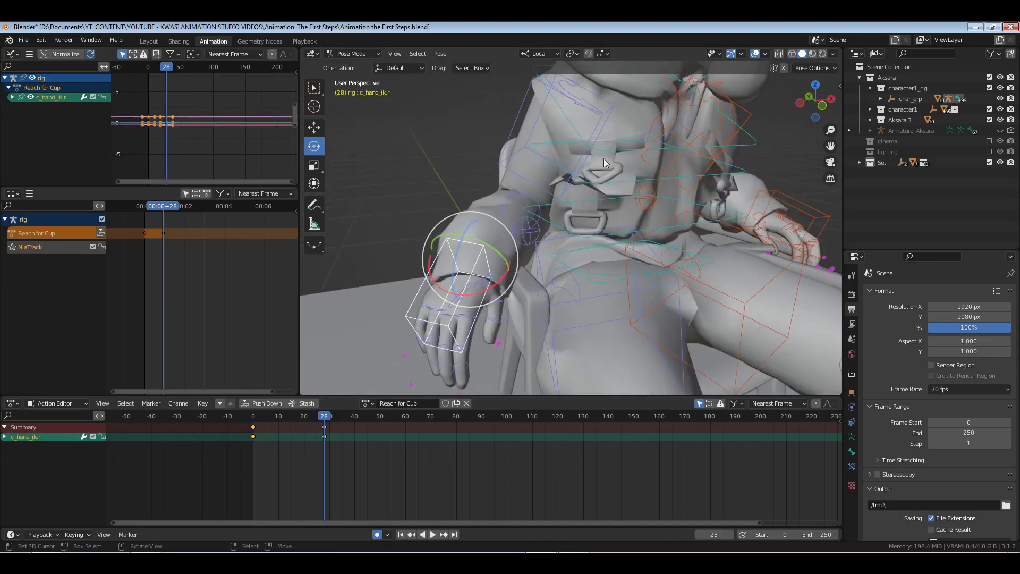
{"action": "scroll", "coordinate": [468, 238], "scroll_direction": "down", "scroll_amount": 6}
{"action": "key", "text": "shift+Left"}
{"action": "middle_click_drag", "start_coordinate": [490, 325], "coordinate": [555, 263]}
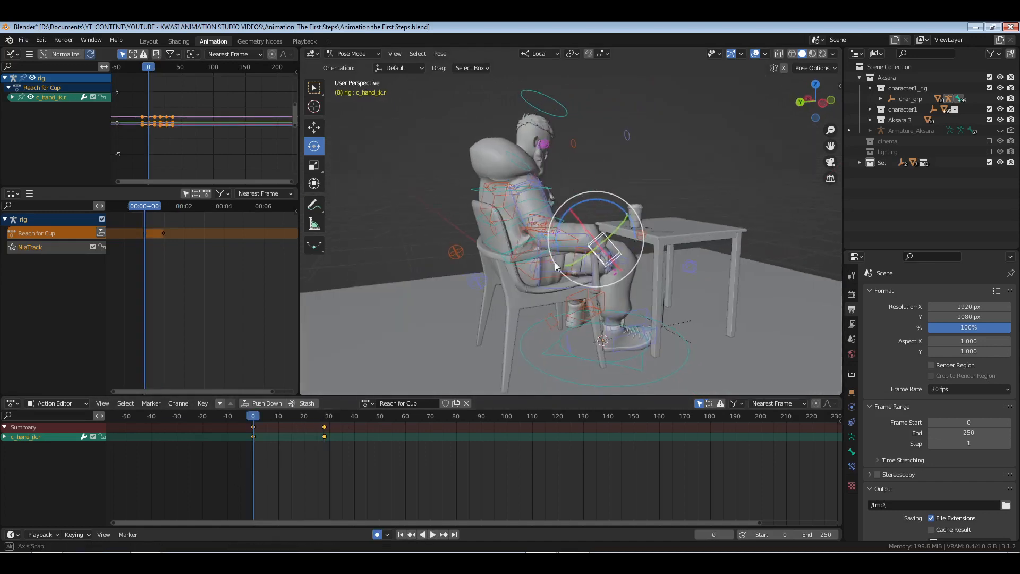
{"action": "key", "text": "ctrl+s"}
- Play back and scrub the lean with the viewport overlays hidden, examining the right arm from the side and front
{"action": "middle_click_drag", "start_coordinate": [679, 238], "coordinate": [597, 261]}
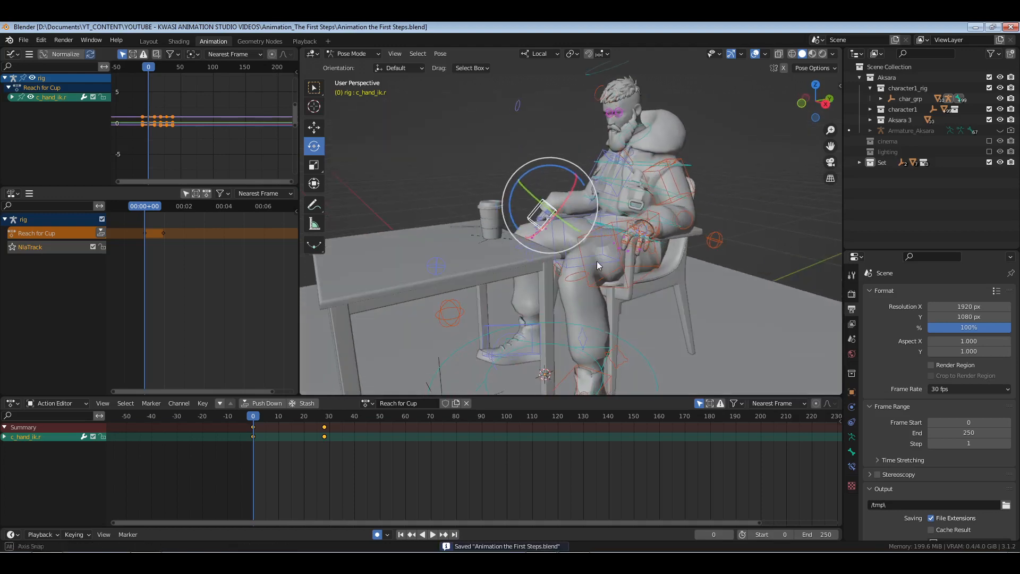
{"action": "left_click", "coordinate": [755, 53]}
{"action": "key", "text": "space"}
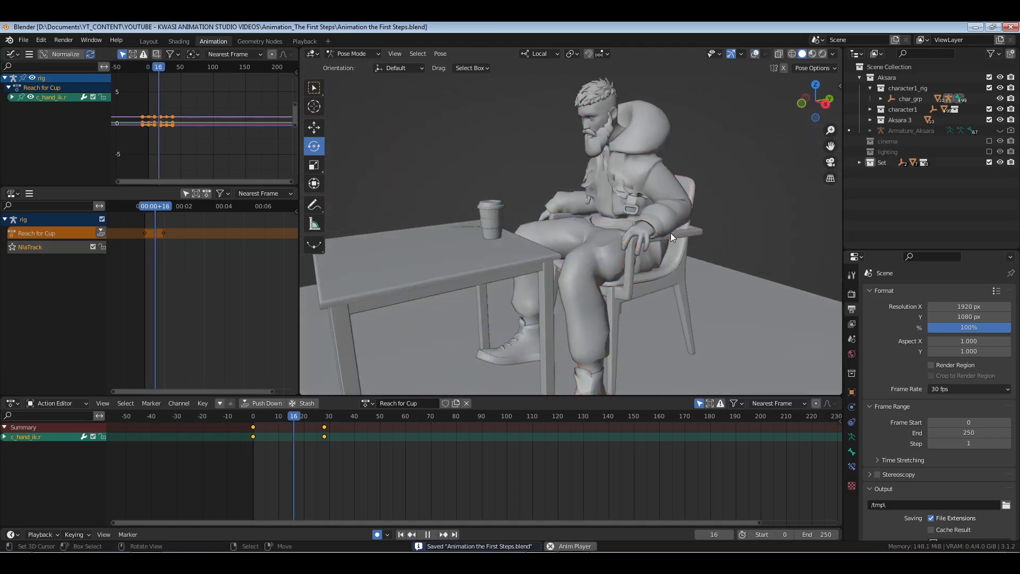
{"action": "key", "text": "space"}
{"action": "key", "text": "shift+Left"}
{"action": "key", "text": "space"}
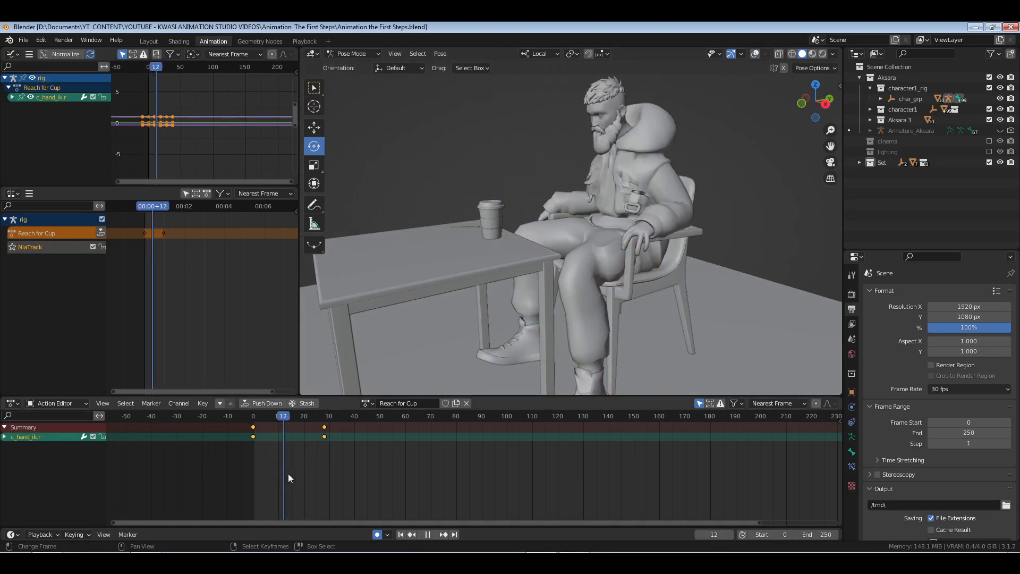
{"action": "key", "text": "space"}
{"action": "middle_click_drag", "start_coordinate": [531, 160], "coordinate": [626, 235]}
{"action": "key", "text": "space"}
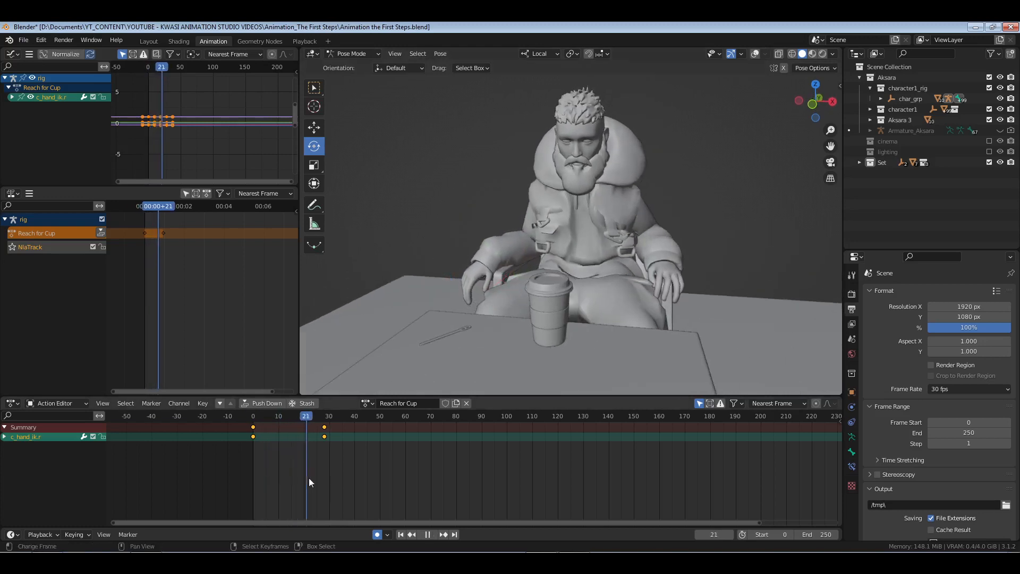
{"action": "left_click_drag", "start_coordinate": [308, 480], "coordinate": [253, 479]}
{"action": "key", "text": "space"}
{"action": "middle_click_drag", "start_coordinate": [702, 167], "coordinate": [743, 85]}
{"action": "left_click", "coordinate": [755, 54]}
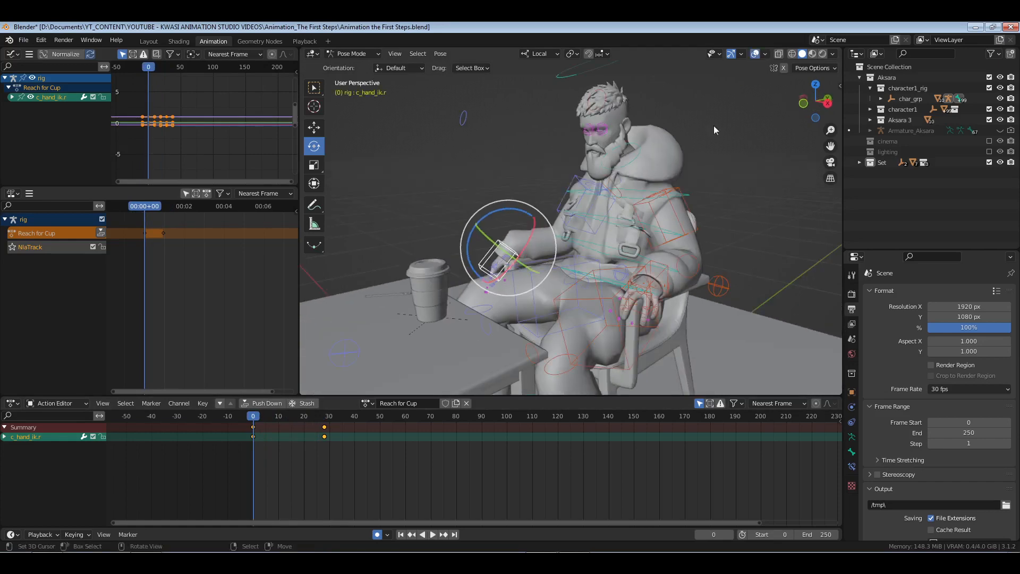
- Go to frame 28 and move the c_hand_ik.l control forward to the cup's distance in the right side view
{"action": "middle_click_drag", "start_coordinate": [713, 125], "coordinate": [602, 243]}
{"action": "scroll", "coordinate": [602, 243], "scroll_direction": "up", "scroll_amount": 4}
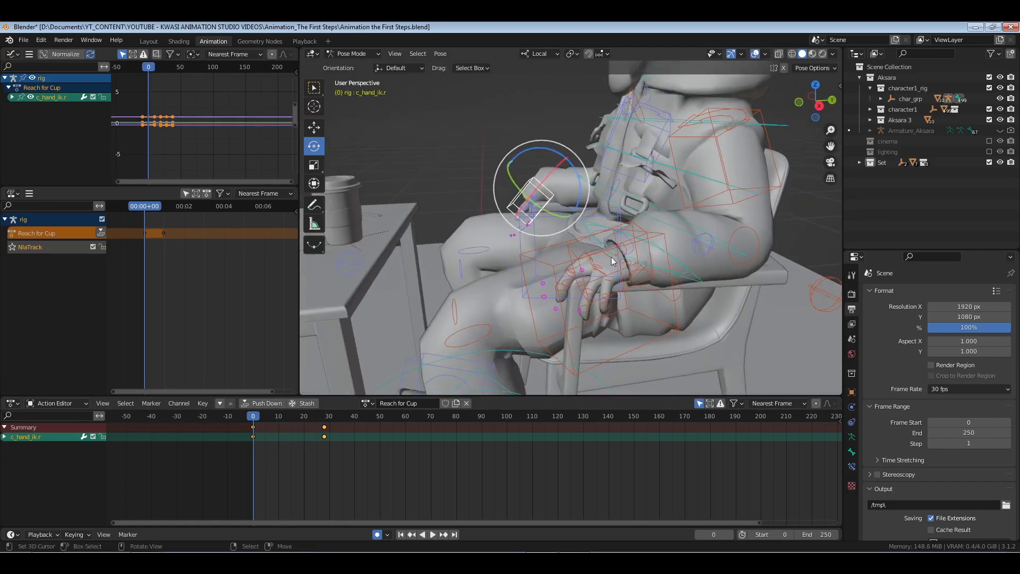
{"action": "right_click", "coordinate": [577, 244]}
{"action": "scroll", "coordinate": [611, 236], "scroll_direction": "down", "scroll_amount": 5}
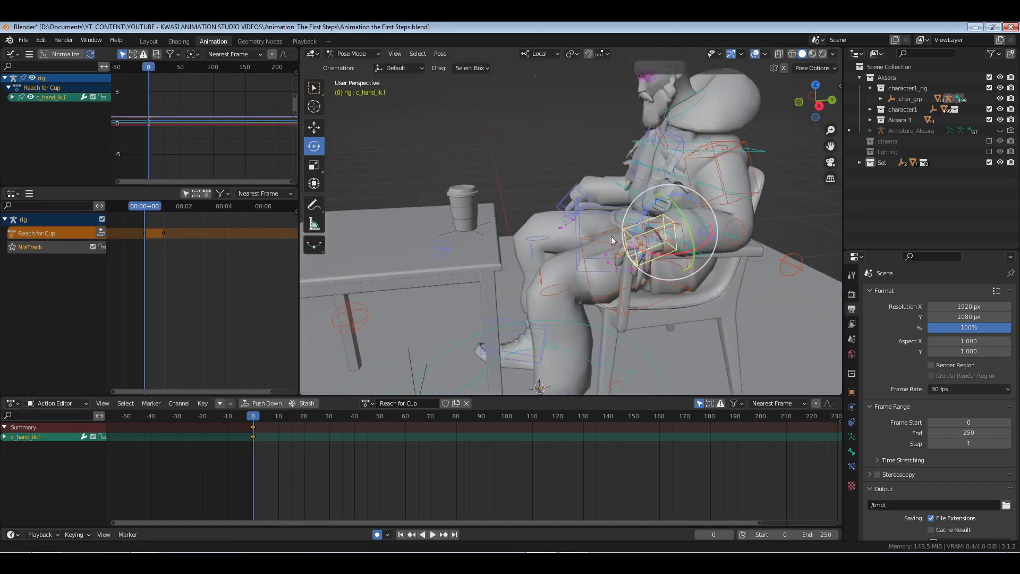
{"action": "key", "text": "space"}
{"action": "left_click", "coordinate": [320, 450]}
{"action": "left_click_drag", "start_coordinate": [321, 450], "coordinate": [323, 450]}
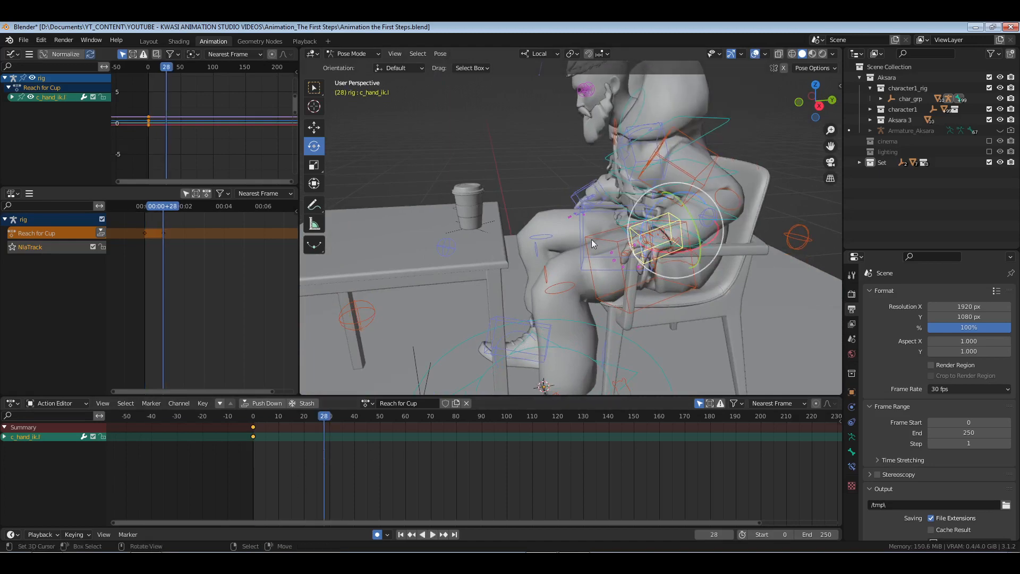
{"action": "key", "text": "KP_3"}
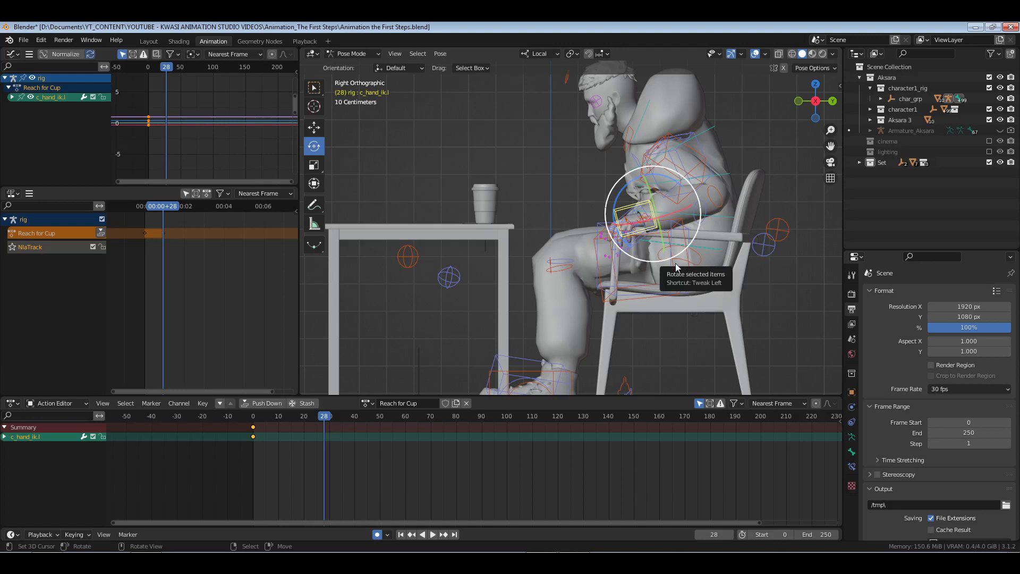
{"action": "key", "text": "g"}
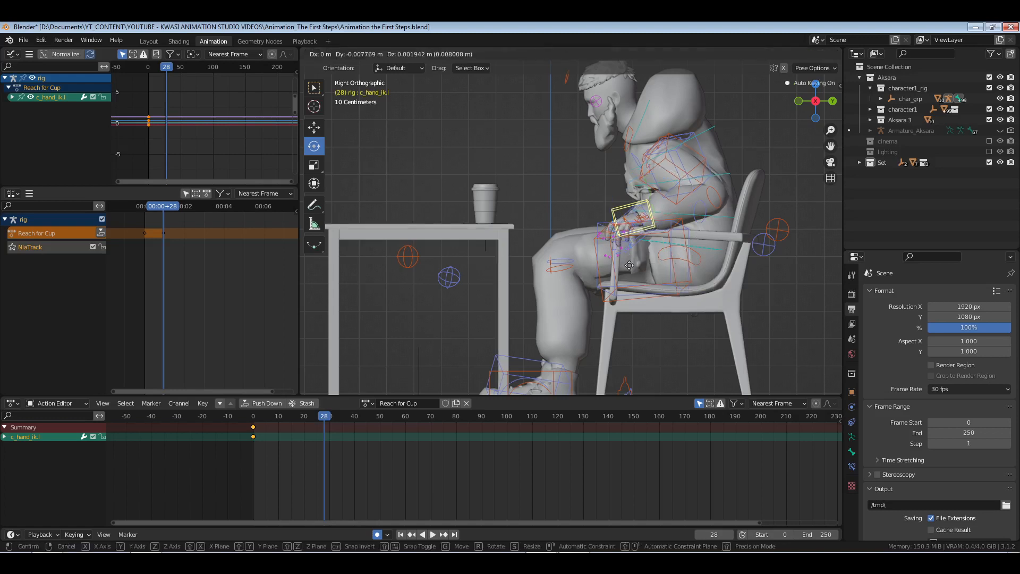
{"action": "left_click", "coordinate": [526, 250]}
- Move the c_hand_ik.l control about 0.19 m sideways in the top view so the left hand sits beside the cup
{"action": "key", "text": "KP_Decimal"}
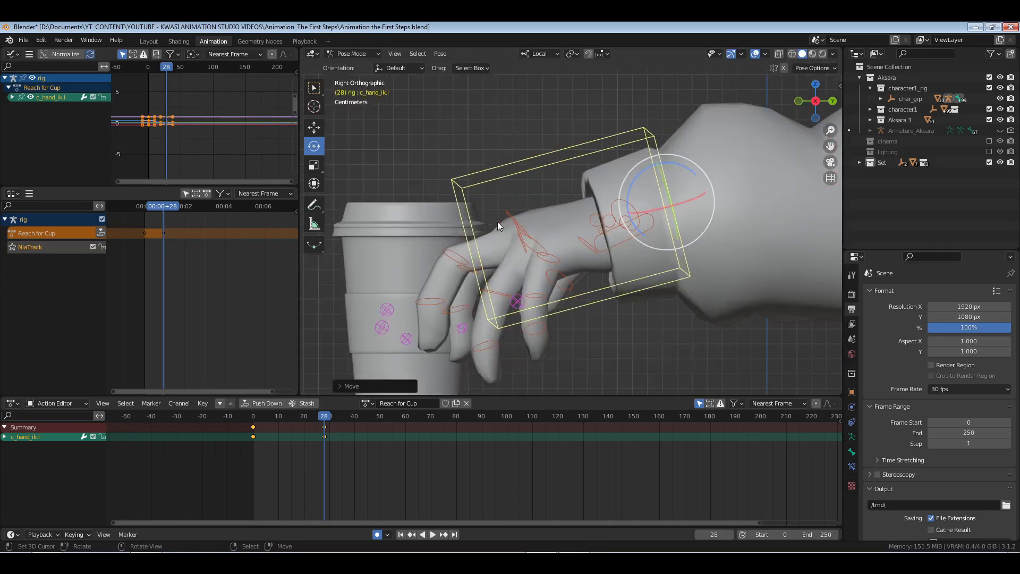
{"action": "middle_click_drag", "start_coordinate": [497, 221], "coordinate": [628, 253]}
{"action": "scroll", "coordinate": [580, 214], "scroll_direction": "down", "scroll_amount": 6}
{"action": "key", "text": "KP_7"}
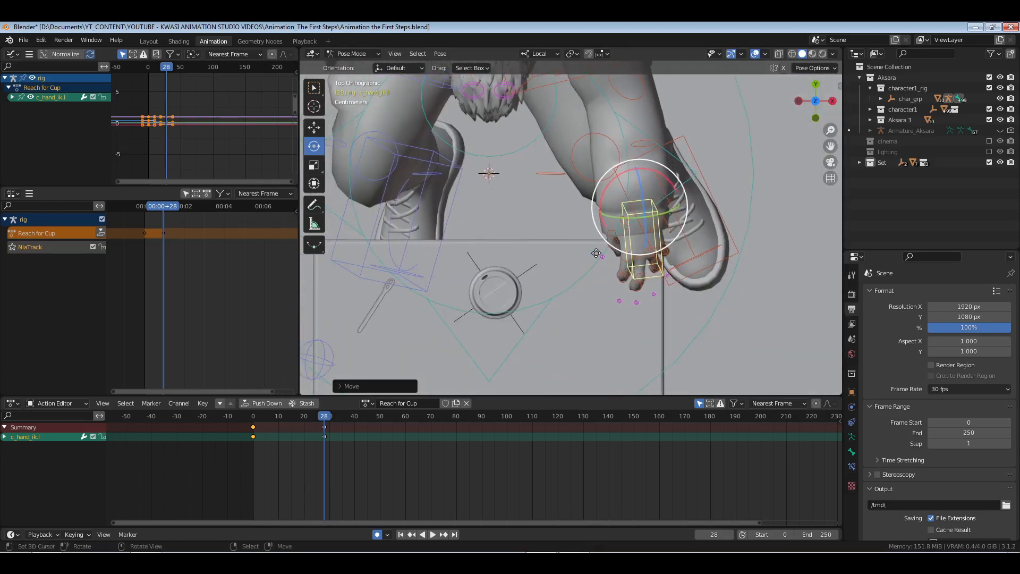
{"action": "key", "text": "g"}
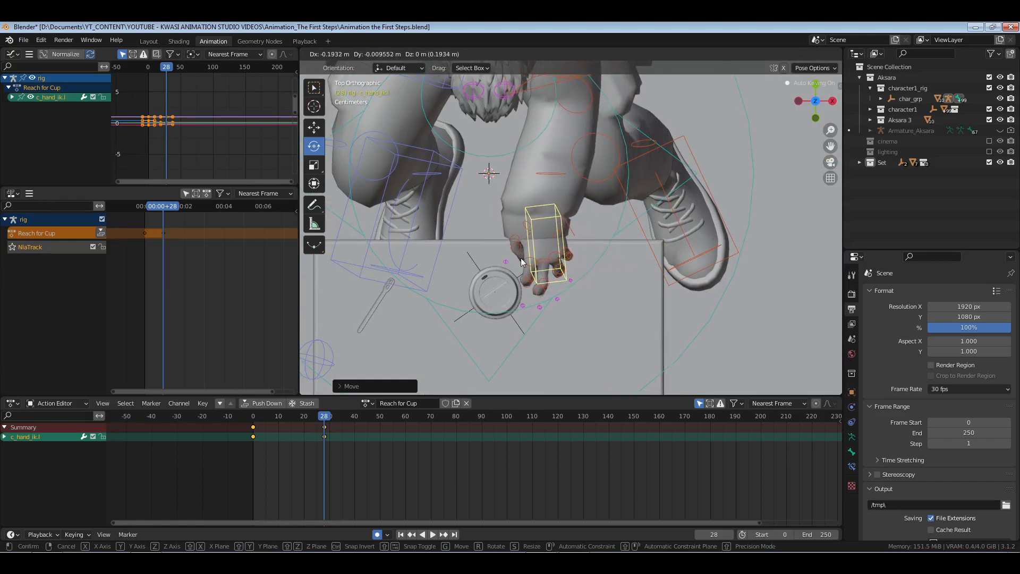
{"action": "left_click", "coordinate": [520, 258]}
- Rotate the c_hand_ik.l control from several angles to turn the left palm toward the cup
{"action": "left_click_drag", "start_coordinate": [538, 234], "coordinate": [515, 269]}
{"action": "middle_click_drag", "start_coordinate": [516, 270], "coordinate": [543, 197]}
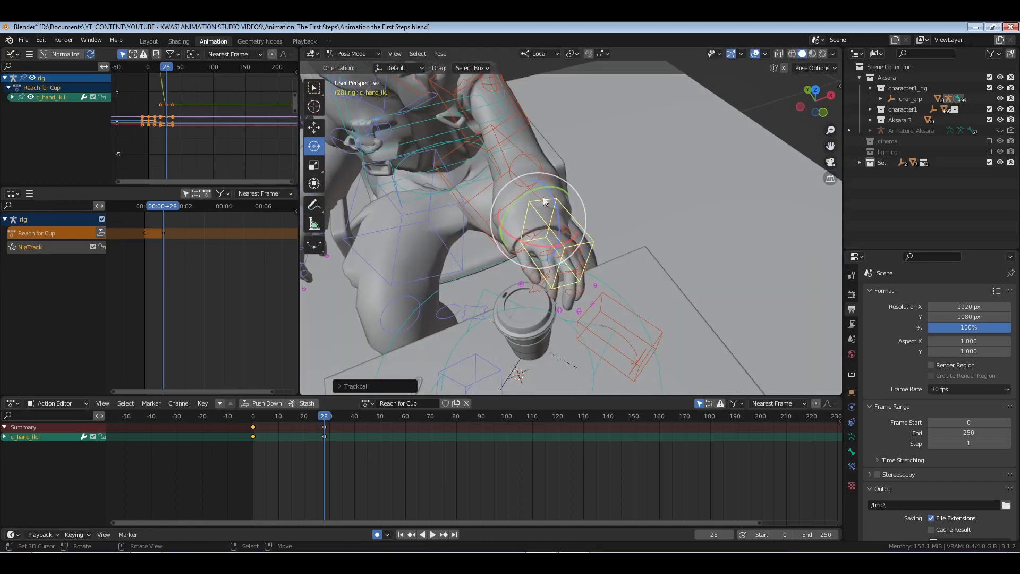
{"action": "left_click_drag", "start_coordinate": [564, 220], "coordinate": [570, 227]}
{"action": "middle_click_drag", "start_coordinate": [572, 227], "coordinate": [561, 183]}
{"action": "left_click_drag", "start_coordinate": [564, 186], "coordinate": [582, 206]}
- Shift the c_hand_ik.l control closer into place and freely rotate it so the fingers wrap around the cup
{"action": "key", "text": "g"}
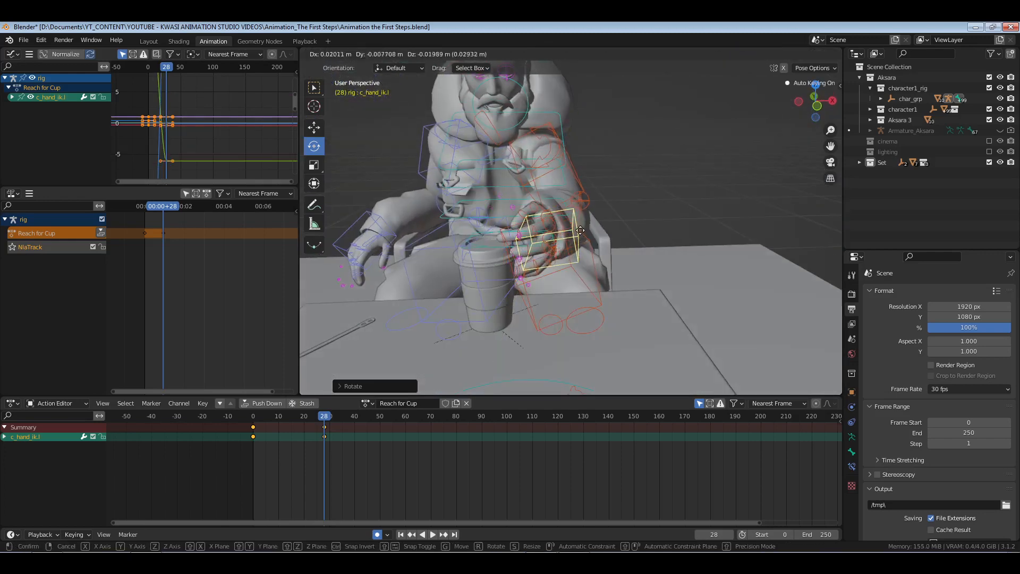
{"action": "left_click", "coordinate": [605, 254]}
{"action": "middle_click_drag", "start_coordinate": [609, 258], "coordinate": [514, 240]}
{"action": "key", "text": "r"}
{"action": "key", "text": "r"}
{"action": "left_click", "coordinate": [591, 247]}
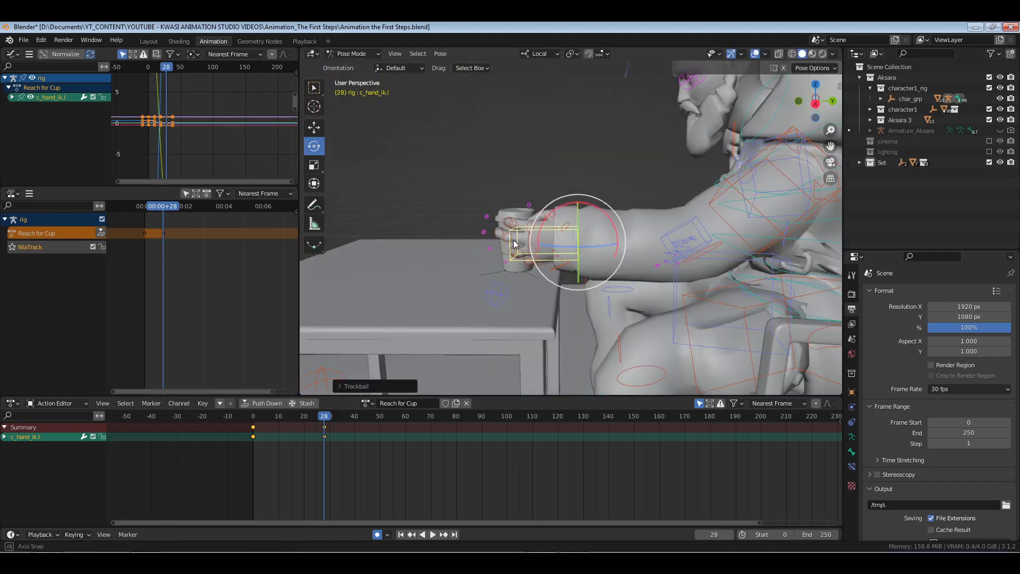
- Fine-tune the c_hand_ik.l position in the side and front views so the left hand fits against the cup
{"action": "key", "text": "KP_3"}
{"action": "key", "text": "KP_Decimal"}
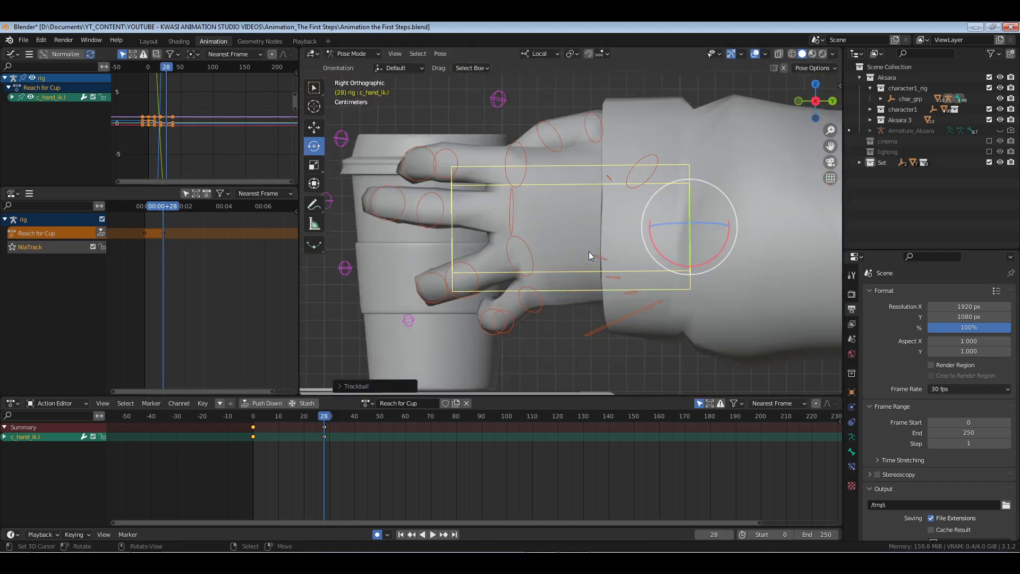
{"action": "scroll", "coordinate": [589, 256], "scroll_direction": "down", "scroll_amount": 4}
{"action": "scroll", "coordinate": [566, 250], "scroll_direction": "up", "scroll_amount": 1}
{"action": "key", "text": "g"}
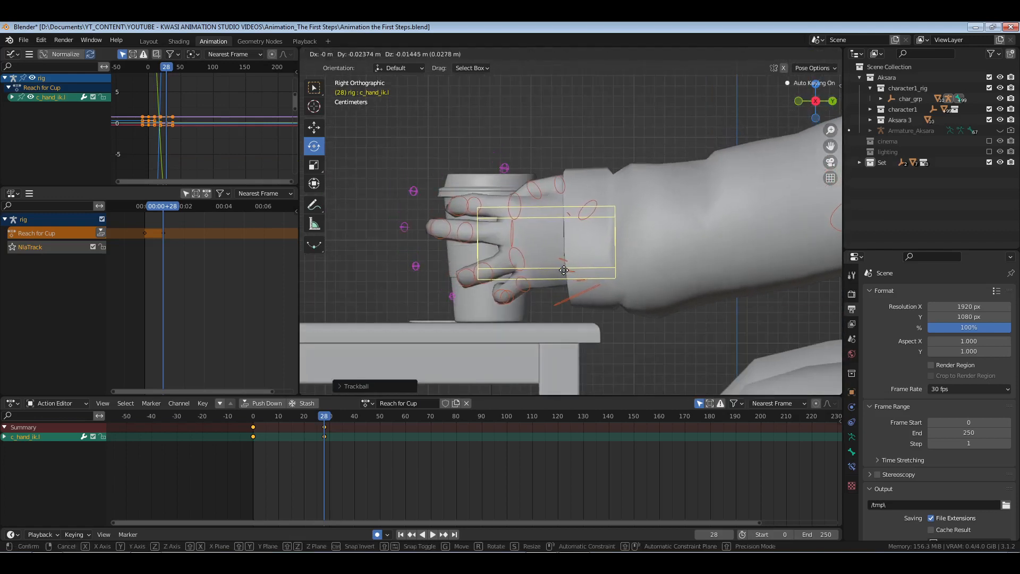
{"action": "left_click", "coordinate": [565, 280]}
{"action": "middle_click_drag", "start_coordinate": [564, 279], "coordinate": [611, 287]}
{"action": "key", "text": "g"}
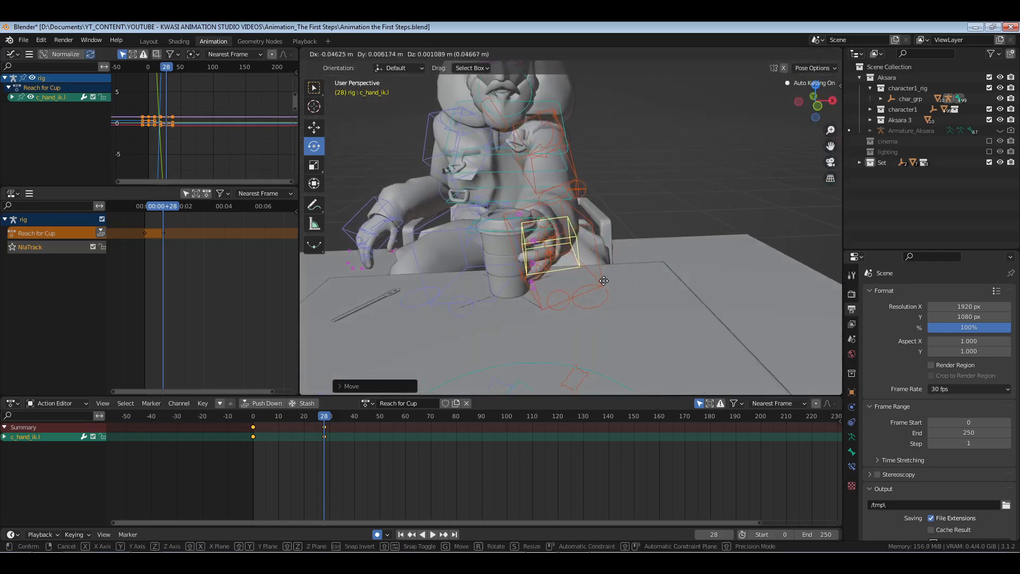
{"action": "left_click", "coordinate": [571, 273]}
- Select the c_arms_pole.l control and move it about 0.12 m outward at frame 28 to adjust the left elbow
{"action": "middle_click_drag", "start_coordinate": [570, 273], "coordinate": [655, 215]}
{"action": "left_click", "coordinate": [731, 211]}
{"action": "middle_click_drag", "start_coordinate": [731, 211], "coordinate": [689, 237]}
{"action": "key", "text": "g"}
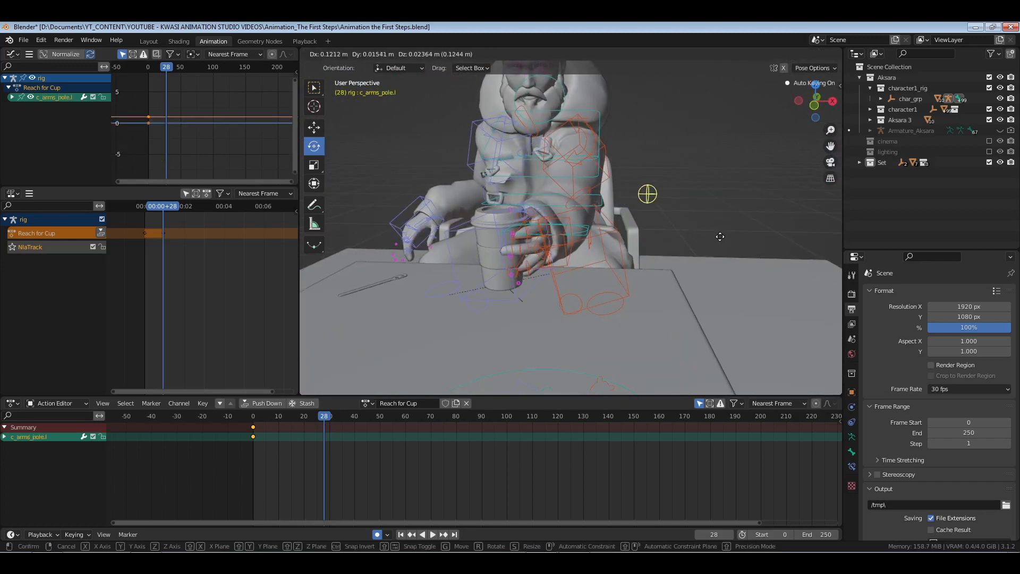
{"action": "left_click", "coordinate": [718, 236]}
- Rotate the c_shoulder.l control slightly at frame 28 to refine the reach, return to frame 0 and save the file
{"action": "middle_click_drag", "start_coordinate": [718, 236], "coordinate": [619, 113]}
{"action": "left_click", "coordinate": [658, 126]}
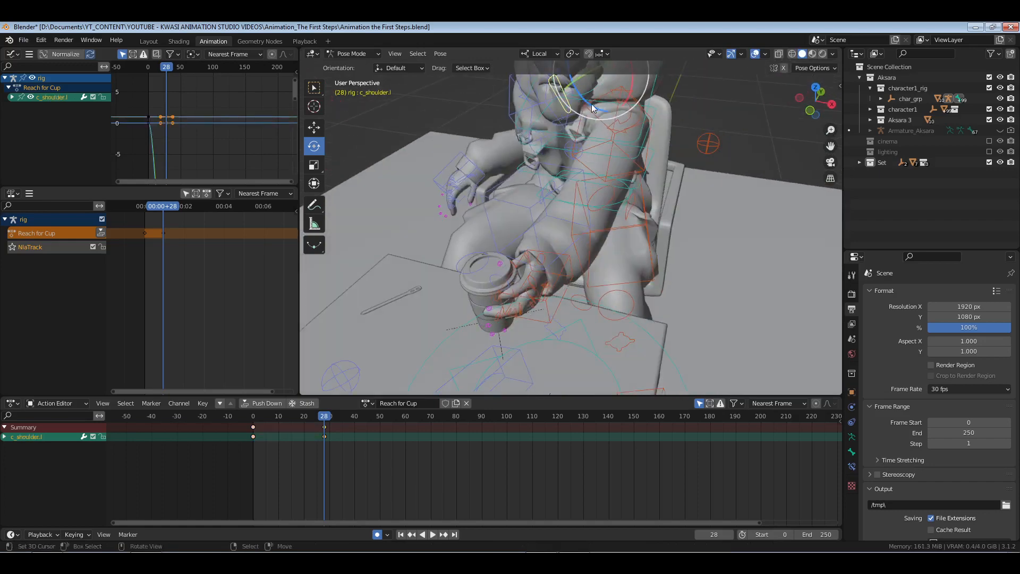
{"action": "key", "text": "r"}
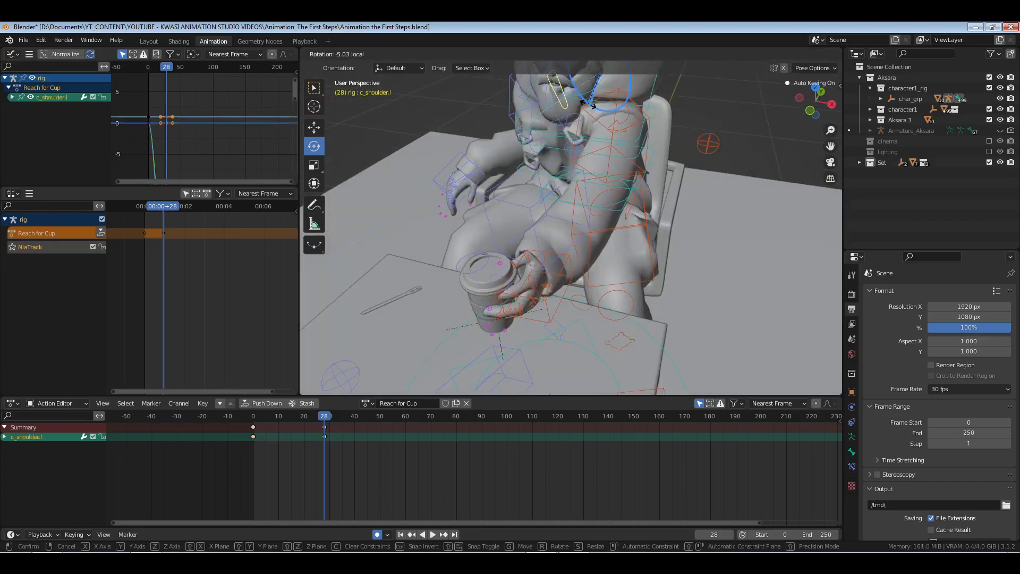
{"action": "left_click", "coordinate": [590, 103]}
{"action": "key", "text": "shift+Left"}
{"action": "key", "text": "ctrl+s"}
{"action": "scroll", "coordinate": [568, 248], "scroll_direction": "down", "scroll_amount": 2}
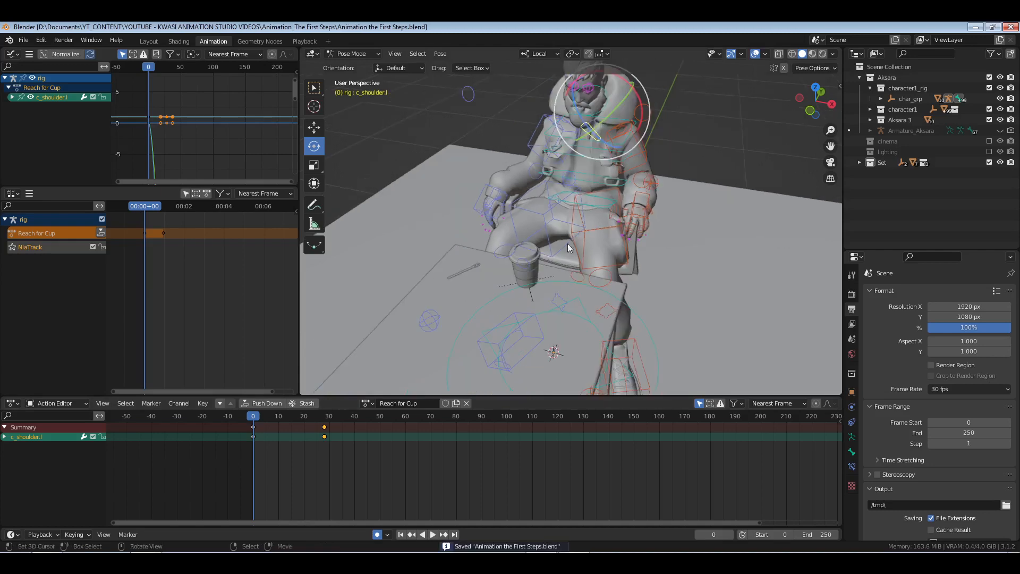
- Play back the reach from the front to check the motion
{"action": "middle_click_drag", "start_coordinate": [568, 248], "coordinate": [608, 257]}
{"action": "key", "text": "space"}
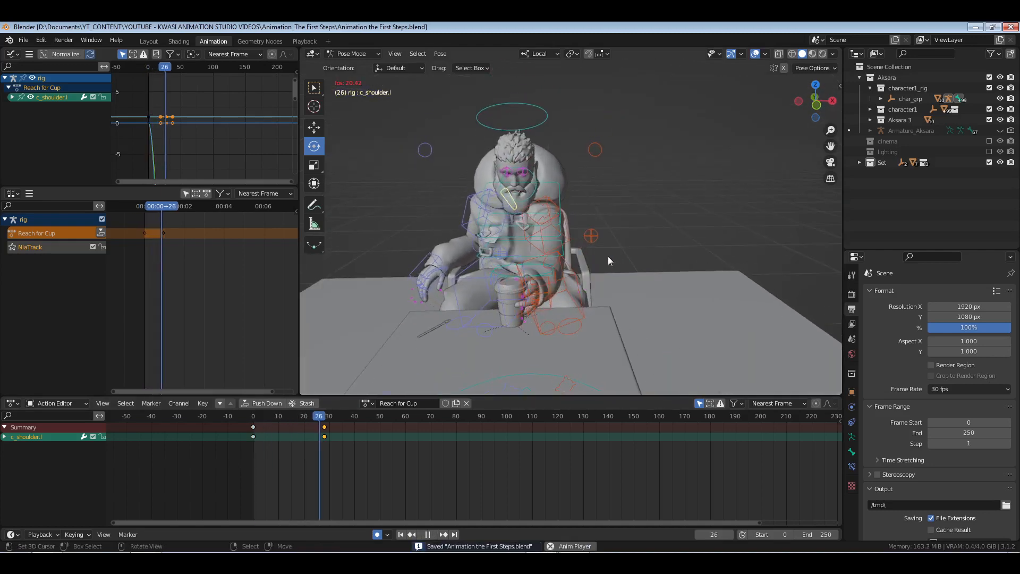
{"action": "key", "text": "Escape"}
- At frame 13, raise the c_hand_ik.l control slightly in the side view and freely rotate it to level the hand
{"action": "left_click_drag", "start_coordinate": [277, 461], "coordinate": [286, 466]}
{"action": "middle_click_drag", "start_coordinate": [611, 276], "coordinate": [505, 292]}
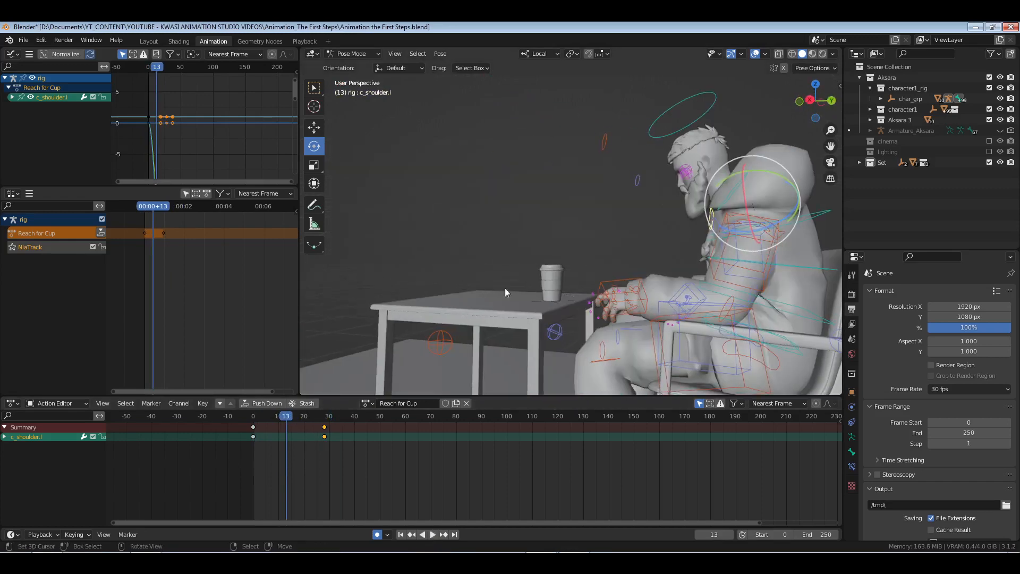
{"action": "scroll", "coordinate": [532, 297], "scroll_direction": "up", "scroll_amount": 3}
{"action": "middle_click_drag", "start_coordinate": [640, 340], "coordinate": [626, 297], "text": "shift"}
{"action": "right_click", "coordinate": [627, 286]}
{"action": "middle_click_drag", "start_coordinate": [550, 302], "coordinate": [656, 265]}
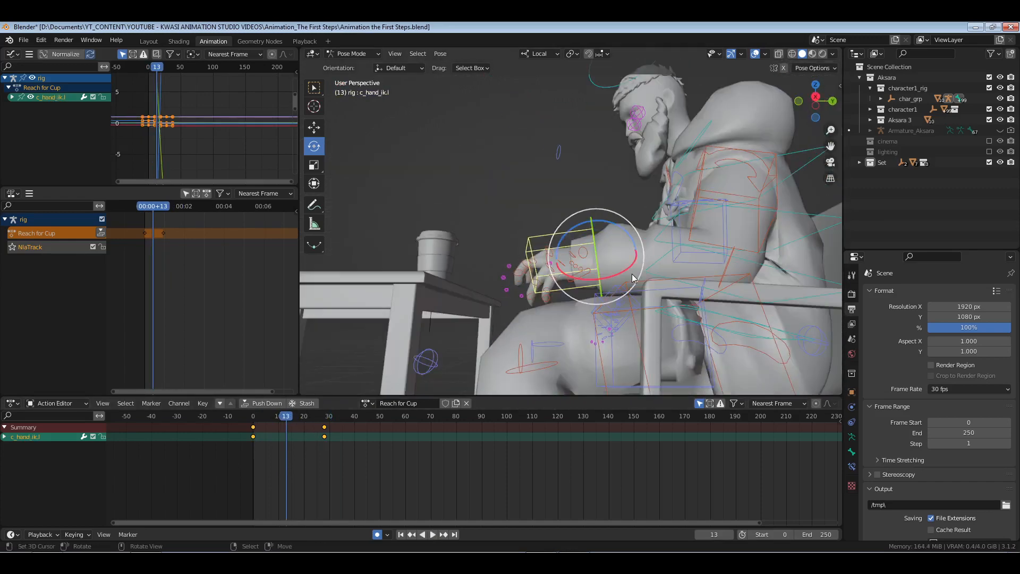
{"action": "key", "text": "KP_3"}
{"action": "key", "text": "g"}
{"action": "left_click", "coordinate": [616, 230]}
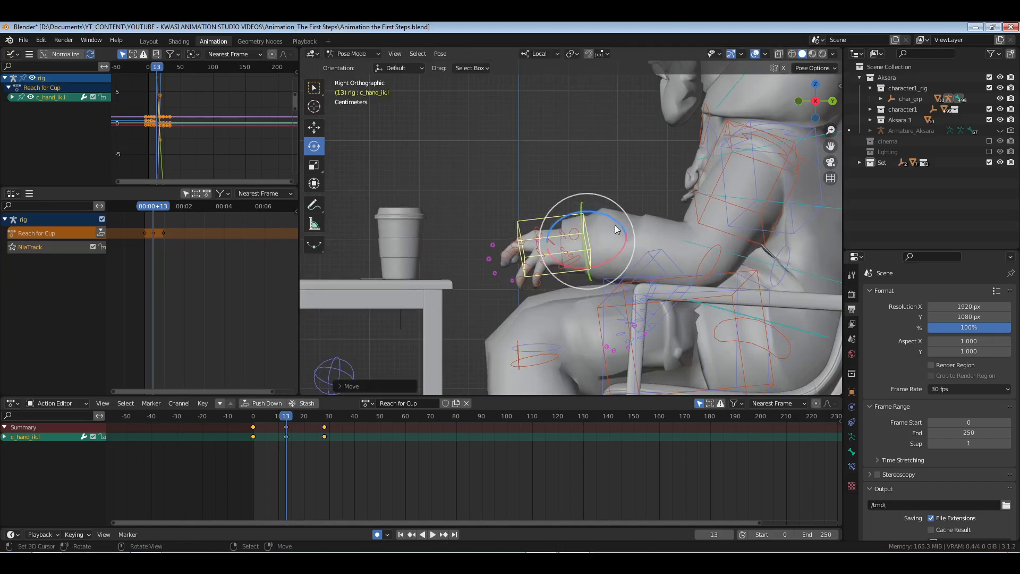
{"action": "left_click_drag", "start_coordinate": [616, 229], "coordinate": [601, 244]}
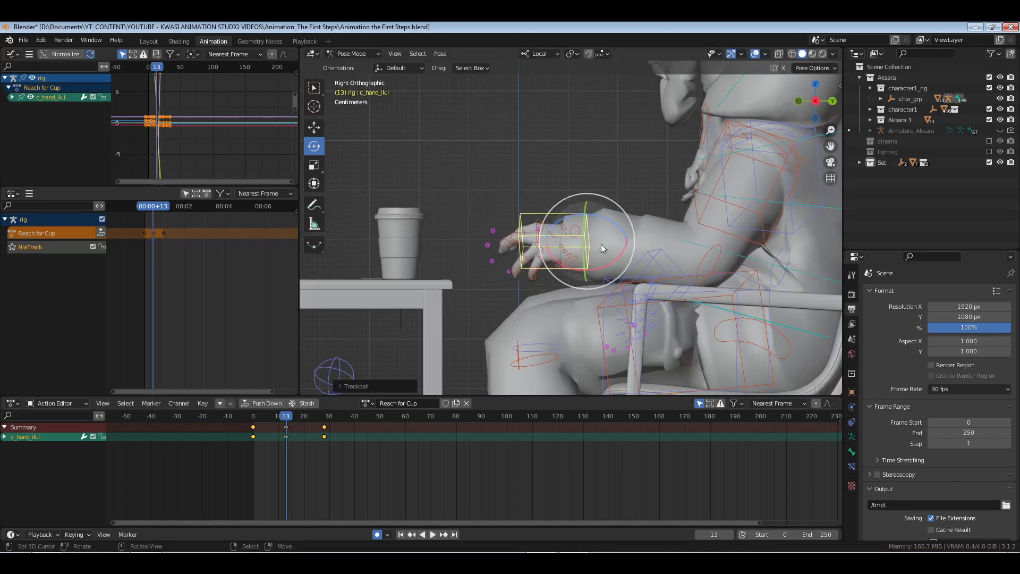
- Return to frame 0, save the file and play the reach from a raised front view
{"action": "left_click", "coordinate": [253, 461]}
{"action": "middle_click_drag", "start_coordinate": [507, 232], "coordinate": [623, 240]}
{"action": "scroll", "coordinate": [563, 279], "scroll_direction": "down", "scroll_amount": 3}
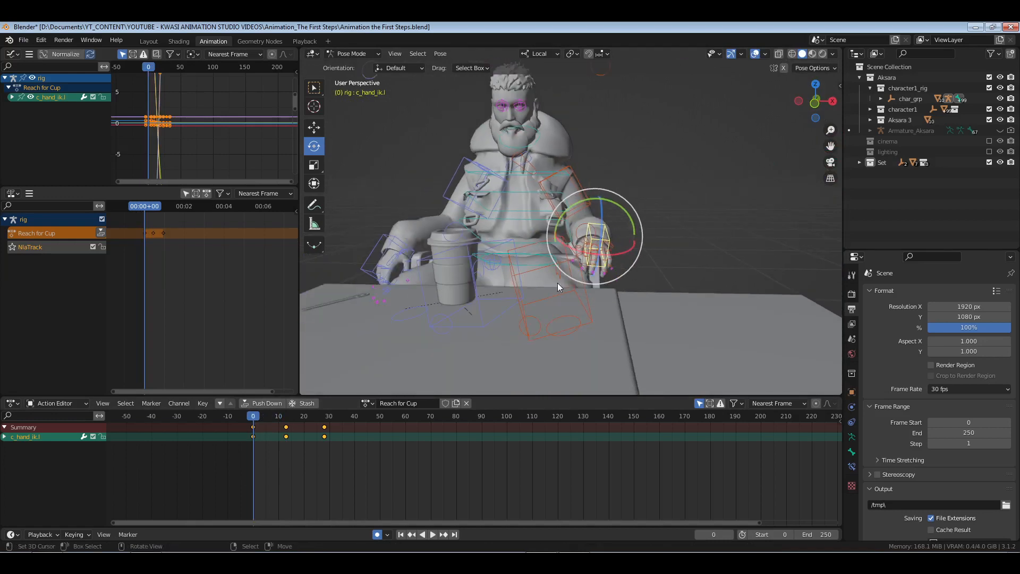
{"action": "middle_click_drag", "start_coordinate": [556, 283], "coordinate": [615, 285]}
{"action": "key", "text": "ctrl+s"}
{"action": "key", "text": "space"}
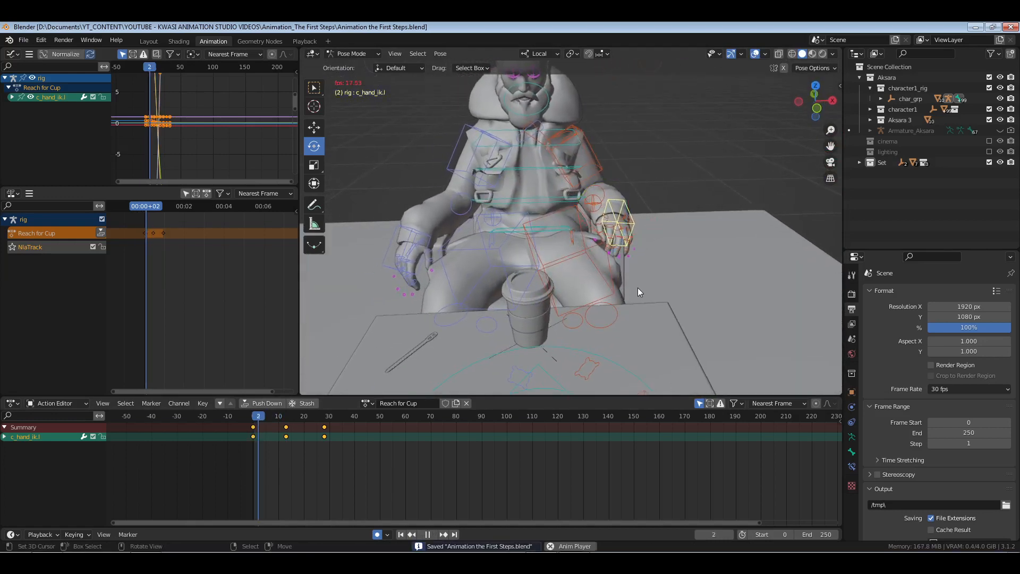
{"action": "key", "text": "space"}
- Rotate the c_hand_ik.l control slightly around the Z axis at frame 21 as the left hand nears the cup
{"action": "left_click_drag", "start_coordinate": [274, 456], "coordinate": [306, 459]}
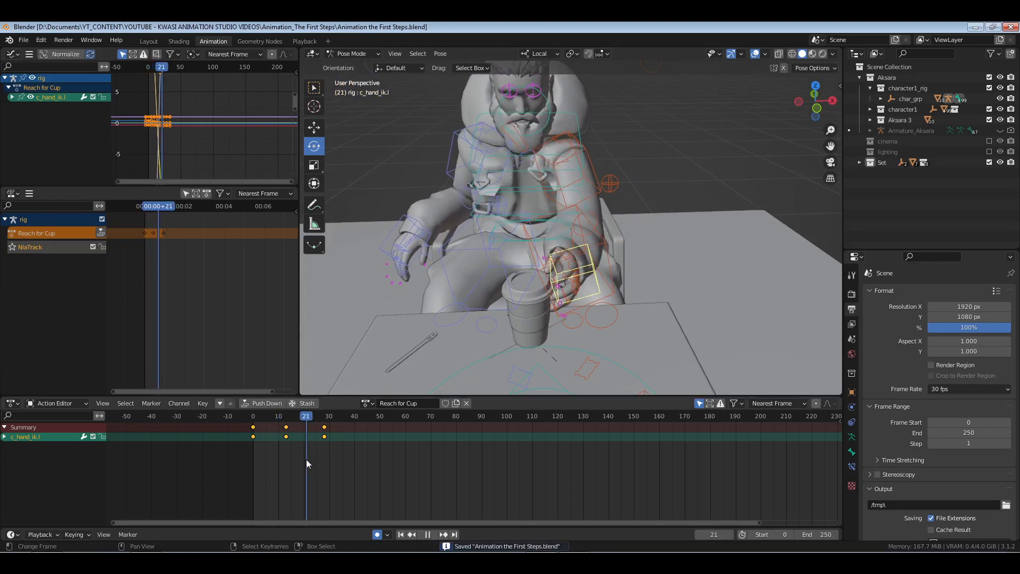
{"action": "key", "text": "r"}
{"action": "key", "text": "z"}
{"action": "key", "text": "z"}
{"action": "left_click", "coordinate": [608, 273]}
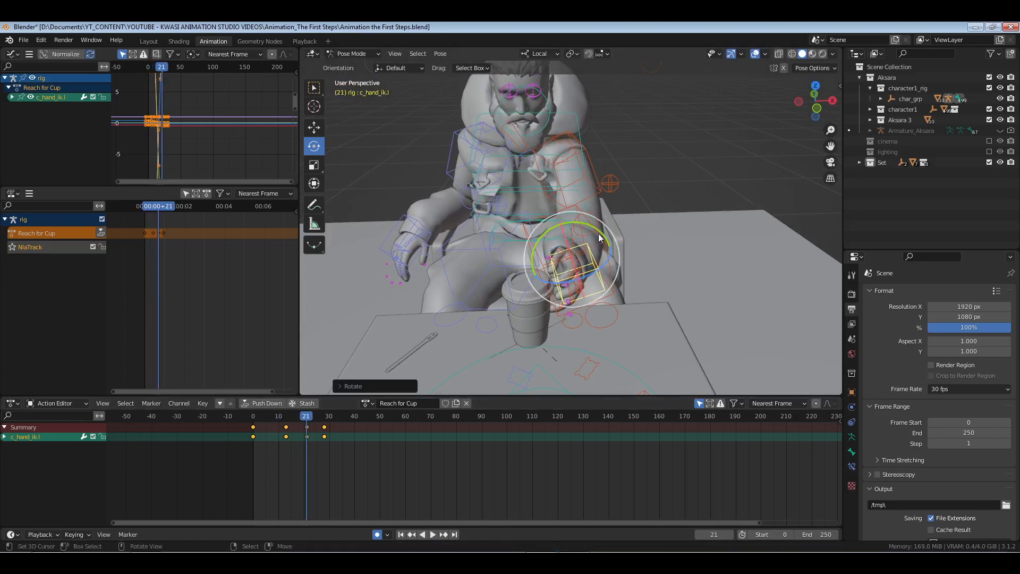
{"action": "left_click", "coordinate": [587, 259]}
- Replay and scrub the reach from frame 0 to check the left hand's path to the cup
{"action": "key", "text": "shift+Left"}
{"action": "key", "text": "space"}
{"action": "left_click_drag", "start_coordinate": [270, 468], "coordinate": [248, 477]}
{"action": "key", "text": "space"}
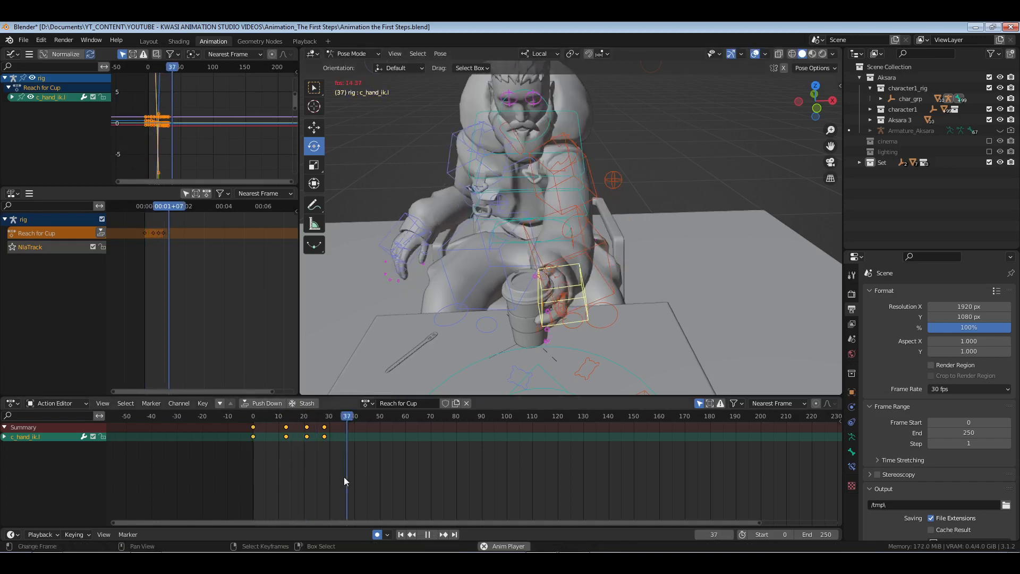
{"action": "key", "text": "space"}
{"action": "left_click", "coordinate": [252, 474]}
{"action": "key", "text": "space"}
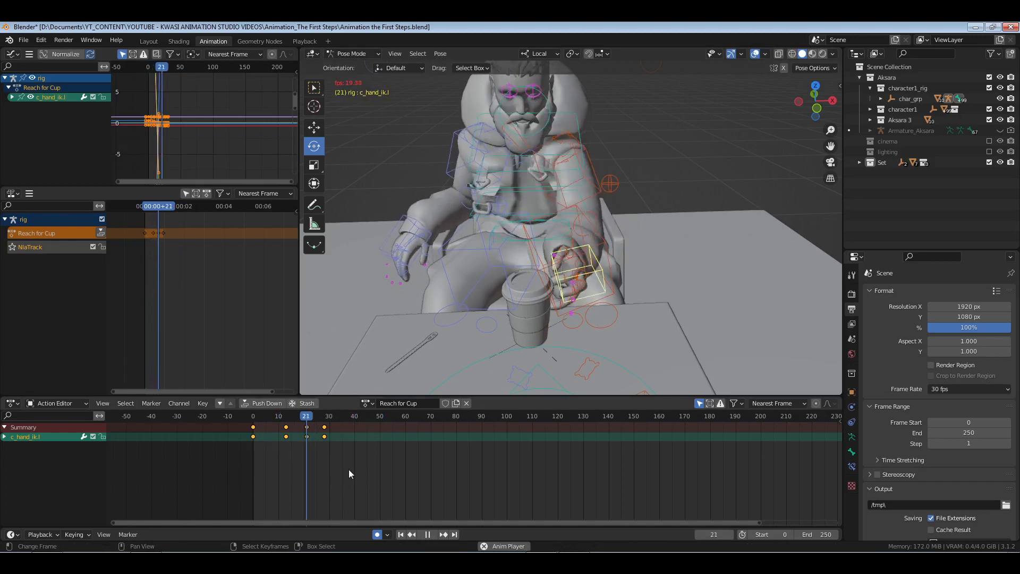
{"action": "left_click_drag", "start_coordinate": [349, 468], "coordinate": [246, 460]}
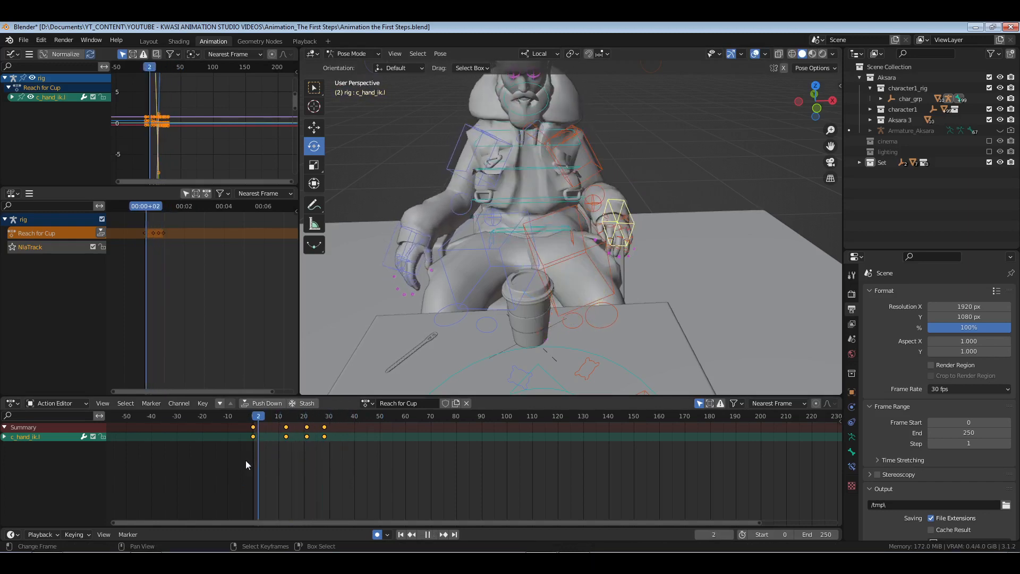
- Save the file and play the reach from a lower front view
{"action": "key", "text": "ctrl+s"}
{"action": "middle_click_drag", "start_coordinate": [562, 224], "coordinate": [636, 279]}
{"action": "key", "text": "space"}
{"action": "key", "text": "space"}
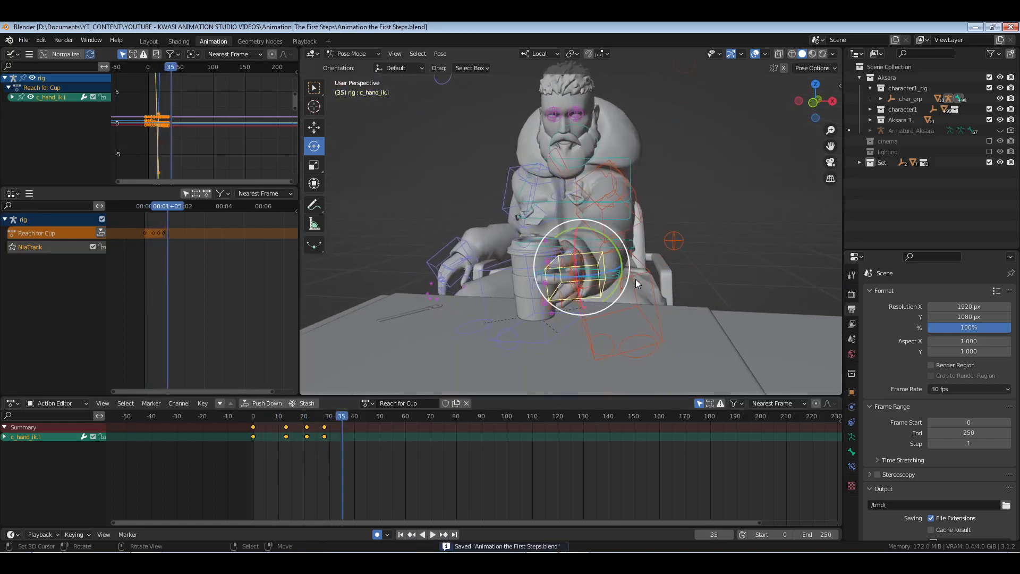
- Select the right hand control c_hand_ik.r and rotate it slightly at frame 16
{"action": "left_click_drag", "start_coordinate": [339, 460], "coordinate": [324, 461]}
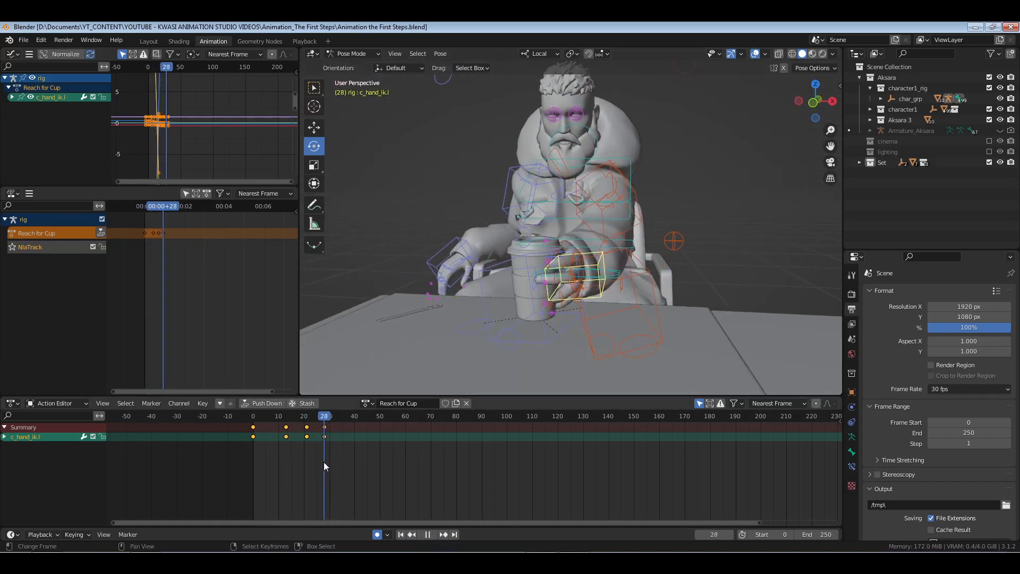
{"action": "left_click", "coordinate": [440, 256]}
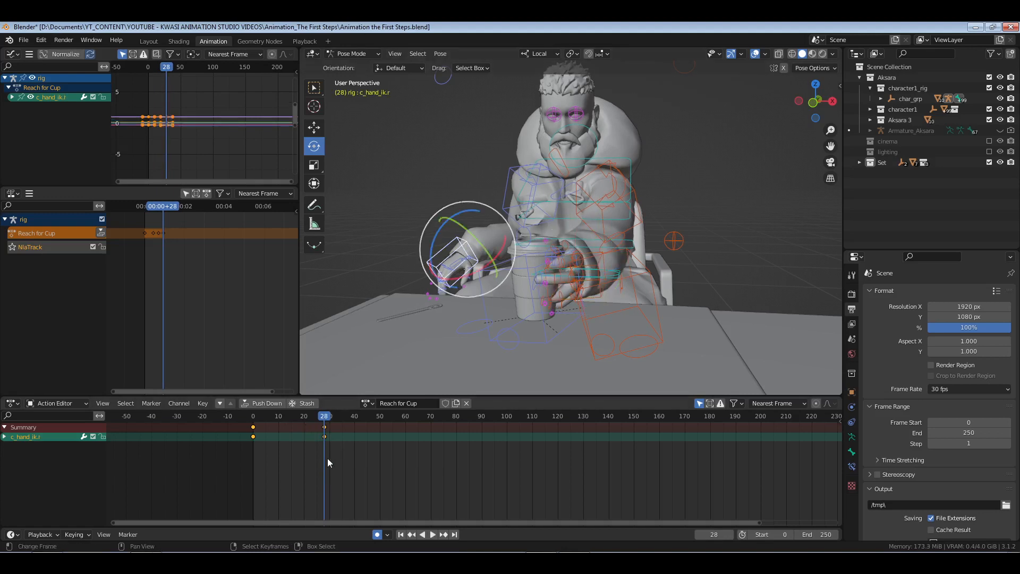
{"action": "left_click_drag", "start_coordinate": [326, 460], "coordinate": [295, 465]}
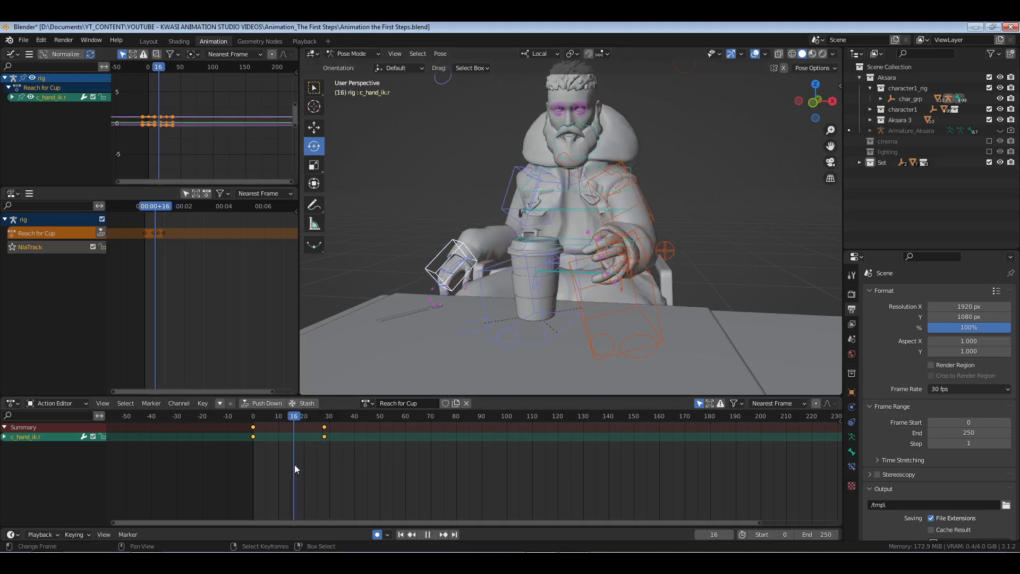
{"action": "left_click_drag", "start_coordinate": [484, 252], "coordinate": [449, 281]}
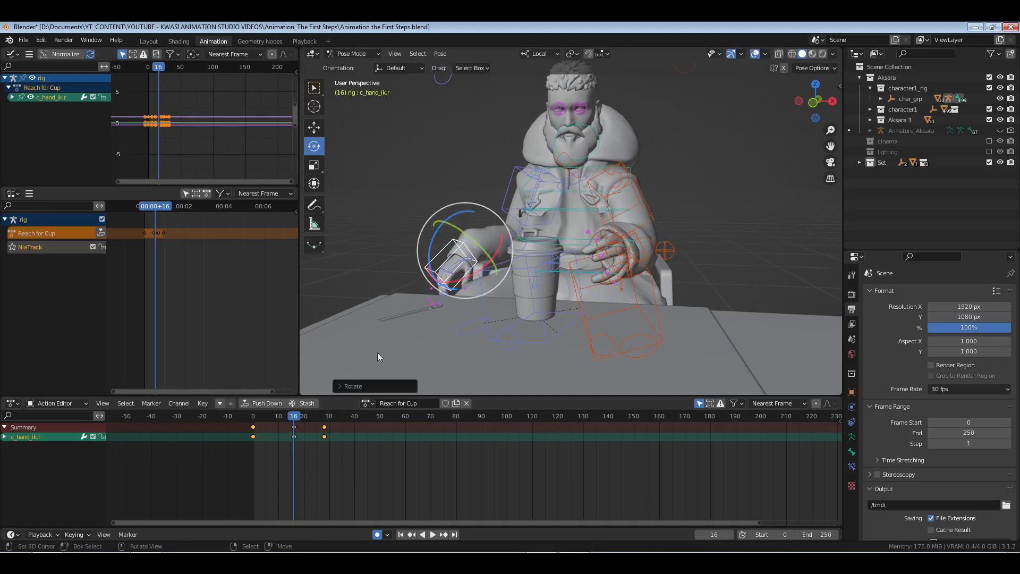
- Return to frame 0, save the file and play back the right hand's new motion
{"action": "left_click_drag", "start_coordinate": [256, 457], "coordinate": [247, 458]}
{"action": "key", "text": "ctrl+s"}
{"action": "key", "text": "space"}
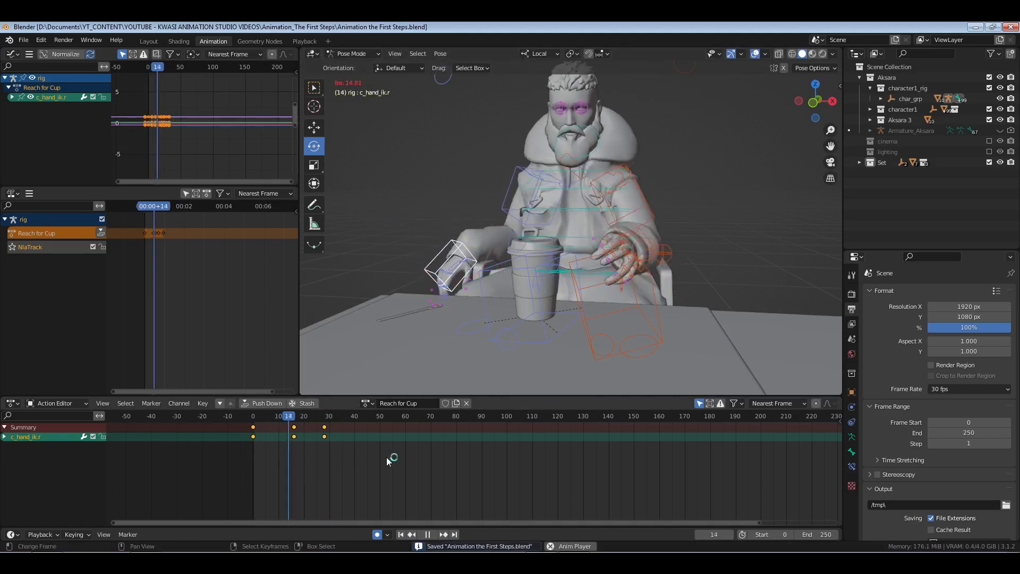
{"action": "key", "text": "space"}
- Examine the right hand up close by scrubbing and replaying the action from frame 0
{"action": "left_click_drag", "start_coordinate": [263, 464], "coordinate": [276, 464]}
{"action": "middle_click_drag", "start_coordinate": [470, 297], "coordinate": [574, 301], "text": "shift"}
{"action": "scroll", "coordinate": [568, 297], "scroll_direction": "up", "scroll_amount": 3}
{"action": "scroll", "coordinate": [583, 320], "scroll_direction": "up", "scroll_amount": 1}
{"action": "left_click_drag", "start_coordinate": [268, 464], "coordinate": [252, 474]}
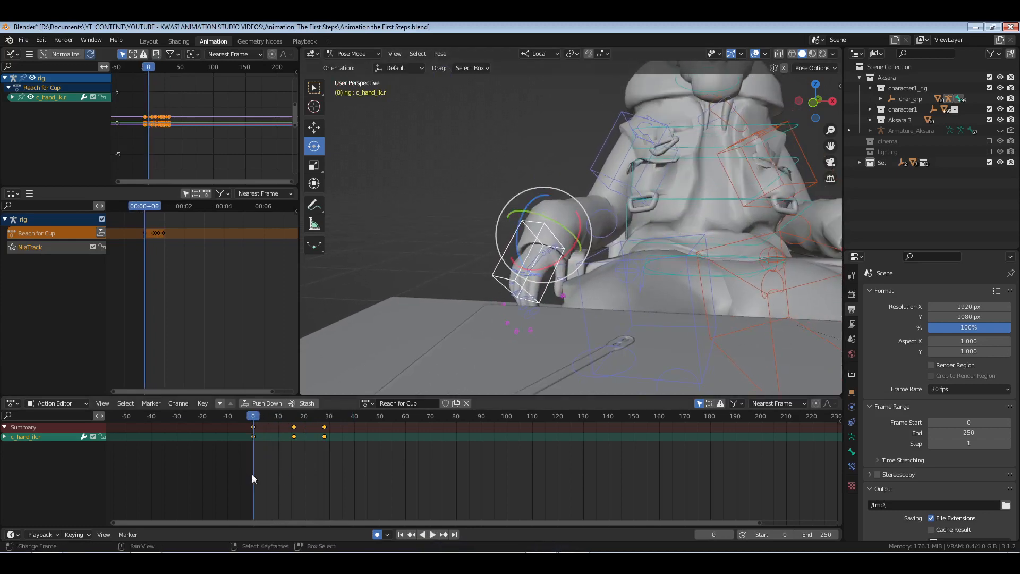
{"action": "key", "text": "space"}
{"action": "key", "text": "shift+Left"}
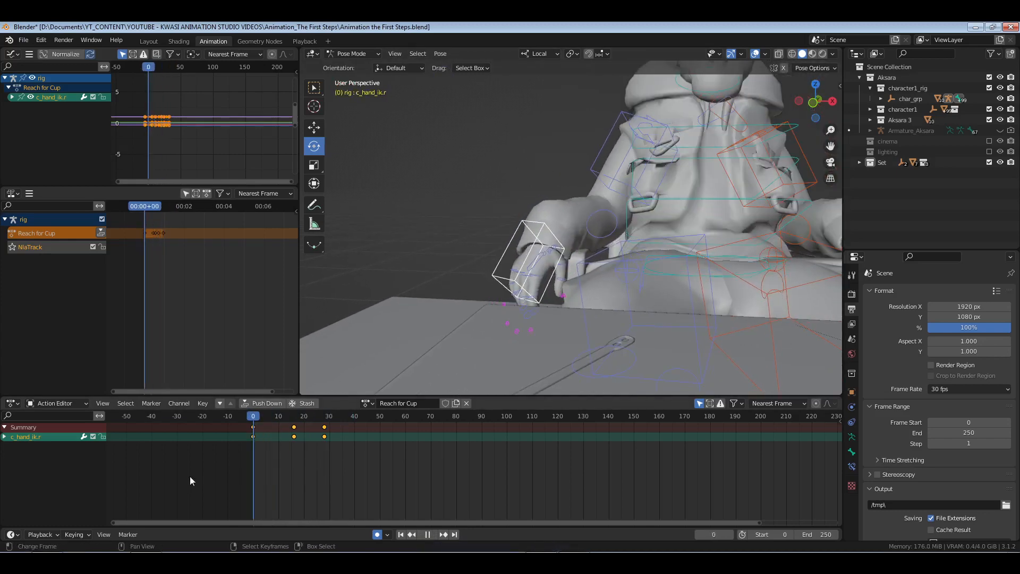
{"action": "left_click_drag", "start_coordinate": [423, 476], "coordinate": [246, 474]}
{"action": "key", "text": "Escape"}
- At frame 21, rotate the c_neck.x control slightly and tilt the c_head.x control by about 4.45 degrees
{"action": "middle_click_drag", "start_coordinate": [630, 207], "coordinate": [579, 298]}
{"action": "left_click_drag", "start_coordinate": [268, 465], "coordinate": [305, 465]}
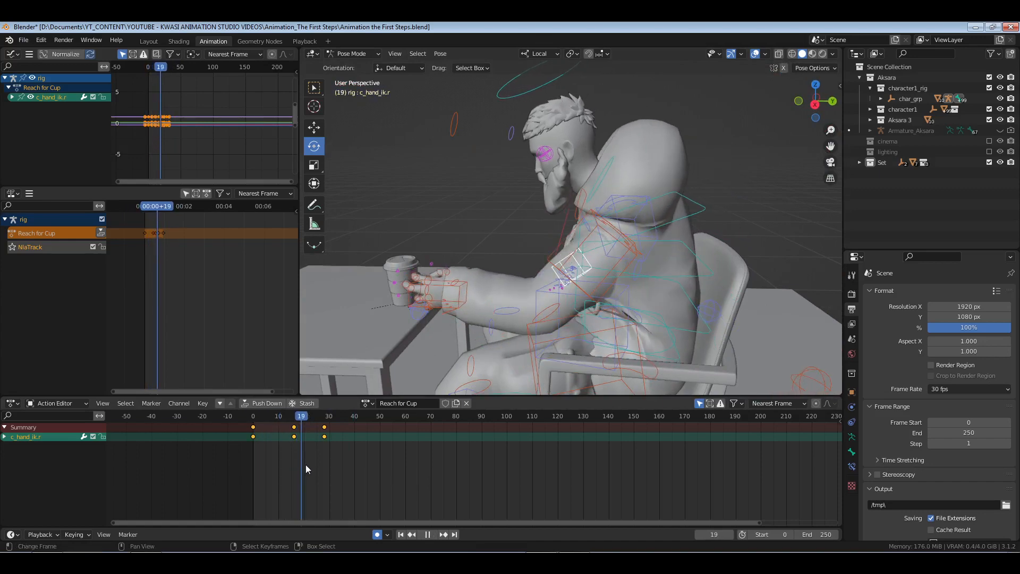
{"action": "left_click", "coordinate": [579, 258]}
{"action": "left_click", "coordinate": [614, 167]}
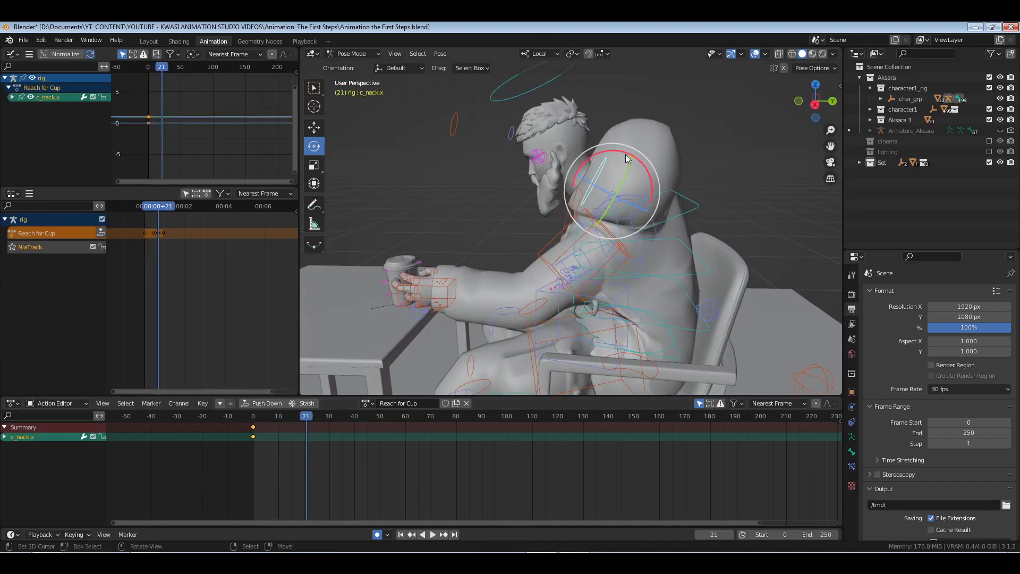
{"action": "left_click_drag", "start_coordinate": [626, 154], "coordinate": [630, 153]}
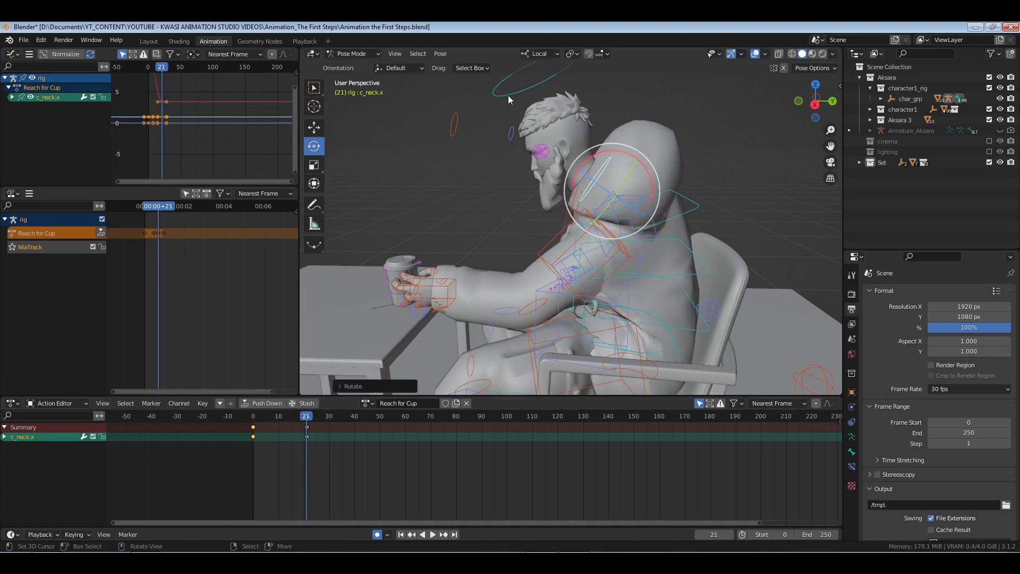
{"action": "left_click", "coordinate": [580, 122]}
{"action": "left_click", "coordinate": [590, 128]}
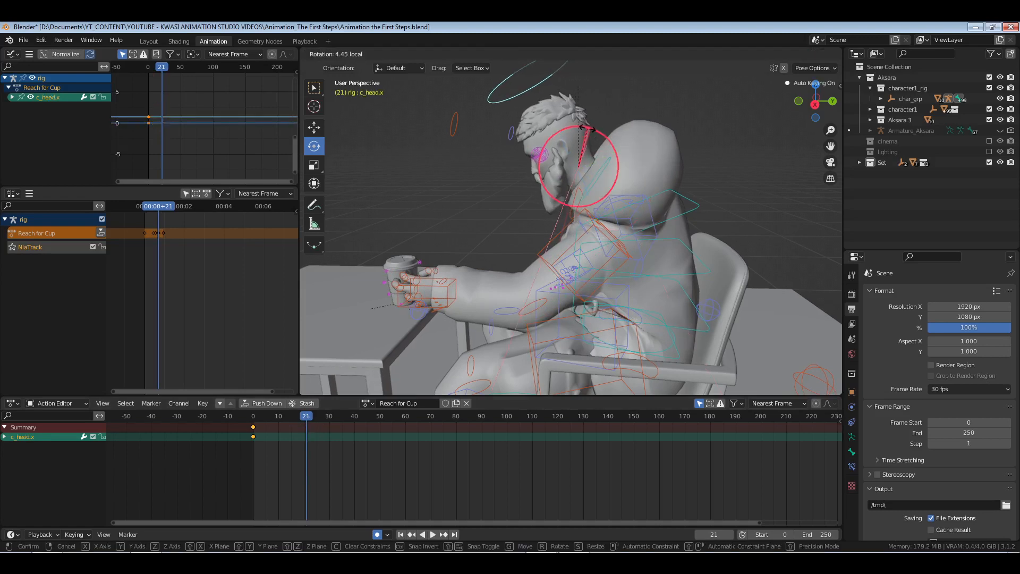
- Replay and scrub the reach from frame 0 to check the head motion, and save the file
{"action": "left_click", "coordinate": [253, 464]}
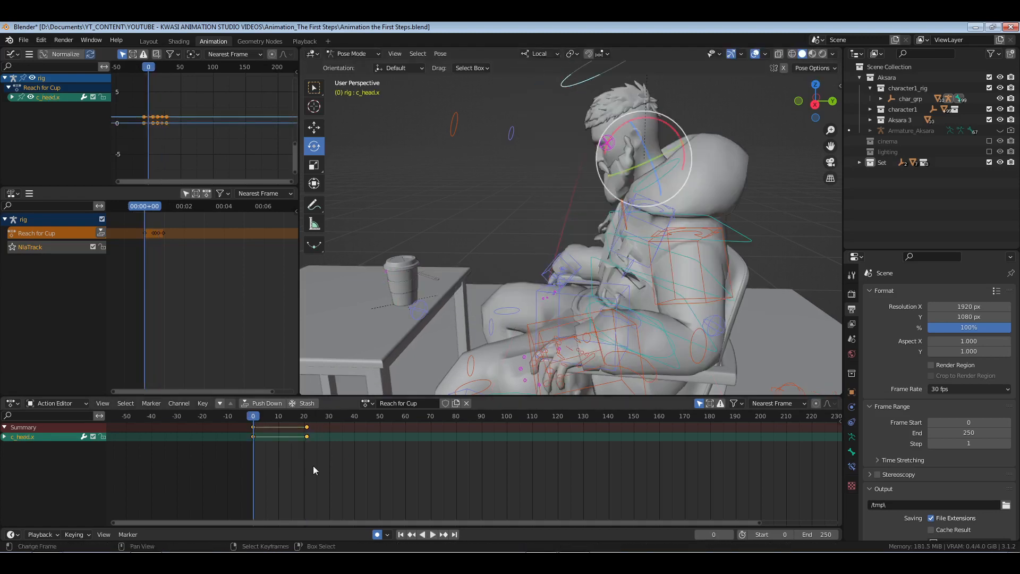
{"action": "key", "text": "a"}
{"action": "key", "text": "t"}
{"action": "left_click", "coordinate": [285, 469]}
{"action": "key", "text": "space"}
{"action": "left_click_drag", "start_coordinate": [279, 471], "coordinate": [236, 463]}
{"action": "key", "text": "ctrl+s"}
- Play the reach through the scene camera with viewport overlays hidden, and restore the overlays
{"action": "key", "text": "KP_0"}
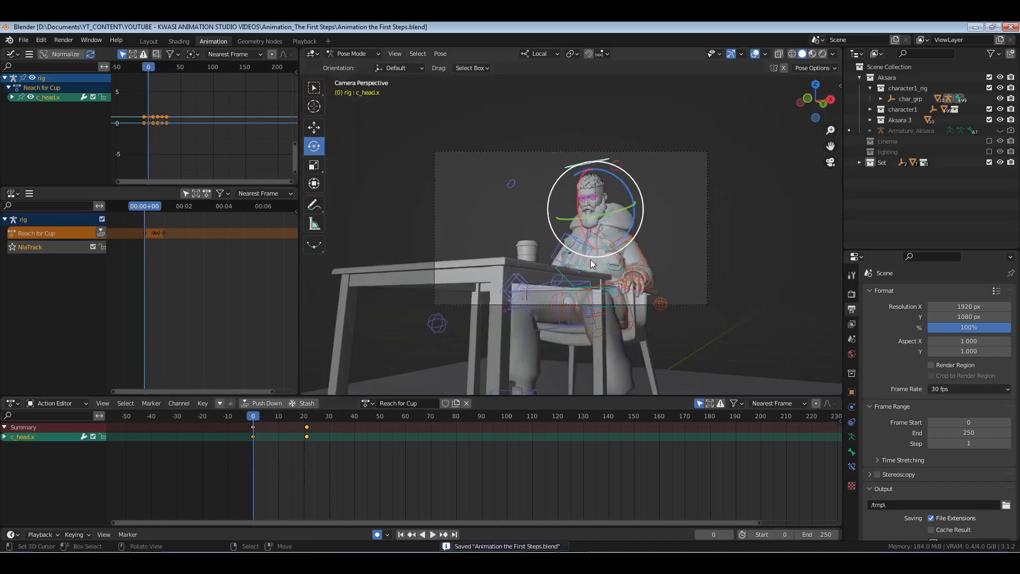
{"action": "scroll", "coordinate": [703, 311], "scroll_direction": "up", "scroll_amount": 2}
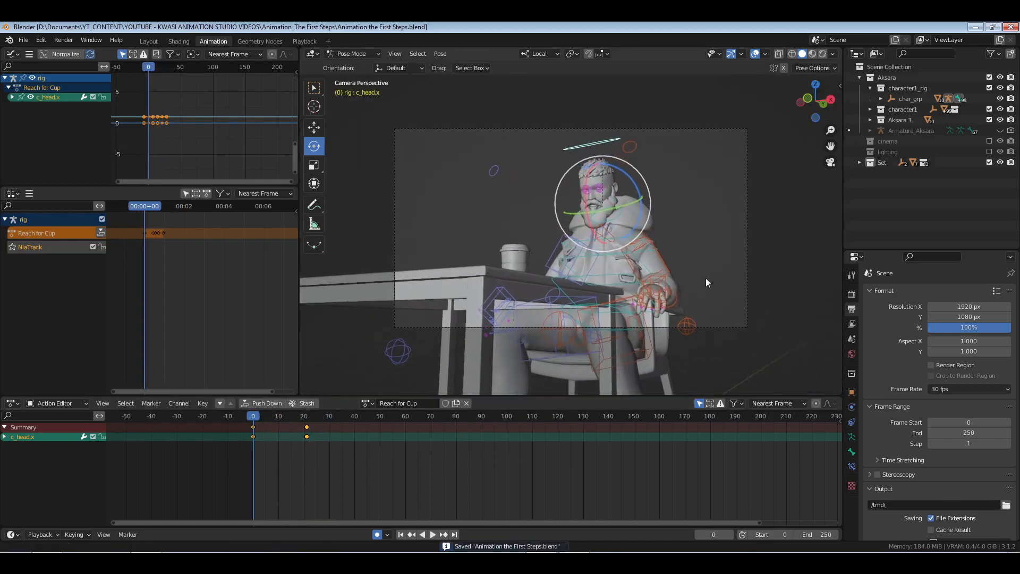
{"action": "scroll", "coordinate": [705, 278], "scroll_direction": "up", "scroll_amount": 1}
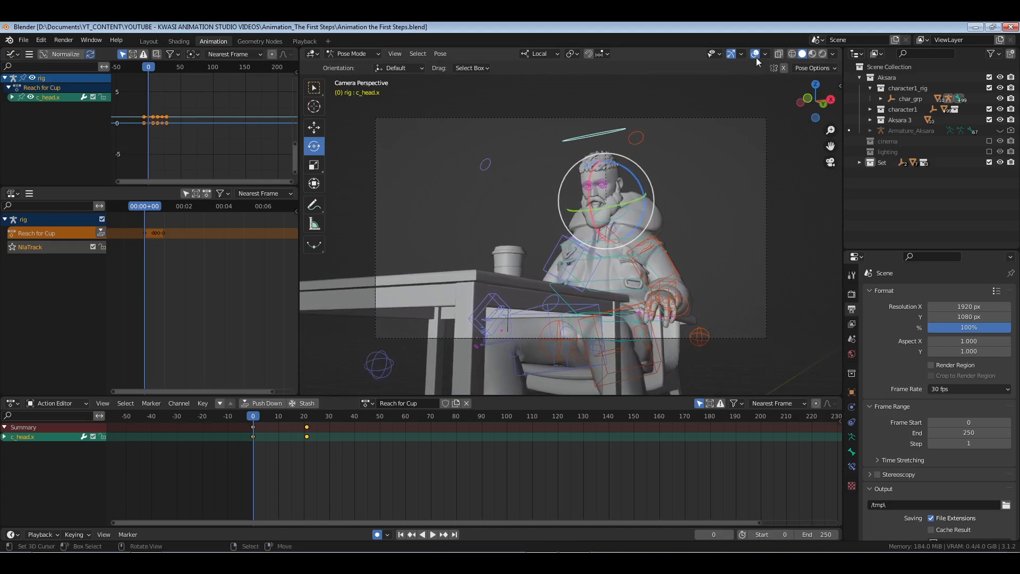
{"action": "left_click", "coordinate": [755, 54]}
{"action": "key", "text": "space"}
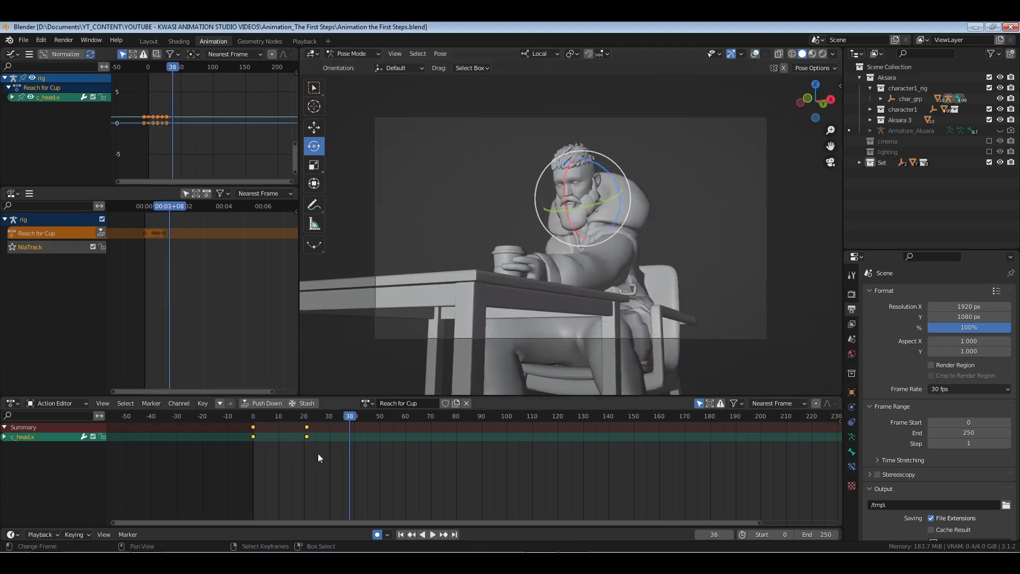
{"action": "key", "text": "shift+Left"}
{"action": "key", "text": "Escape"}
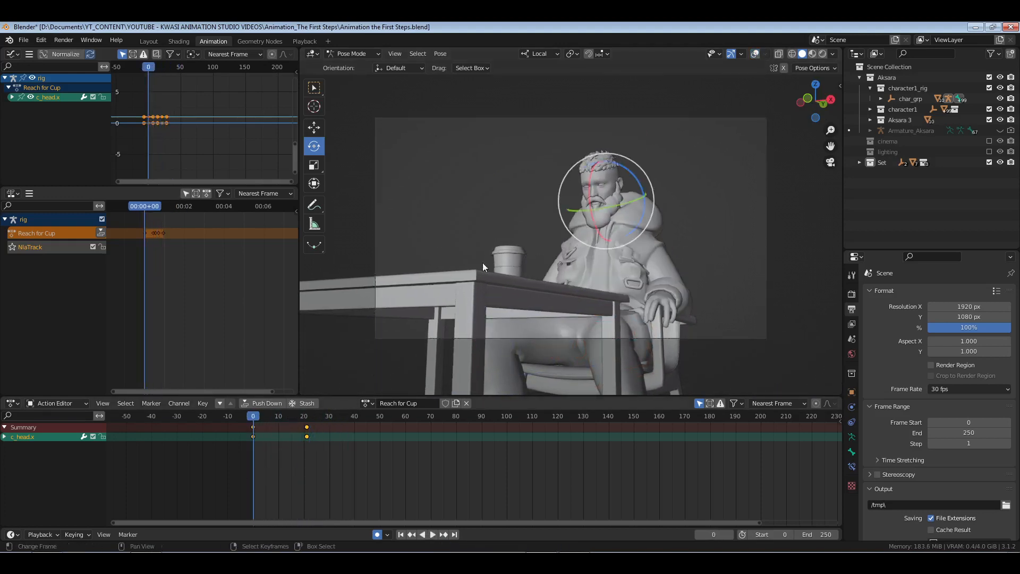
{"action": "left_click", "coordinate": [755, 54]}
- Select the left hand's three pinky controls, c_pinky1.l, c_pinky2.l and c_pinky3.l, at frame 0
{"action": "middle_click_drag", "start_coordinate": [691, 223], "coordinate": [655, 279]}
{"action": "left_click", "coordinate": [645, 278]}
{"action": "scroll", "coordinate": [646, 279], "scroll_direction": "up", "scroll_amount": 5}
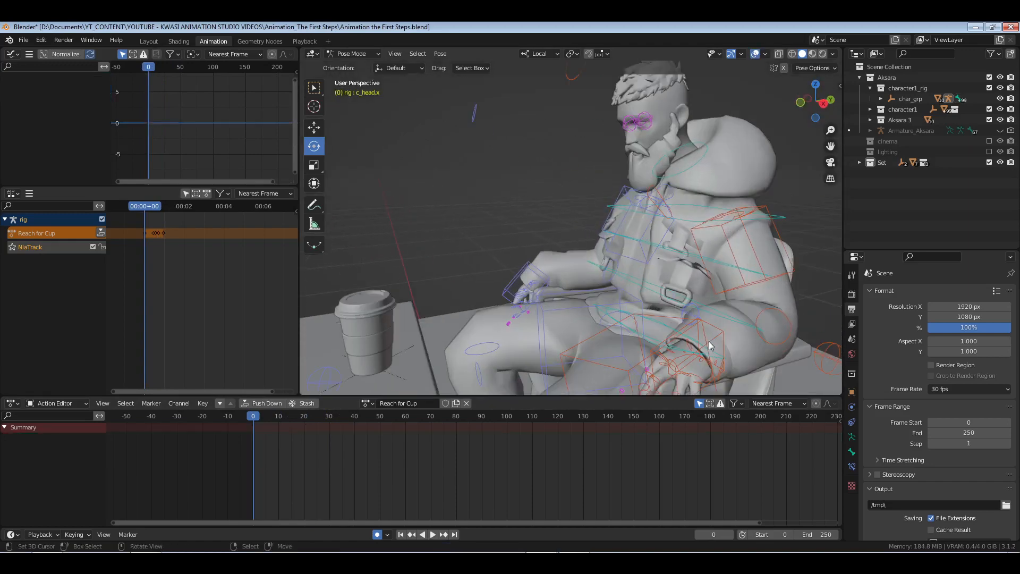
{"action": "left_click", "coordinate": [711, 346]}
{"action": "key", "text": "KP_Decimal"}
{"action": "scroll", "coordinate": [709, 341], "scroll_direction": "down", "scroll_amount": 3}
{"action": "middle_click_drag", "start_coordinate": [526, 232], "coordinate": [625, 246]}
{"action": "key", "text": "alt+a"}
{"action": "scroll", "coordinate": [570, 237], "scroll_direction": "up", "scroll_amount": 3}
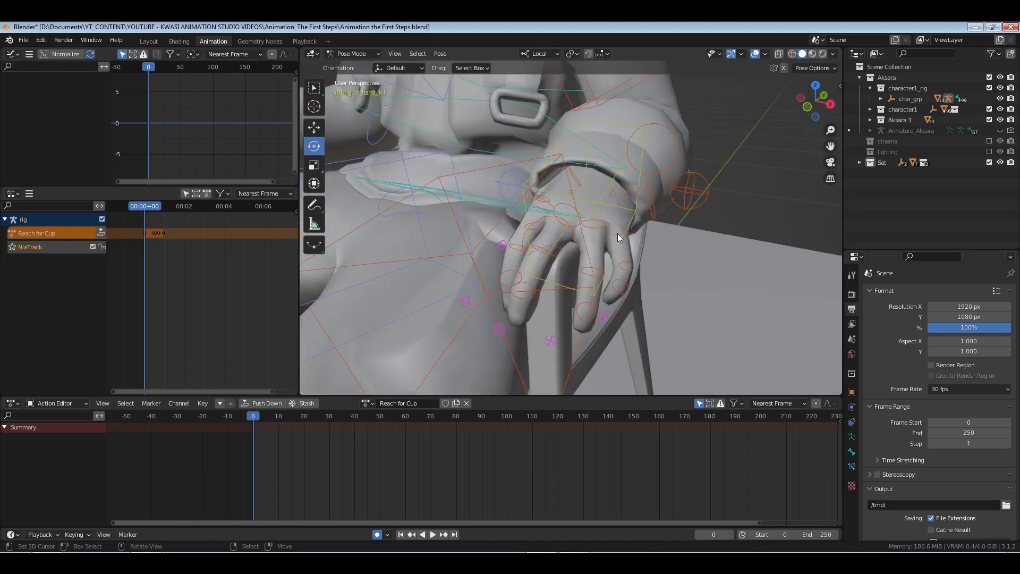
{"action": "right_click", "coordinate": [617, 234]}
{"action": "right_click", "coordinate": [621, 267], "text": "shift"}
{"action": "right_click", "coordinate": [617, 293], "text": "shift"}
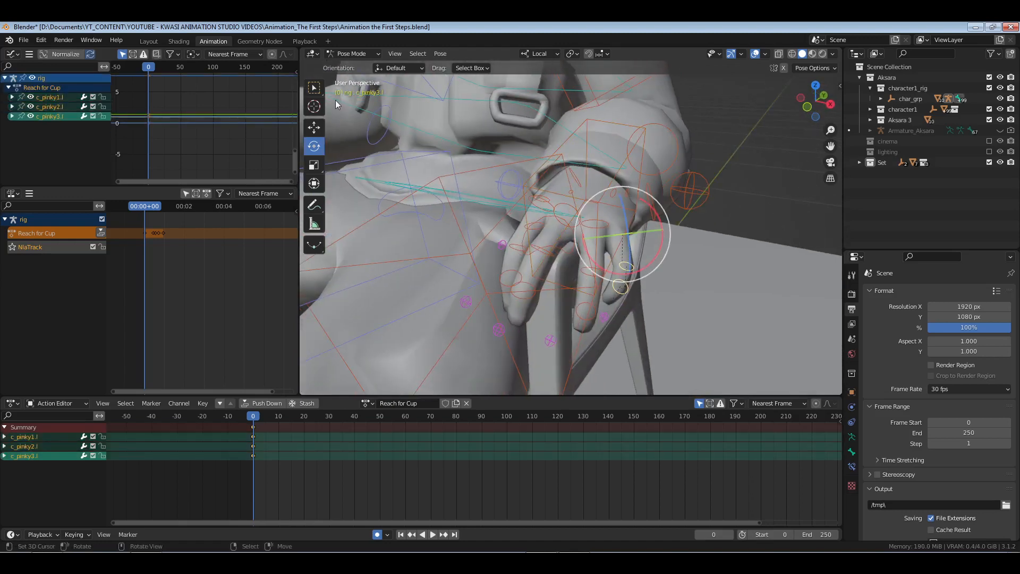
- Extend the selection with the left hand's three ring controls, c_middle1.l and c_index1.l
{"action": "key", "text": "w"}
{"action": "right_click", "coordinate": [581, 311], "text": "shift"}
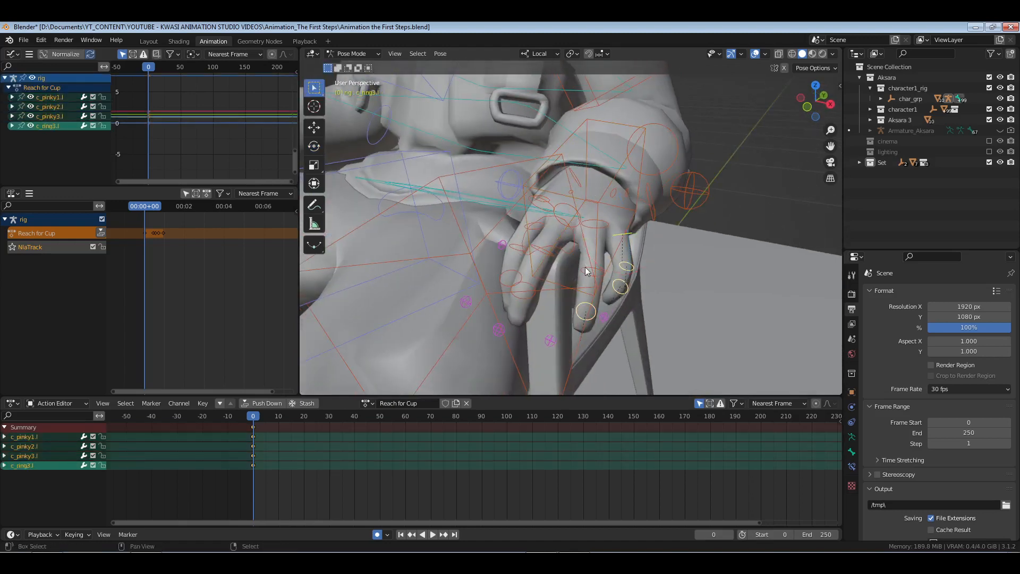
{"action": "right_click", "coordinate": [588, 270], "text": "shift"}
{"action": "right_click", "coordinate": [589, 224], "text": "shift"}
{"action": "right_click", "coordinate": [548, 204], "text": "shift"}
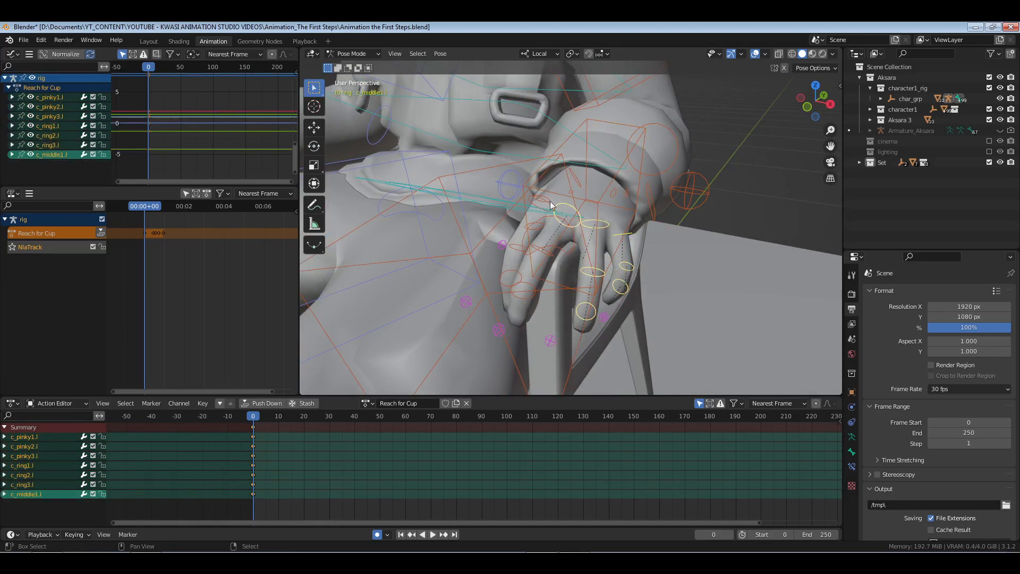
{"action": "right_click", "coordinate": [529, 225], "text": "shift"}
- Add the left thumb's outer joint controls and the remaining index and middle finger controls to the selection
{"action": "mouse_move", "coordinate": [529, 226]}
{"action": "middle_mouse_down"}
{"action": "mouse_move", "coordinate": [548, 240]}
{"action": "mouse_move", "coordinate": [529, 239]}
{"action": "middle_mouse_up"}
{"action": "right_click", "coordinate": [527, 239], "text": "shift"}
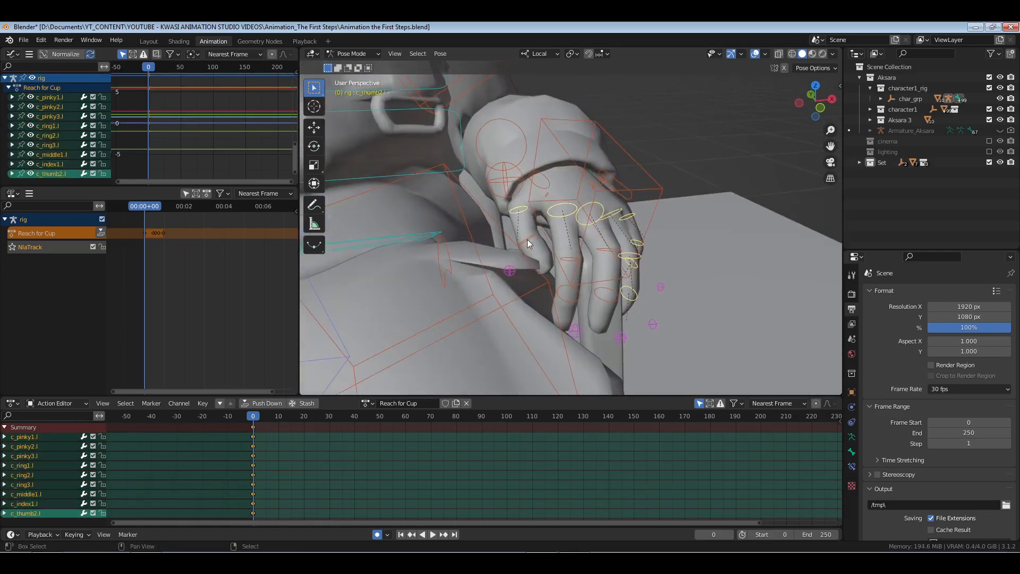
{"action": "right_click", "coordinate": [527, 239], "text": "shift"}
{"action": "right_click", "coordinate": [571, 257], "text": "shift"}
{"action": "right_click", "coordinate": [571, 311], "text": "shift"}
{"action": "right_click", "coordinate": [600, 306], "text": "shift"}
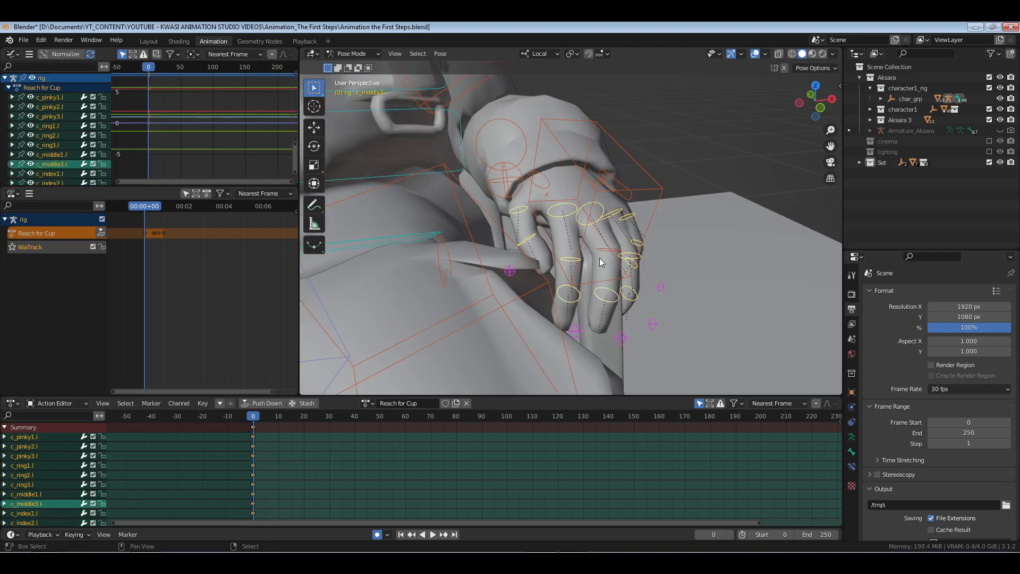
{"action": "right_click", "coordinate": [603, 249], "text": "shift"}
{"action": "middle_click_drag", "start_coordinate": [603, 249], "coordinate": [596, 291]}
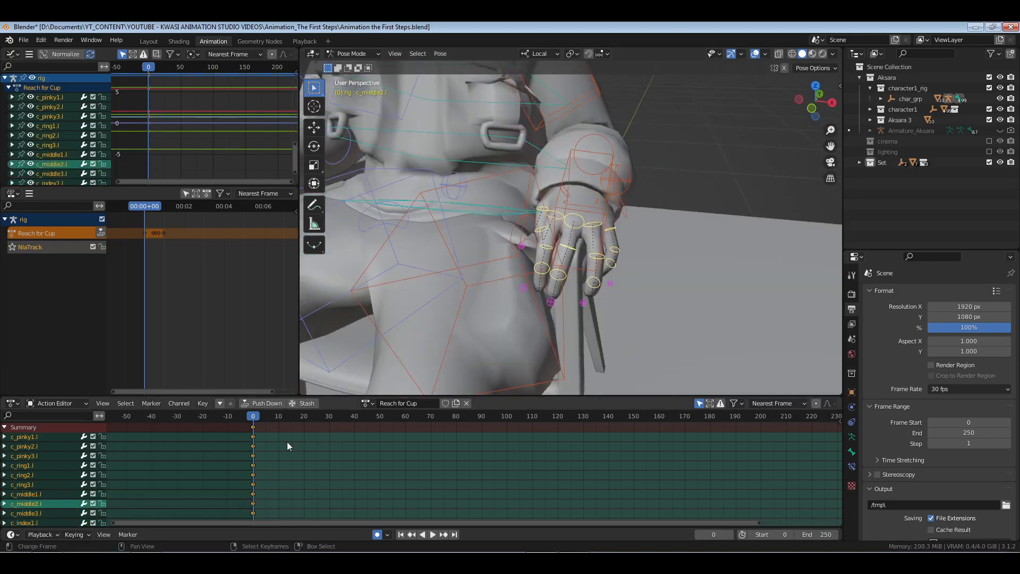
- Preview the reach, stop at frame 8, and clear the rotation of all selected left finger controls
{"action": "key", "text": "space"}
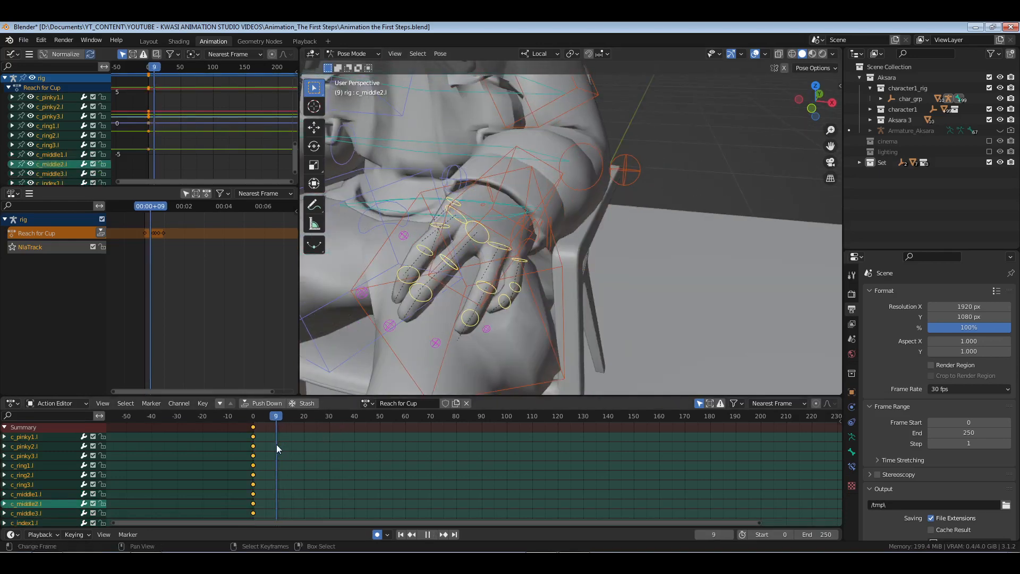
{"action": "left_click_drag", "start_coordinate": [276, 444], "coordinate": [273, 444]}
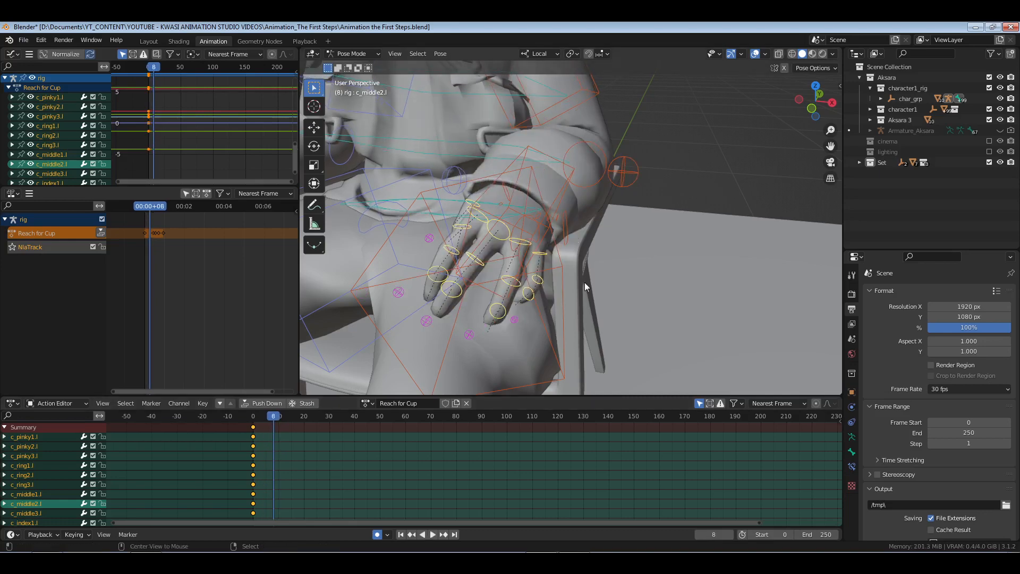
{"action": "key", "text": "alt+r"}
- At frame 8, reposition the left thumb by rotating c_thumb1.l freely and bending its tip control c_thumb3.l
{"action": "middle_click_drag", "start_coordinate": [584, 282], "coordinate": [582, 212]}
{"action": "left_click", "coordinate": [557, 217]}
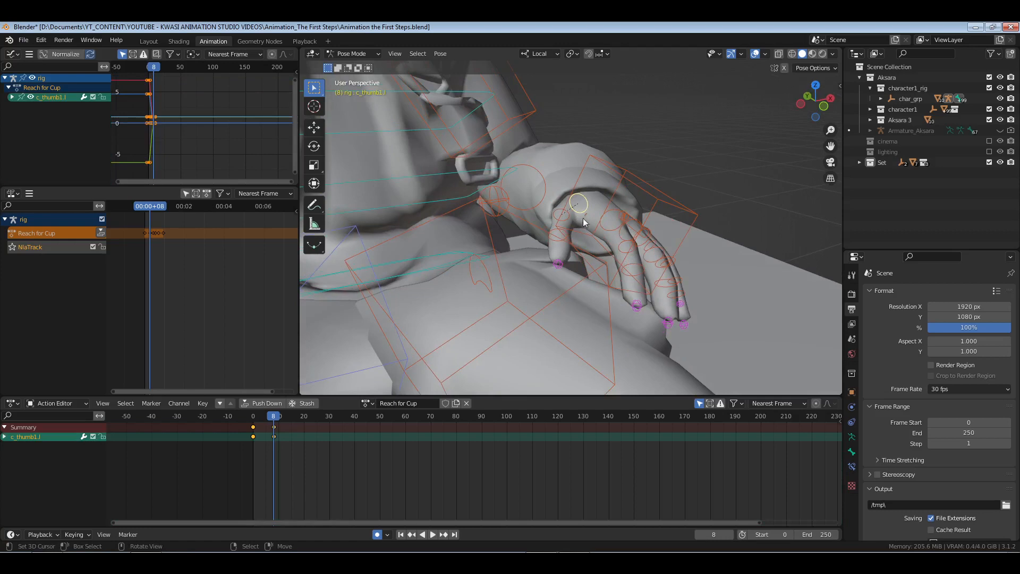
{"action": "left_click", "coordinate": [321, 150]}
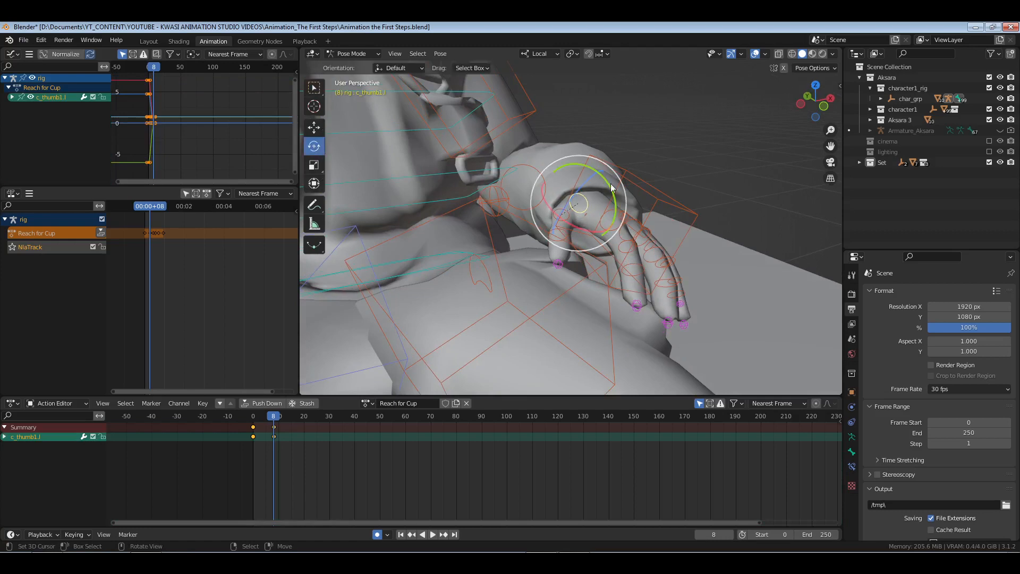
{"action": "left_click_drag", "start_coordinate": [611, 187], "coordinate": [582, 164]}
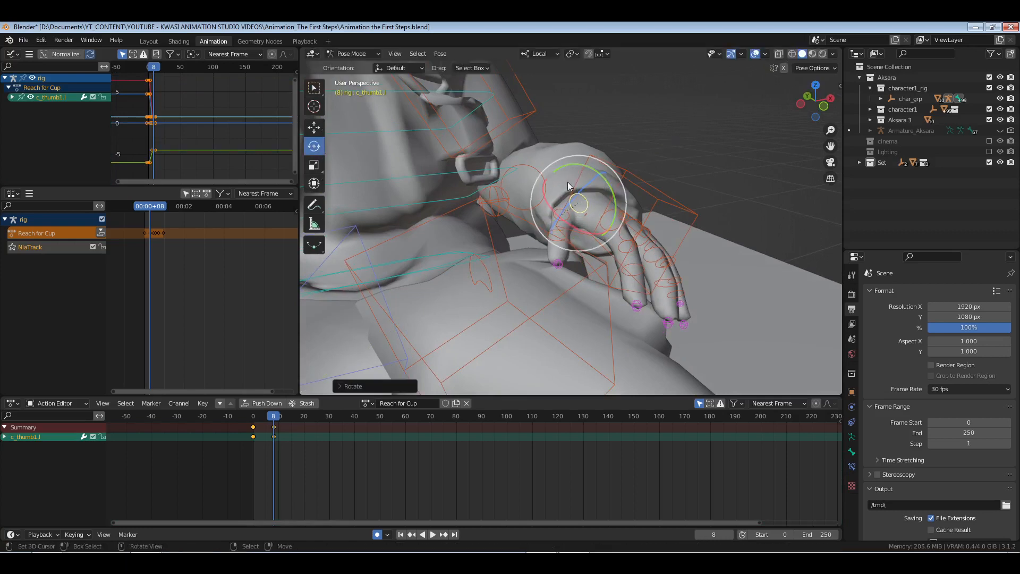
{"action": "key", "text": "r"}
{"action": "key", "text": "r"}
{"action": "left_click", "coordinate": [549, 215]}
{"action": "key", "text": "r"}
{"action": "key", "text": "r"}
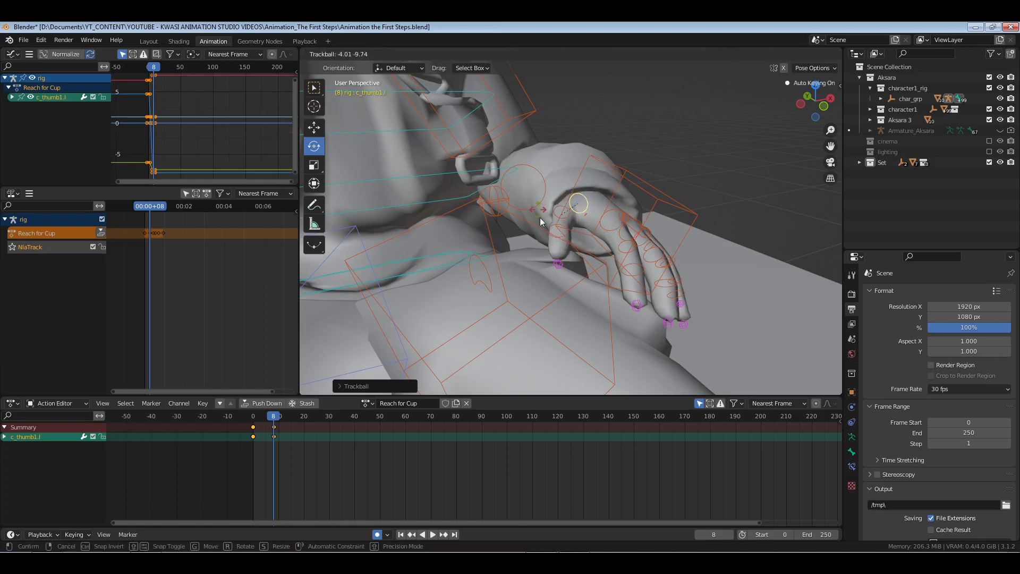
{"action": "left_click_drag", "start_coordinate": [540, 218], "coordinate": [540, 221]}
{"action": "left_click", "coordinate": [550, 238]}
{"action": "middle_click_drag", "start_coordinate": [581, 263], "coordinate": [549, 270]}
{"action": "left_click_drag", "start_coordinate": [512, 266], "coordinate": [541, 277]}
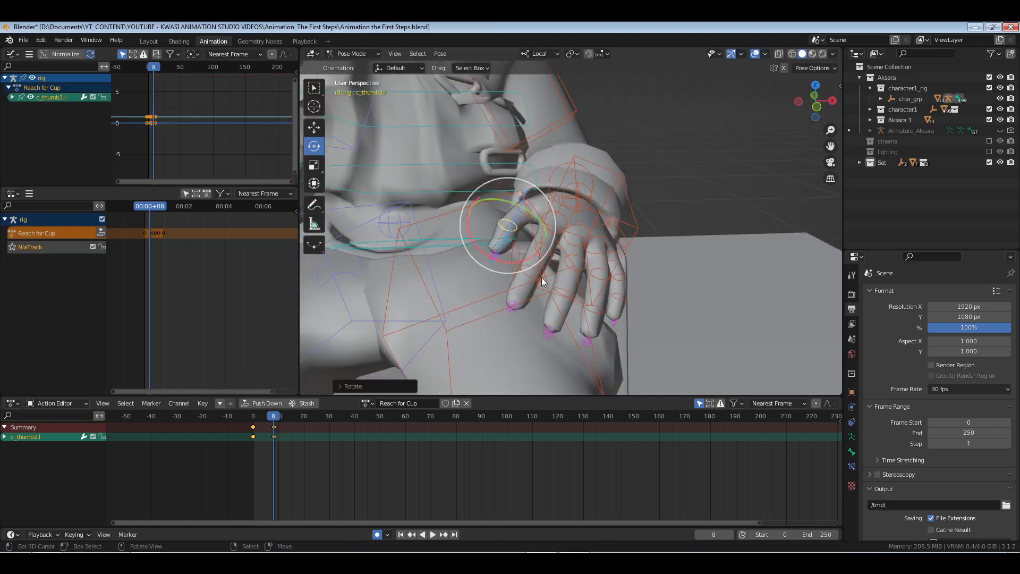
- Set the pivot point to Individual Origins and rotate c_index1.l and c_middle1.l together at frame 8
{"action": "left_click", "coordinate": [555, 218]}
{"action": "left_click", "coordinate": [579, 233], "text": "shift"}
{"action": "left_click", "coordinate": [573, 54]}
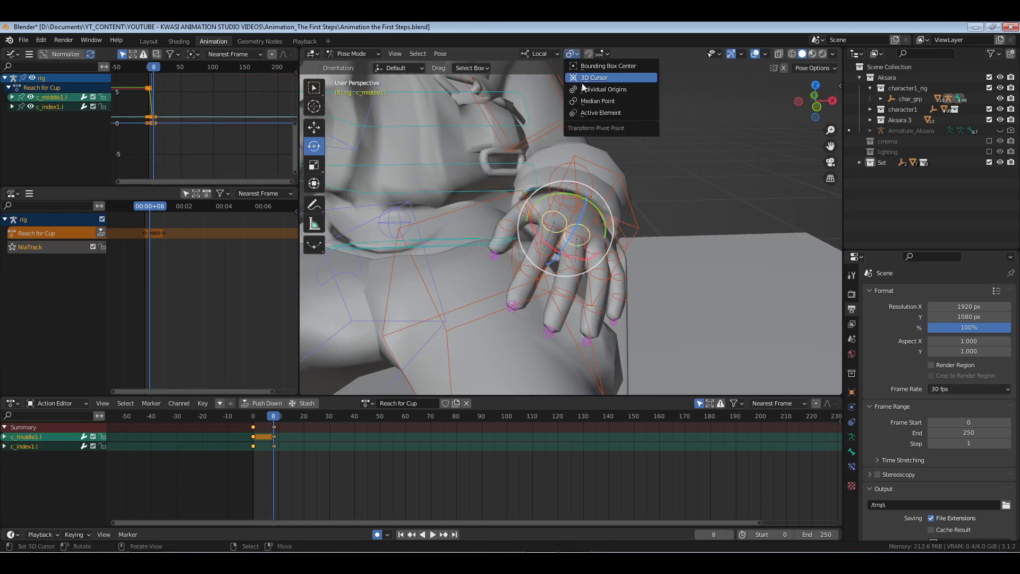
{"action": "left_click", "coordinate": [605, 89]}
{"action": "left_click_drag", "start_coordinate": [580, 230], "coordinate": [598, 214]}
- Rotate the base ring finger control c_ring1.l at frame 8
{"action": "right_click", "coordinate": [601, 238]}
{"action": "middle_click_drag", "start_coordinate": [653, 280], "coordinate": [543, 260]}
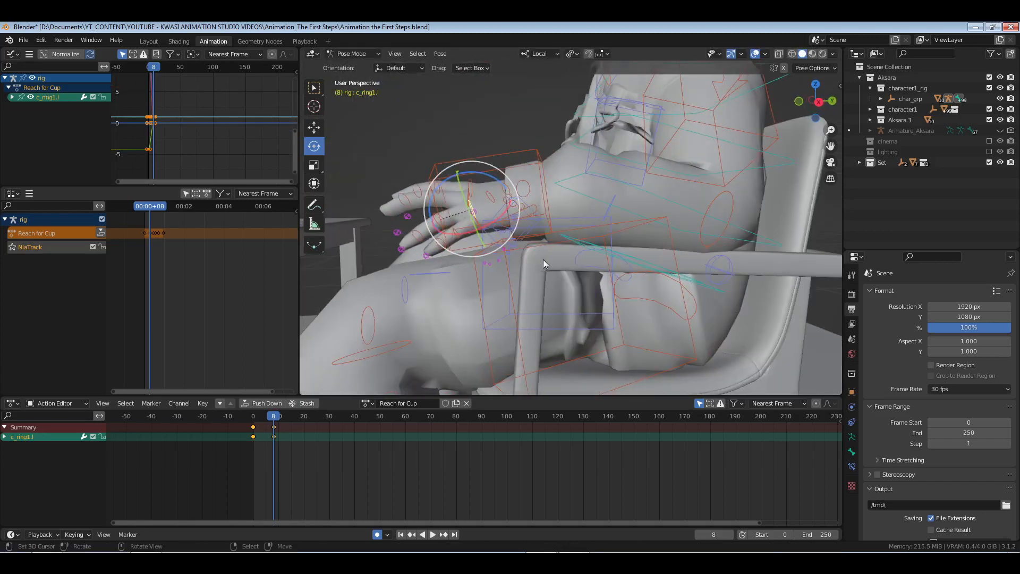
{"action": "left_click_drag", "start_coordinate": [493, 178], "coordinate": [470, 229]}
- Rotate the base pinky control c_pinky1.l around two of its local axes at frame 8
{"action": "right_click", "coordinate": [477, 216]}
{"action": "middle_click_drag", "start_coordinate": [477, 216], "coordinate": [566, 203]}
{"action": "key", "text": "KP_Decimal"}
{"action": "scroll", "coordinate": [487, 216], "scroll_direction": "down", "scroll_amount": 2}
{"action": "left_click_drag", "start_coordinate": [578, 190], "coordinate": [585, 189]}
{"action": "scroll", "coordinate": [538, 224], "scroll_direction": "down", "scroll_amount": 4}
{"action": "middle_click_drag", "start_coordinate": [538, 224], "coordinate": [591, 224]}
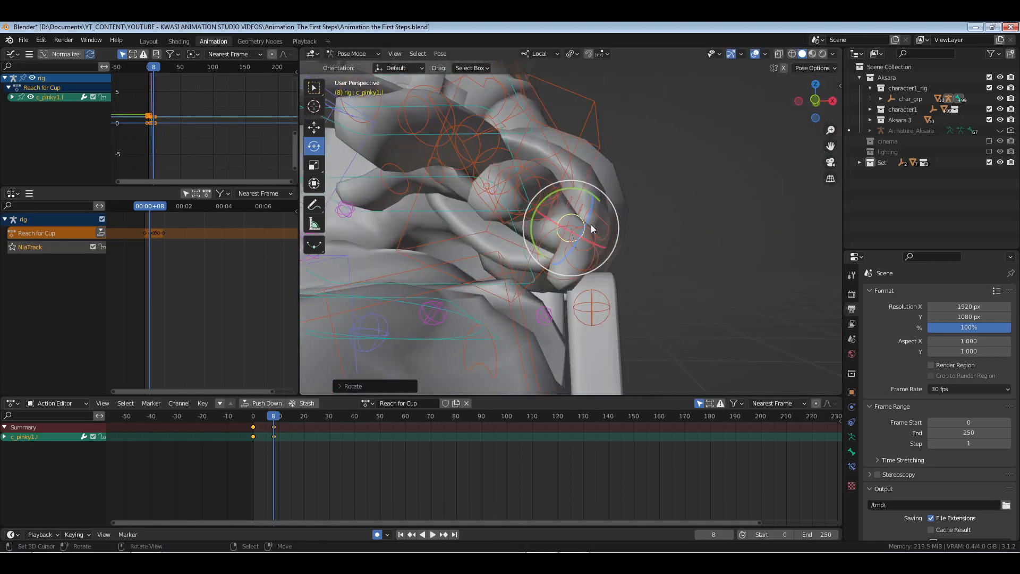
{"action": "left_click_drag", "start_coordinate": [594, 252], "coordinate": [596, 246]}
{"action": "middle_click_drag", "start_coordinate": [658, 234], "coordinate": [555, 234]}
- Bend the outer fingers of the left hand at frame 8 by rotating c_ring2.l and a neighbouring joint control
{"action": "right_click", "coordinate": [598, 286]}
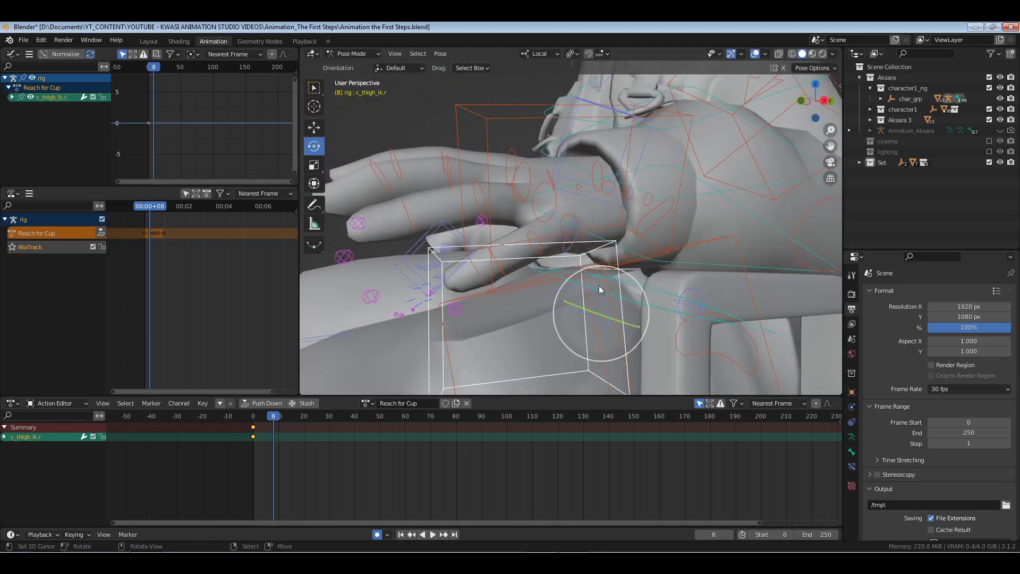
{"action": "middle_click_drag", "start_coordinate": [598, 286], "coordinate": [525, 236]}
{"action": "right_click", "coordinate": [527, 241]}
{"action": "left_click_drag", "start_coordinate": [519, 212], "coordinate": [474, 211]}
{"action": "middle_click_drag", "start_coordinate": [475, 215], "coordinate": [543, 213]}
{"action": "right_click", "coordinate": [506, 197]}
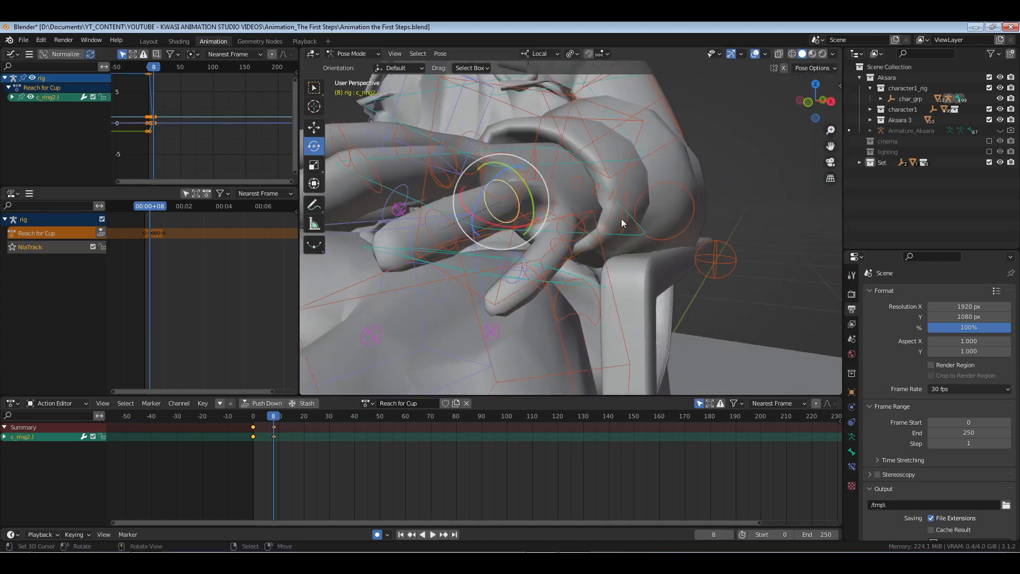
{"action": "middle_click_drag", "start_coordinate": [621, 221], "coordinate": [526, 217]}
{"action": "left_click_drag", "start_coordinate": [499, 167], "coordinate": [493, 165]}
- Rotate further left finger joint controls at frame 8 to give the fingers a relaxed, varied bend
{"action": "right_click", "coordinate": [449, 219]}
{"action": "left_click_drag", "start_coordinate": [453, 193], "coordinate": [447, 195]}
{"action": "middle_click_drag", "start_coordinate": [404, 178], "coordinate": [537, 183]}
{"action": "right_click", "coordinate": [447, 200]}
{"action": "right_click", "coordinate": [521, 177]}
{"action": "left_click_drag", "start_coordinate": [535, 165], "coordinate": [522, 137]}
{"action": "right_click", "coordinate": [516, 154]}
{"action": "scroll", "coordinate": [504, 190], "scroll_direction": "down", "scroll_amount": 2}
- Rotate c_ring1.l and c_pinky1.l together slightly at frame 8
{"action": "middle_click_drag", "start_coordinate": [504, 190], "coordinate": [594, 234]}
{"action": "right_click", "coordinate": [613, 234]}
{"action": "right_click", "coordinate": [625, 242], "text": "shift"}
{"action": "left_click_drag", "start_coordinate": [613, 197], "coordinate": [604, 194]}
{"action": "middle_click_drag", "start_coordinate": [604, 194], "coordinate": [610, 247]}
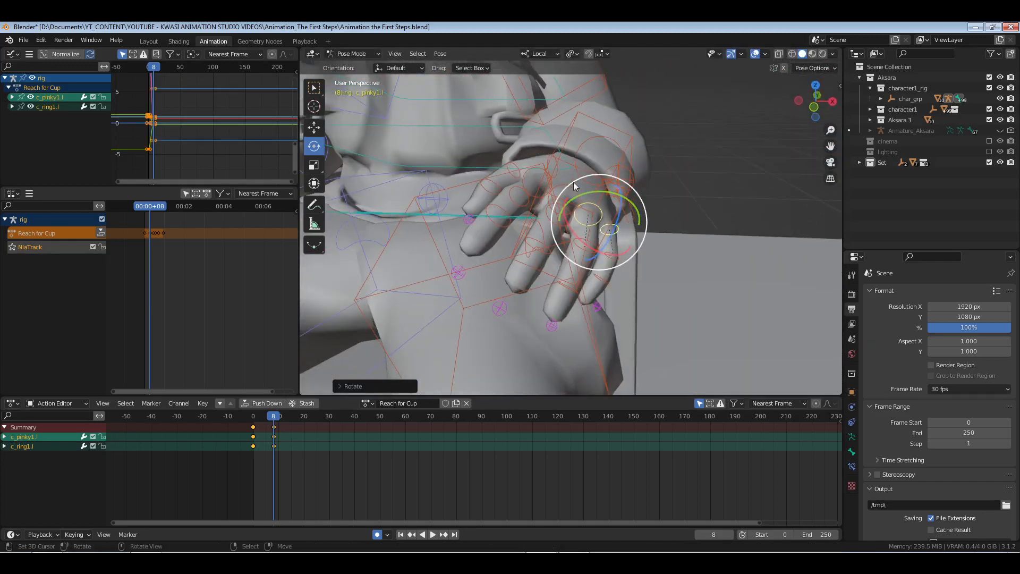
- Rotate c_index1.l and c_middle1.l together slightly at frame 8 to refine the finger pose
{"action": "right_click", "coordinate": [544, 180]}
{"action": "right_click", "coordinate": [531, 176], "text": "shift"}
{"action": "middle_click_drag", "start_coordinate": [591, 176], "coordinate": [531, 165]}
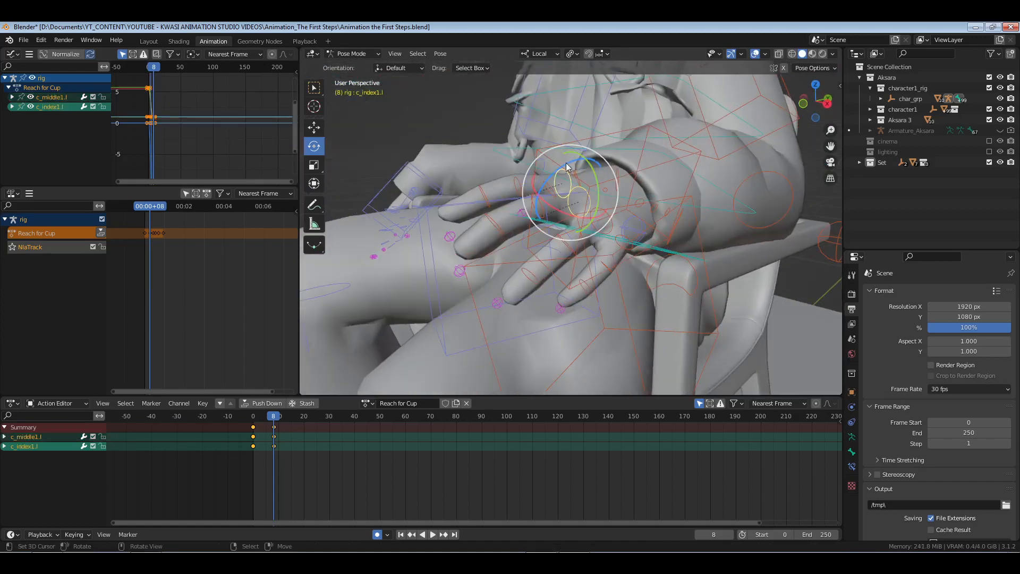
{"action": "left_click_drag", "start_coordinate": [565, 167], "coordinate": [579, 162]}
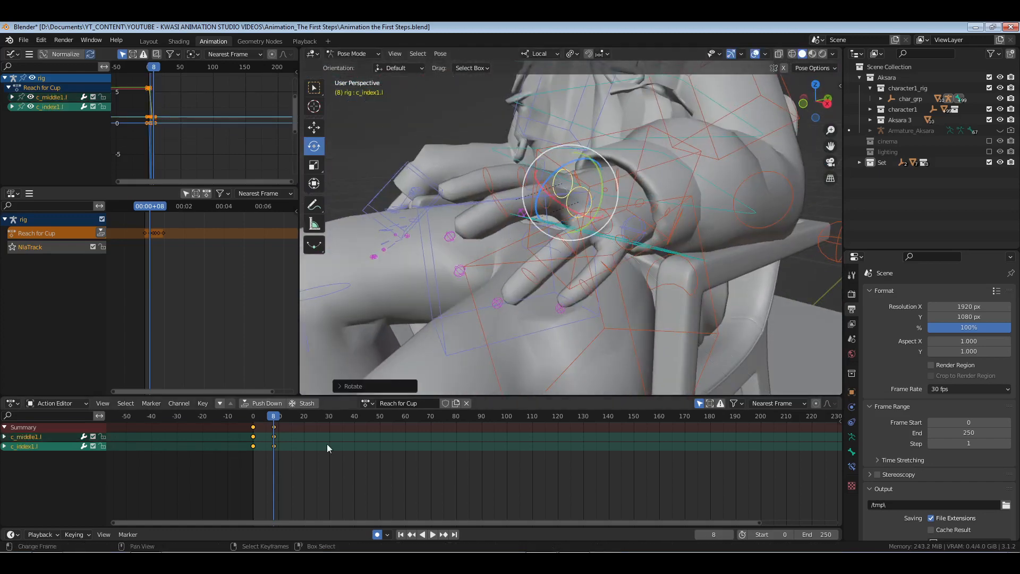
- Go to frame 20 and add the outer index, middle and ring joint controls of the left hand to the selection
{"action": "middle_click_drag", "start_coordinate": [579, 162], "coordinate": [604, 235]}
{"action": "left_click_drag", "start_coordinate": [302, 467], "coordinate": [304, 467]}
{"action": "middle_click_drag", "start_coordinate": [505, 301], "coordinate": [599, 234]}
{"action": "scroll", "coordinate": [481, 189], "scroll_direction": "up", "scroll_amount": 4}
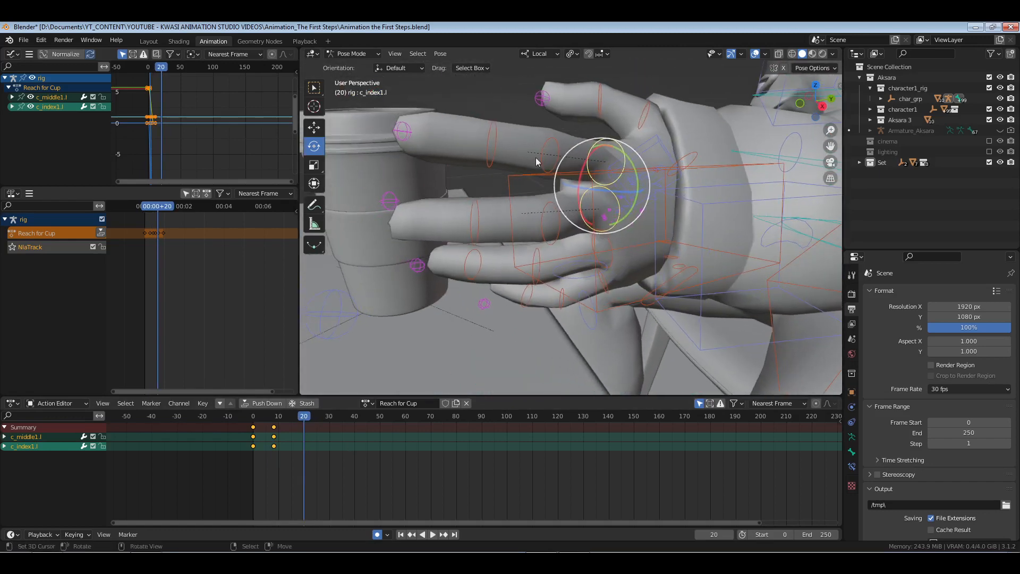
{"action": "left_click", "coordinate": [555, 142], "text": "shift"}
{"action": "left_click", "coordinate": [497, 137], "text": "shift"}
{"action": "left_click", "coordinate": [470, 220], "text": "shift"}
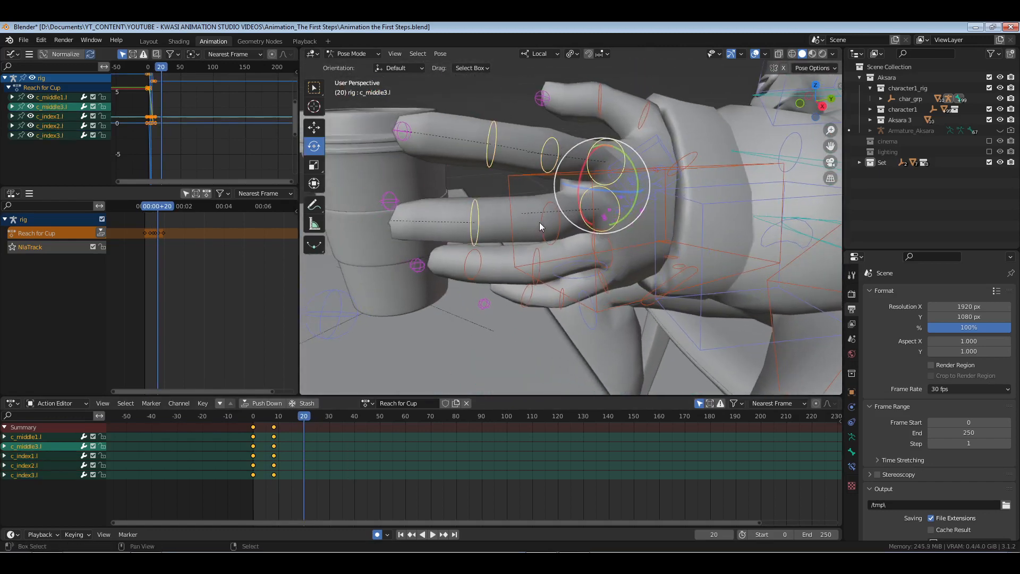
{"action": "left_click", "coordinate": [549, 234], "text": "shift"}
{"action": "left_click", "coordinate": [538, 264], "text": "shift"}
{"action": "left_click", "coordinate": [477, 266], "text": "shift"}
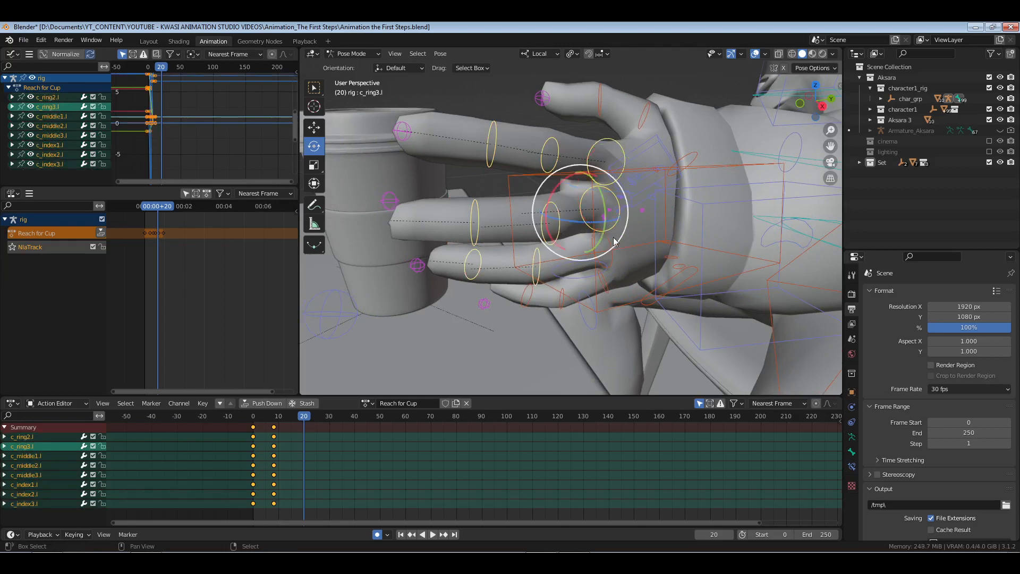
- Complete the left finger selection with c_ring1.l, the three pinky controls and the thumb controls
{"action": "left_click", "coordinate": [606, 250], "text": "shift"}
{"action": "left_click", "coordinate": [564, 296], "text": "shift"}
{"action": "left_click", "coordinate": [528, 295], "text": "shift"}
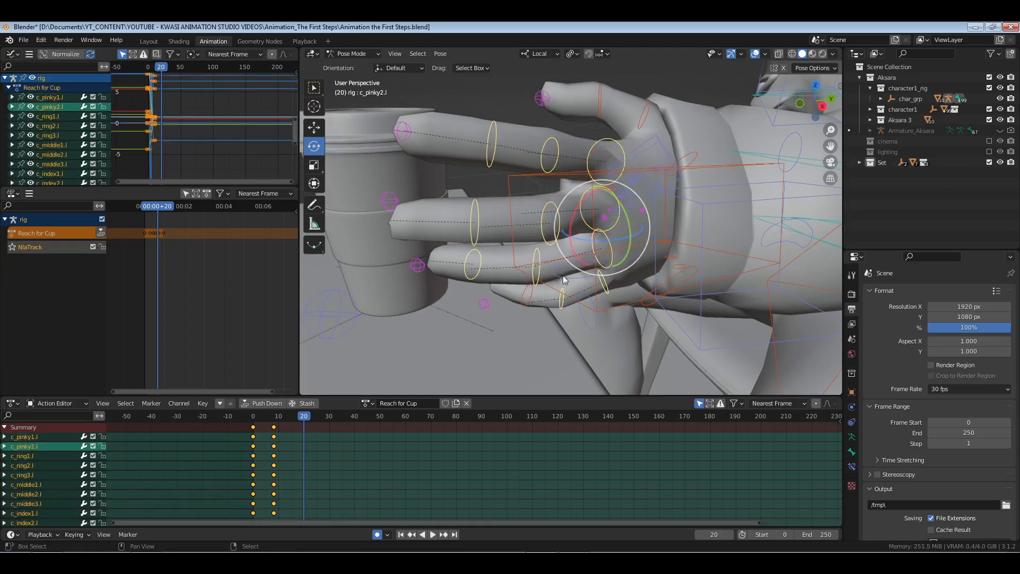
{"action": "left_click", "coordinate": [602, 280], "text": "shift"}
{"action": "left_click", "coordinate": [684, 160], "text": "shift"}
{"action": "left_click", "coordinate": [596, 96], "text": "shift"}
{"action": "scroll", "coordinate": [596, 97], "scroll_direction": "down", "scroll_amount": 2}
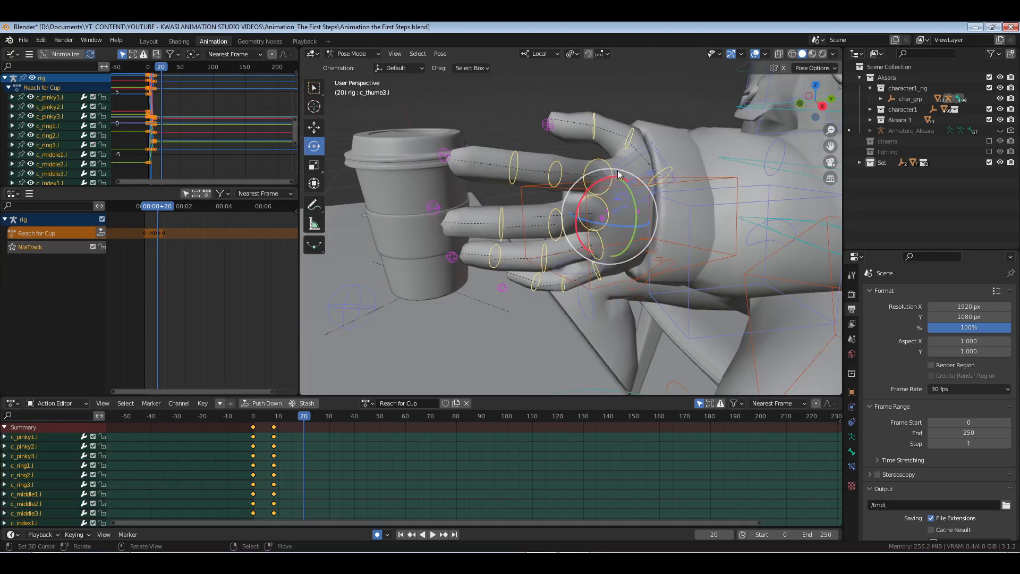
- Display the rig's armature properties and add c_thumb2.r, c_thumb3.r, c_index1.r, c_middle1.r and c_ring1.r to the selection
{"action": "middle_click_drag", "start_coordinate": [596, 101], "coordinate": [624, 110]}
{"action": "left_click", "coordinate": [852, 438]}
{"action": "middle_click_drag", "start_coordinate": [553, 203], "coordinate": [653, 164]}
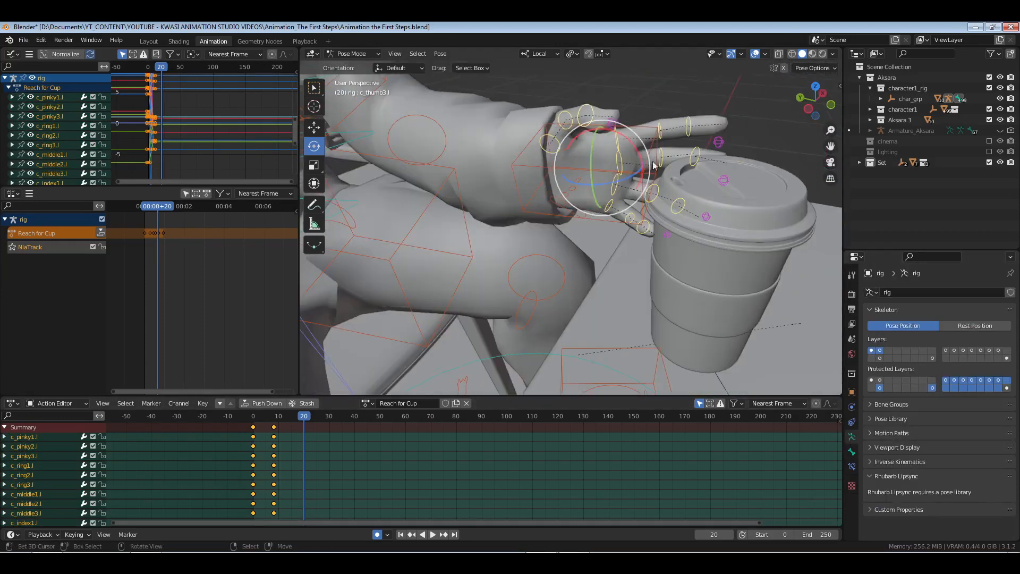
{"action": "middle_click_drag", "start_coordinate": [425, 184], "coordinate": [614, 170], "text": "shift"}
{"action": "left_click", "coordinate": [626, 207], "text": "shift"}
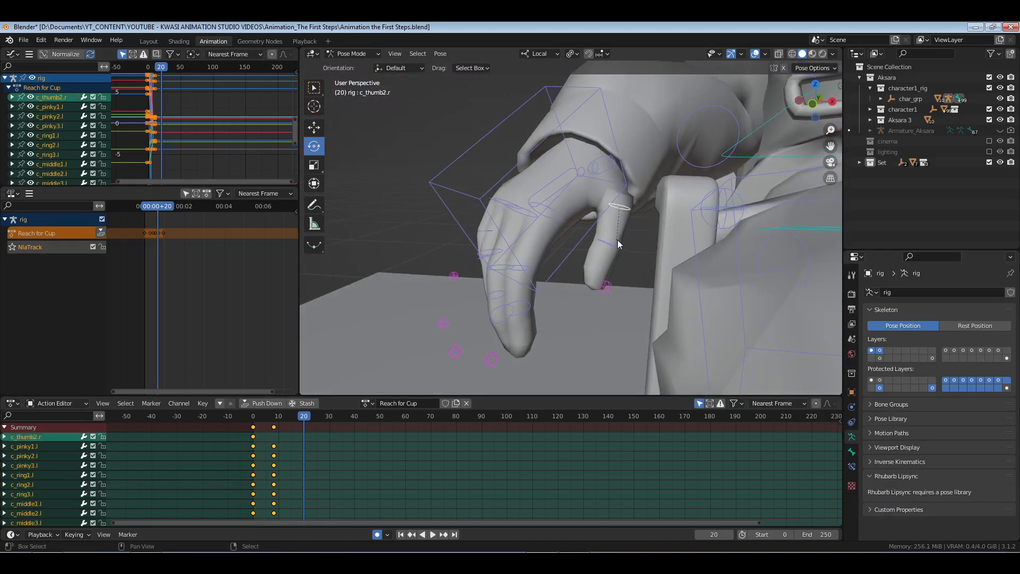
{"action": "left_click", "coordinate": [617, 240], "text": "shift"}
{"action": "left_click", "coordinate": [547, 214], "text": "shift"}
{"action": "left_click", "coordinate": [505, 208], "text": "shift"}
{"action": "left_click", "coordinate": [501, 269], "text": "shift"}
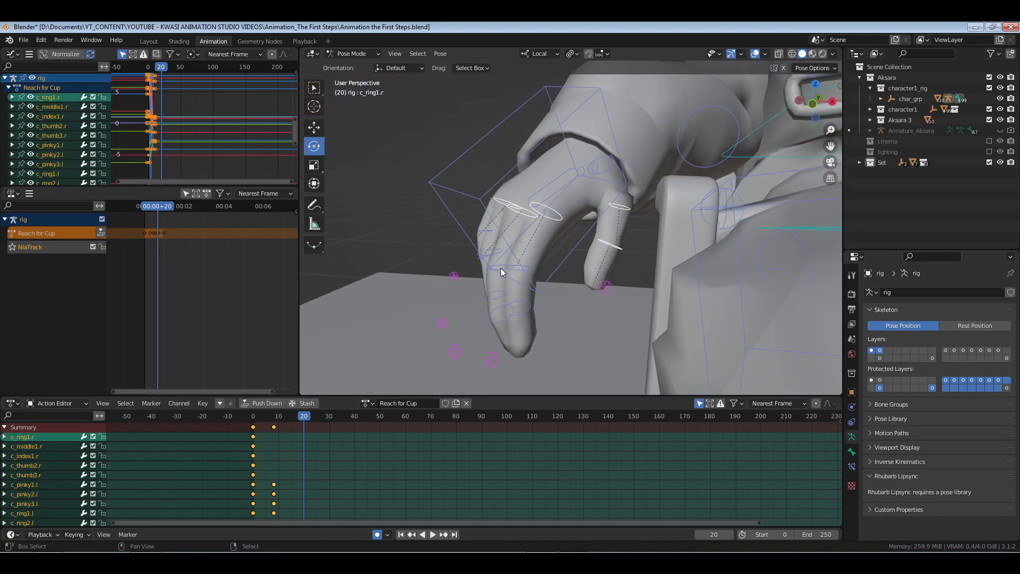
- Add the right hand's outer index, middle and ring joint controls plus c_pinky2.r and c_pinky3.r to the selection
{"action": "left_click", "coordinate": [505, 271], "text": "shift"}
{"action": "left_click", "coordinate": [493, 261], "text": "shift"}
{"action": "left_click", "coordinate": [487, 252], "text": "shift"}
{"action": "middle_click_drag", "start_coordinate": [487, 252], "coordinate": [575, 220]}
{"action": "left_click", "coordinate": [532, 223], "text": "shift"}
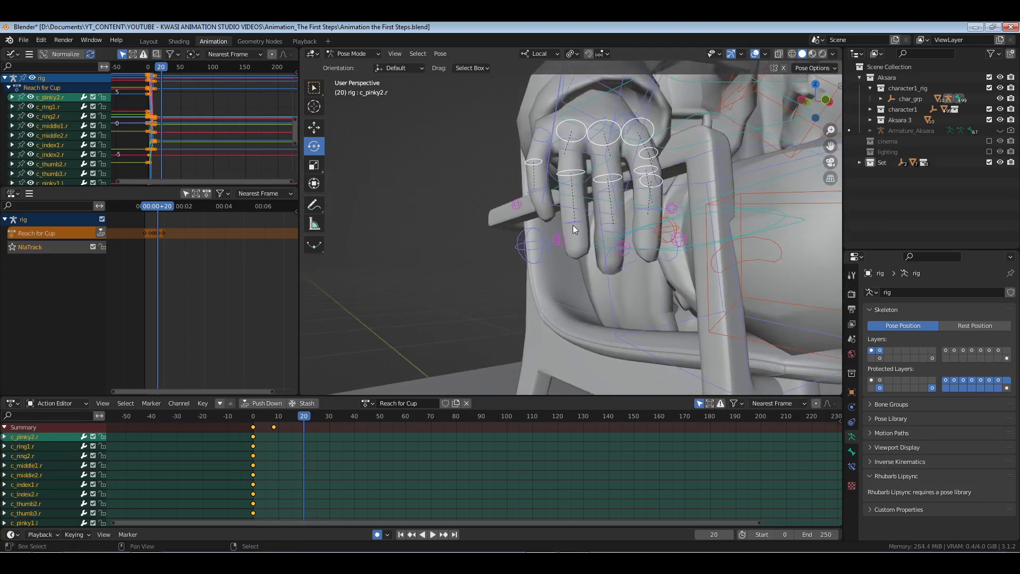
{"action": "left_click", "coordinate": [572, 225], "text": "shift"}
{"action": "left_click", "coordinate": [532, 189], "text": "shift"}
{"action": "left_click", "coordinate": [617, 232], "text": "shift"}
{"action": "middle_click_drag", "start_coordinate": [677, 228], "coordinate": [538, 282]}
{"action": "left_click", "coordinate": [537, 277], "text": "shift"}
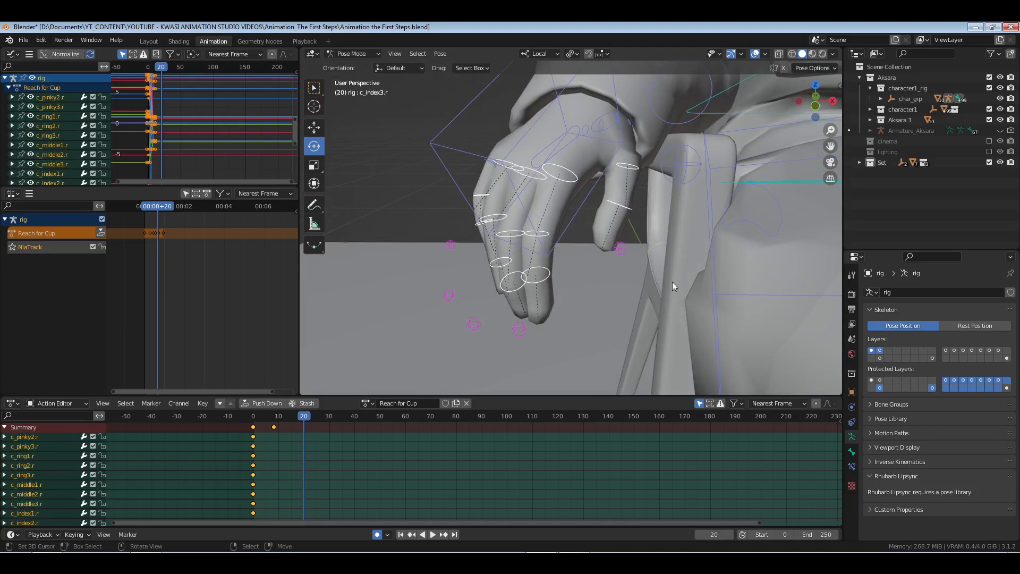
- Move the selected finger controls of both hands to the eighth bone layer
{"action": "middle_click_drag", "start_coordinate": [672, 282], "coordinate": [608, 228]}
{"action": "scroll", "coordinate": [624, 219], "scroll_direction": "down", "scroll_amount": 5}
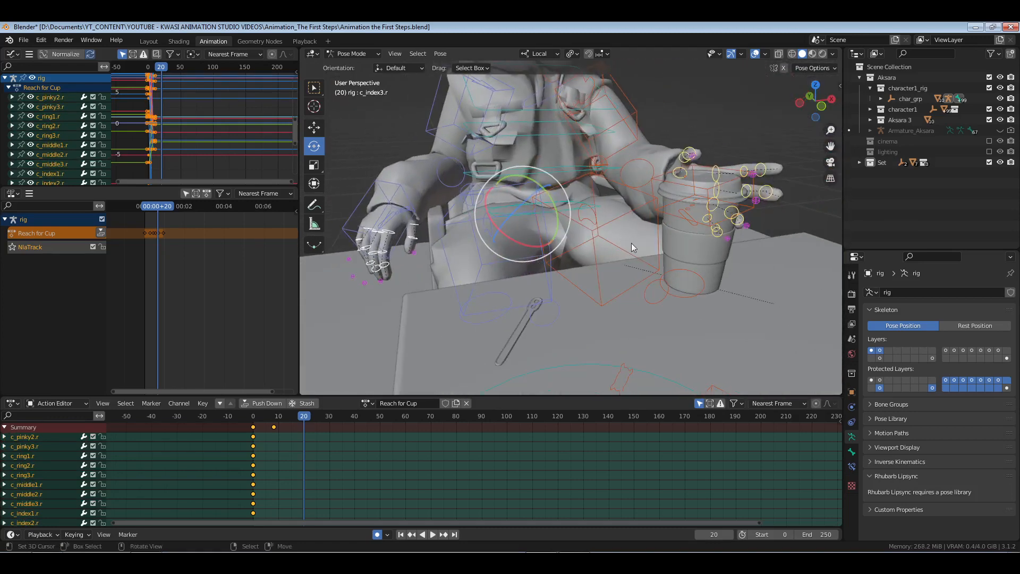
{"action": "key", "text": "m"}
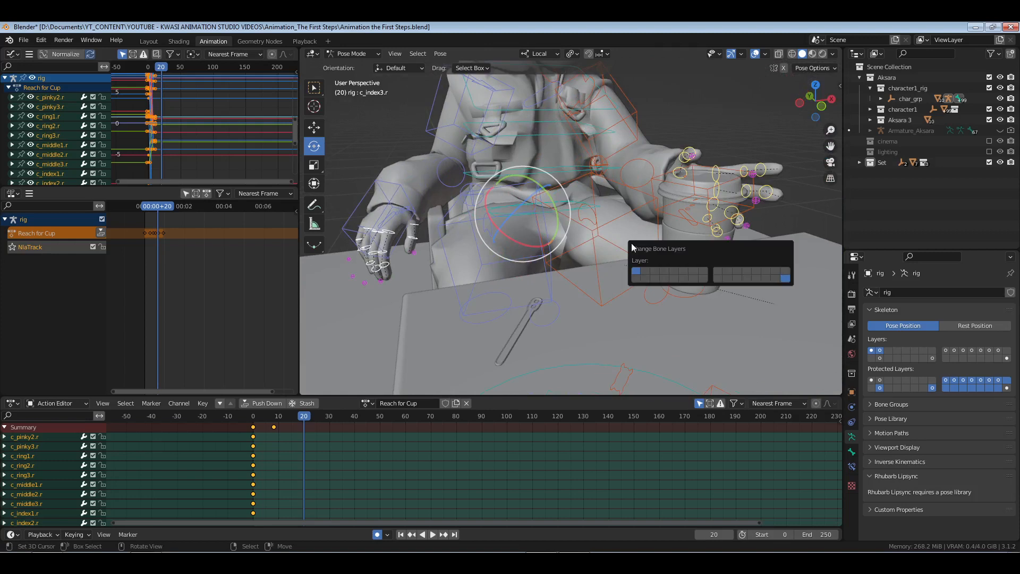
{"action": "left_click", "coordinate": [700, 270]}
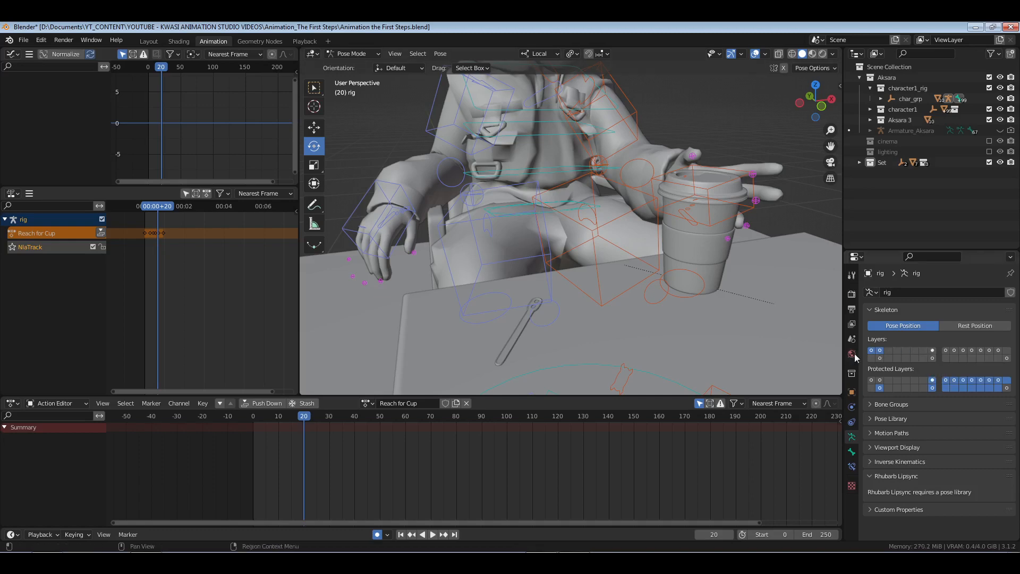
- Display only the armature's eighth layer with the finger controls, and save the file
{"action": "left_click", "coordinate": [933, 350]}
{"action": "middle_click_drag", "start_coordinate": [696, 197], "coordinate": [649, 237]}
{"action": "key", "text": "ctrl+s"}
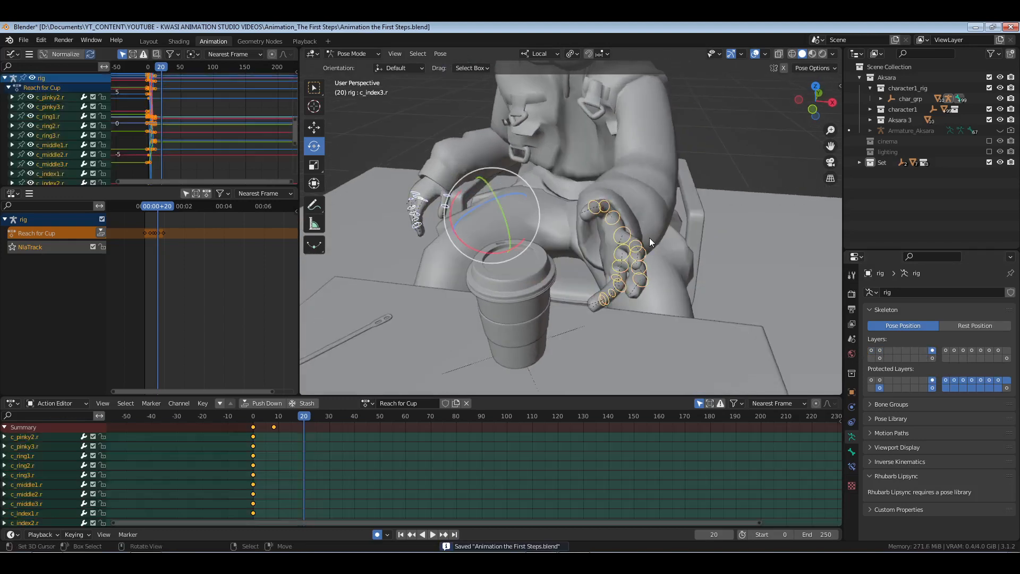
- Key the selected finger controls of both hands at frame 8 of the action
{"action": "left_click", "coordinate": [274, 422]}
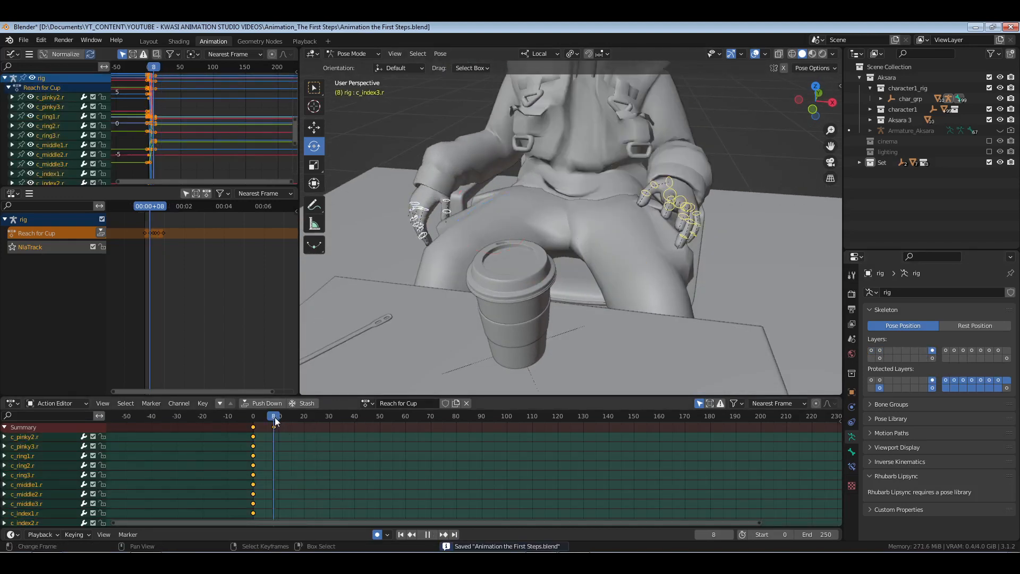
{"action": "key", "text": "i"}
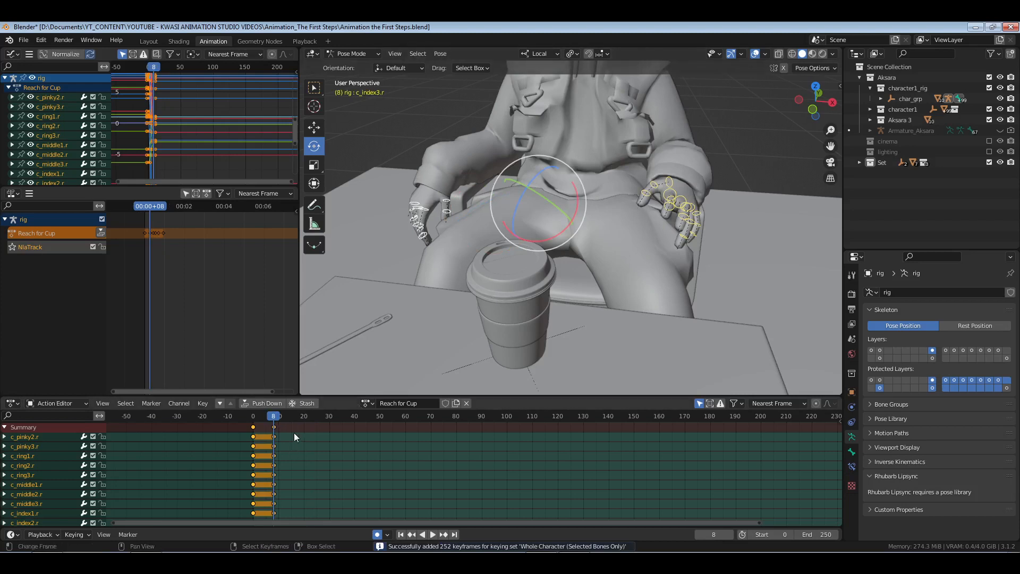
- At frame 17, rotate the left hand's c_ring1.l, c_ring2.l, c_pinky1.l and c_pinky2.l controls together
{"action": "left_click_drag", "start_coordinate": [294, 432], "coordinate": [296, 433]}
{"action": "left_click", "coordinate": [629, 256]}
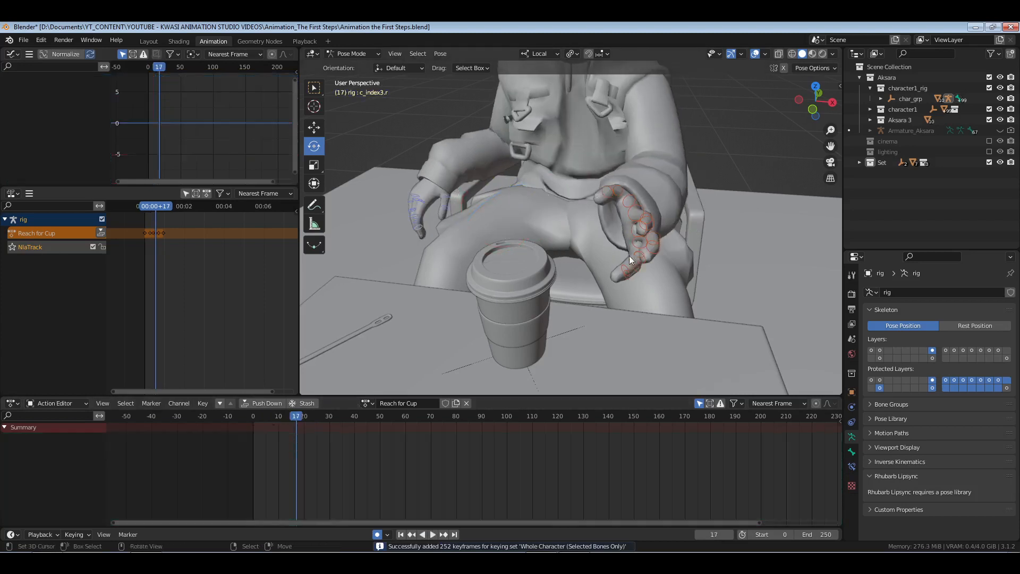
{"action": "middle_click_drag", "start_coordinate": [629, 256], "coordinate": [469, 208]}
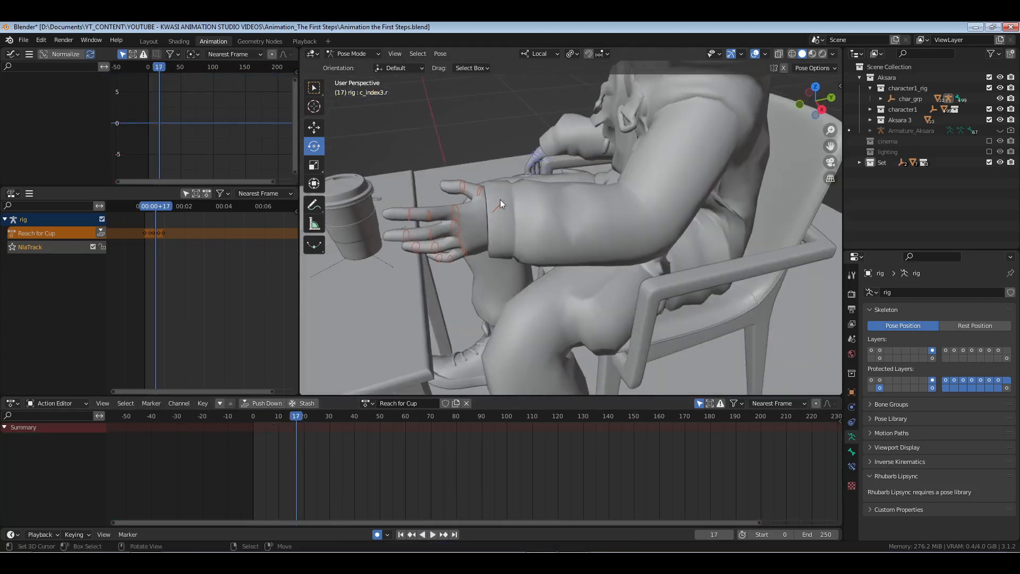
{"action": "left_click_drag", "start_coordinate": [523, 169], "coordinate": [346, 282]}
{"action": "middle_click_drag", "start_coordinate": [461, 250], "coordinate": [583, 255]}
{"action": "scroll", "coordinate": [494, 254], "scroll_direction": "up", "scroll_amount": 2}
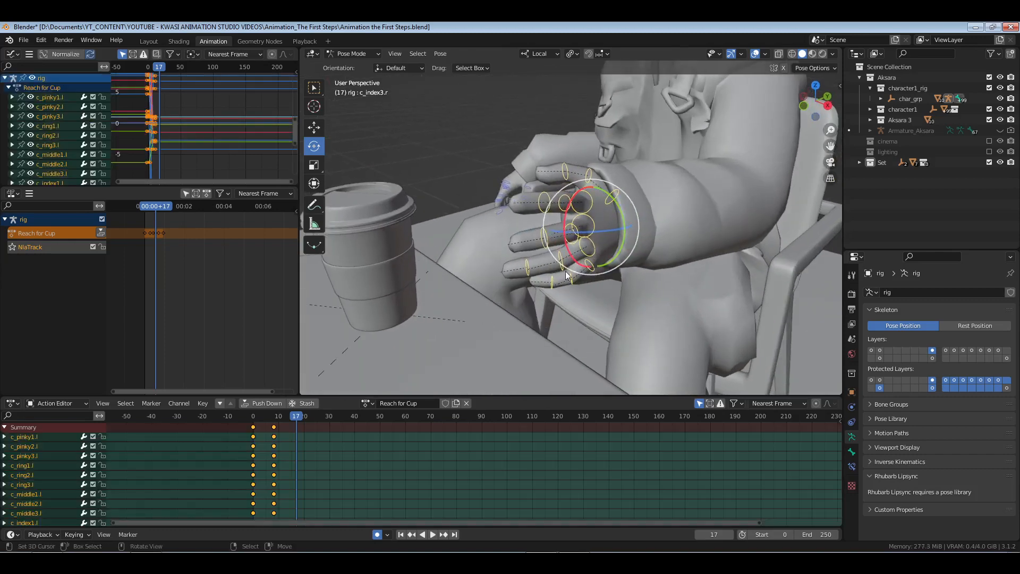
{"action": "left_click", "coordinate": [591, 250]}
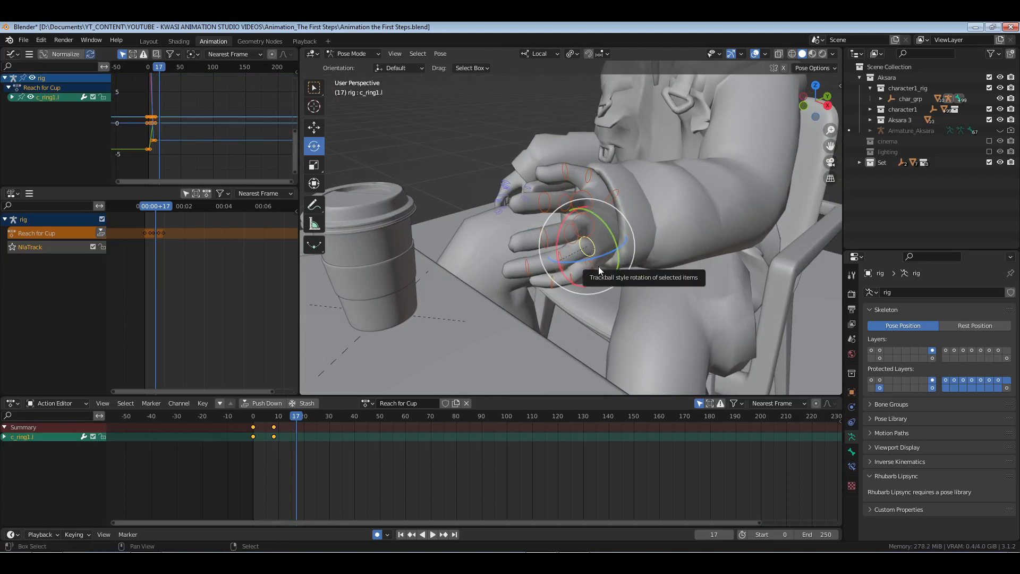
{"action": "left_click", "coordinate": [591, 264], "text": "shift"}
{"action": "left_click", "coordinate": [561, 262], "text": "shift"}
{"action": "left_click", "coordinate": [573, 281], "text": "shift"}
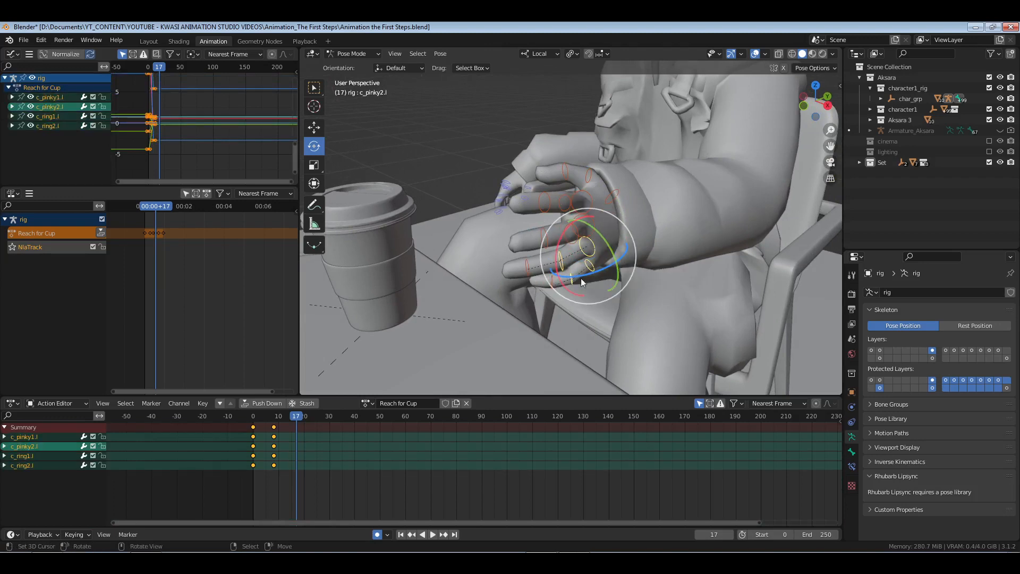
{"action": "middle_click_drag", "start_coordinate": [582, 279], "coordinate": [728, 185]}
{"action": "left_click_drag", "start_coordinate": [727, 185], "coordinate": [713, 160]}
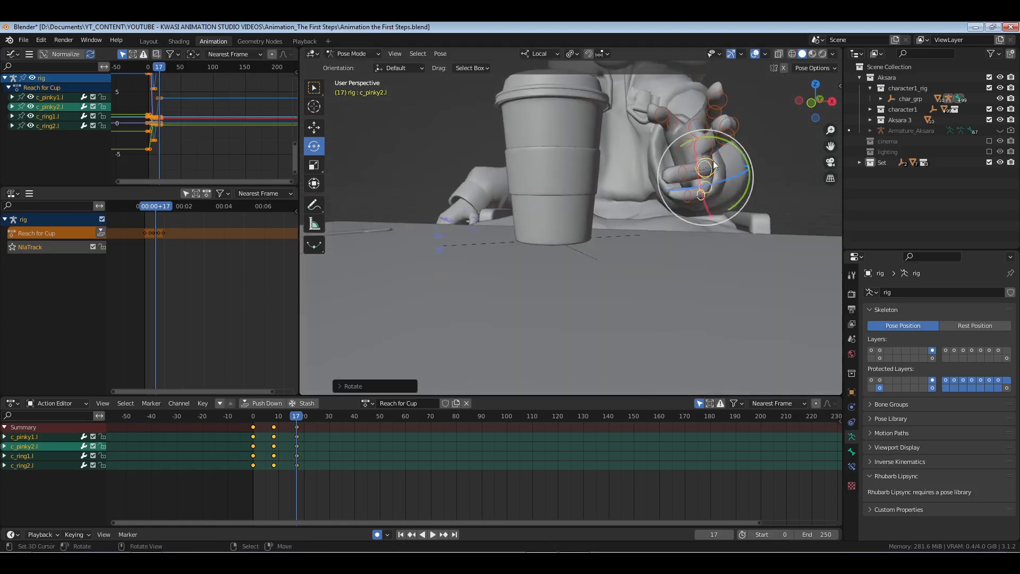
- At frame 17, rotate c_index2.l and the neighbouring middle finger joint control of the left hand
{"action": "middle_click_drag", "start_coordinate": [713, 160], "coordinate": [611, 166]}
{"action": "left_click", "coordinate": [546, 158]}
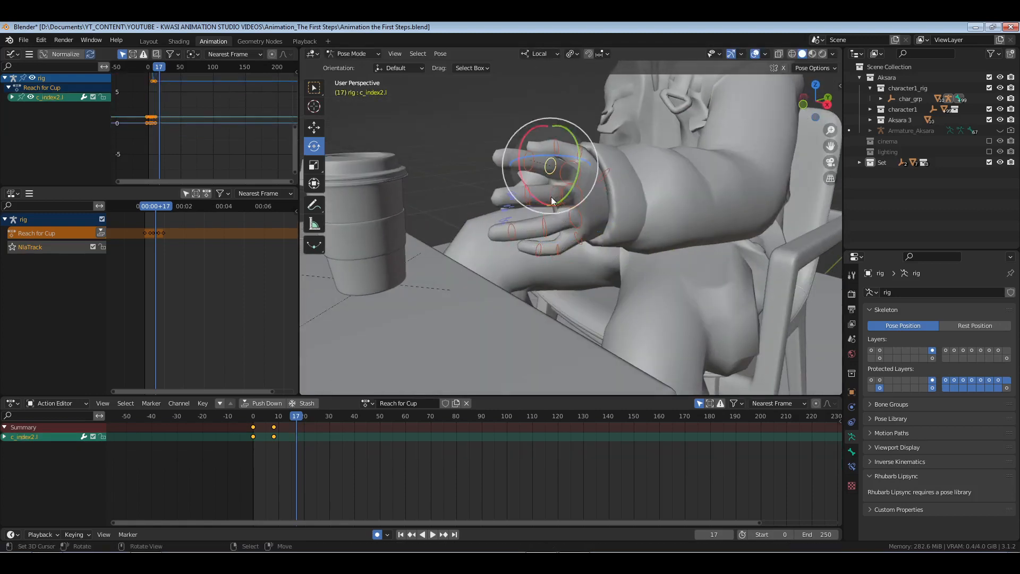
{"action": "left_click", "coordinate": [551, 197], "text": "shift"}
{"action": "middle_click_drag", "start_coordinate": [539, 241], "coordinate": [725, 176]}
{"action": "left_click_drag", "start_coordinate": [725, 176], "coordinate": [754, 189]}
- Rotate c_index1.l and c_middle1.l about their local Z axis at frame 17
{"action": "middle_click_drag", "start_coordinate": [754, 189], "coordinate": [624, 263]}
{"action": "left_click", "coordinate": [538, 189]}
{"action": "left_click", "coordinate": [548, 215], "text": "shift"}
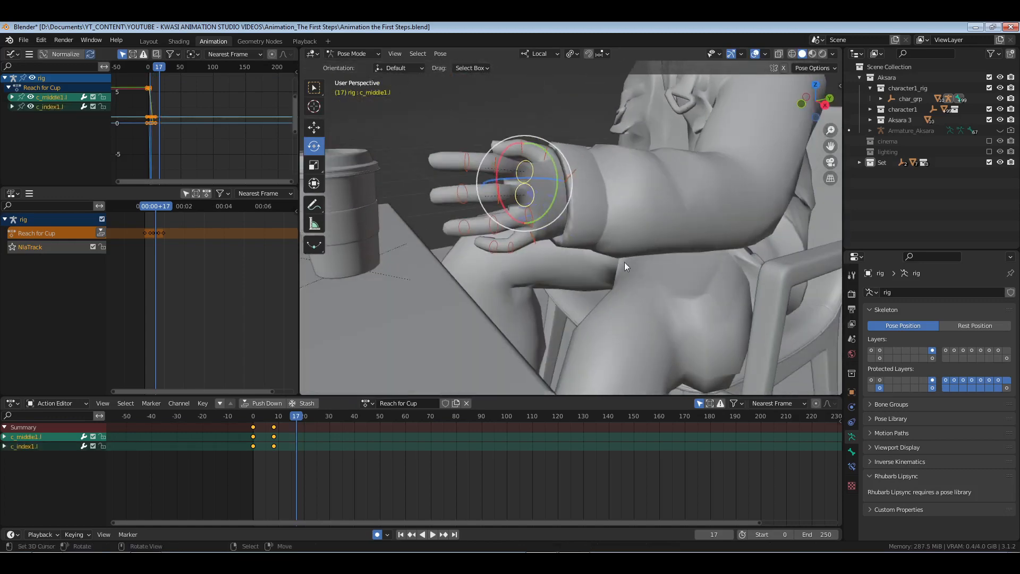
{"action": "key", "text": "r"}
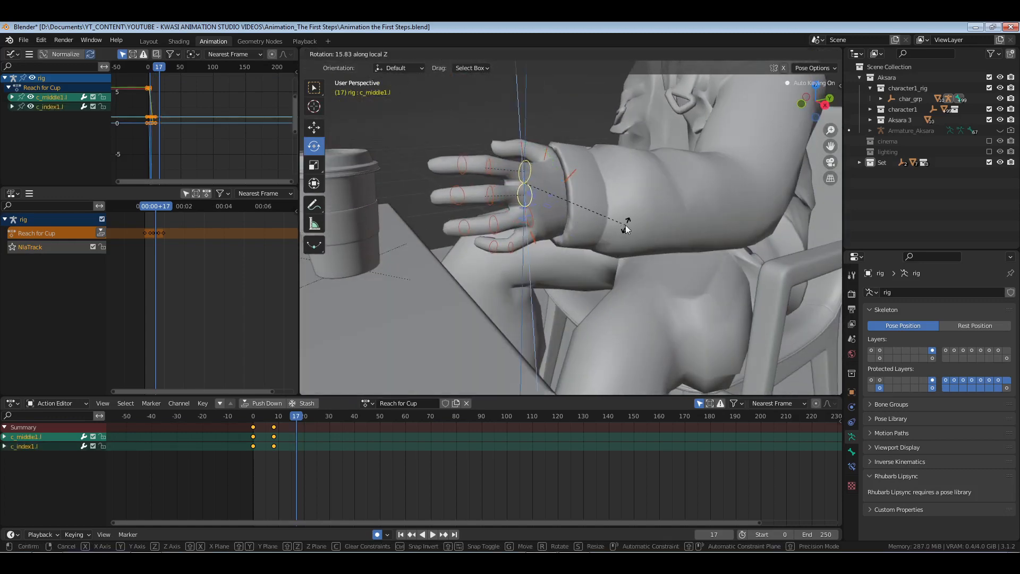
{"action": "left_click", "coordinate": [626, 221]}
{"action": "middle_click_drag", "start_coordinate": [626, 221], "coordinate": [603, 241]}
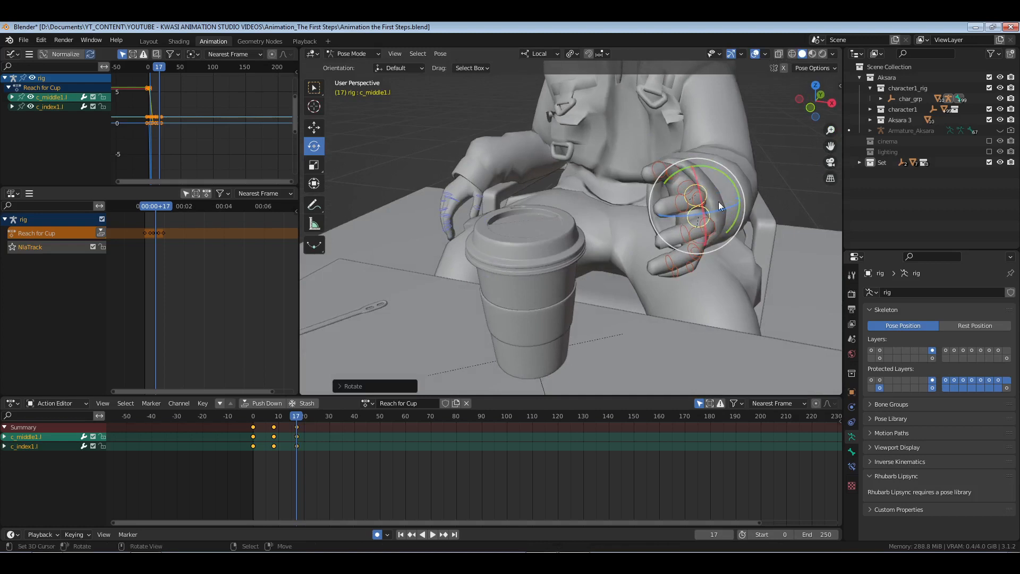
- Deselect the finger controls, display only the armature's first bone layer and select c_hand_ik.l
{"action": "key", "text": "alt+a"}
{"action": "left_click", "coordinate": [873, 350]}
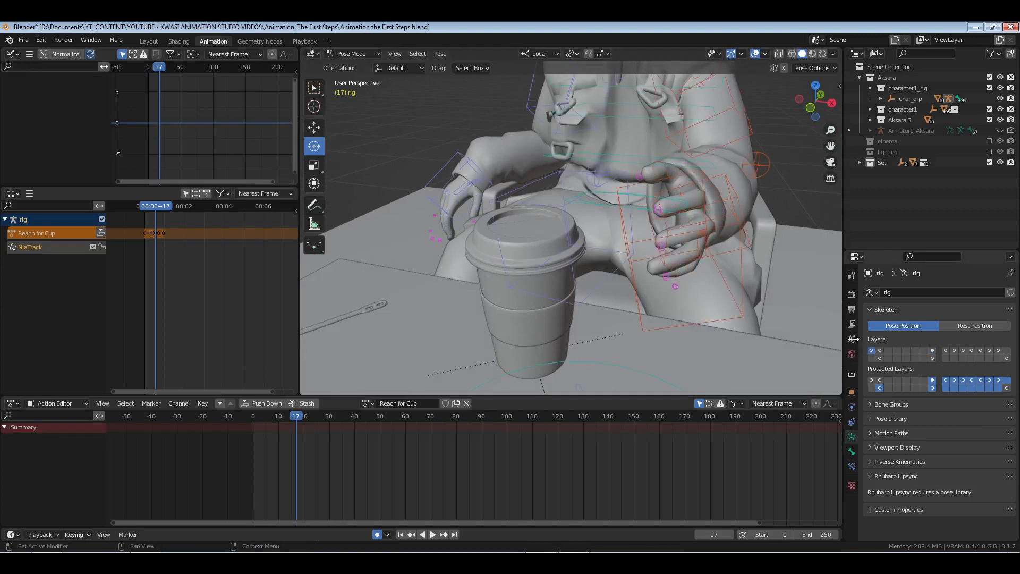
{"action": "middle_click_drag", "start_coordinate": [808, 255], "coordinate": [665, 219]}
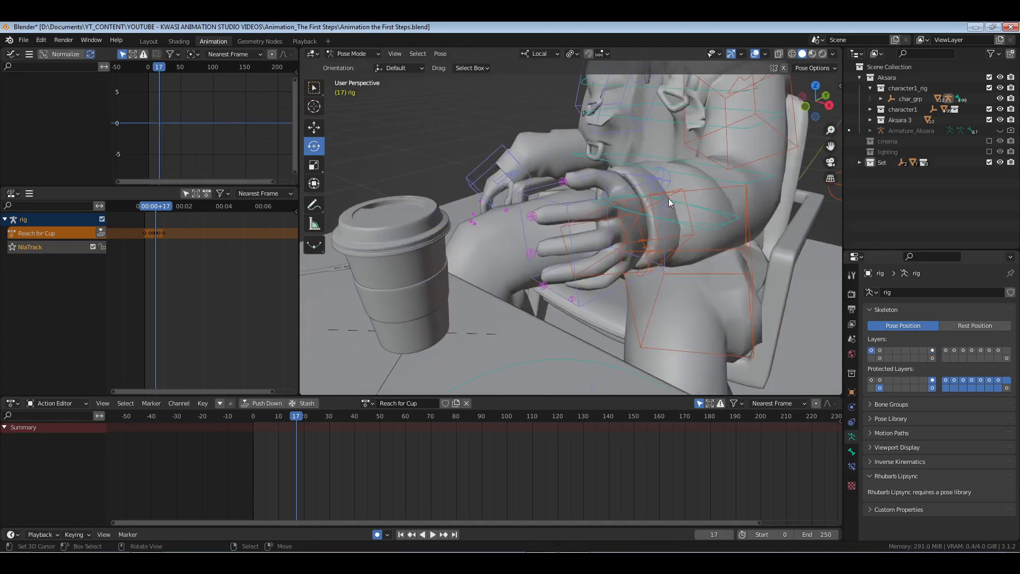
{"action": "left_click", "coordinate": [668, 199]}
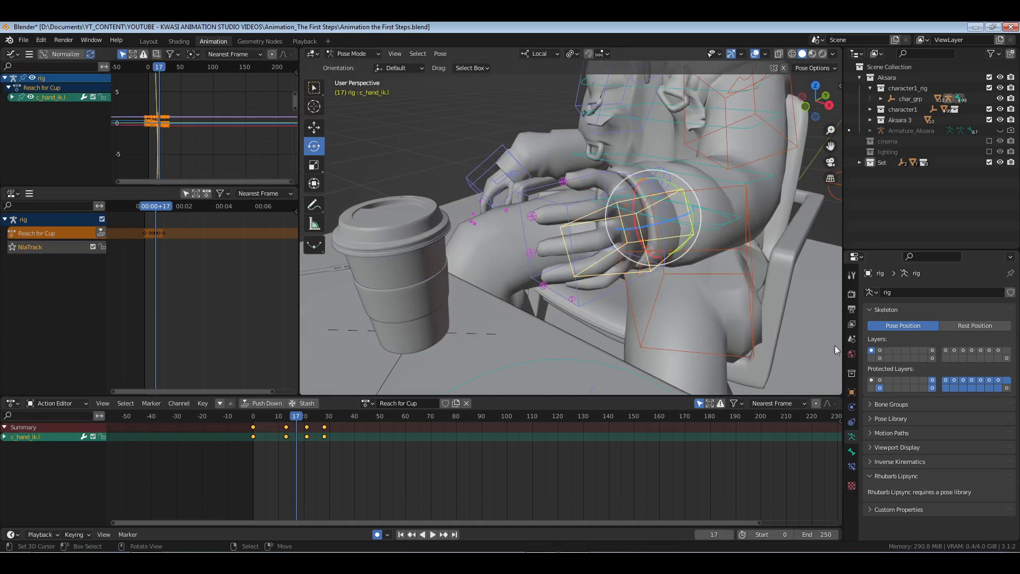
- Examine which controls sit on the armature's second bone layer, including c_stretch_arm_pin.l
{"action": "left_click", "coordinate": [878, 359], "text": "shift"}
{"action": "left_click", "coordinate": [878, 360], "text": "shift"}
{"action": "scroll", "coordinate": [684, 214], "scroll_direction": "down", "scroll_amount": 5}
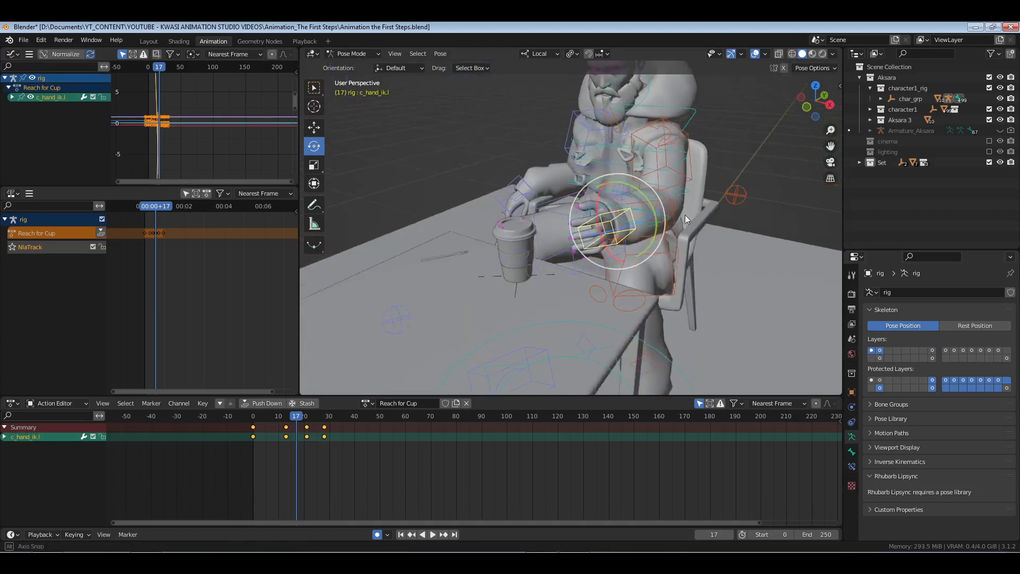
{"action": "middle_click_drag", "start_coordinate": [684, 215], "coordinate": [702, 212]}
{"action": "middle_click_drag", "start_coordinate": [653, 162], "coordinate": [698, 203]}
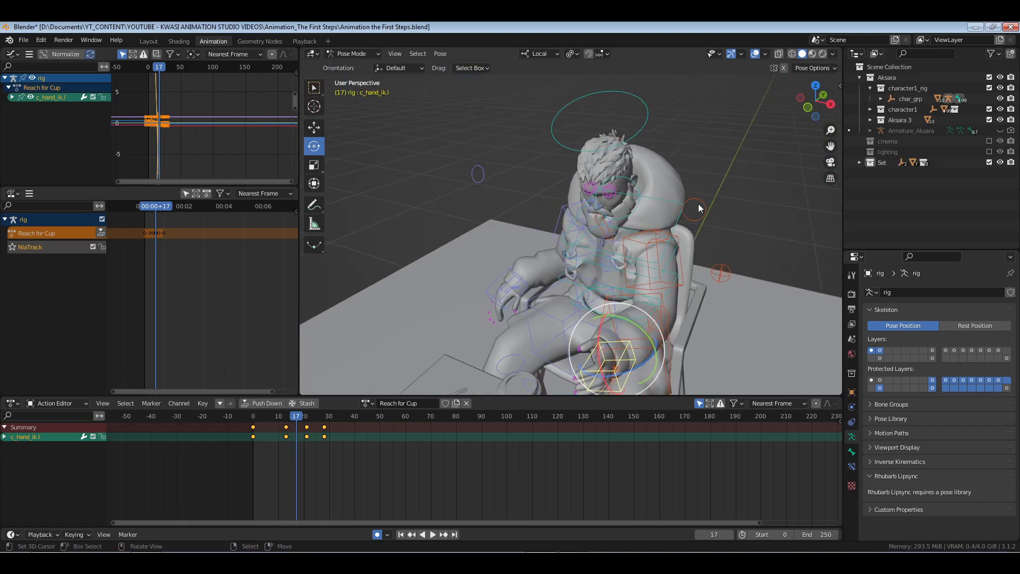
{"action": "left_click", "coordinate": [879, 351]}
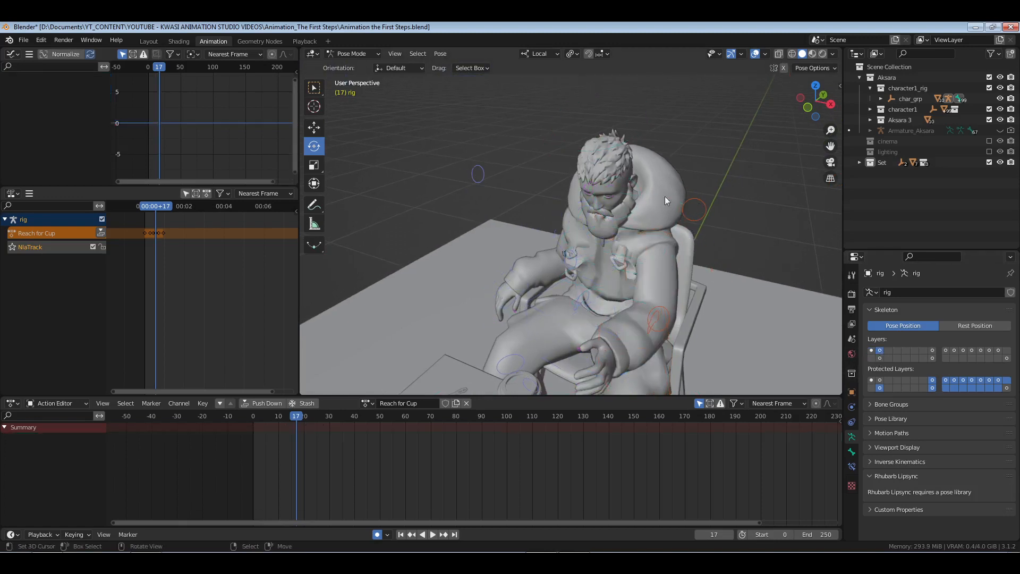
{"action": "left_click", "coordinate": [703, 206]}
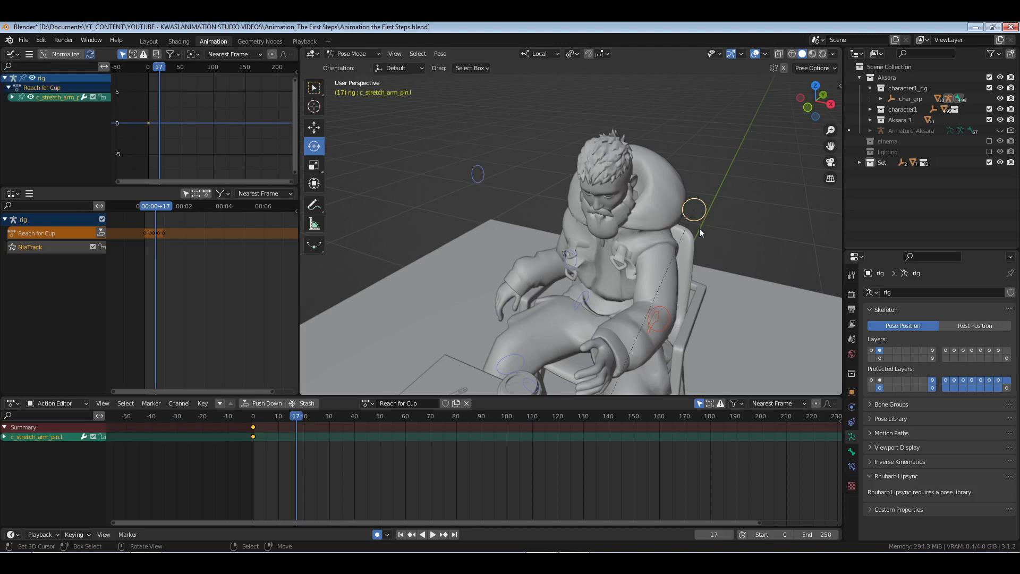
{"action": "left_click", "coordinate": [872, 351]}
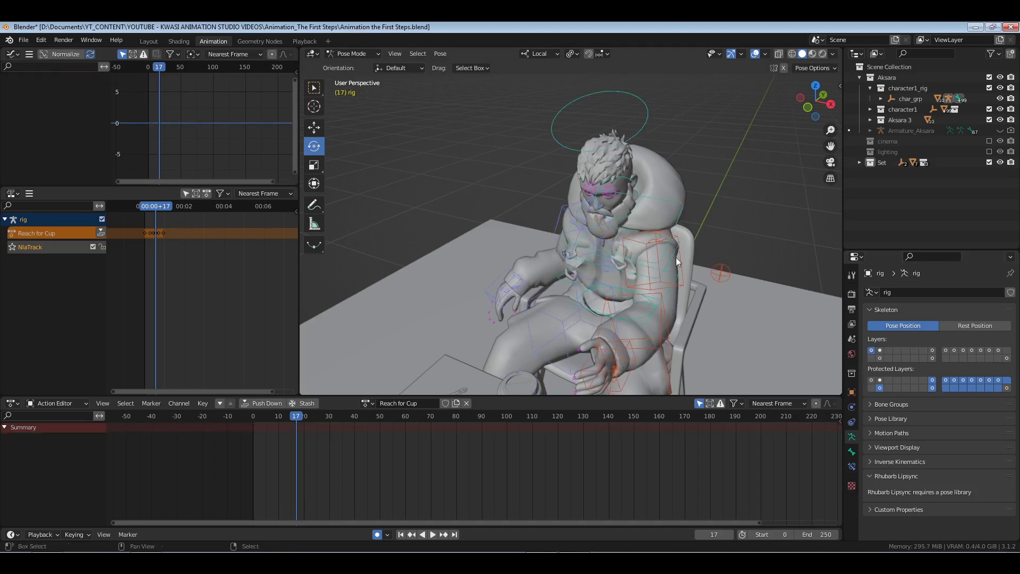
- Display the armature's first and second bone layers together and select c_hand_ik.l
{"action": "middle_click_drag", "start_coordinate": [676, 257], "coordinate": [646, 234]}
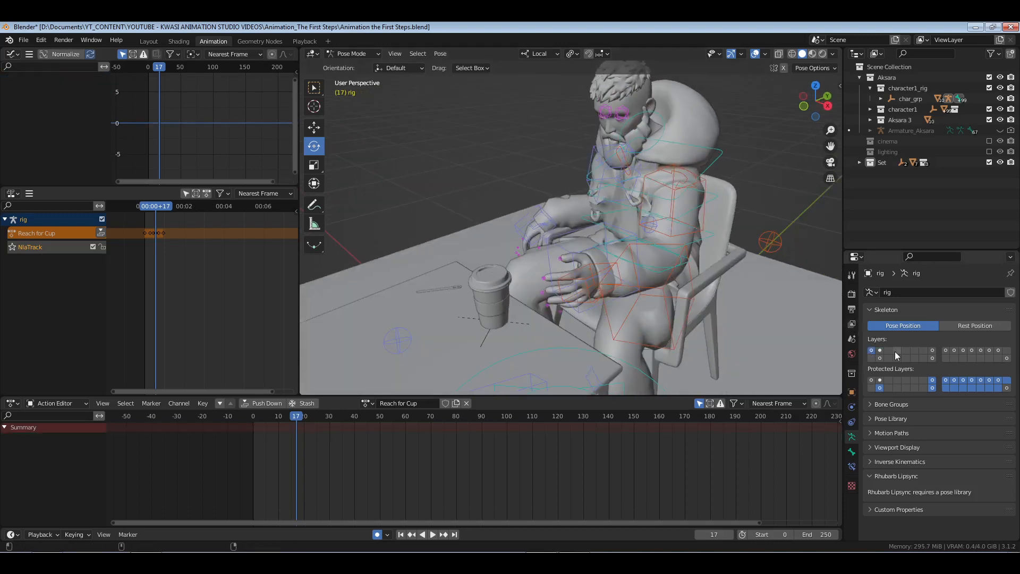
{"action": "left_click", "coordinate": [880, 352], "text": "shift"}
{"action": "left_click", "coordinate": [871, 351]}
{"action": "left_click", "coordinate": [880, 352], "text": "shift"}
{"action": "left_click", "coordinate": [602, 271]}
{"action": "scroll", "coordinate": [619, 287], "scroll_direction": "up", "scroll_amount": 8}
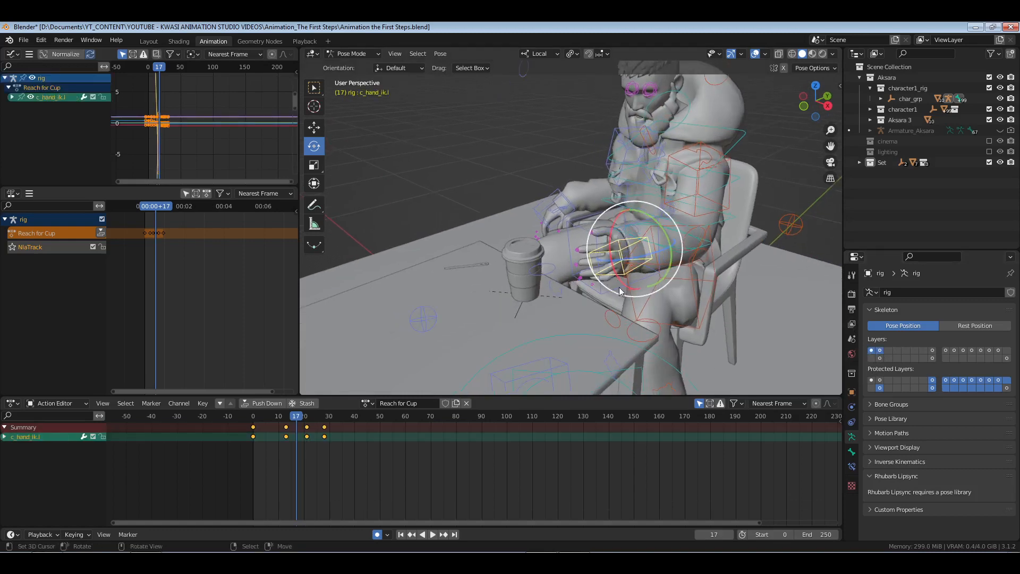
- Adjust the left hand control's pose at frame 17, delete its keyframe at frame 21 and play the action
{"action": "left_click_drag", "start_coordinate": [717, 232], "coordinate": [738, 244]}
{"action": "right_click", "coordinate": [307, 428]}
{"action": "key", "text": "x"}
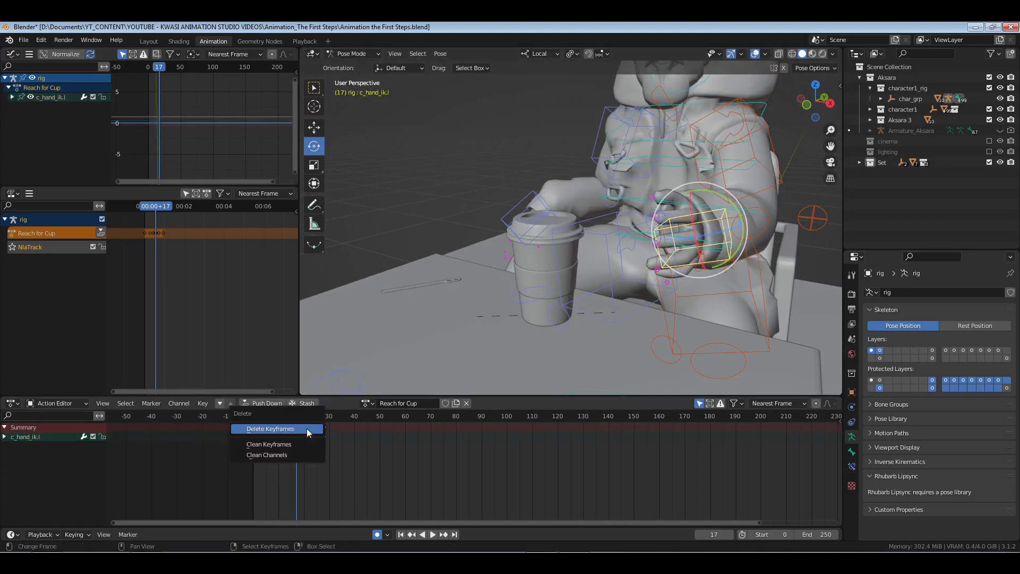
{"action": "left_click", "coordinate": [307, 428]}
{"action": "left_click", "coordinate": [248, 455]}
{"action": "key", "text": "space"}
{"action": "key", "text": "space"}
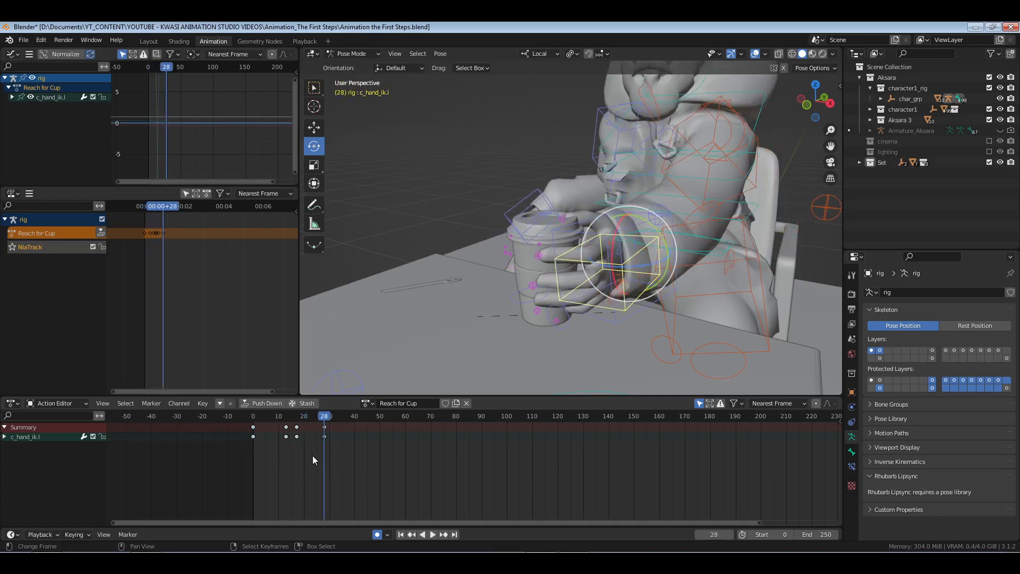
- Move the left hand control's keyframe at frame 17 to frame 21 and play back the reach
{"action": "left_click", "coordinate": [296, 436]}
{"action": "key", "text": "g"}
{"action": "left_click", "coordinate": [317, 460]}
{"action": "left_click", "coordinate": [252, 455]}
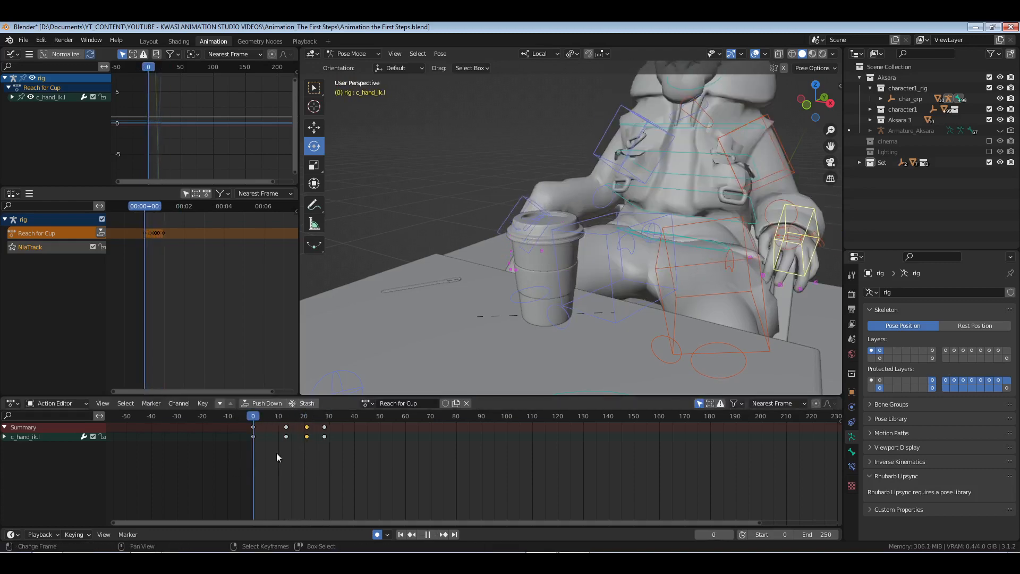
{"action": "key", "text": "space"}
{"action": "key", "text": "space"}
{"action": "left_click_drag", "start_coordinate": [253, 458], "coordinate": [291, 466]}
{"action": "key", "text": "space"}
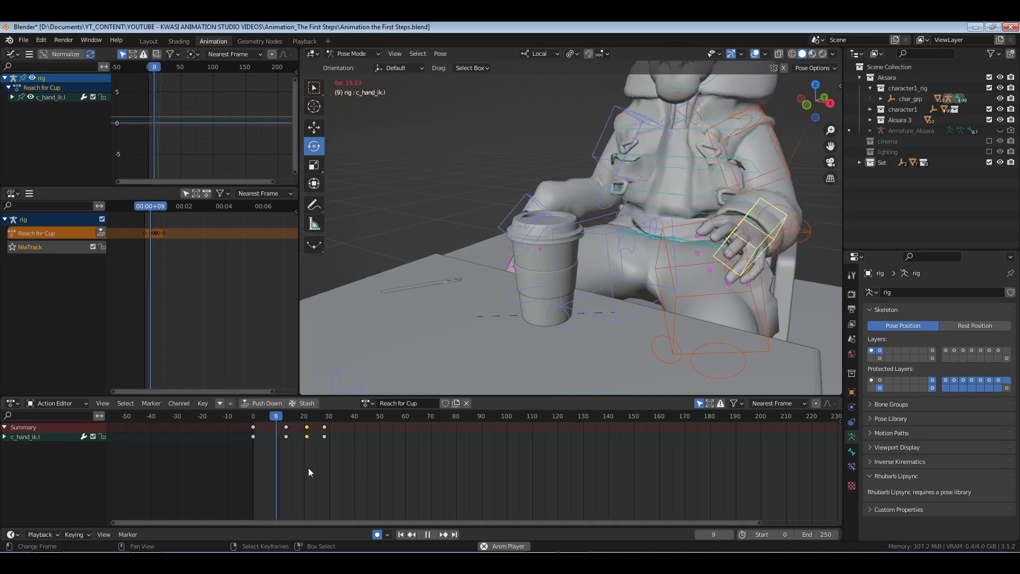
{"action": "mouse_move", "coordinate": [295, 464]}
{"action": "left_mouse_down"}
{"action": "mouse_move", "coordinate": [321, 461]}
{"action": "mouse_move", "coordinate": [306, 461]}
{"action": "left_mouse_up"}
- Delete the left hand control's keyframe at frame 21 and play the action from the start
{"action": "right_click_drag", "start_coordinate": [299, 421], "coordinate": [313, 436]}
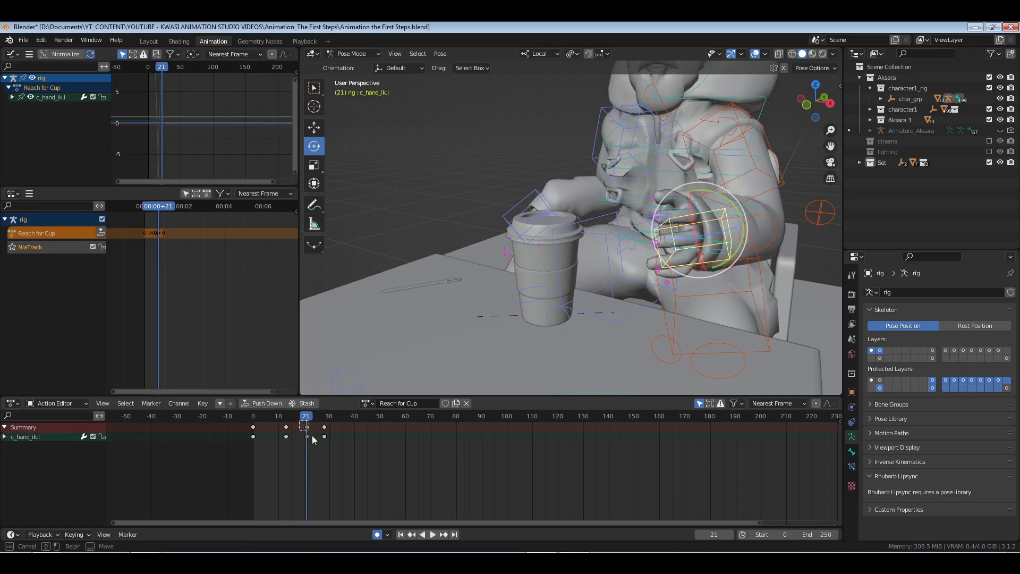
{"action": "key", "text": "x"}
{"action": "left_click", "coordinate": [315, 455]}
{"action": "left_click", "coordinate": [253, 456]}
{"action": "key", "text": "space"}
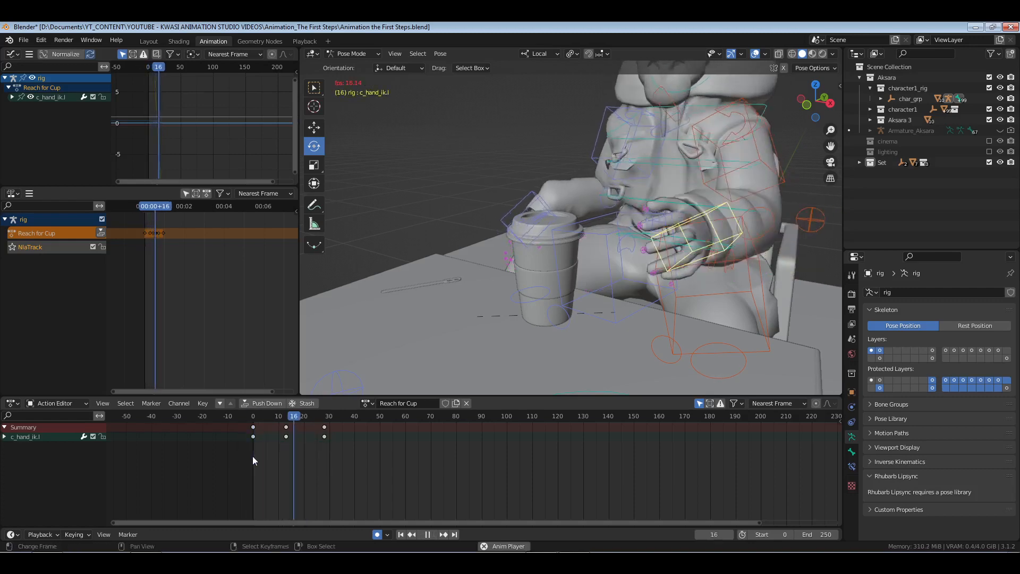
{"action": "key", "text": "space"}
- Adjust the left hand control's pose at frame 20 and play back the reach towards the cup
{"action": "left_click_drag", "start_coordinate": [282, 449], "coordinate": [286, 449]}
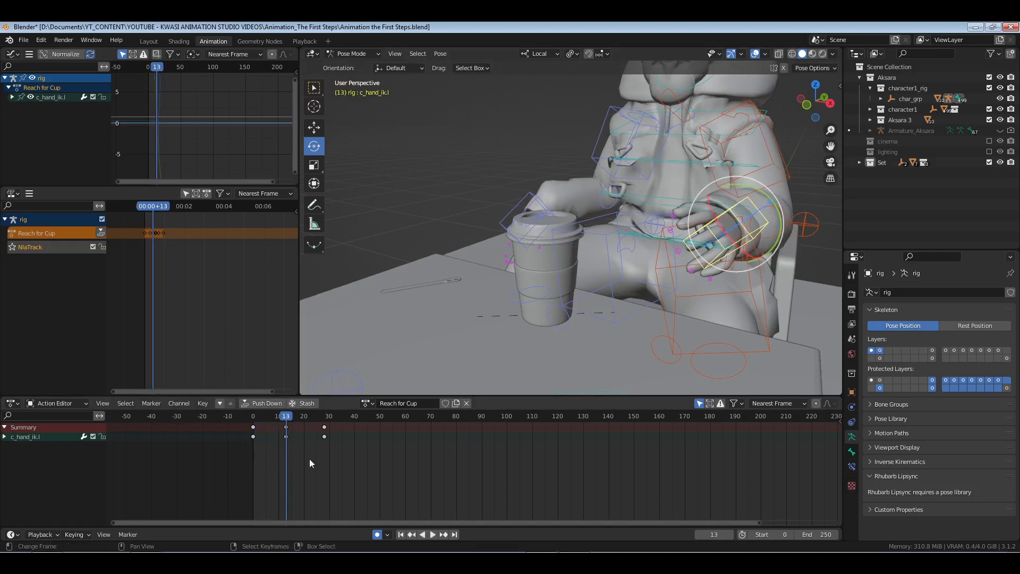
{"action": "left_click", "coordinate": [308, 451]}
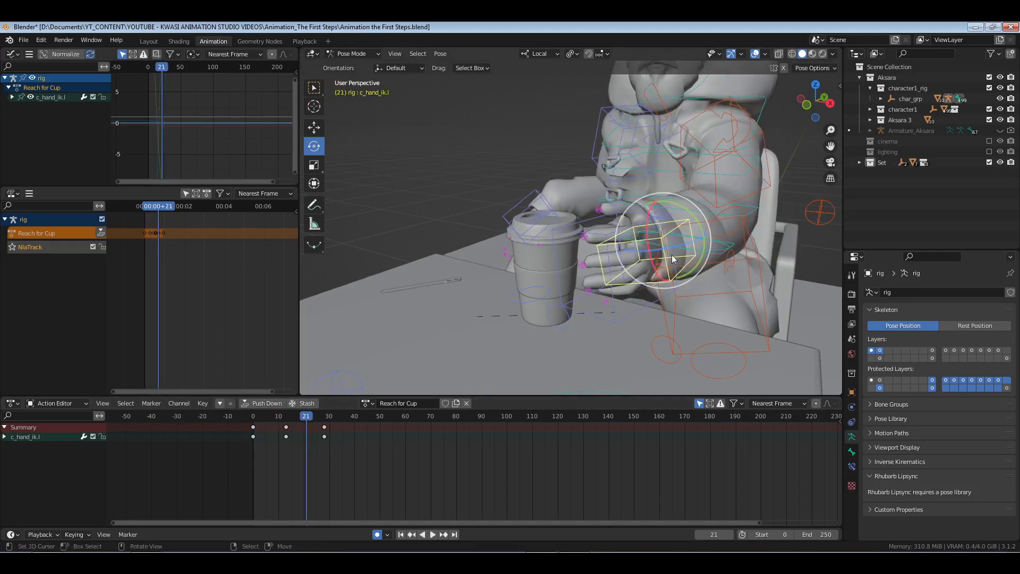
{"action": "left_click", "coordinate": [304, 441]}
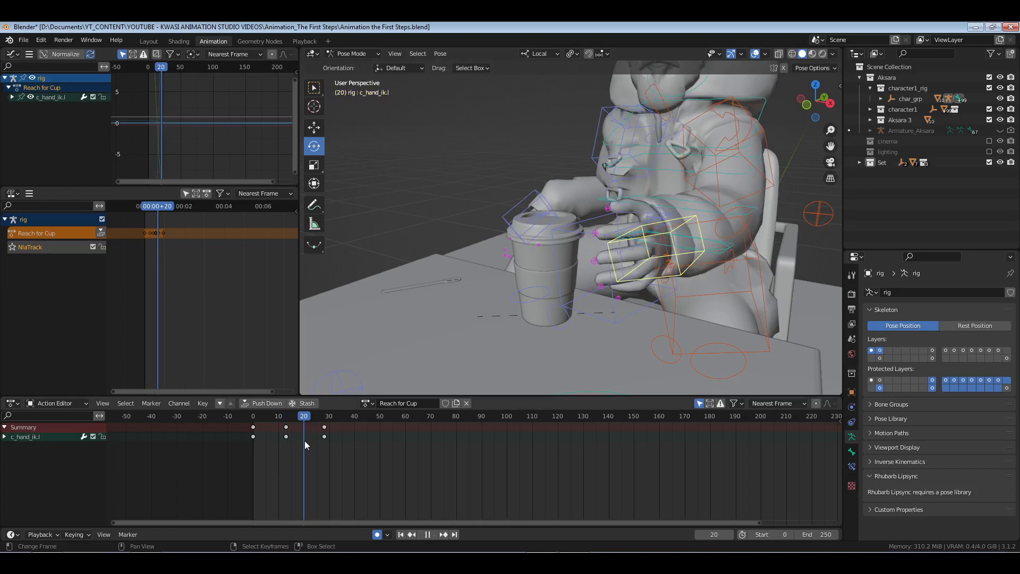
{"action": "left_click_drag", "start_coordinate": [701, 212], "coordinate": [674, 260]}
{"action": "mouse_move", "coordinate": [675, 260]}
{"action": "middle_mouse_down"}
{"action": "mouse_move", "coordinate": [699, 245]}
{"action": "mouse_move", "coordinate": [692, 252]}
{"action": "middle_mouse_up"}
{"action": "left_click_drag", "start_coordinate": [724, 238], "coordinate": [325, 448]}
{"action": "key", "text": "space"}
{"action": "key", "text": "space"}
- Move the left hand control about 0.016 m down and forward against the cup at frame 28, working in the right orthographic view
{"action": "middle_click_drag", "start_coordinate": [508, 348], "coordinate": [559, 248]}
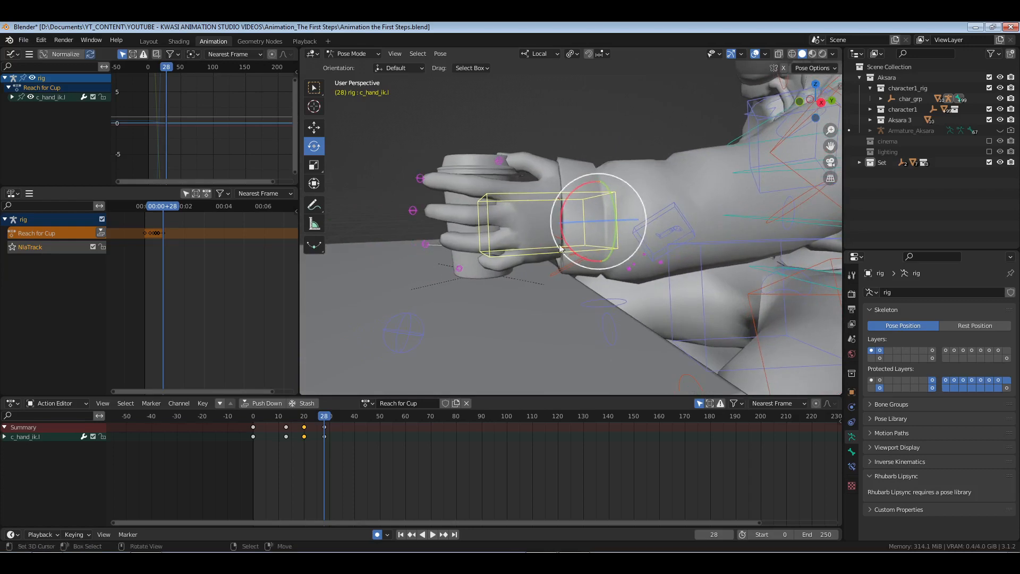
{"action": "middle_click_drag", "start_coordinate": [619, 228], "coordinate": [605, 228]}
{"action": "key", "text": "KP_3"}
{"action": "key", "text": "KP_Decimal"}
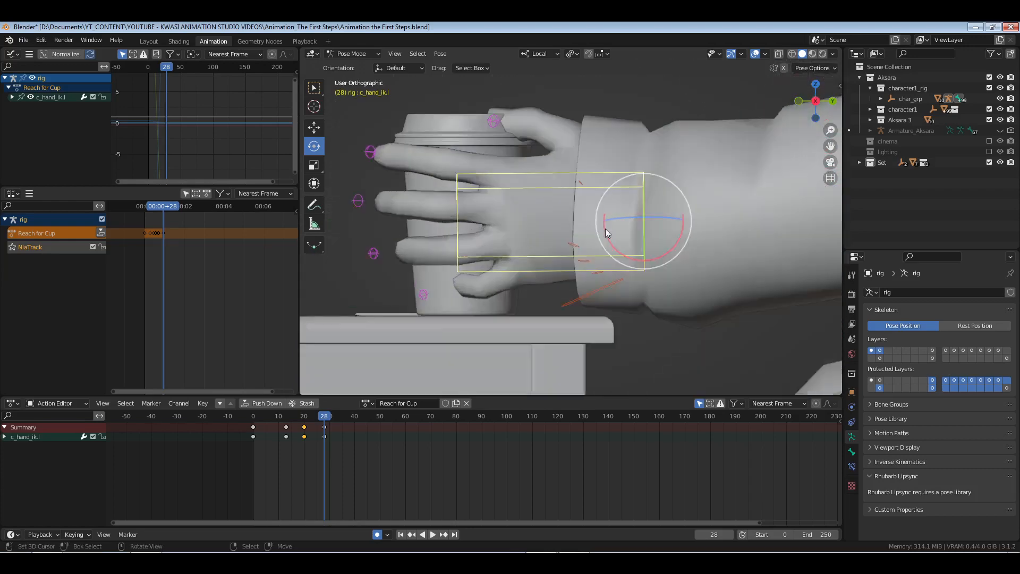
{"action": "key", "text": "g"}
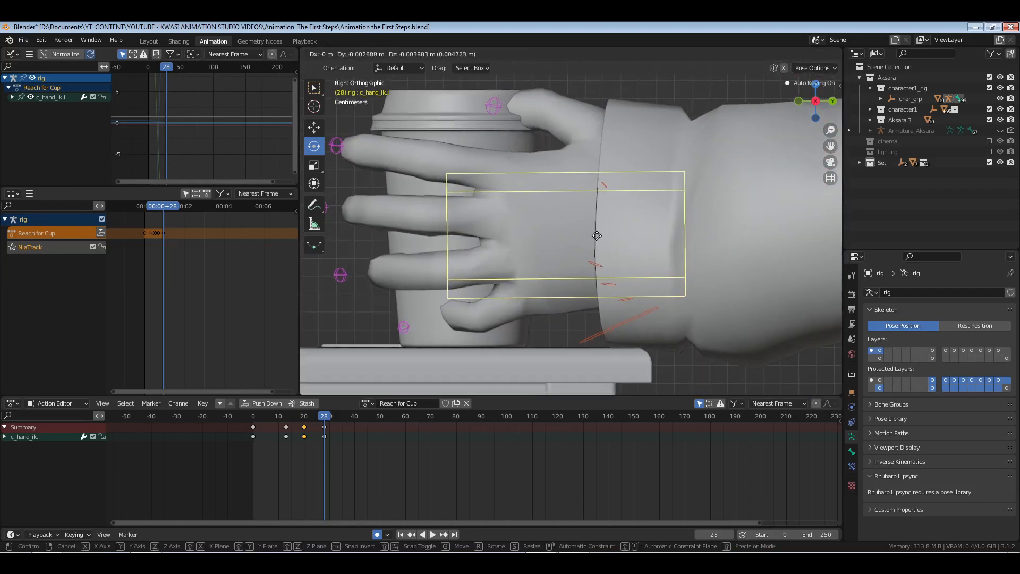
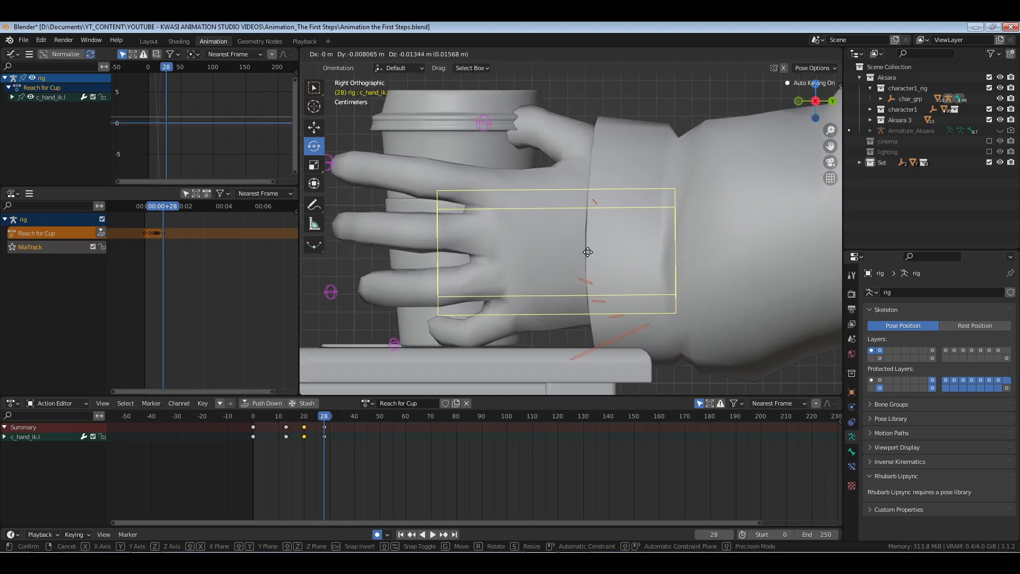
{"action": "left_click", "coordinate": [588, 252]}
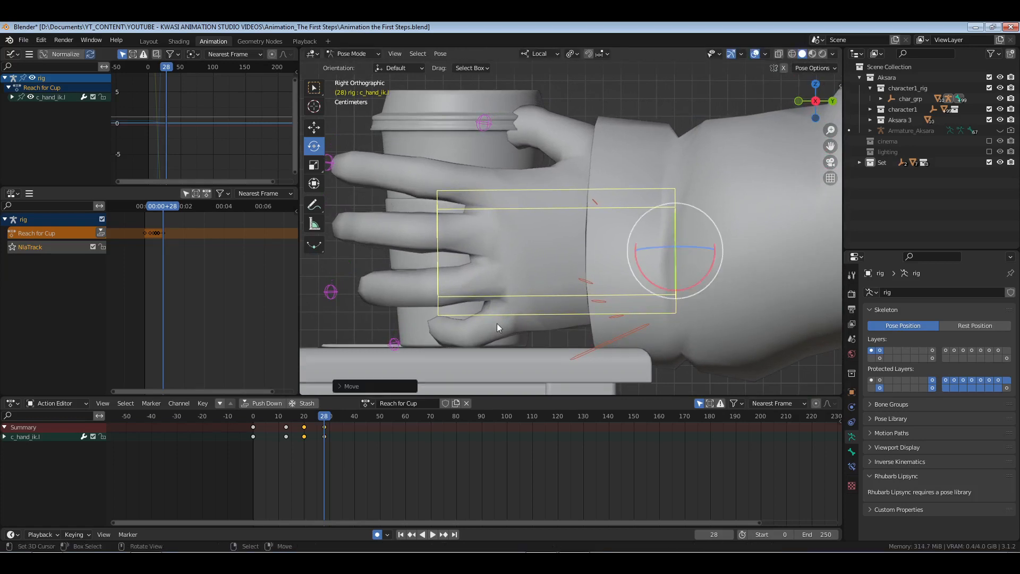
- Show only the bone layer with the finger controls and keyframe all of them at frame 17
{"action": "left_click", "coordinate": [728, 298]}
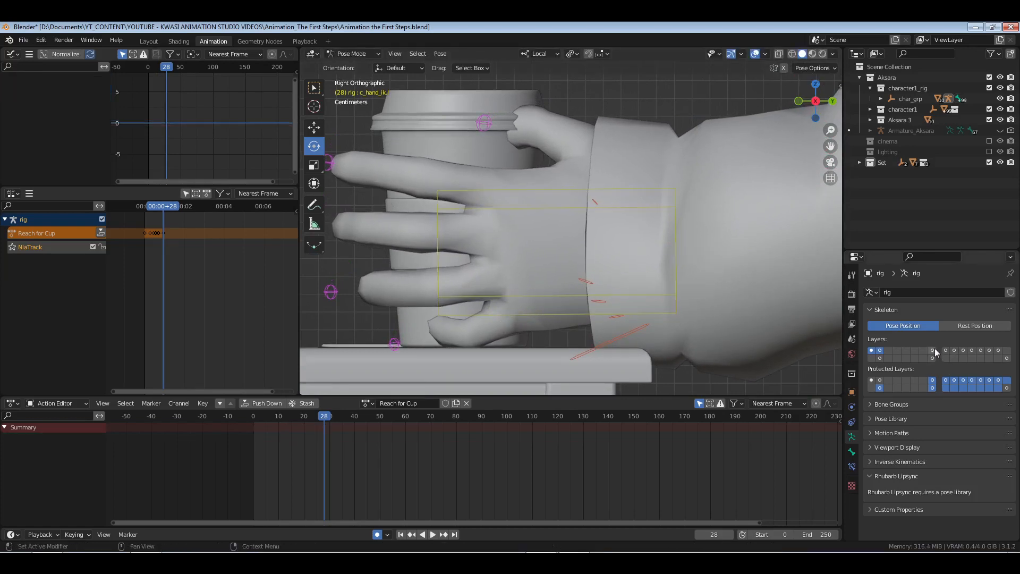
{"action": "left_click", "coordinate": [933, 350]}
{"action": "middle_click_drag", "start_coordinate": [675, 289], "coordinate": [554, 308]}
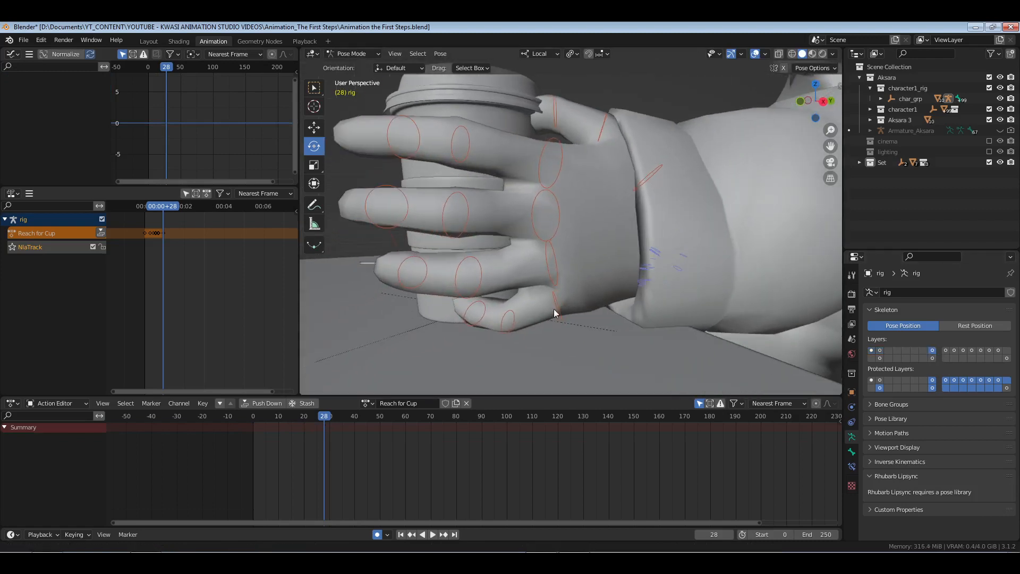
{"action": "left_click_drag", "start_coordinate": [555, 308], "coordinate": [473, 322]}
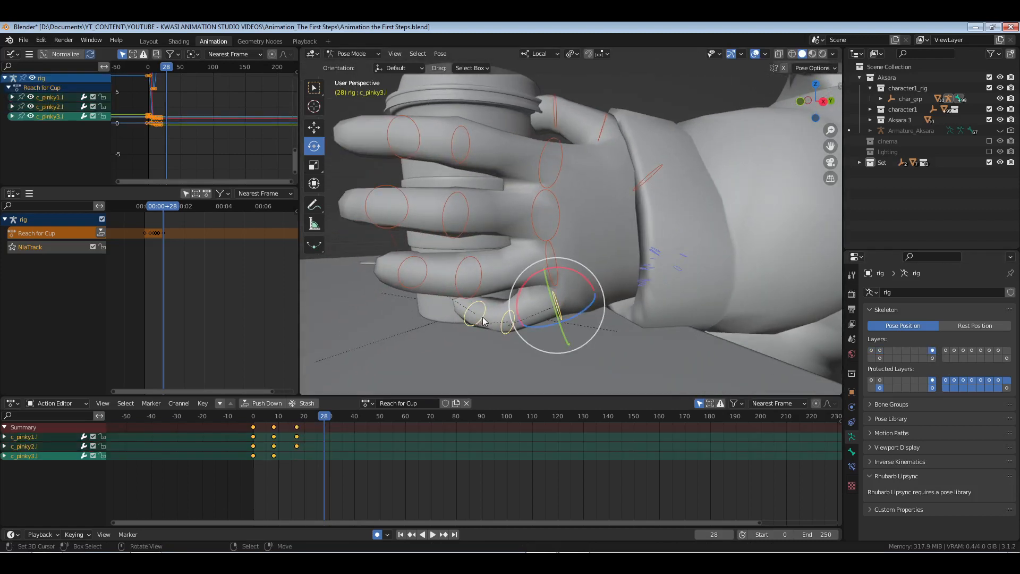
{"action": "key", "text": "a"}
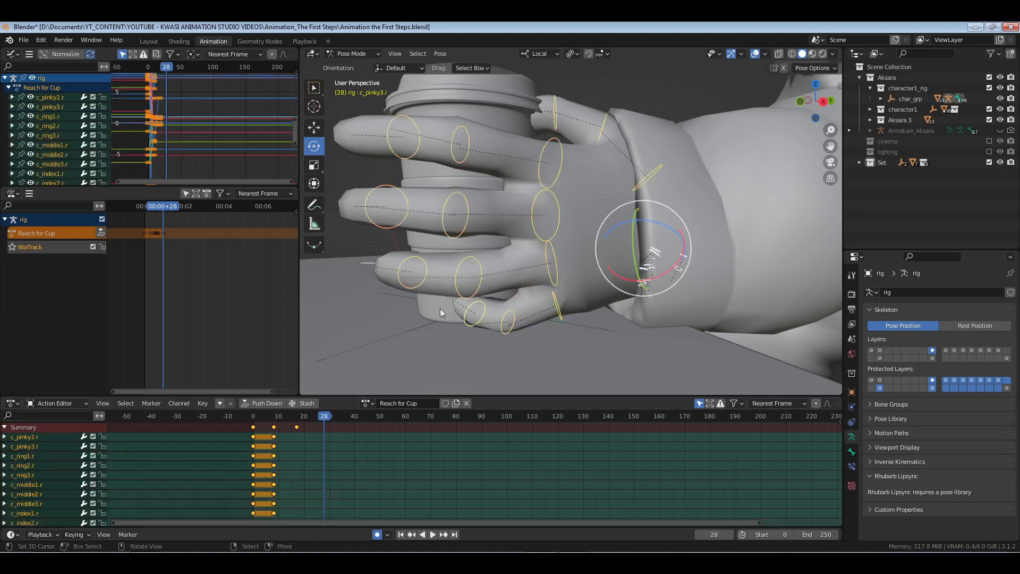
{"action": "left_click", "coordinate": [297, 419]}
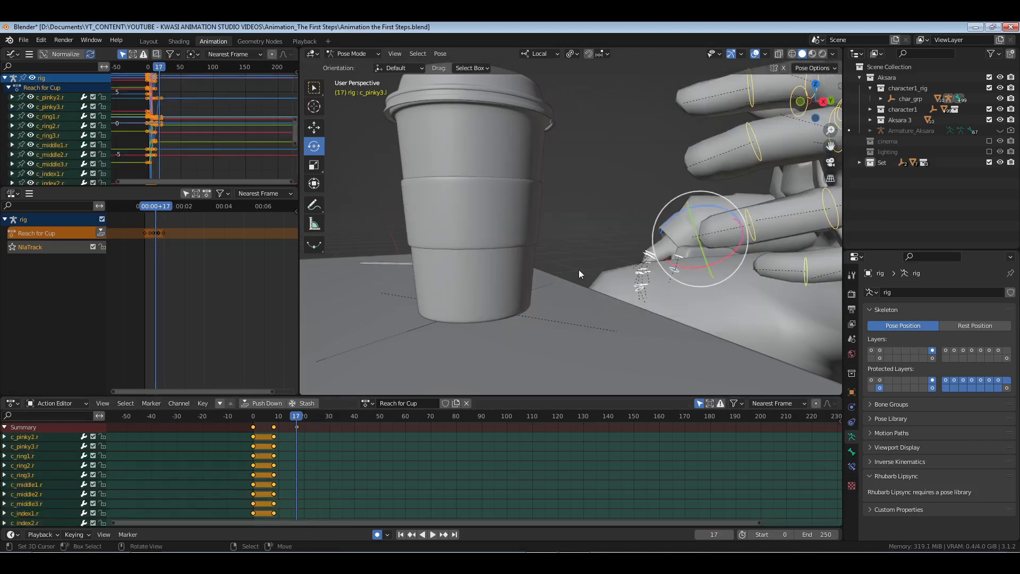
{"action": "key", "text": "i"}
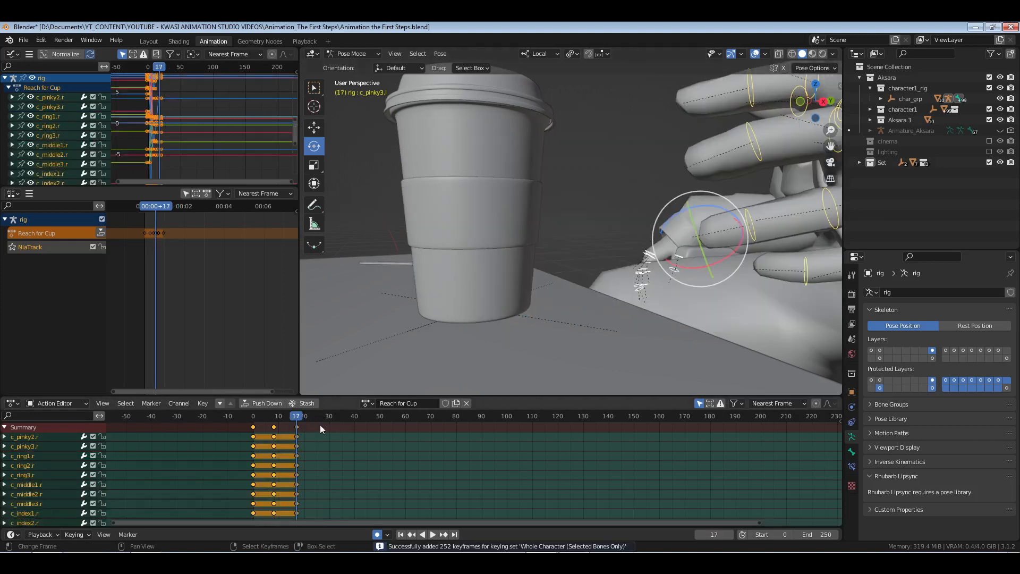
- Play the action through to frame 28 and clear the rotation of the left hand's three pinky controls there
{"action": "key", "text": "space"}
{"action": "key", "text": "space"}
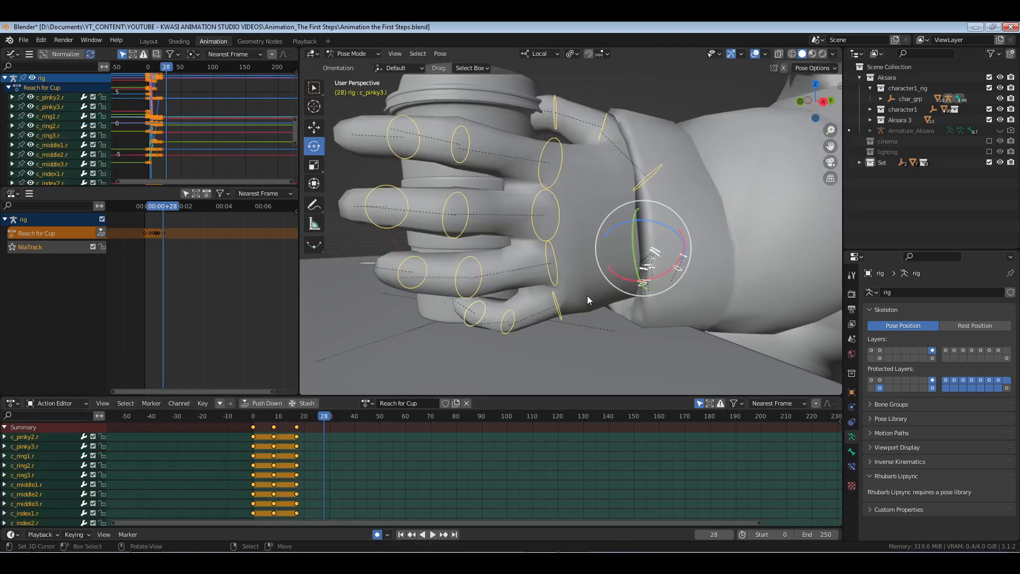
{"action": "key", "text": "alt+a"}
{"action": "right_click", "coordinate": [554, 306]}
{"action": "right_click", "coordinate": [509, 321], "text": "shift"}
{"action": "right_click", "coordinate": [476, 319], "text": "shift"}
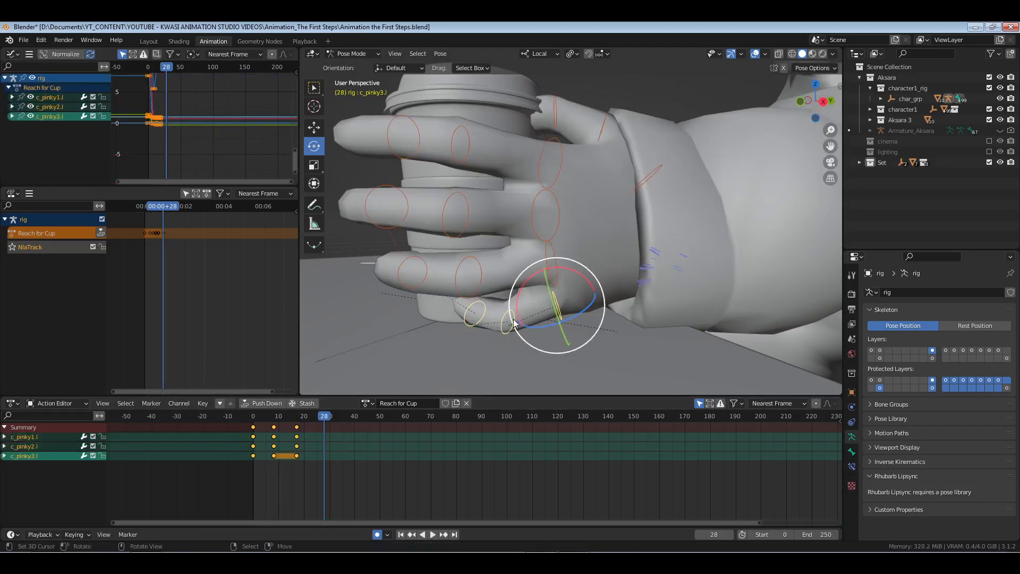
{"action": "key", "text": "alt+r"}
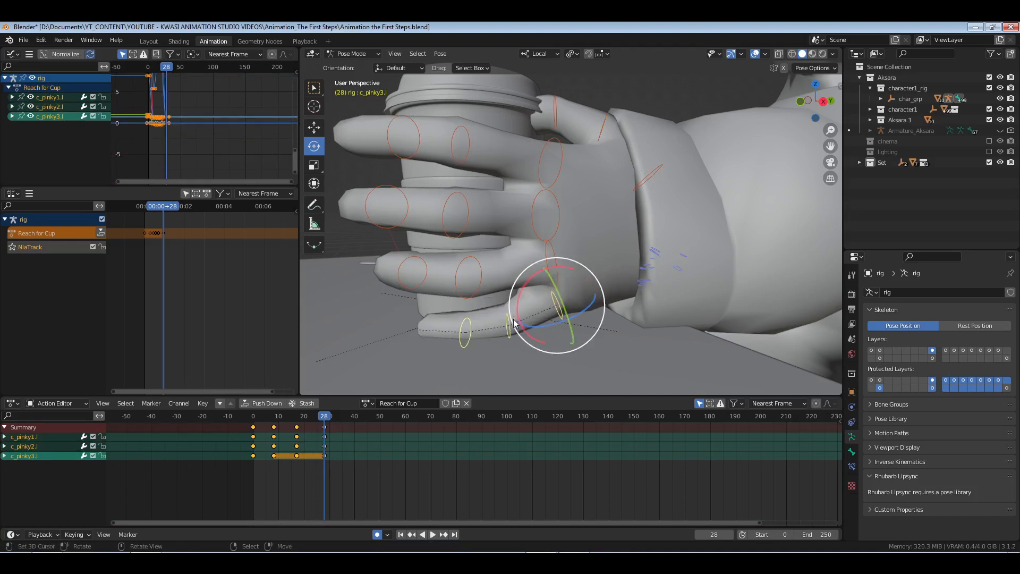
- Rotate the left pinky's base control at frame 28 to angle the finger towards the cup
{"action": "right_click", "coordinate": [558, 308]}
{"action": "middle_click_drag", "start_coordinate": [557, 308], "coordinate": [577, 311]}
{"action": "mouse_move", "coordinate": [540, 276]}
{"action": "left_mouse_down"}
{"action": "mouse_move", "coordinate": [551, 270]}
{"action": "mouse_move", "coordinate": [540, 277]}
{"action": "left_mouse_up"}
{"action": "middle_click_drag", "start_coordinate": [540, 276], "coordinate": [595, 273]}
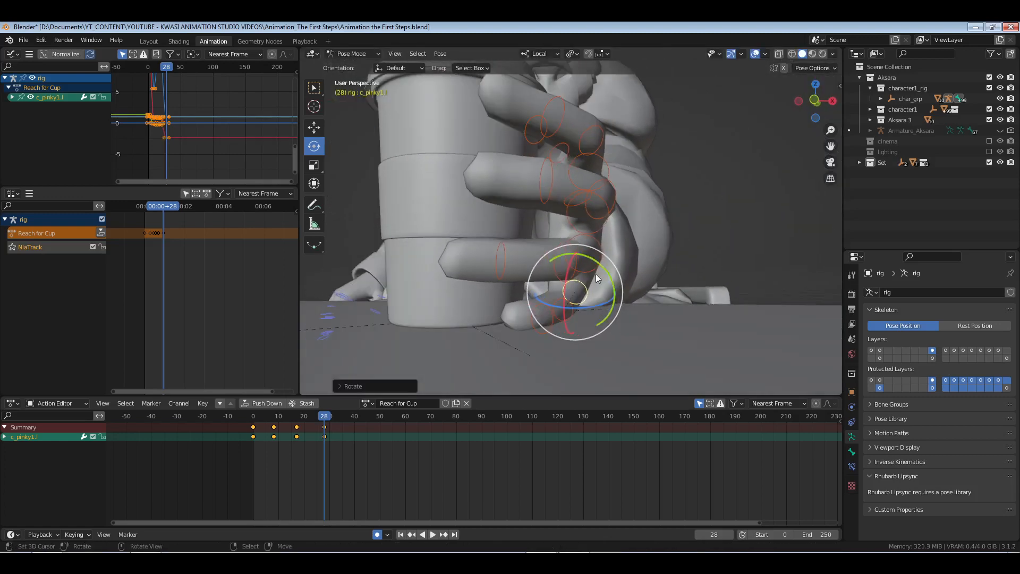
- Rotate the base controls of the left pinky and ring finger at frame 28 to fit the fingers around the cup
{"action": "left_click_drag", "start_coordinate": [598, 302], "coordinate": [586, 302]}
{"action": "left_click", "coordinate": [609, 258]}
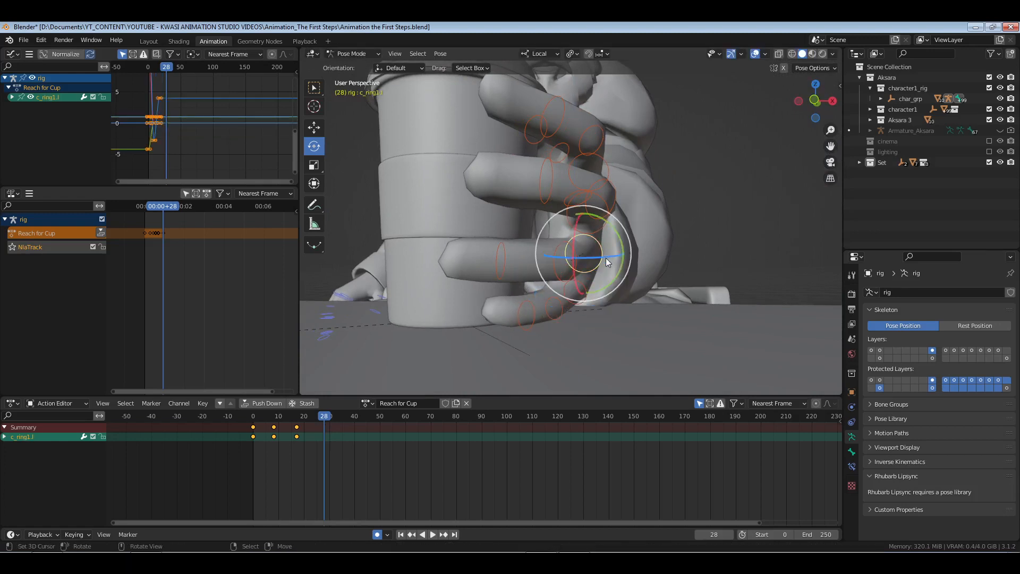
{"action": "left_click_drag", "start_coordinate": [606, 258], "coordinate": [603, 264]}
{"action": "middle_click_drag", "start_coordinate": [587, 283], "coordinate": [606, 321]}
{"action": "middle_click_drag", "start_coordinate": [657, 285], "coordinate": [659, 291]}
{"action": "key", "text": "r"}
{"action": "key", "text": "z"}
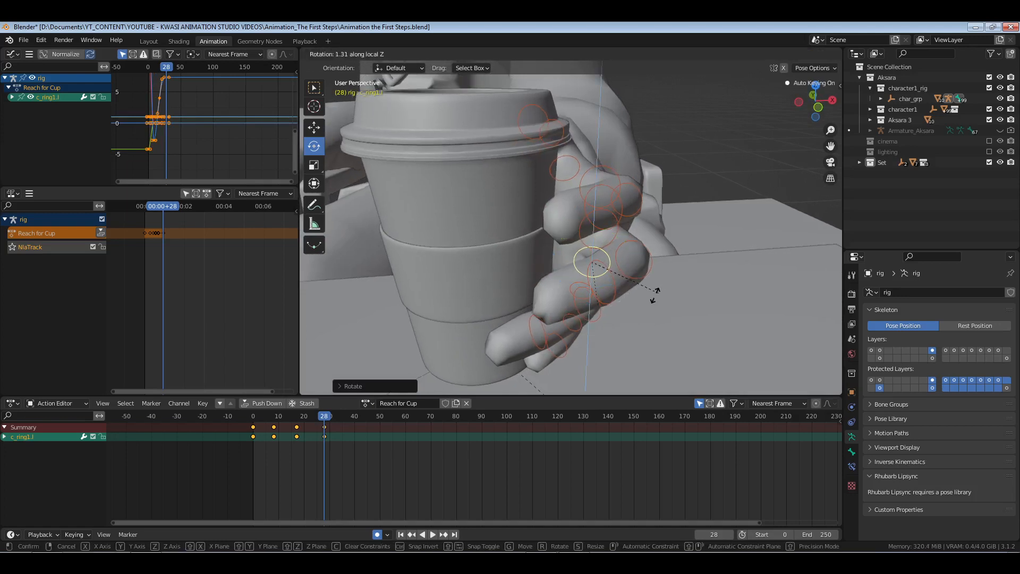
{"action": "left_click", "coordinate": [658, 289]}
- Rotate the base controls of the left middle and index fingers together at frame 28 to adjust their grip
{"action": "middle_click_drag", "start_coordinate": [661, 252], "coordinate": [591, 237]}
{"action": "right_click", "coordinate": [587, 228]}
{"action": "right_click", "coordinate": [589, 194], "text": "shift"}
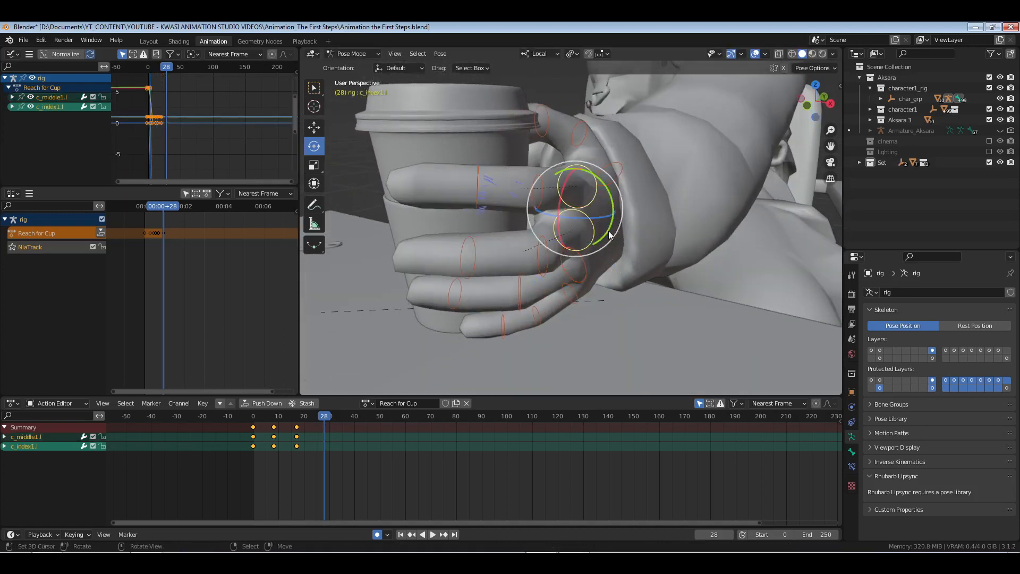
{"action": "left_click_drag", "start_coordinate": [610, 235], "coordinate": [612, 239]}
{"action": "middle_click_drag", "start_coordinate": [612, 239], "coordinate": [584, 231]}
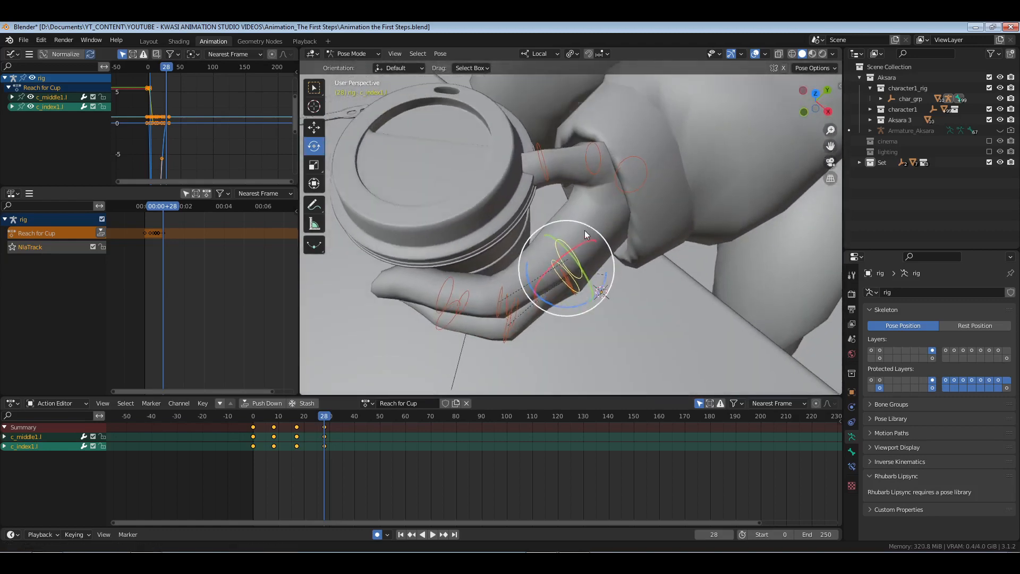
- Pose the left thumb against the cup at frame 28 by rotating its base, middle and tip controls
{"action": "right_click", "coordinate": [638, 184]}
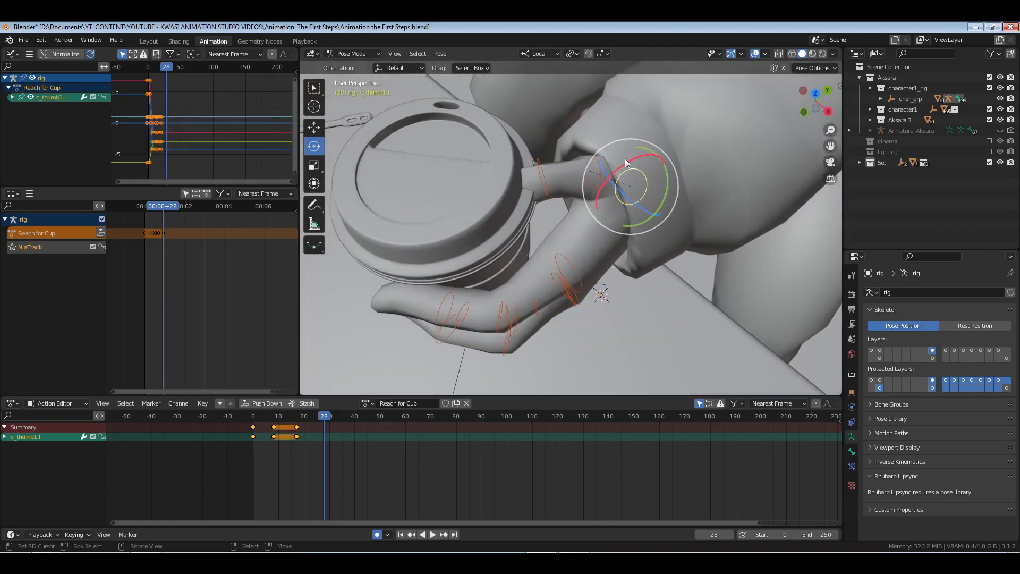
{"action": "left_click_drag", "start_coordinate": [625, 158], "coordinate": [555, 130]}
{"action": "right_click", "coordinate": [584, 142]}
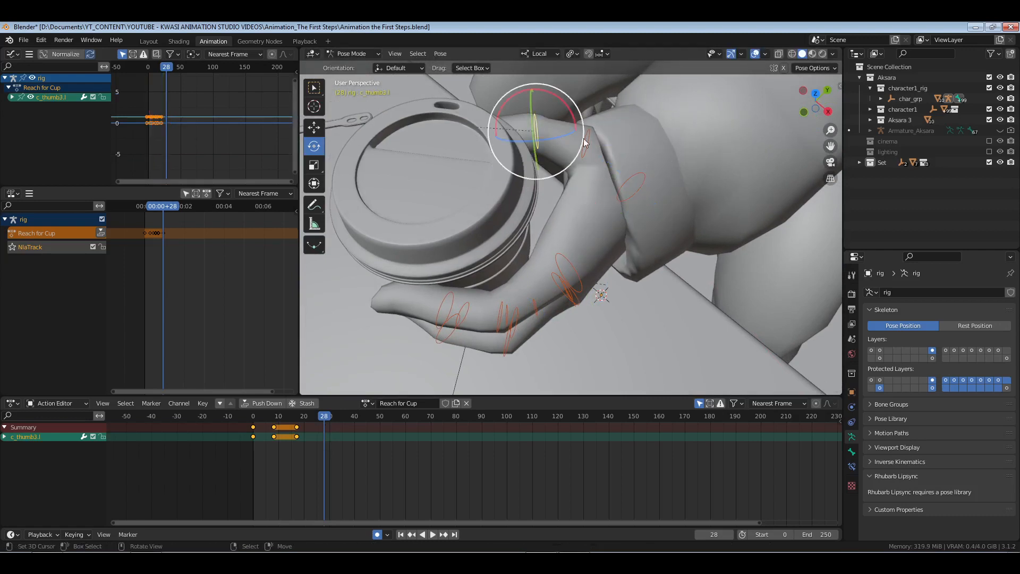
{"action": "middle_click_drag", "start_coordinate": [580, 143], "coordinate": [623, 182]}
{"action": "right_click", "coordinate": [622, 159]}
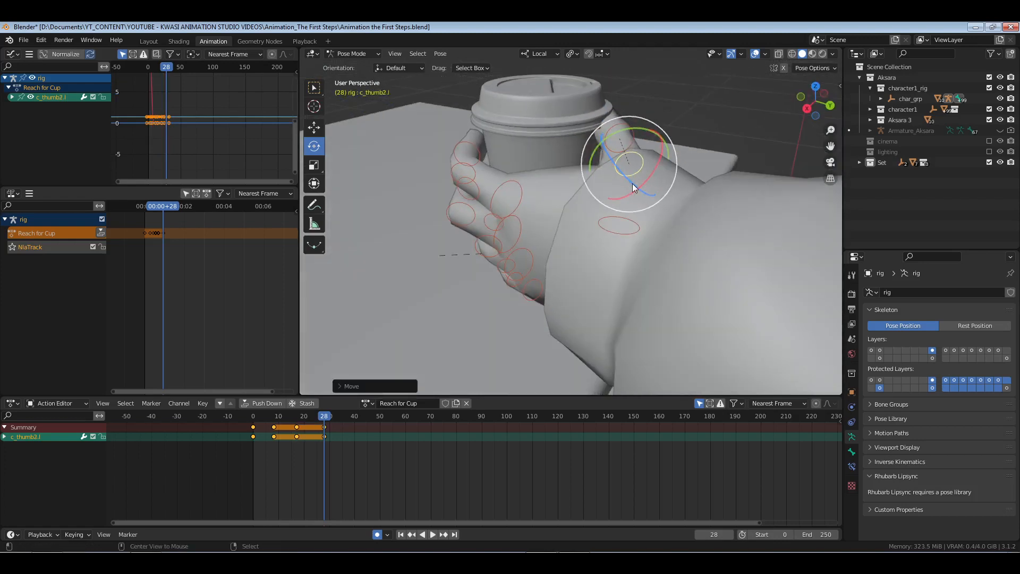
{"action": "left_click_drag", "start_coordinate": [652, 174], "coordinate": [646, 143]}
{"action": "right_click", "coordinate": [640, 132]}
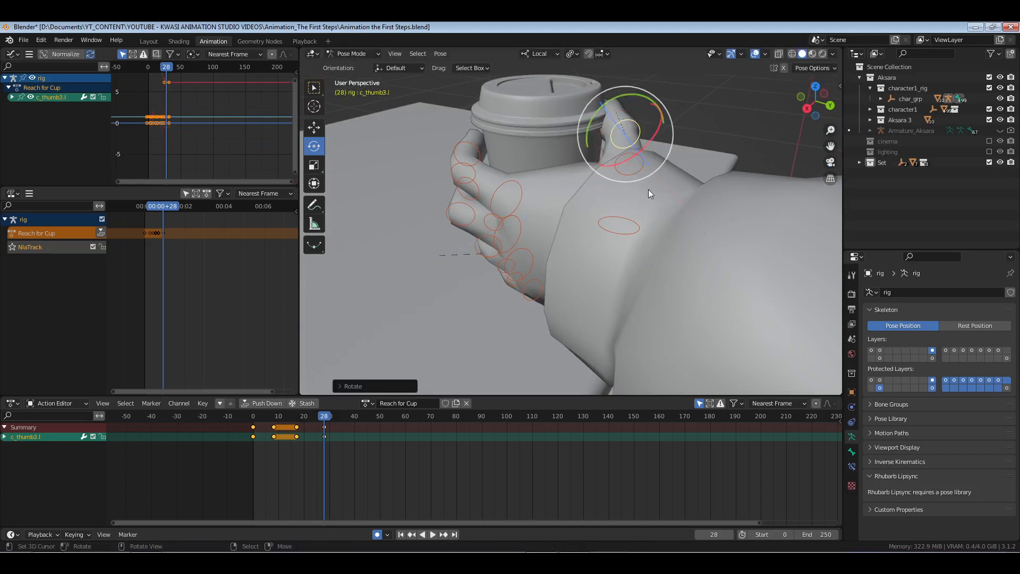
- Refine the left thumb's base rotation, including about its local X axis, so the thumb wraps the cup
{"action": "right_click", "coordinate": [637, 220]}
{"action": "middle_click_drag", "start_coordinate": [637, 220], "coordinate": [617, 214]}
{"action": "left_click_drag", "start_coordinate": [570, 185], "coordinate": [585, 183]}
{"action": "left_click_drag", "start_coordinate": [588, 237], "coordinate": [603, 223]}
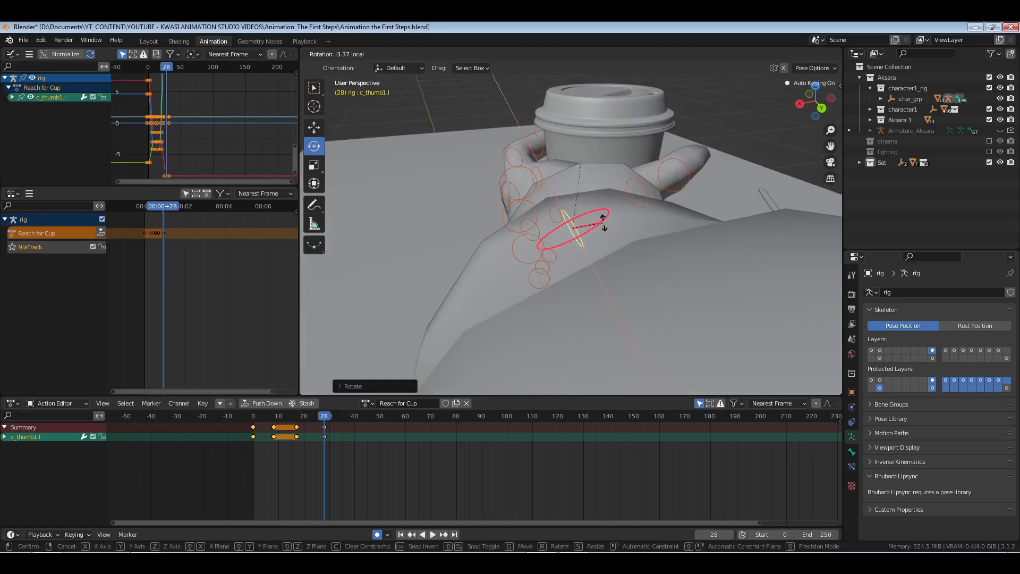
{"action": "middle_click_drag", "start_coordinate": [603, 223], "coordinate": [626, 289]}
{"action": "key", "text": "r"}
{"action": "key", "text": "x"}
{"action": "key", "text": "x"}
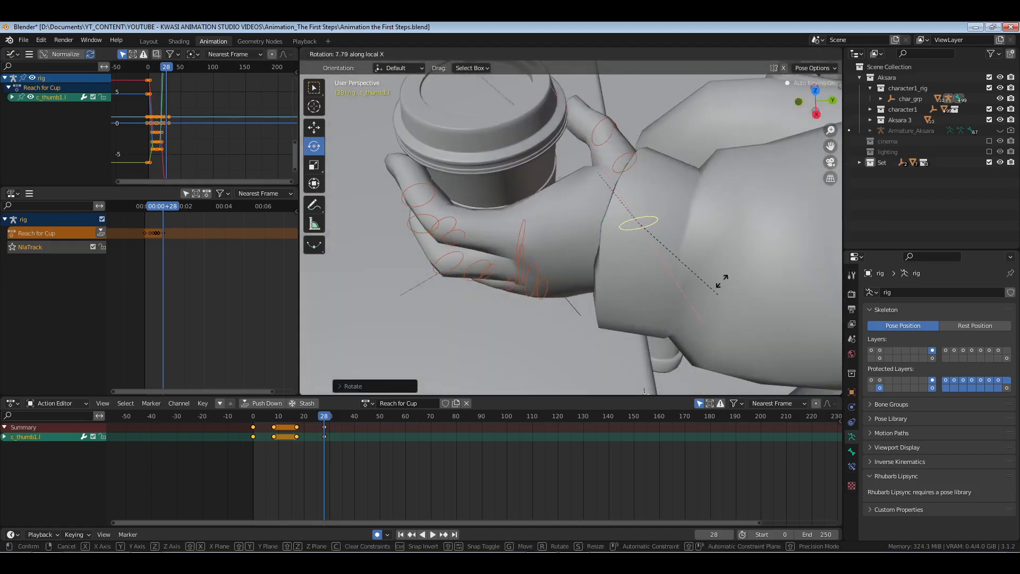
{"action": "left_click", "coordinate": [719, 268]}
{"action": "key", "text": "r"}
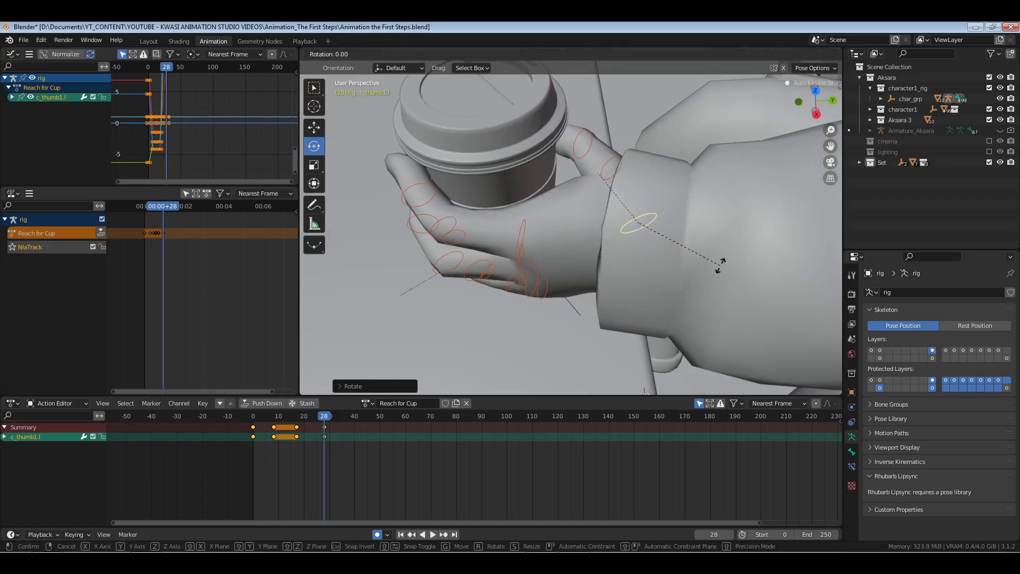
{"action": "key", "text": "x"}
{"action": "left_click", "coordinate": [721, 279]}
{"action": "middle_click_drag", "start_coordinate": [568, 263], "coordinate": [630, 231]}
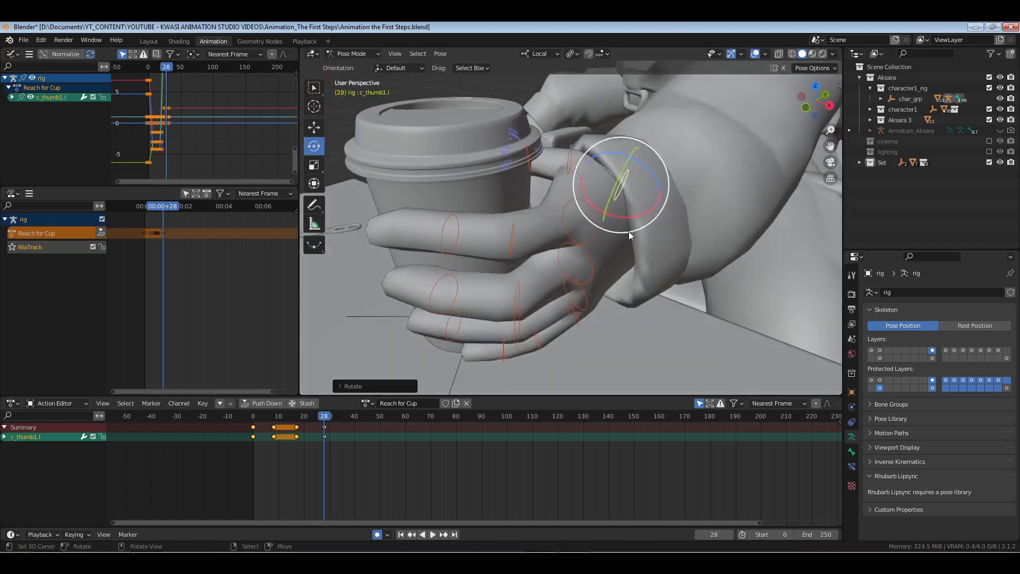
- Show the main body control layer and reposition the left hand IK control closer around the cup in top view
{"action": "key", "text": "alt+a"}
{"action": "left_click", "coordinate": [871, 351]}
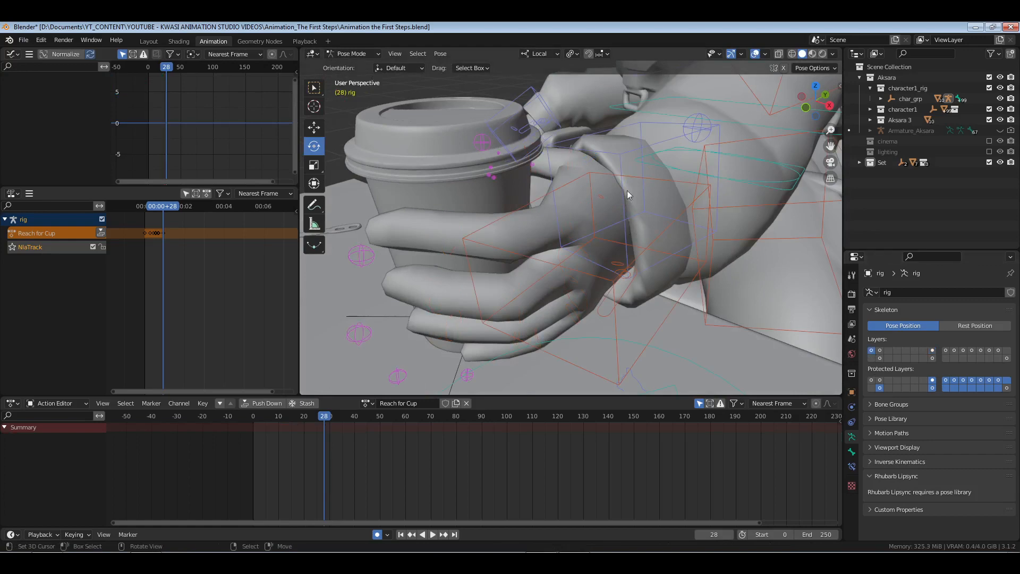
{"action": "right_click", "coordinate": [579, 178]}
{"action": "middle_click_drag", "start_coordinate": [580, 181], "coordinate": [615, 224]}
{"action": "key", "text": "KP_7"}
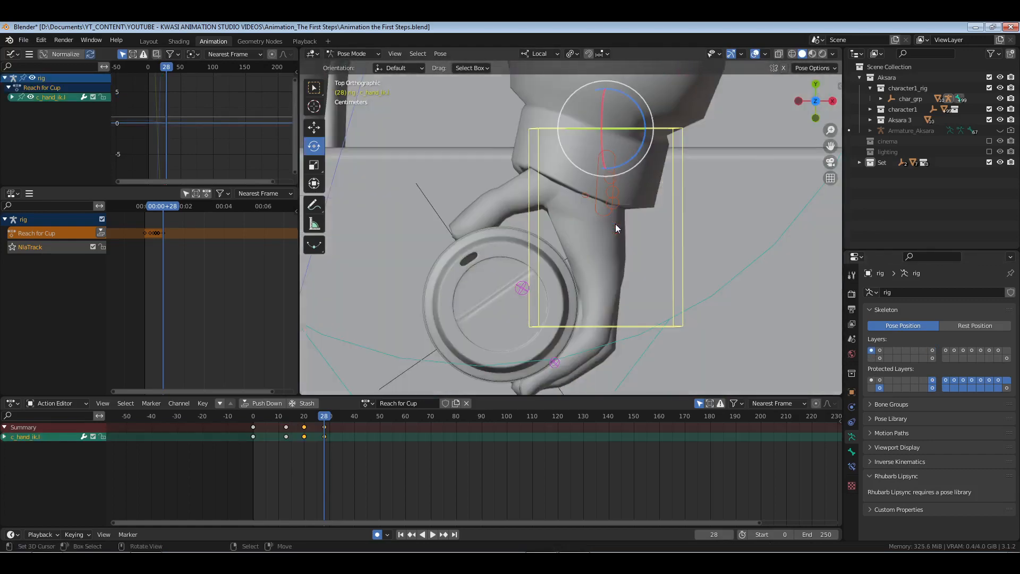
{"action": "key", "text": "g"}
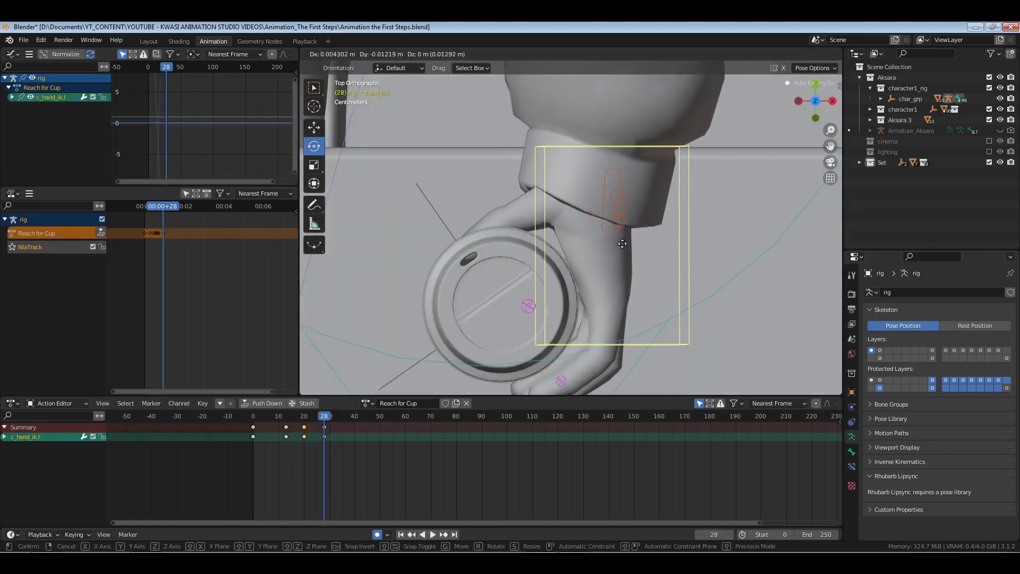
{"action": "left_click", "coordinate": [617, 245]}
- Move the left hand IK control sideways toward the cup in front view
{"action": "middle_click_drag", "start_coordinate": [617, 244], "coordinate": [598, 168]}
{"action": "key", "text": "KP_1"}
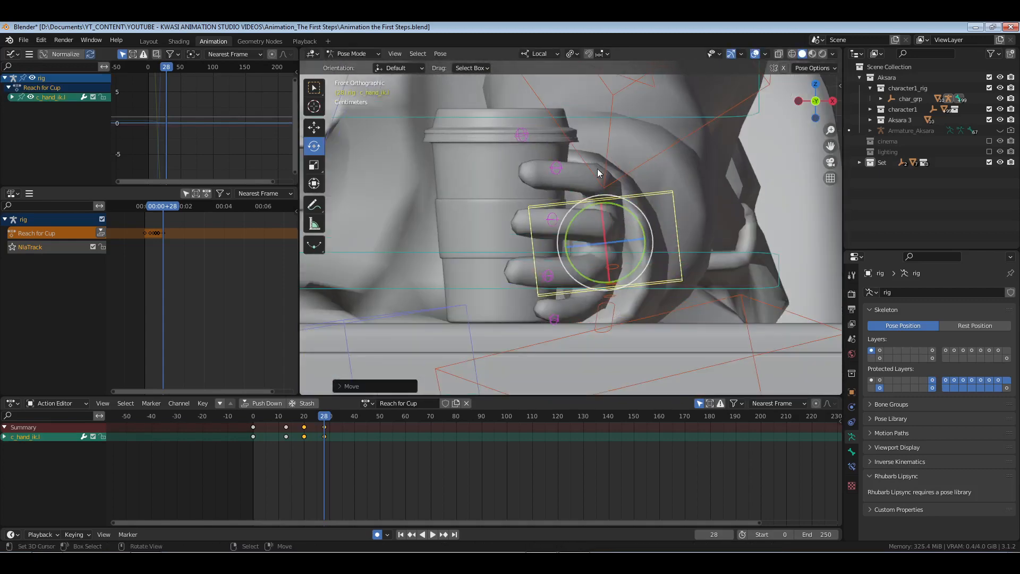
{"action": "key", "text": "g"}
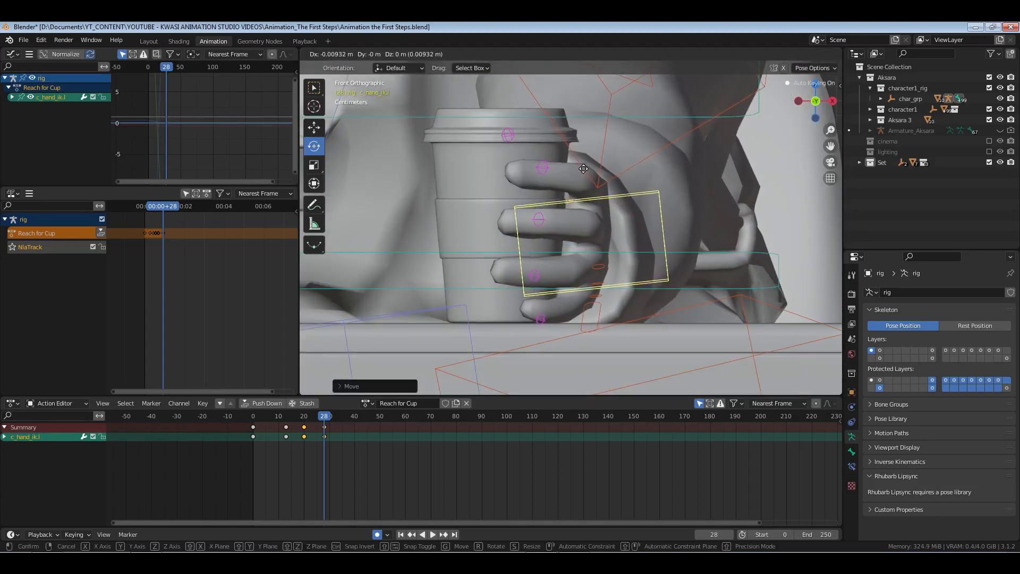
{"action": "left_click", "coordinate": [576, 168]}
{"action": "middle_click_drag", "start_coordinate": [576, 168], "coordinate": [603, 258]}
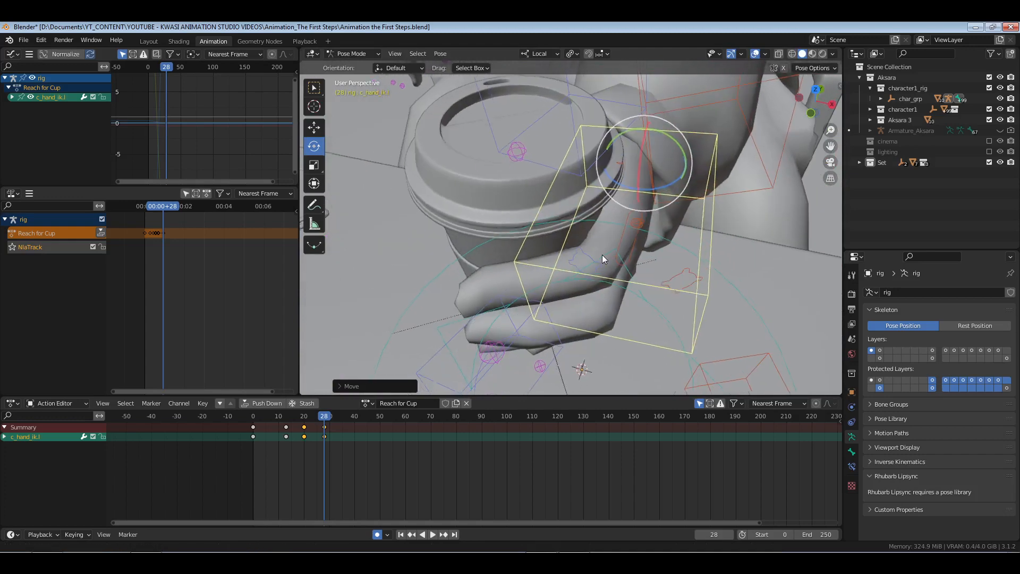
- Switch to the finger control layer and bend the index, middle and ring fingertips around the cup
{"action": "left_click", "coordinate": [629, 249]}
{"action": "left_click", "coordinate": [933, 351]}
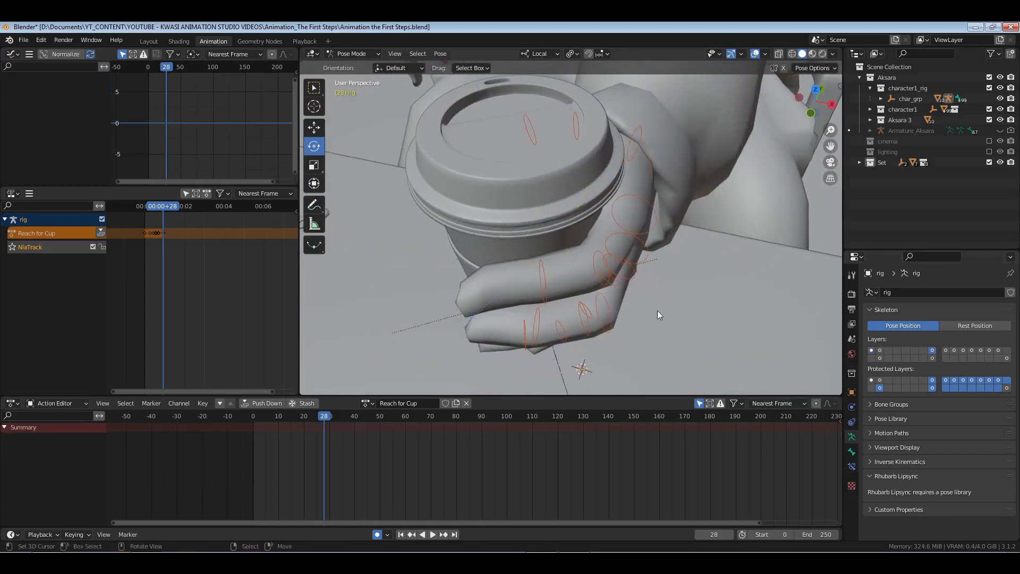
{"action": "left_click", "coordinate": [572, 274]}
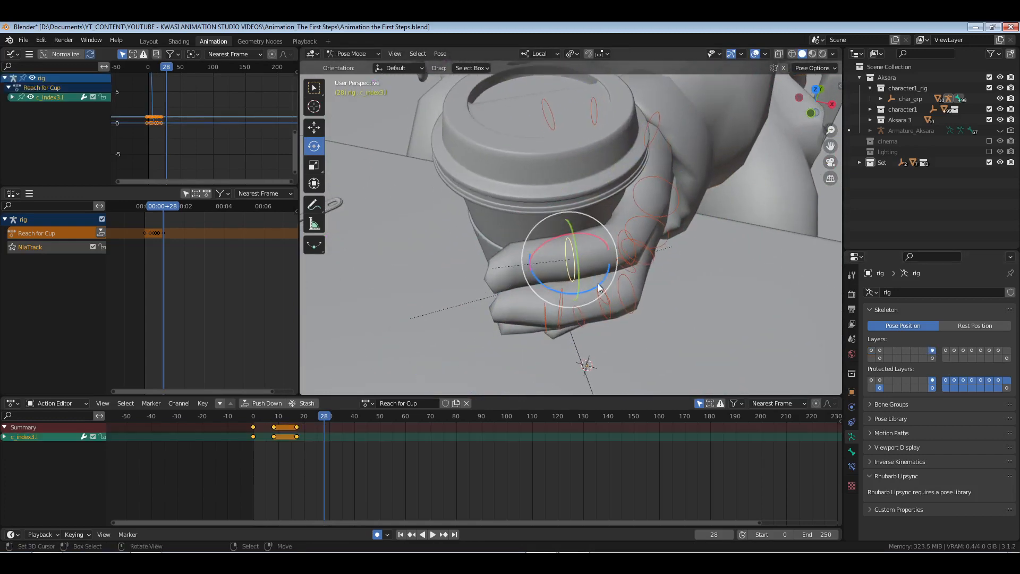
{"action": "left_click_drag", "start_coordinate": [597, 283], "coordinate": [557, 320]}
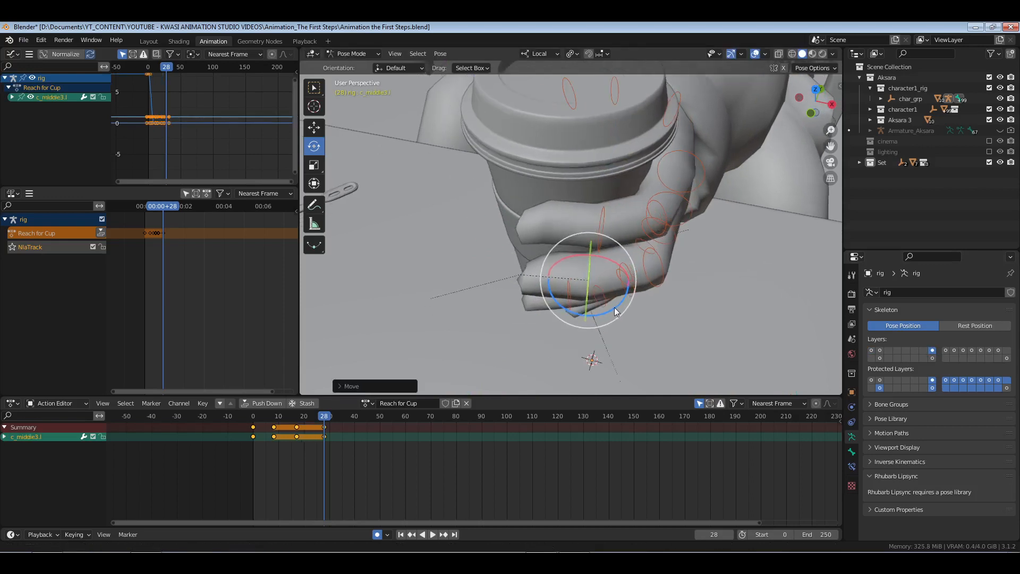
{"action": "left_click", "coordinate": [581, 303]}
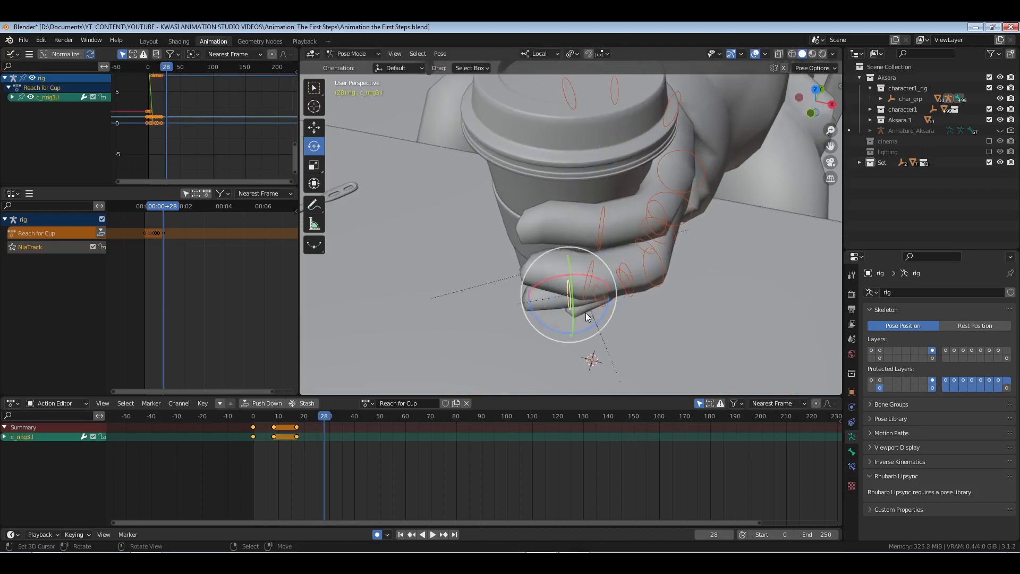
{"action": "left_click_drag", "start_coordinate": [596, 328], "coordinate": [582, 329]}
{"action": "middle_click_drag", "start_coordinate": [581, 328], "coordinate": [599, 307]}
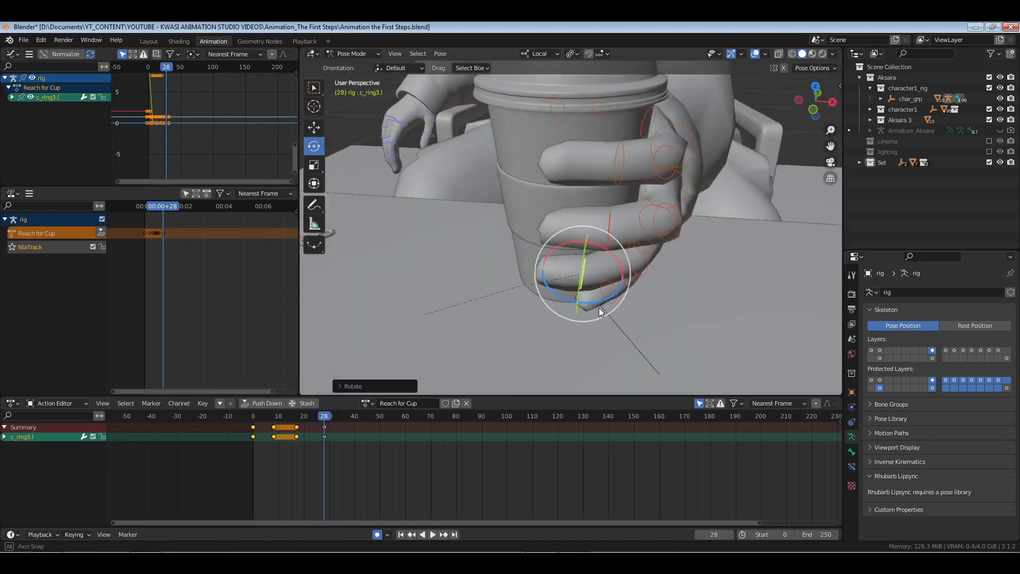
- Select the middle and index finger base controls together and rotate them to tighten the grip
{"action": "middle_click_drag", "start_coordinate": [668, 213], "coordinate": [607, 245]}
{"action": "left_click", "coordinate": [606, 243]}
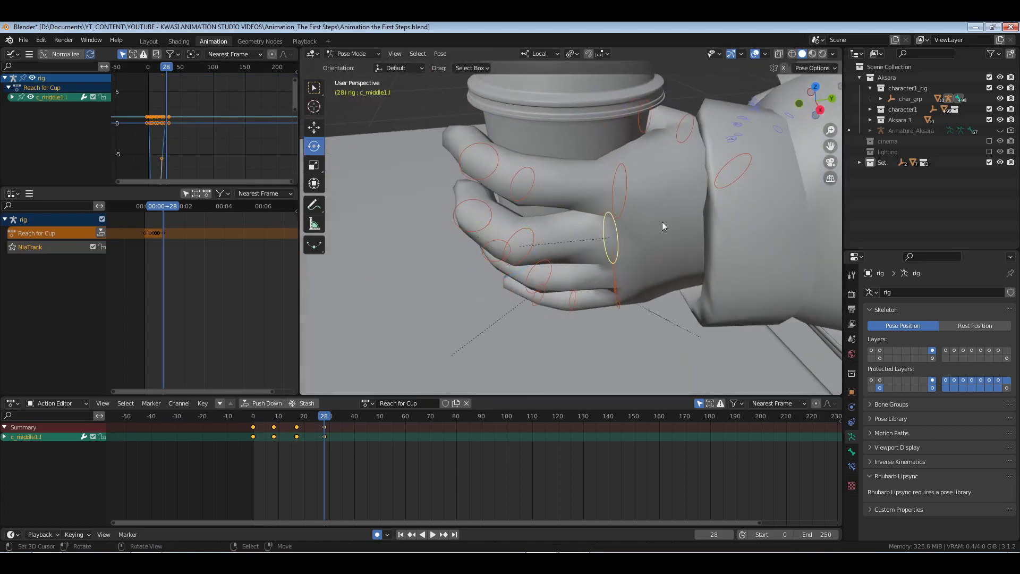
{"action": "middle_click_drag", "start_coordinate": [662, 221], "coordinate": [553, 253]}
{"action": "left_click", "coordinate": [554, 255], "text": "shift"}
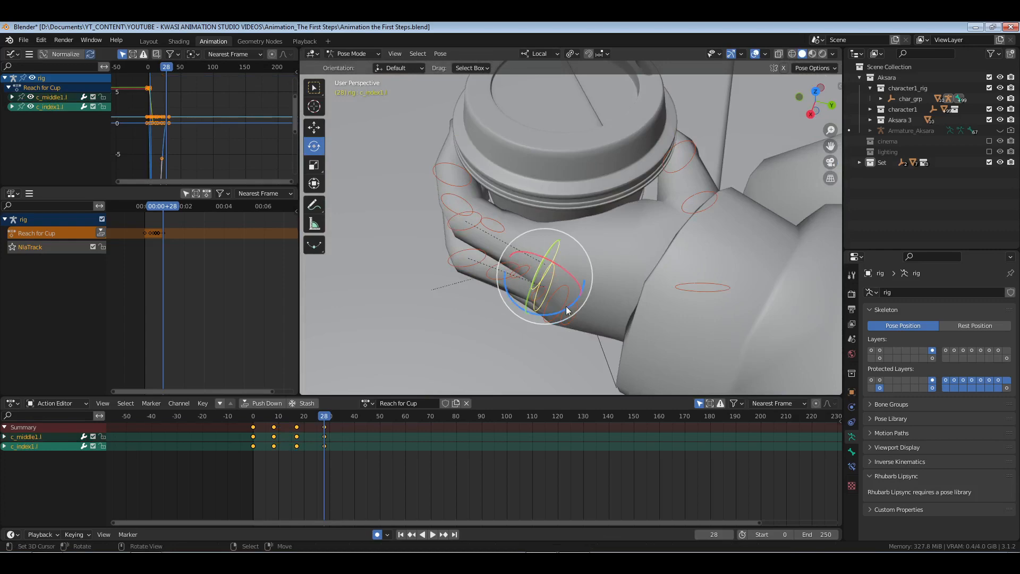
{"action": "left_click_drag", "start_coordinate": [566, 306], "coordinate": [394, 256]}
- Rotate the left ring finger's base control to match the grip and save the file
{"action": "middle_click_drag", "start_coordinate": [394, 257], "coordinate": [668, 238]}
{"action": "left_click", "coordinate": [661, 223]}
{"action": "left_click_drag", "start_coordinate": [669, 238], "coordinate": [610, 277]}
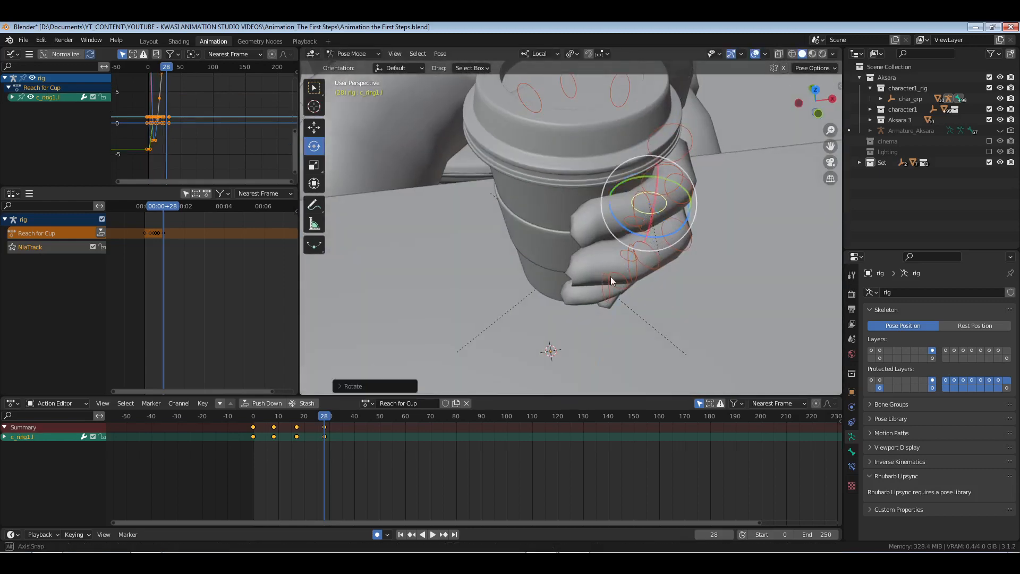
{"action": "middle_click_drag", "start_coordinate": [611, 277], "coordinate": [601, 257]}
{"action": "left_click", "coordinate": [698, 195]}
{"action": "key", "text": "ctrl+s"}
- Play the reach animation from frame 0 and examine how the left hand approaches the cup around frames 19 to 21
{"action": "scroll", "coordinate": [707, 184], "scroll_direction": "down", "scroll_amount": 3}
{"action": "key", "text": "shift+Left"}
{"action": "scroll", "coordinate": [661, 250], "scroll_direction": "up", "scroll_amount": 2}
{"action": "scroll", "coordinate": [568, 261], "scroll_direction": "up", "scroll_amount": 3}
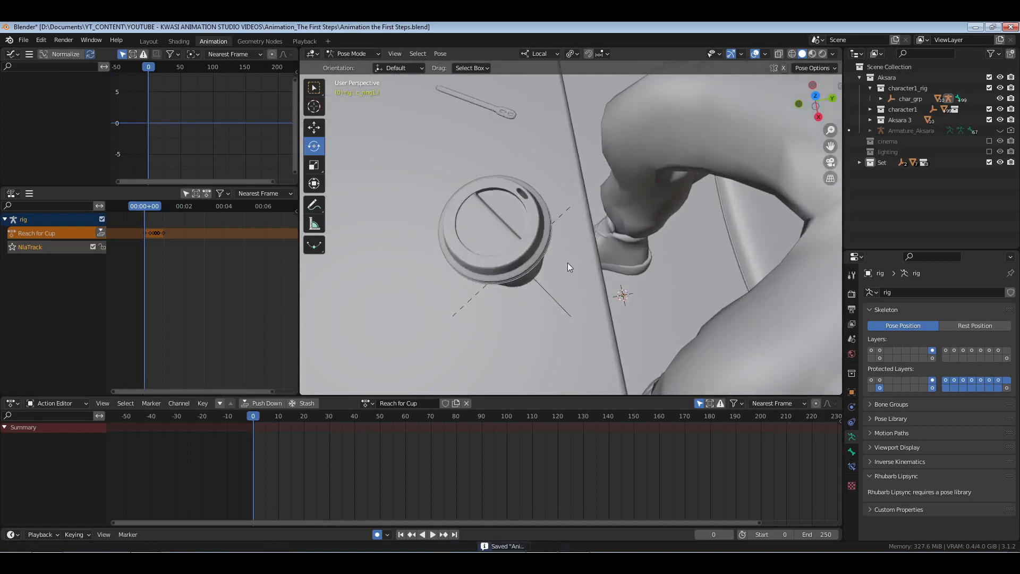
{"action": "middle_click_drag", "start_coordinate": [601, 215], "coordinate": [616, 235]}
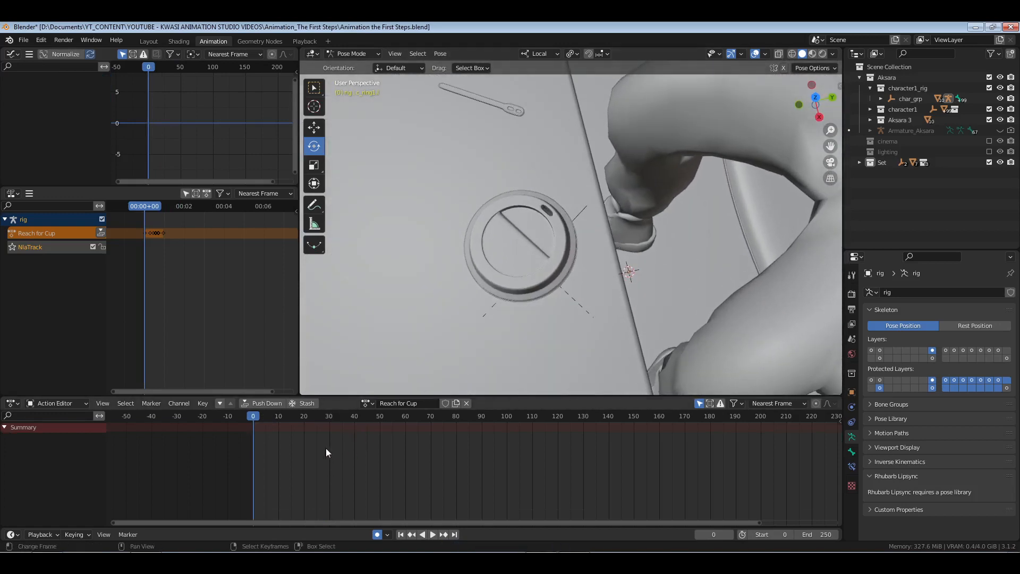
{"action": "key", "text": "space"}
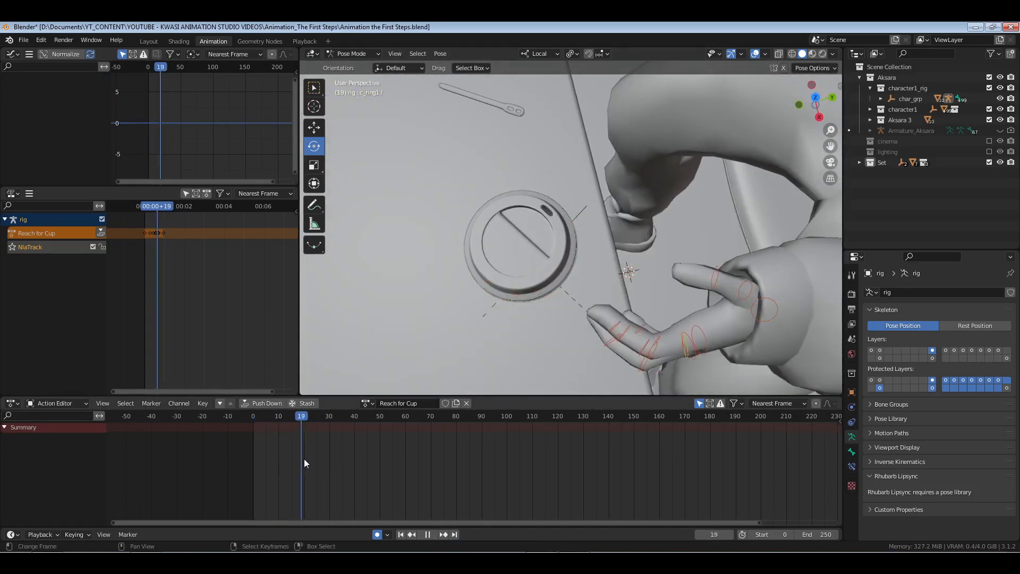
{"action": "left_click_drag", "start_coordinate": [304, 459], "coordinate": [251, 456]}
{"action": "key", "text": "space"}
{"action": "key", "text": "space"}
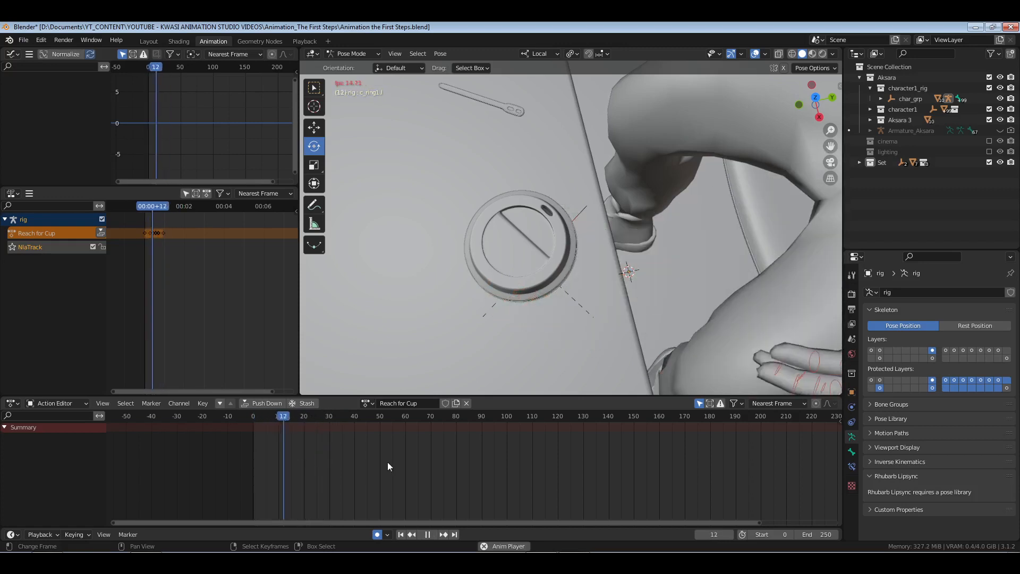
{"action": "left_click", "coordinate": [311, 468]}
{"action": "key", "text": "space"}
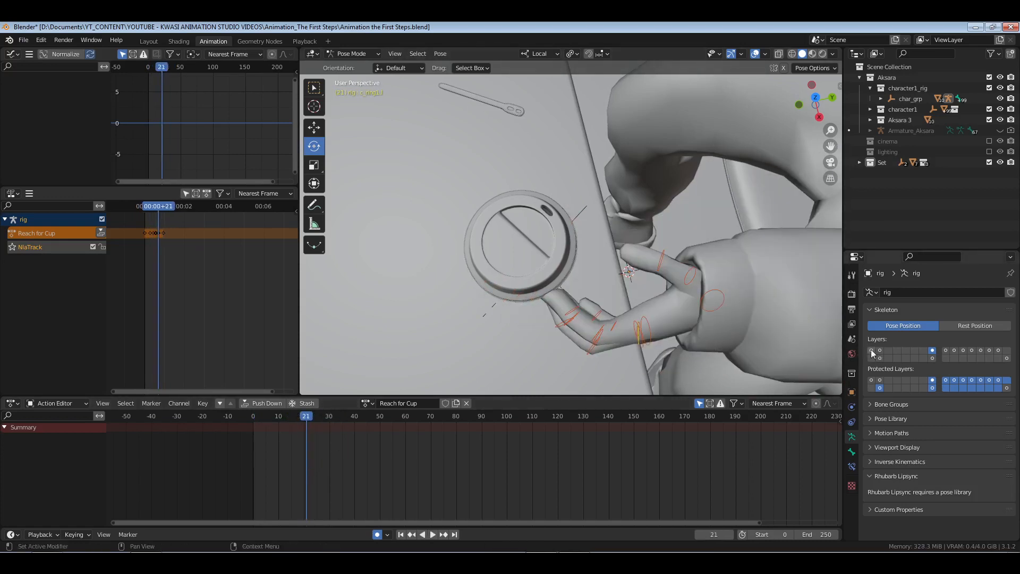
- Show the main body control layer and delete the left hand IK control's keyframe at frame 20
{"action": "left_click", "coordinate": [871, 350]}
{"action": "right_click", "coordinate": [611, 279]}
{"action": "left_click", "coordinate": [302, 446]}
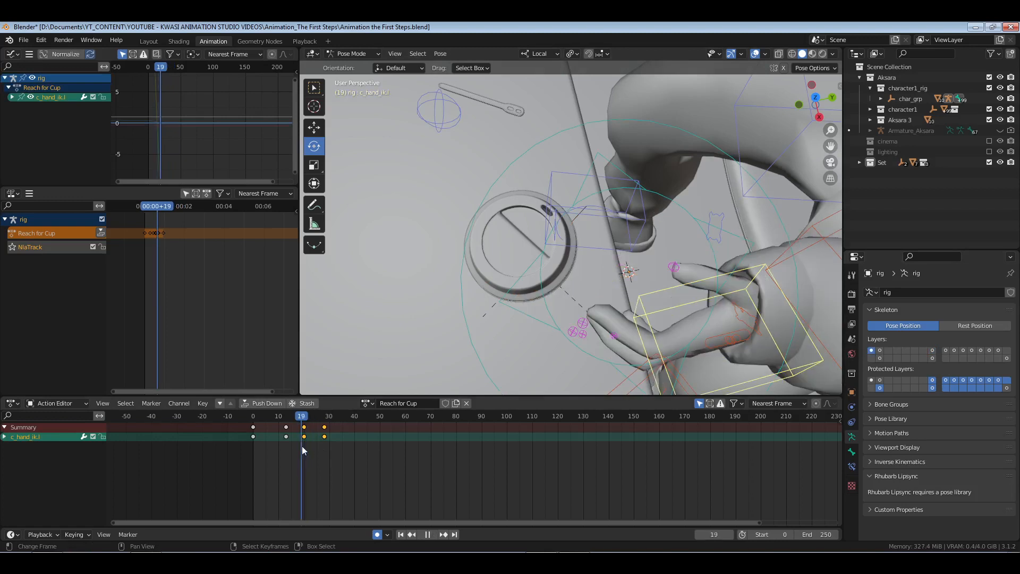
{"action": "key", "text": "x"}
{"action": "left_click", "coordinate": [307, 446]}
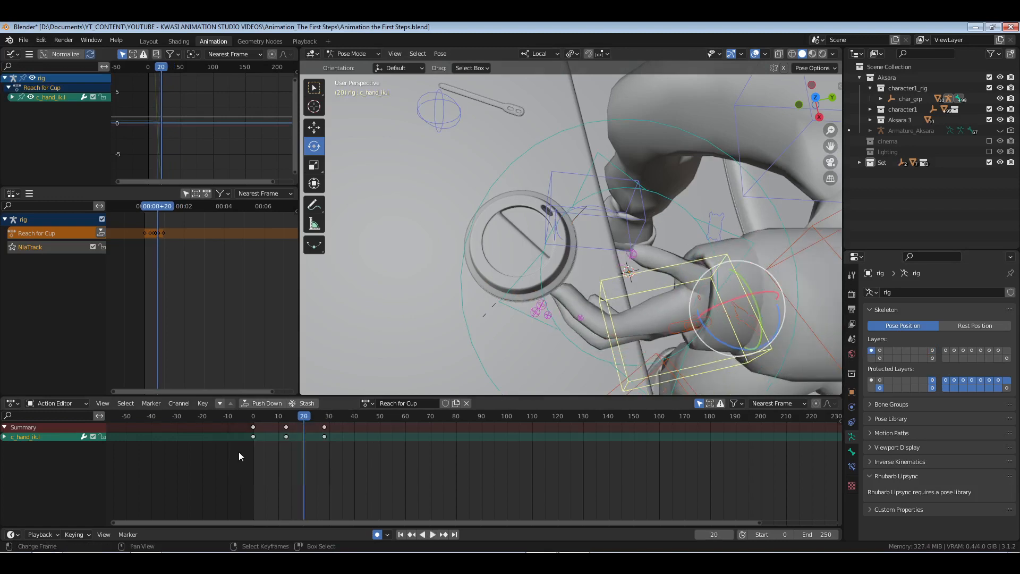
- Play back the reach from its first frames to check the left hand's motion toward the cup
{"action": "left_click", "coordinate": [265, 452]}
{"action": "key", "text": "space"}
{"action": "key", "text": "space"}
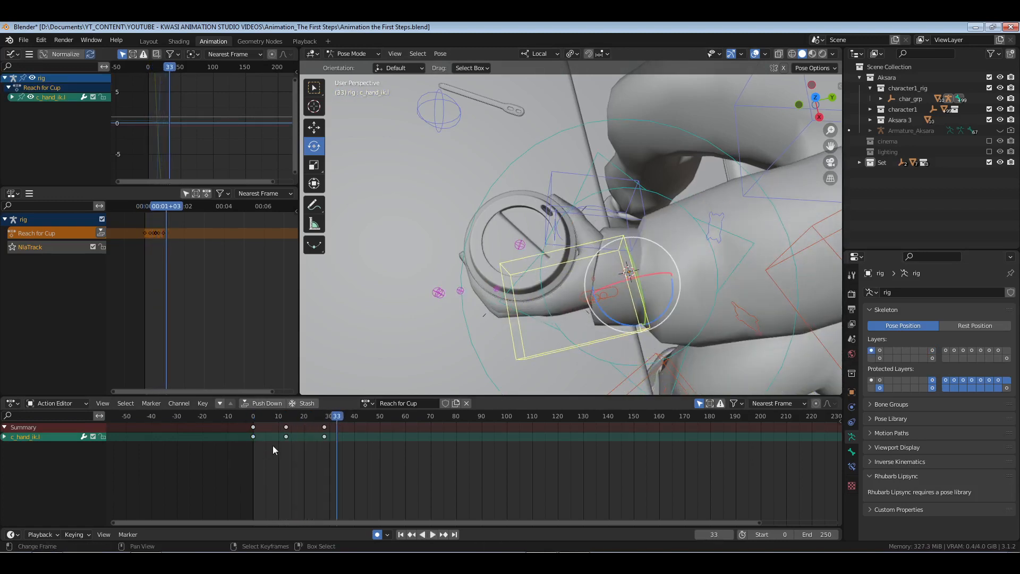
- Rotate the left hand IK control at its frame 13 keyframe to adjust the hand's angle during the reach
{"action": "left_click_drag", "start_coordinate": [283, 446], "coordinate": [288, 445]}
{"action": "middle_click_drag", "start_coordinate": [659, 305], "coordinate": [690, 292]}
{"action": "middle_click_drag", "start_coordinate": [720, 159], "coordinate": [709, 139]}
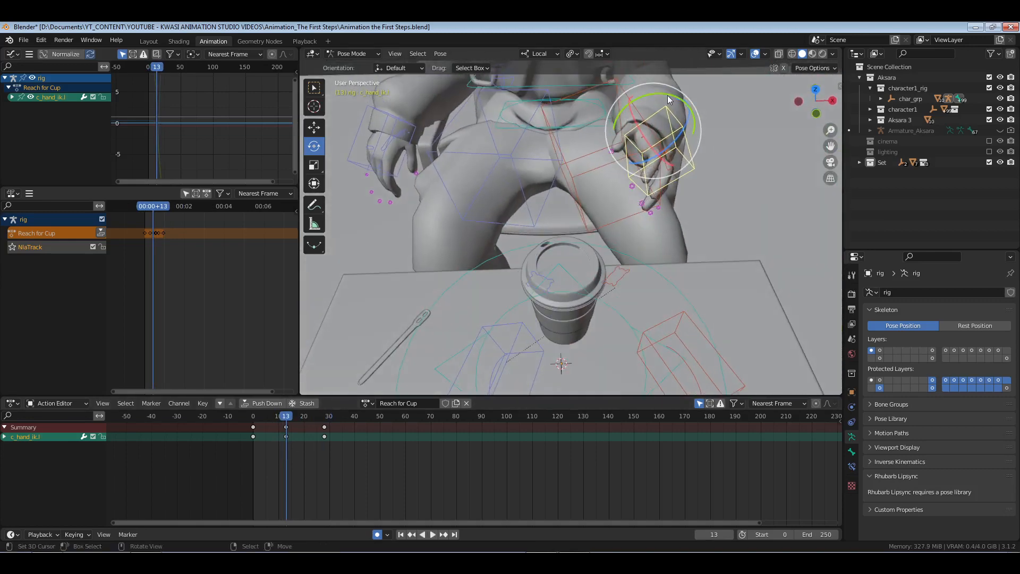
{"action": "left_click_drag", "start_coordinate": [668, 96], "coordinate": [682, 112]}
- At frame 22, try rotating the left hand IK control and moving it slightly in the side view
{"action": "mouse_move", "coordinate": [293, 447]}
{"action": "left_mouse_down"}
{"action": "mouse_move", "coordinate": [275, 453]}
{"action": "mouse_move", "coordinate": [310, 455]}
{"action": "left_mouse_up"}
{"action": "middle_click_drag", "start_coordinate": [660, 271], "coordinate": [604, 308]}
{"action": "left_click_drag", "start_coordinate": [604, 300], "coordinate": [640, 294]}
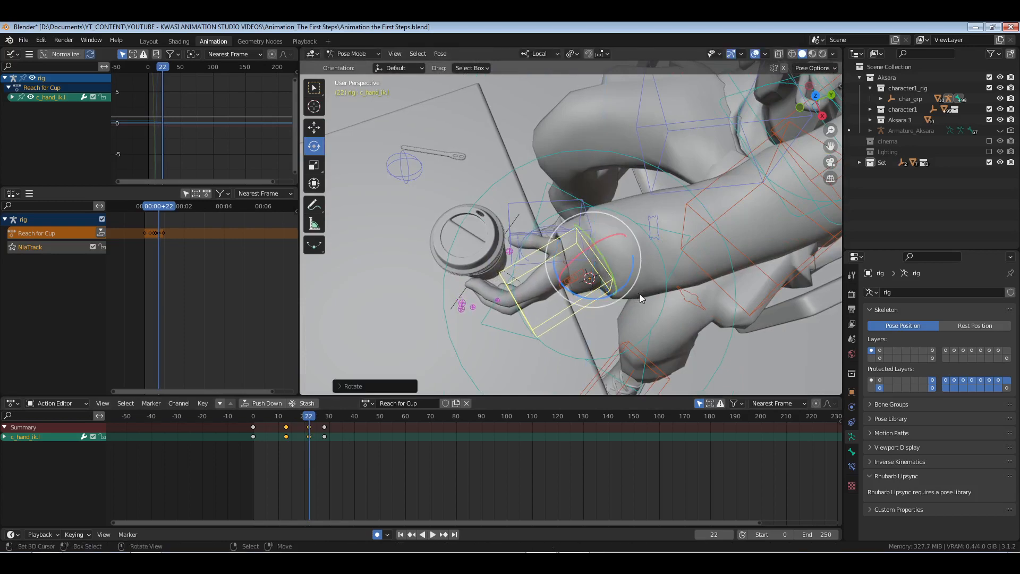
{"action": "key", "text": "KP_3"}
{"action": "key", "text": "g"}
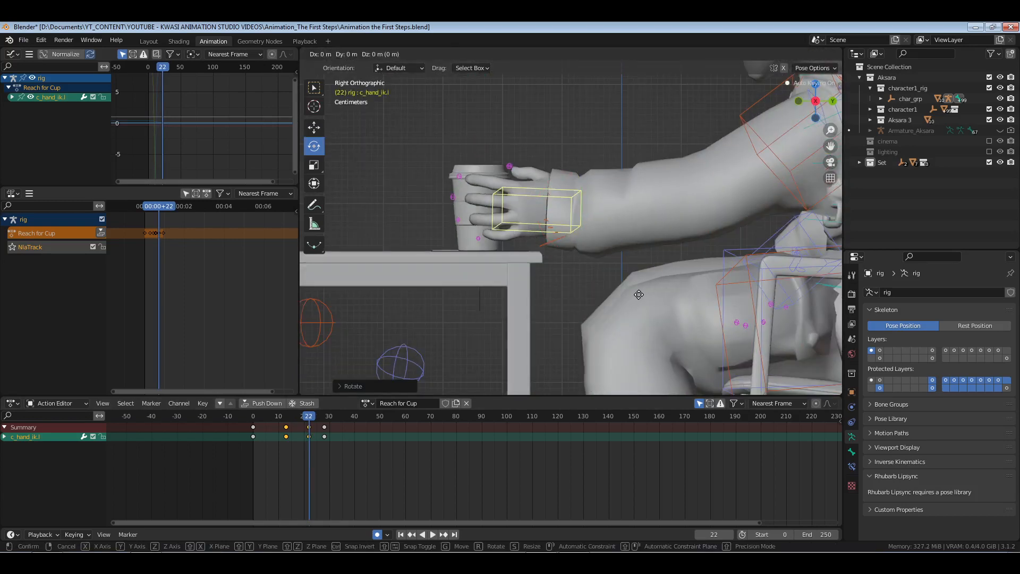
{"action": "left_click", "coordinate": [616, 316]}
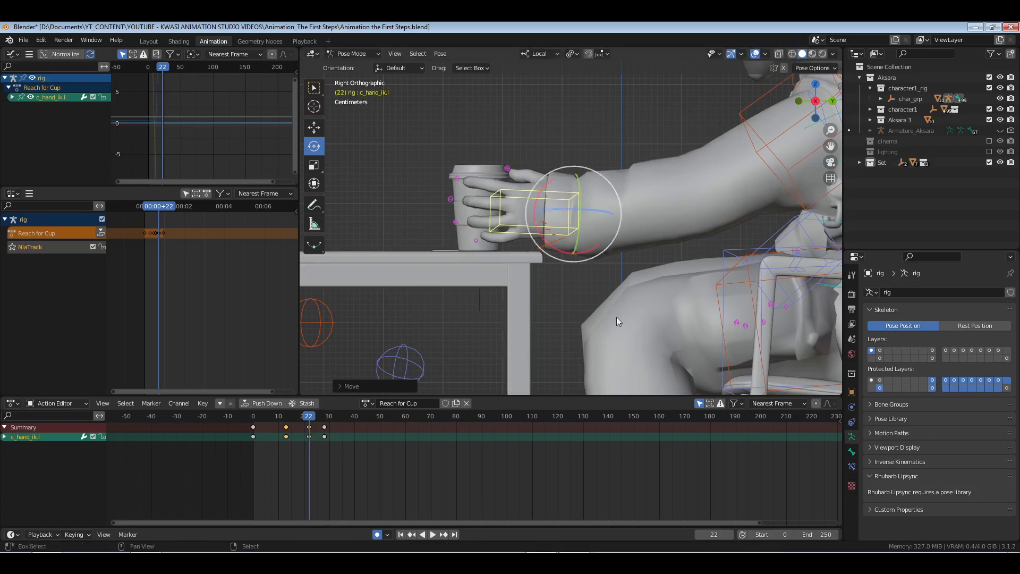
- Play back the reach and delete the left hand IK control's keyframe at frame 22
{"action": "left_click", "coordinate": [268, 454]}
{"action": "middle_click_drag", "start_coordinate": [531, 297], "coordinate": [588, 282]}
{"action": "middle_click_drag", "start_coordinate": [536, 340], "coordinate": [602, 282]}
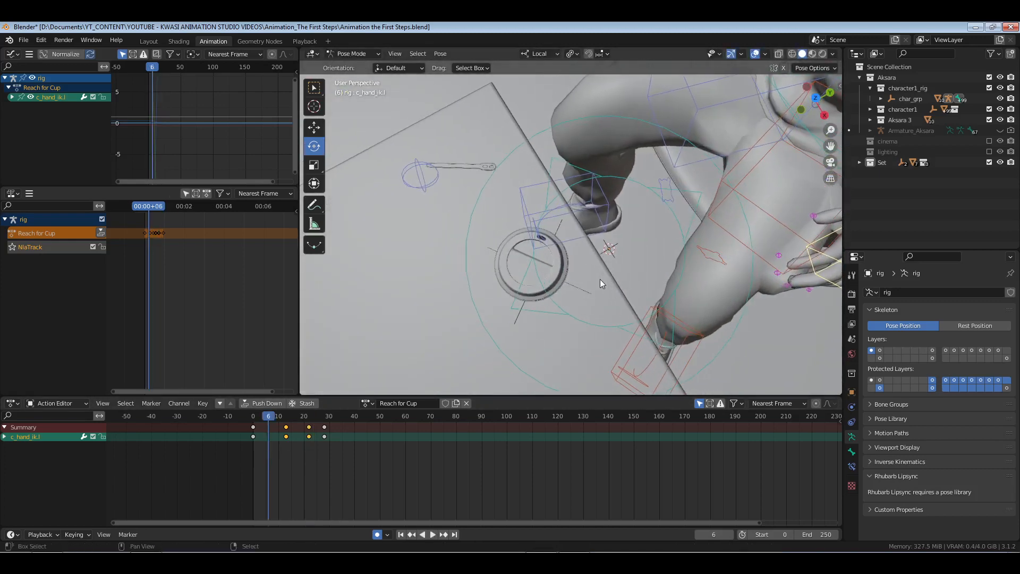
{"action": "key", "text": "space"}
{"action": "key", "text": "space"}
{"action": "mouse_move", "coordinate": [317, 453]}
{"action": "left_mouse_down"}
{"action": "mouse_move", "coordinate": [303, 453]}
{"action": "mouse_move", "coordinate": [301, 429]}
{"action": "mouse_move", "coordinate": [314, 455]}
{"action": "left_mouse_up"}
{"action": "key", "text": "x"}
{"action": "left_click", "coordinate": [313, 454]}
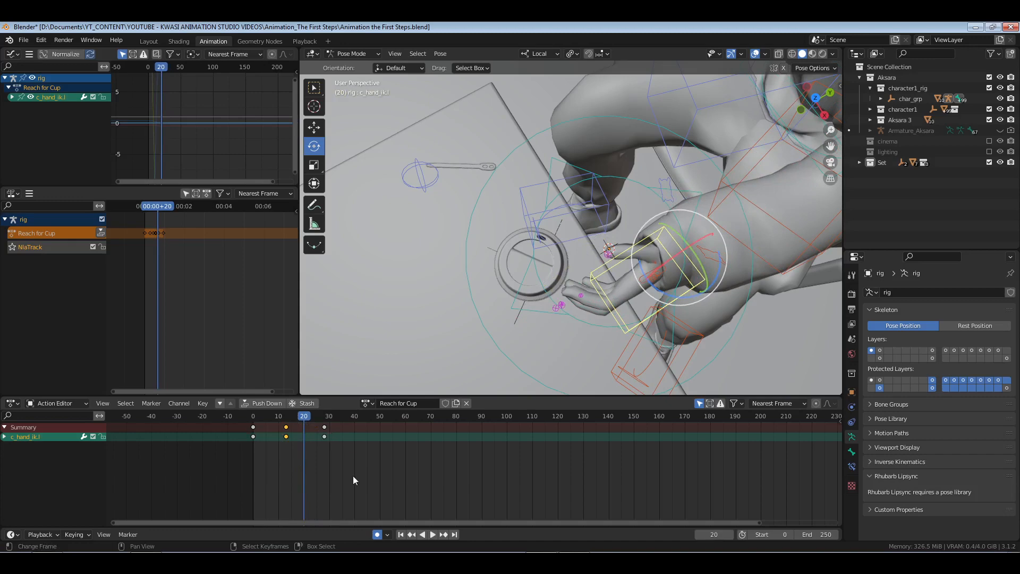
- Try the left hand IK control's middle keyframe at frame 16 and play back the reach
{"action": "left_click", "coordinate": [316, 471]}
{"action": "left_click_drag", "start_coordinate": [315, 471], "coordinate": [252, 471]}
{"action": "key", "text": "space"}
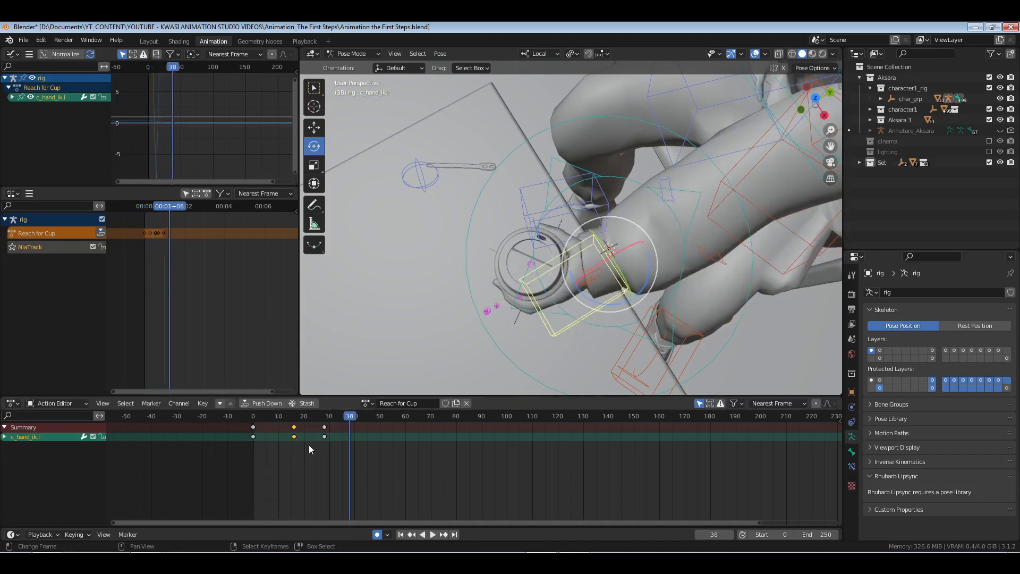
{"action": "left_click", "coordinate": [318, 444]}
{"action": "left_click_drag", "start_coordinate": [318, 445], "coordinate": [324, 444]}
{"action": "key", "text": "space"}
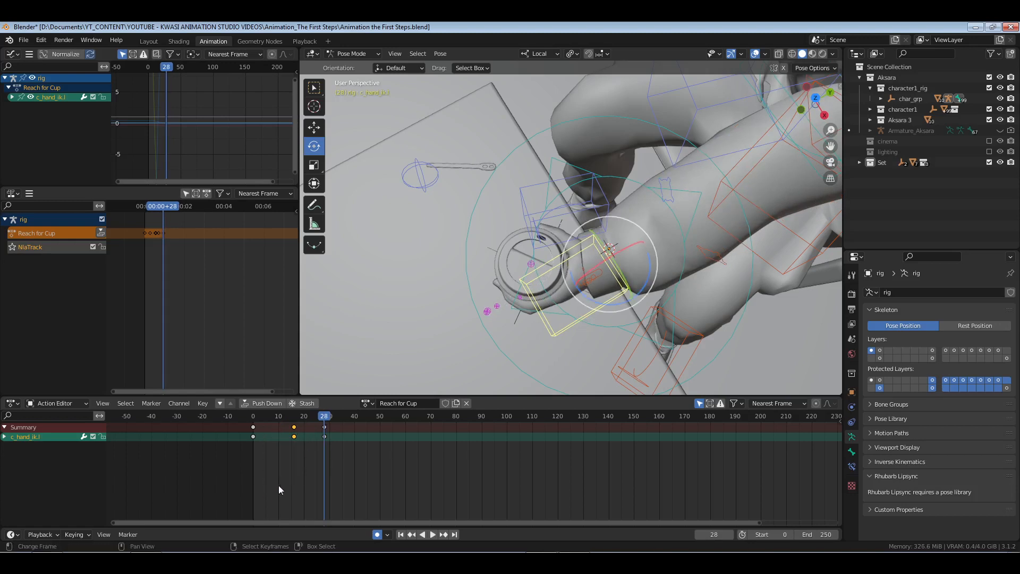
- Move the left hand IK control's middle keyframe to frame 8 and play the reach up to frame 21
{"action": "left_click", "coordinate": [276, 454]}
{"action": "left_click", "coordinate": [253, 454]}
{"action": "key", "text": "space"}
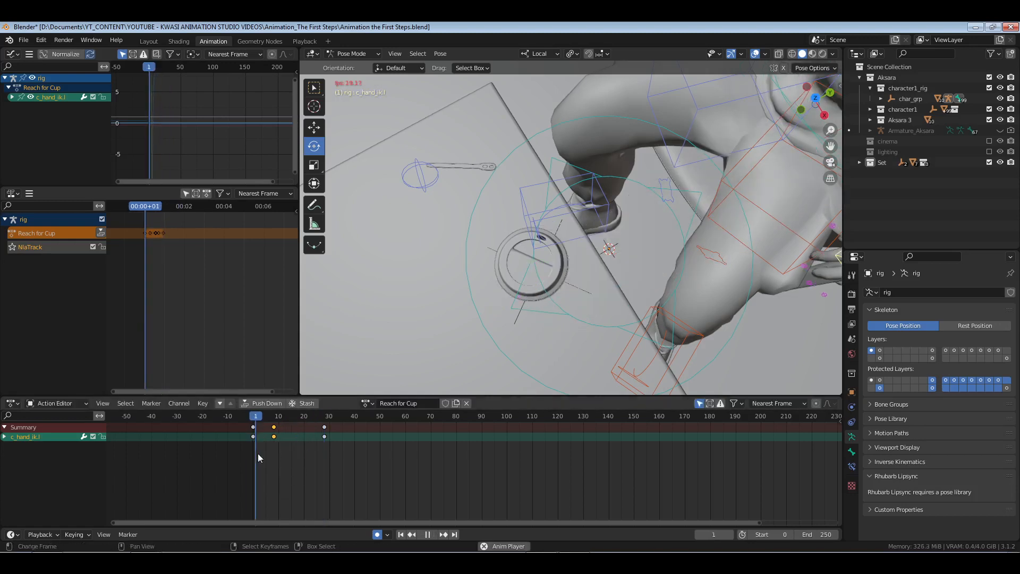
{"action": "left_click_drag", "start_coordinate": [257, 453], "coordinate": [307, 442]}
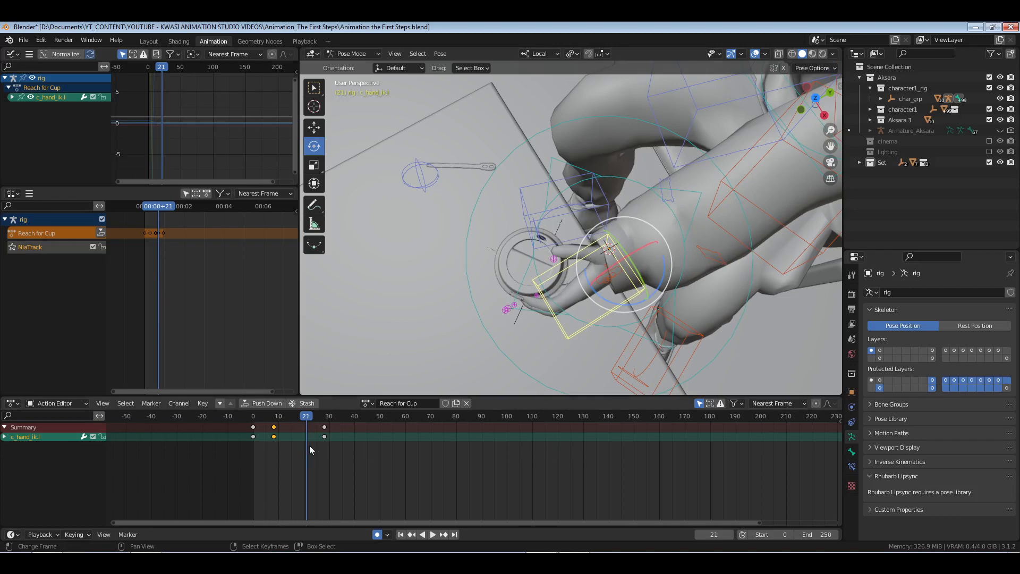
- Show only the finger control layer and rotate the left thumb's base control at frame 21
{"action": "key", "text": "alt+a"}
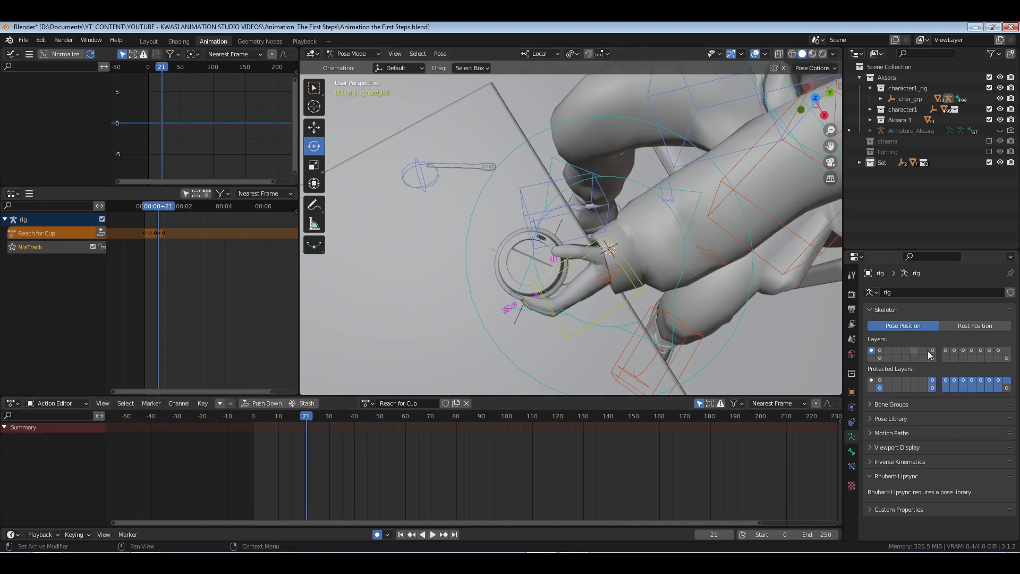
{"action": "left_click", "coordinate": [933, 351]}
{"action": "middle_click_drag", "start_coordinate": [640, 275], "coordinate": [582, 166]}
{"action": "left_click", "coordinate": [631, 217]}
{"action": "key", "text": "r"}
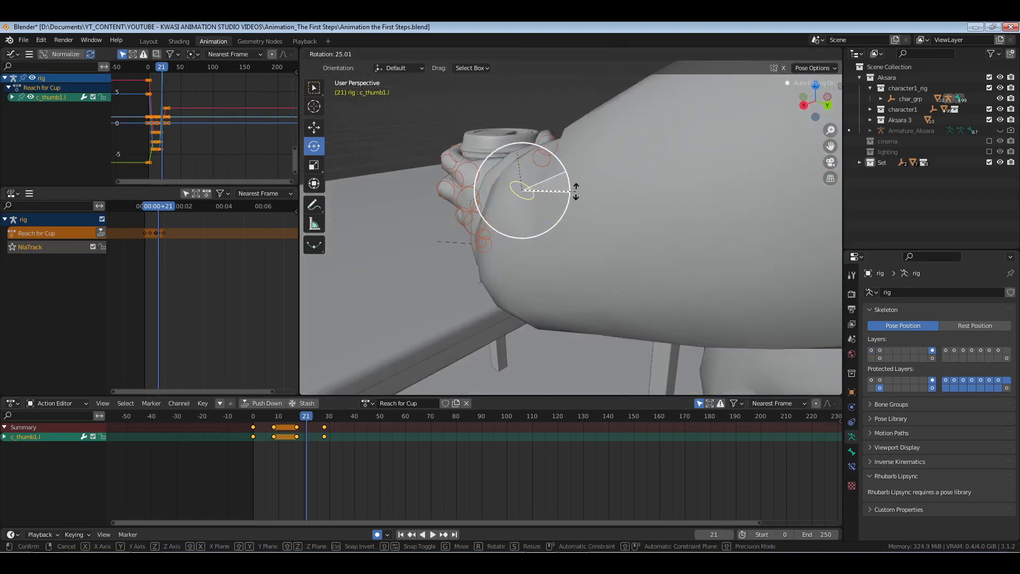
{"action": "left_click", "coordinate": [575, 198]}
- Select the left index and middle finger base controls and rotate them at frame 21 to fit around the cup
{"action": "middle_click_drag", "start_coordinate": [575, 198], "coordinate": [574, 261]}
{"action": "right_click", "coordinate": [572, 197]}
{"action": "right_click", "coordinate": [570, 223], "text": "shift"}
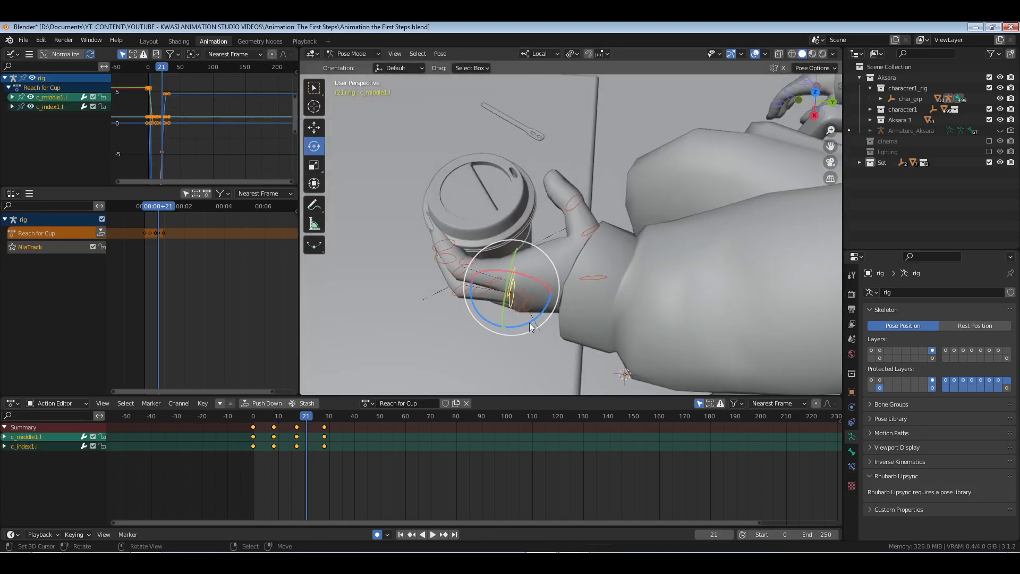
{"action": "left_click_drag", "start_coordinate": [532, 324], "coordinate": [537, 320]}
{"action": "mouse_move", "coordinate": [537, 319]}
{"action": "middle_mouse_down"}
{"action": "mouse_move", "coordinate": [563, 225]}
{"action": "mouse_move", "coordinate": [546, 322]}
{"action": "middle_mouse_up"}
{"action": "right_click", "coordinate": [579, 254]}
{"action": "right_click", "coordinate": [520, 246], "text": "shift"}
{"action": "left_click_drag", "start_coordinate": [546, 322], "coordinate": [547, 303]}
- Refine the left index and middle finger bases at frame 21 with a free trackball rotation
{"action": "middle_click_drag", "start_coordinate": [546, 303], "coordinate": [596, 233]}
{"action": "right_click", "coordinate": [626, 245]}
{"action": "right_click", "coordinate": [626, 242], "text": "shift"}
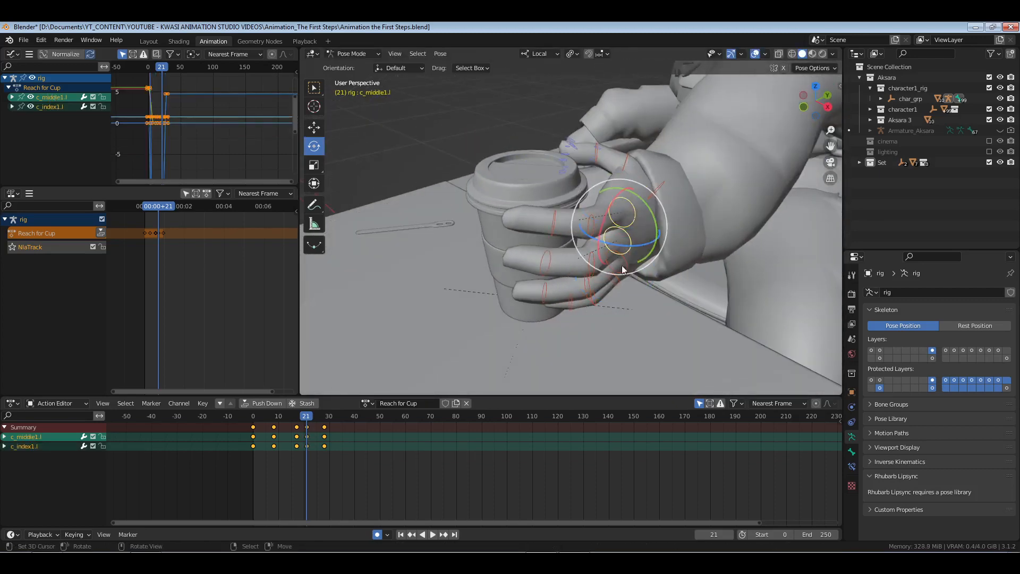
{"action": "middle_click_drag", "start_coordinate": [569, 301], "coordinate": [677, 223]}
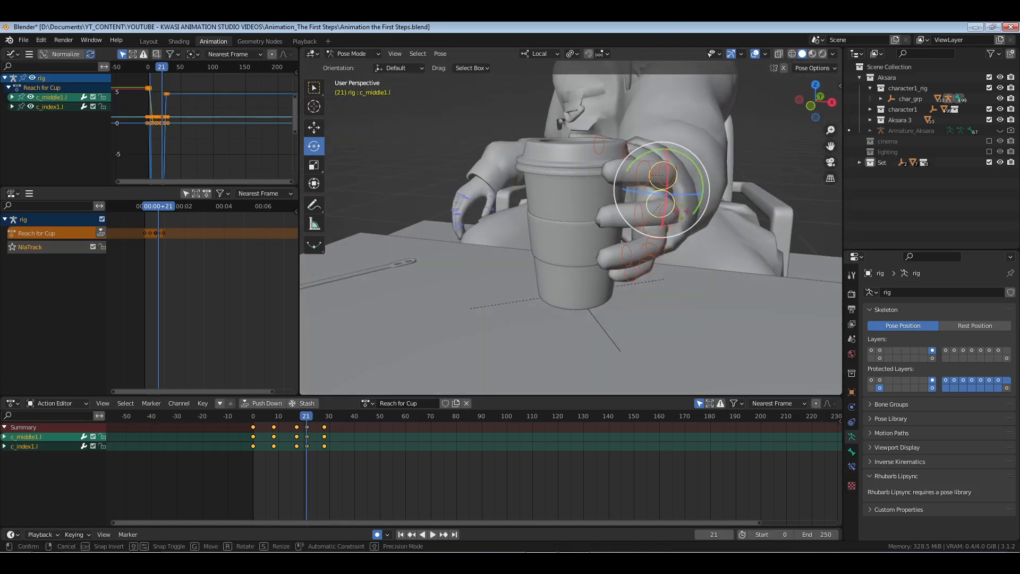
{"action": "key", "text": "r"}
{"action": "key", "text": "r"}
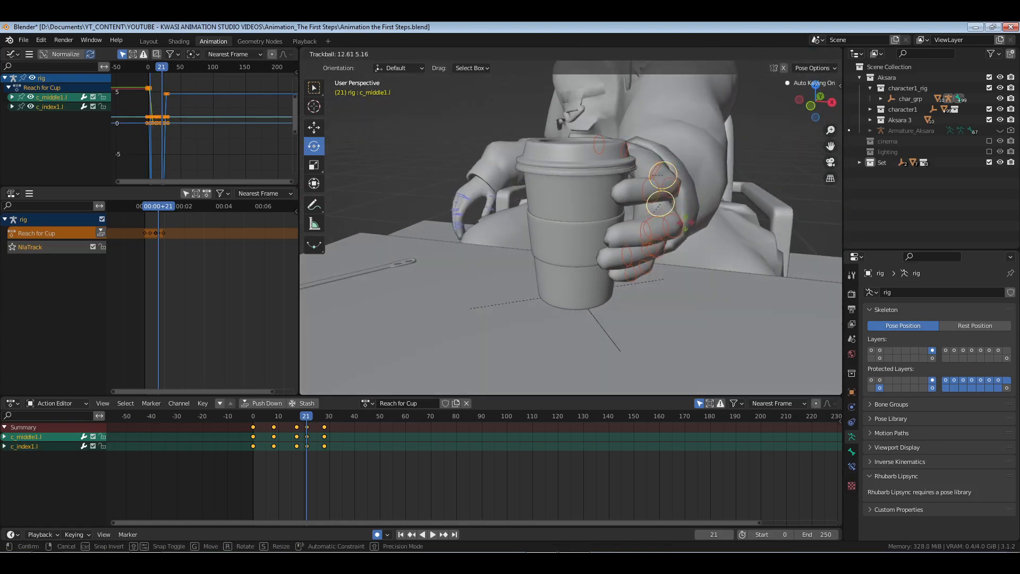
{"action": "left_click", "coordinate": [265, 456]}
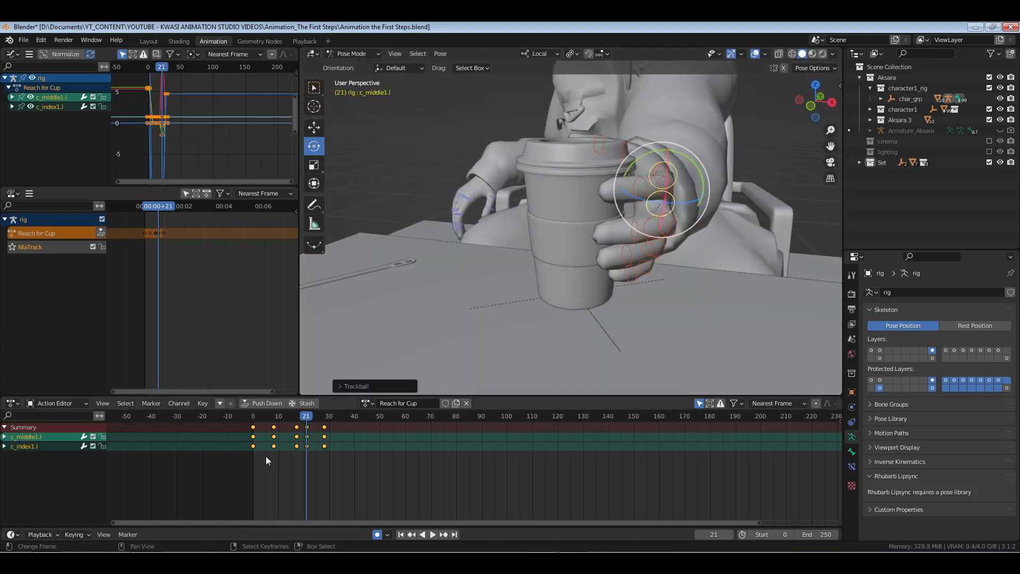
- Delete the frame 17 keyframes of the left index, middle, ring and pinky base controls
{"action": "left_click", "coordinate": [296, 424]}
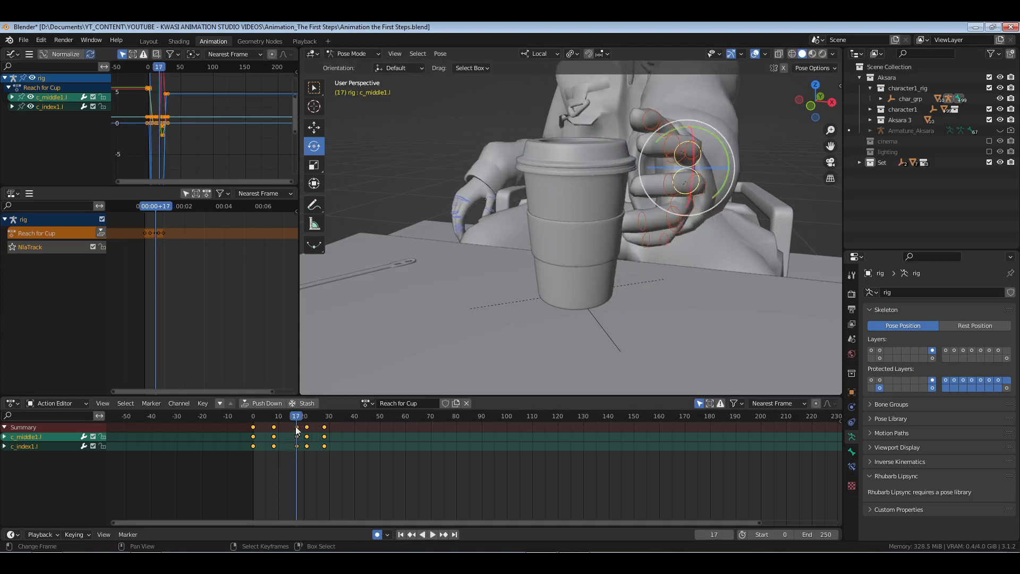
{"action": "left_click_drag", "start_coordinate": [302, 458], "coordinate": [302, 458]}
{"action": "middle_click_drag", "start_coordinate": [564, 338], "coordinate": [620, 280]}
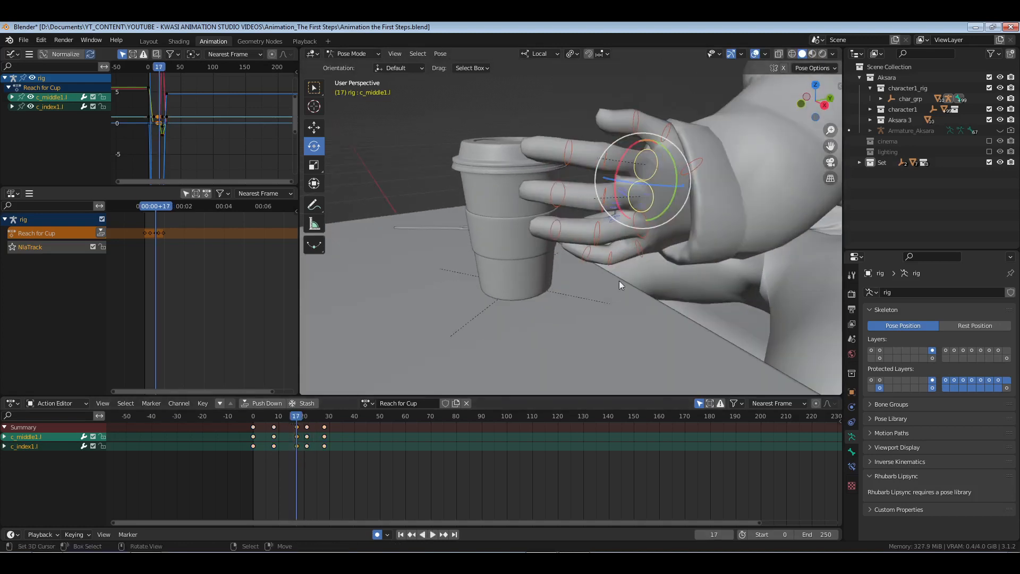
{"action": "left_click", "coordinate": [643, 232], "text": "shift"}
{"action": "left_click", "coordinate": [639, 253], "text": "shift"}
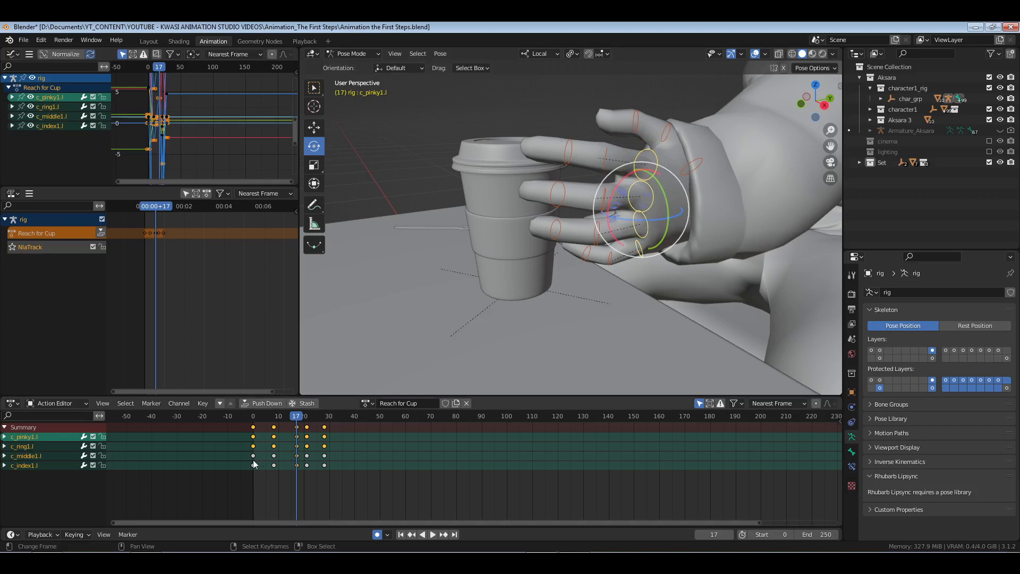
{"action": "scroll", "coordinate": [255, 458], "scroll_direction": "up", "scroll_amount": 2, "text": "ctrl"}
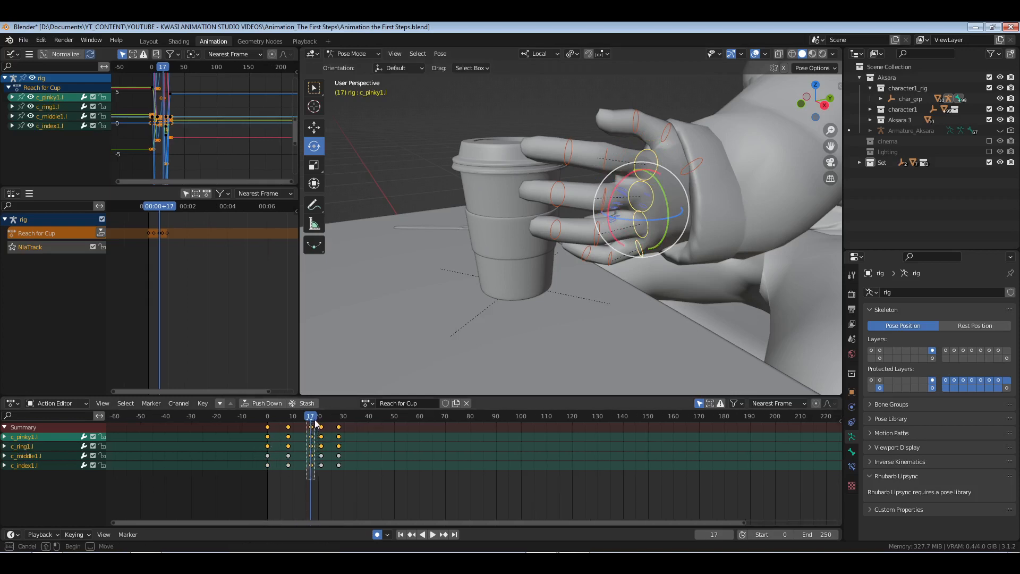
{"action": "key", "text": "x"}
{"action": "left_click", "coordinate": [307, 438]}
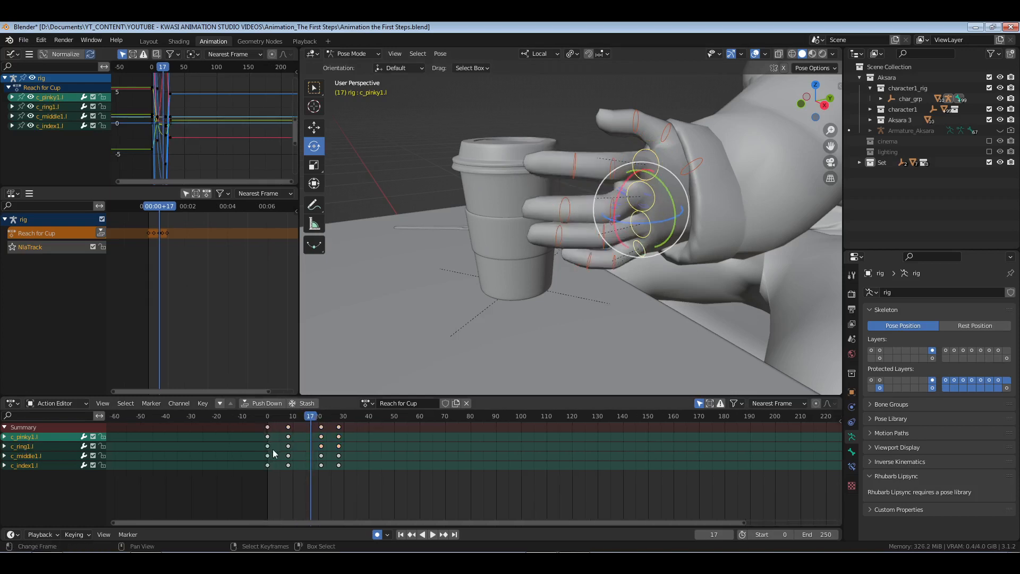
- Play back the reach and move the left thumb base control's frame 17 keyframe to frame 14
{"action": "left_click", "coordinate": [269, 451]}
{"action": "key", "text": "space"}
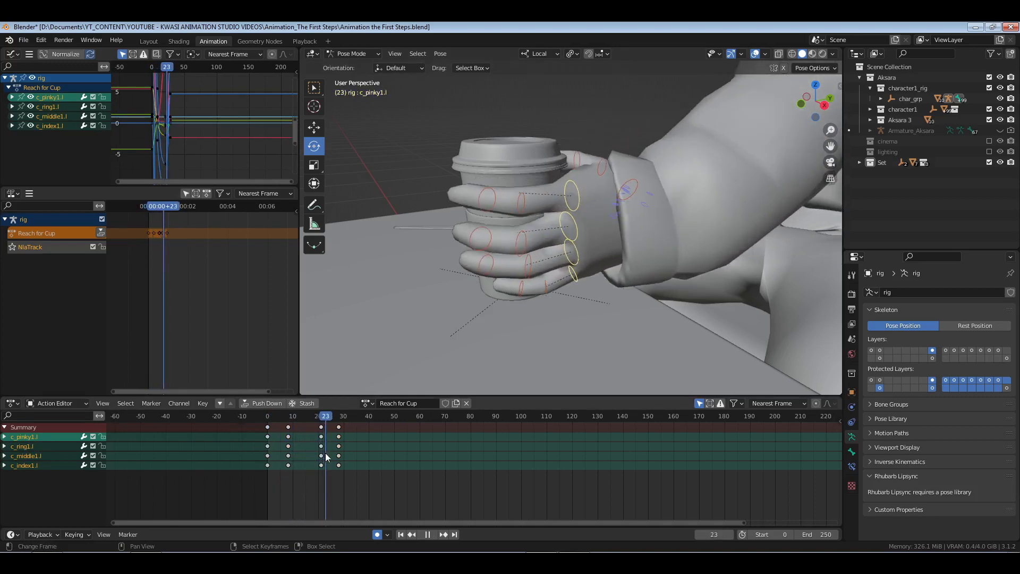
{"action": "key", "text": "space"}
{"action": "middle_click_drag", "start_coordinate": [534, 205], "coordinate": [541, 300]}
{"action": "key", "text": "space"}
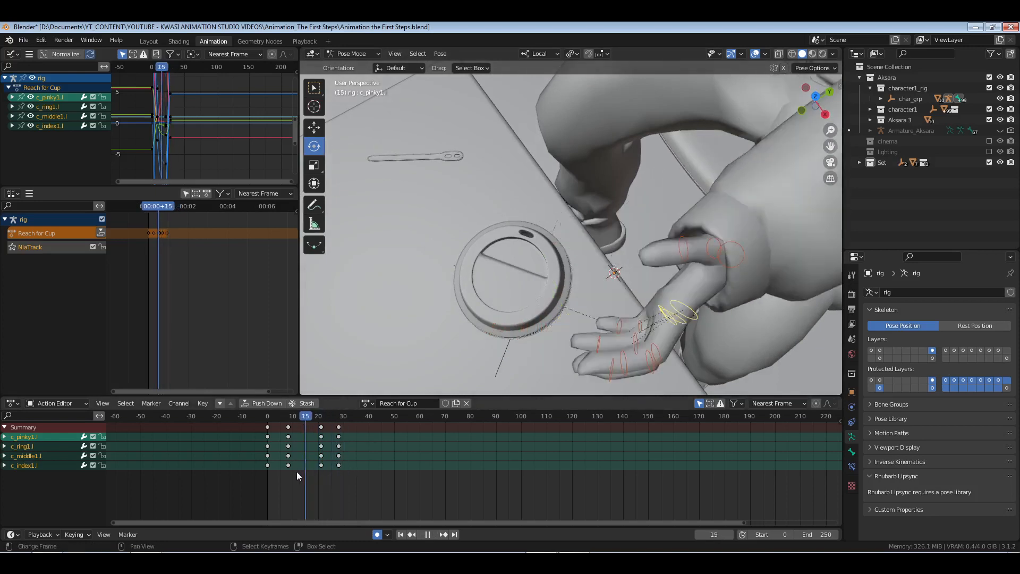
{"action": "left_click_drag", "start_coordinate": [308, 472], "coordinate": [321, 471]}
{"action": "middle_click_drag", "start_coordinate": [654, 317], "coordinate": [601, 256]}
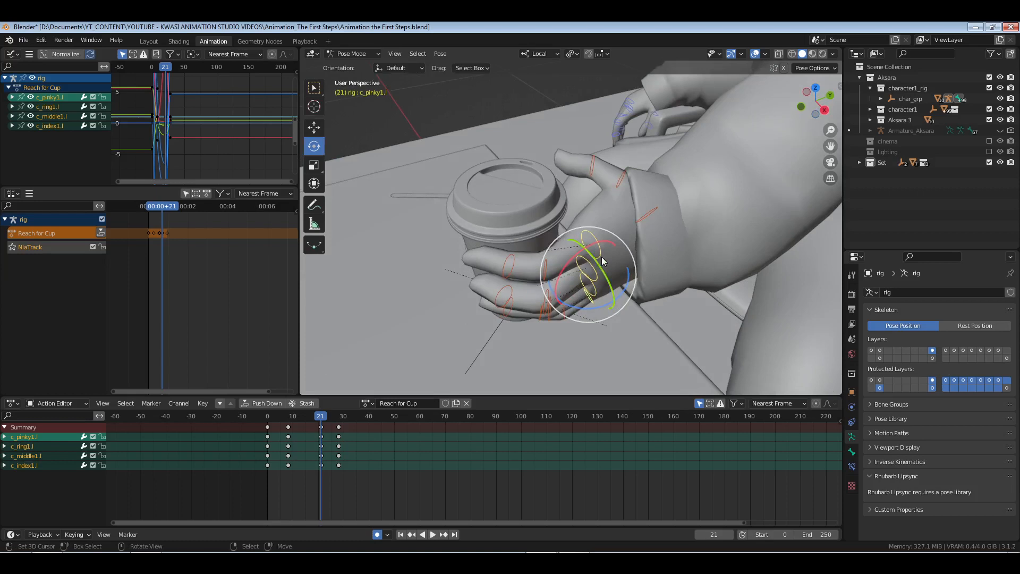
{"action": "left_click", "coordinate": [649, 219]}
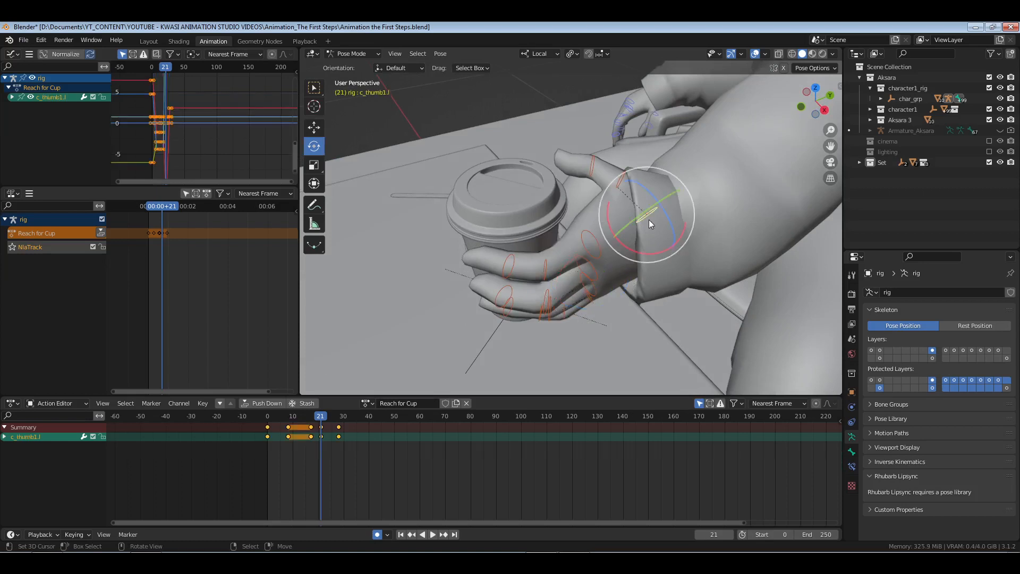
{"action": "left_click", "coordinate": [312, 431]}
{"action": "key", "text": "g"}
{"action": "left_click", "coordinate": [306, 437]}
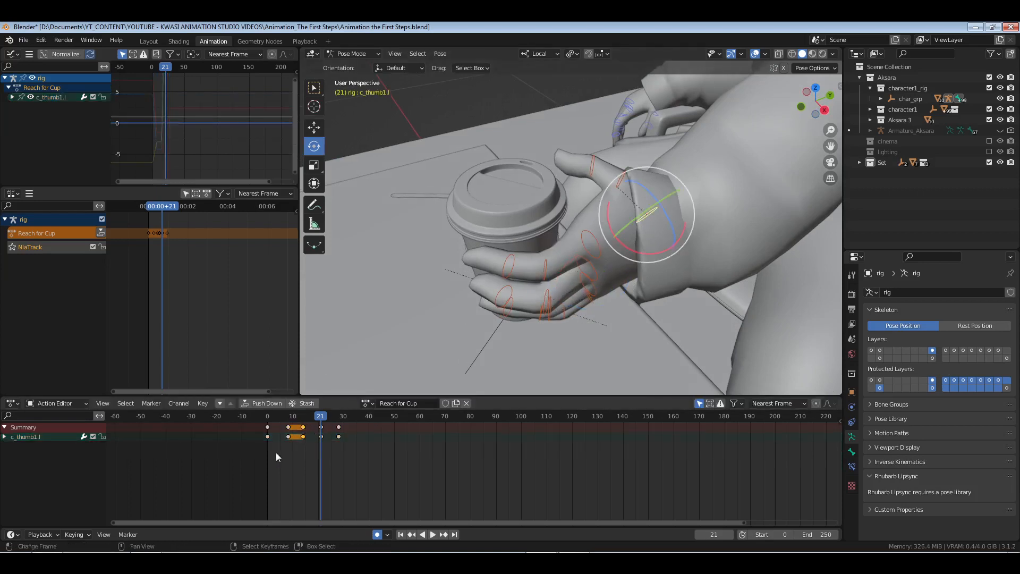
- Duplicate the frame 8 keyframes of the left index, middle, ring and pinky base controls to frame 13 and save the file
{"action": "left_click_drag", "start_coordinate": [269, 453], "coordinate": [320, 459]}
{"action": "left_click", "coordinate": [595, 251]}
{"action": "left_click", "coordinate": [590, 276], "text": "shift"}
{"action": "left_click", "coordinate": [592, 288], "text": "shift"}
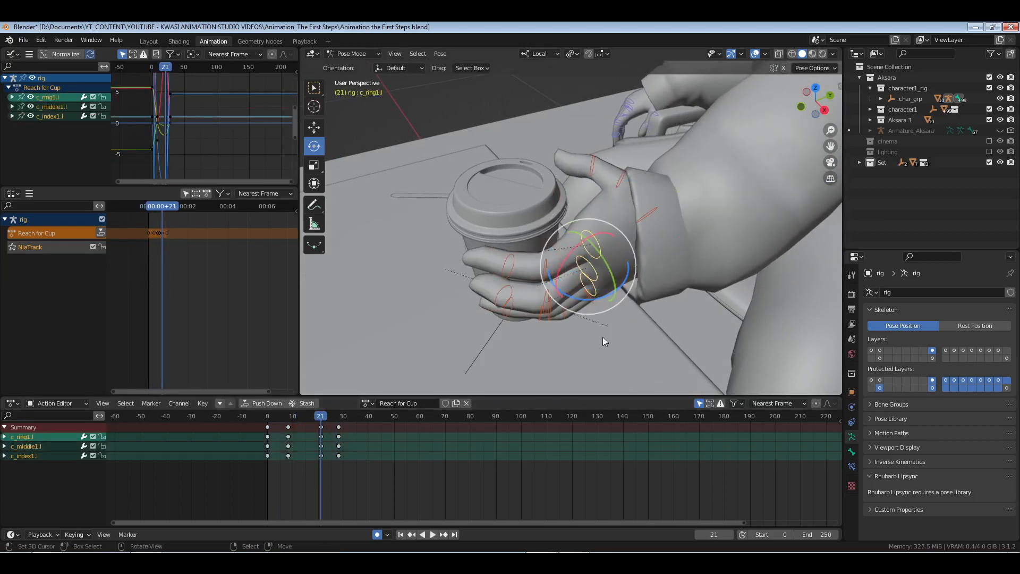
{"action": "middle_click_drag", "start_coordinate": [603, 337], "coordinate": [580, 272]}
{"action": "left_click", "coordinate": [578, 268], "text": "shift"}
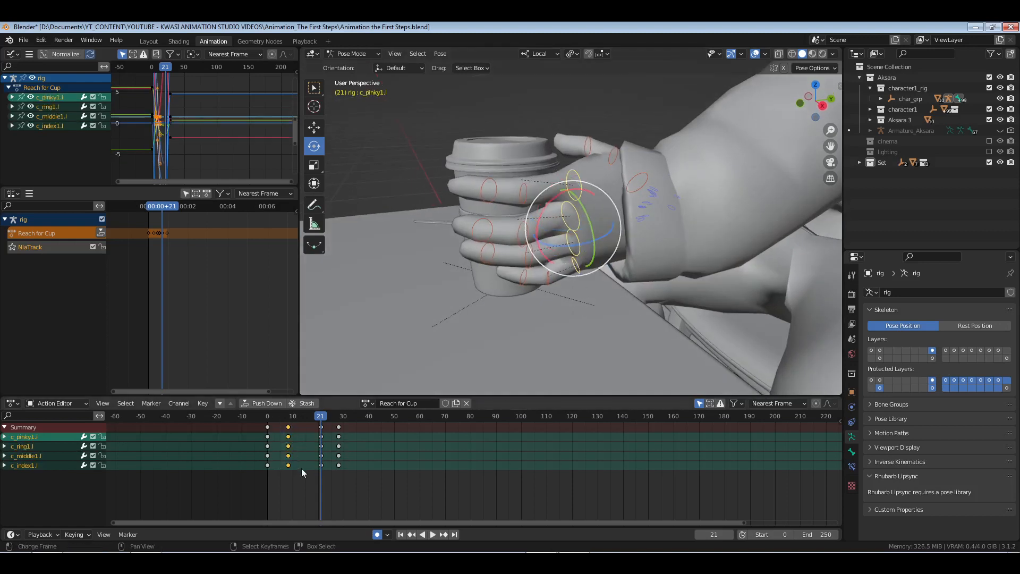
{"action": "key", "text": "g"}
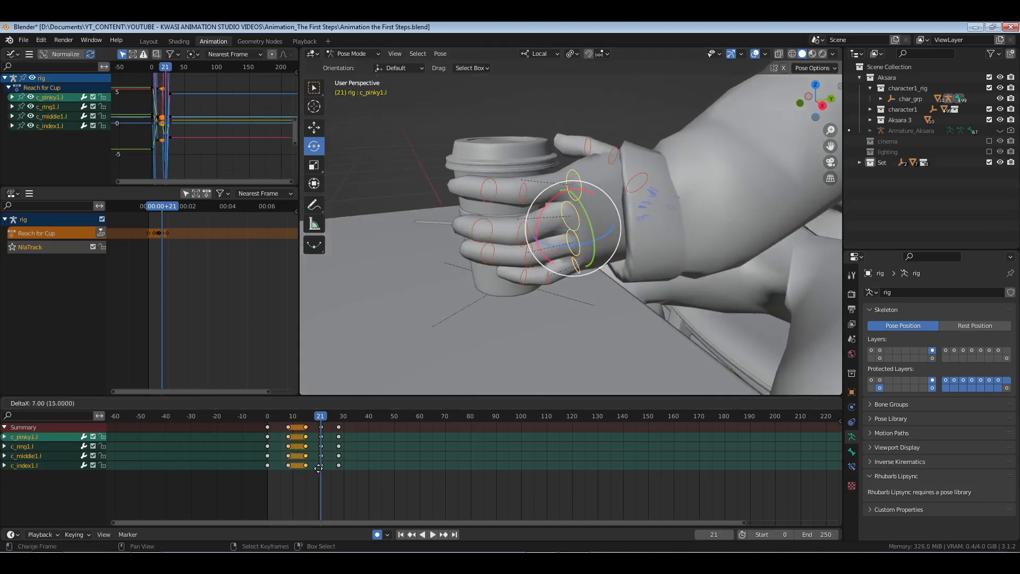
{"action": "left_click", "coordinate": [315, 468]}
{"action": "left_click_drag", "start_coordinate": [310, 470], "coordinate": [374, 518]}
{"action": "left_click", "coordinate": [472, 466]}
{"action": "key", "text": "ctrl+s"}
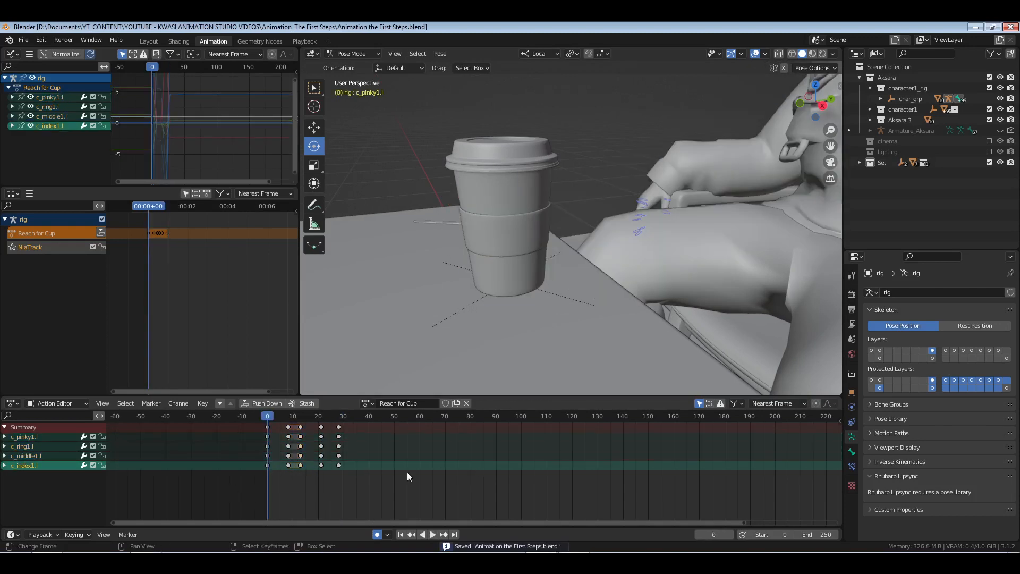
- Play and scrub the reach from above and from the front to examine how the left fingers close around the cup
{"action": "middle_click_drag", "start_coordinate": [496, 259], "coordinate": [489, 319]}
{"action": "middle_click_drag", "start_coordinate": [577, 243], "coordinate": [604, 282]}
{"action": "key", "text": "space"}
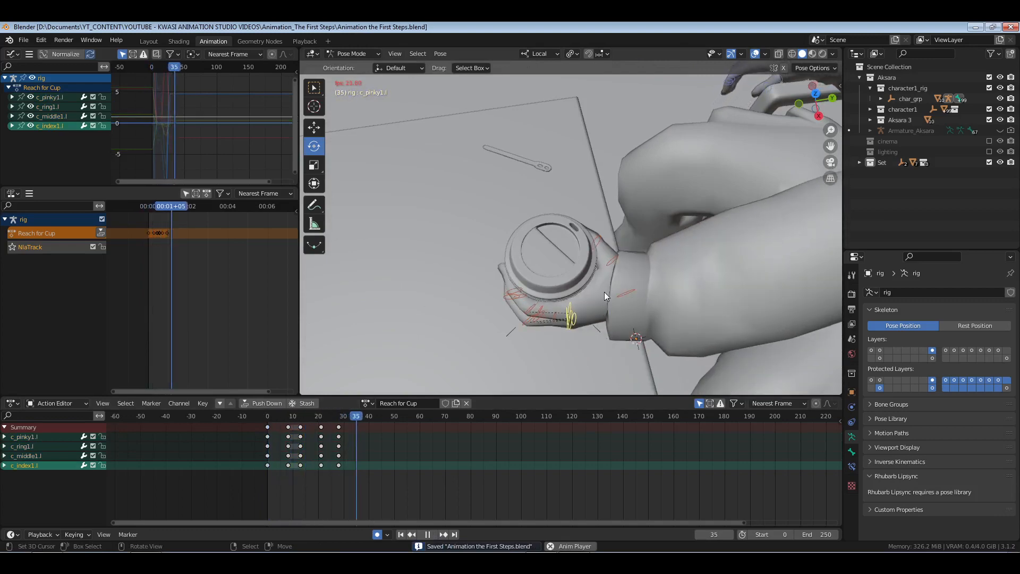
{"action": "key", "text": "space"}
{"action": "left_click_drag", "start_coordinate": [292, 484], "coordinate": [334, 483]}
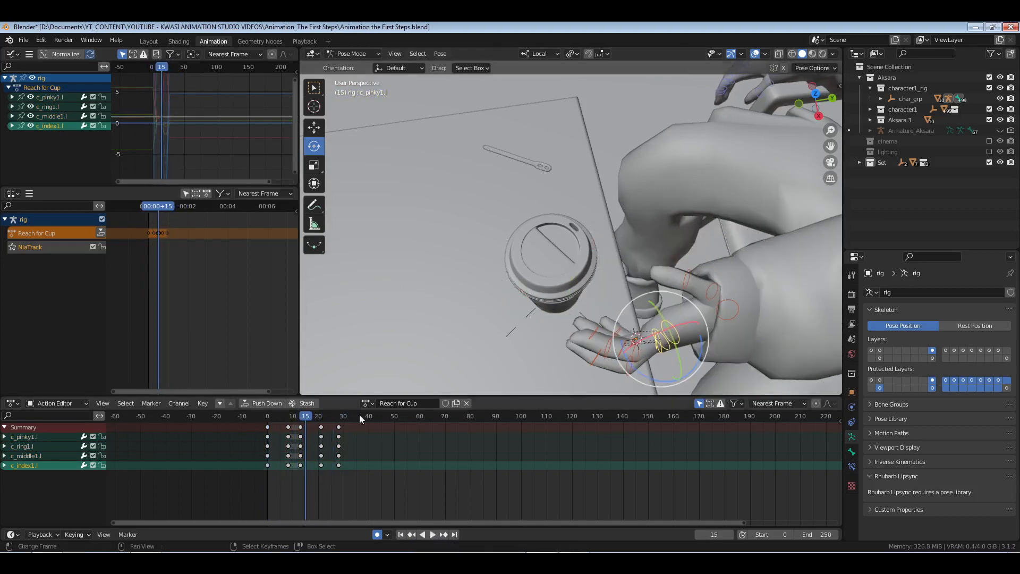
{"action": "middle_click_drag", "start_coordinate": [388, 385], "coordinate": [571, 226]}
{"action": "key", "text": "space"}
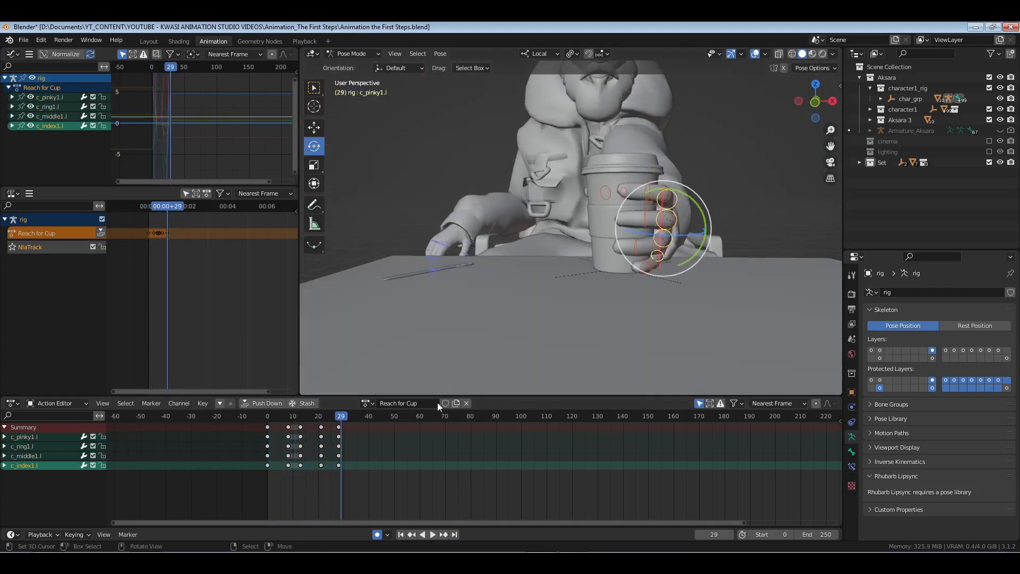
{"action": "key", "text": "space"}
{"action": "left_click_drag", "start_coordinate": [315, 493], "coordinate": [327, 493]}
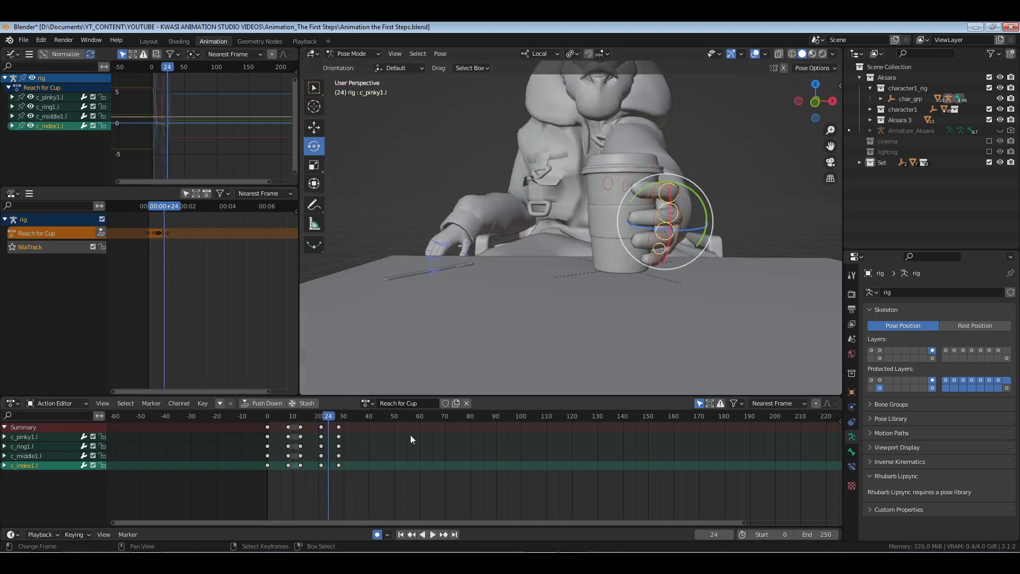
- At frame 21, adjust the left pinky base control and rotate the left ring base control about -2.7° locally to refine their grip on the cup
{"action": "middle_click_drag", "start_coordinate": [531, 366], "coordinate": [632, 332]}
{"action": "left_click_drag", "start_coordinate": [296, 490], "coordinate": [316, 490]}
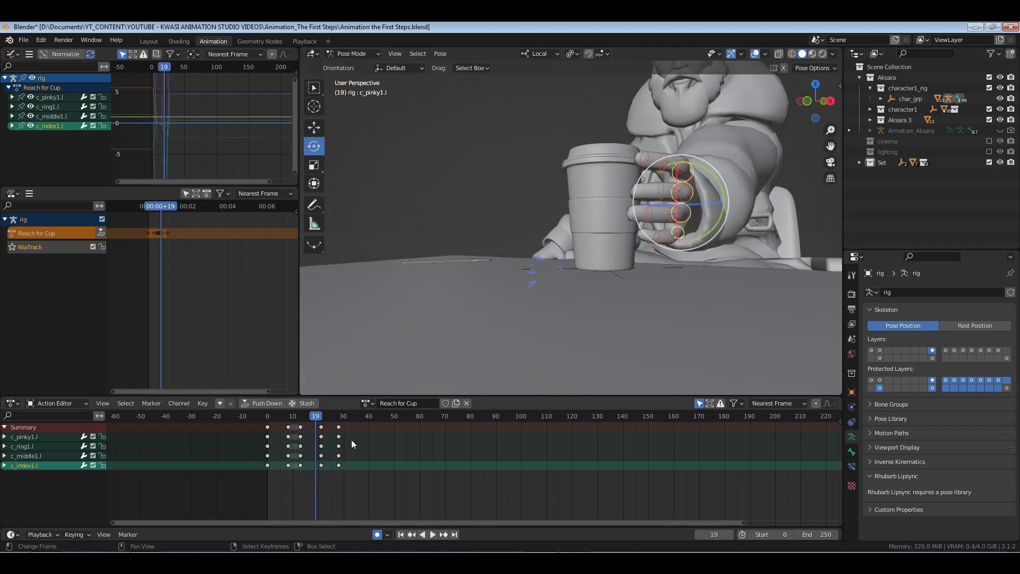
{"action": "middle_click_drag", "start_coordinate": [352, 439], "coordinate": [638, 272]}
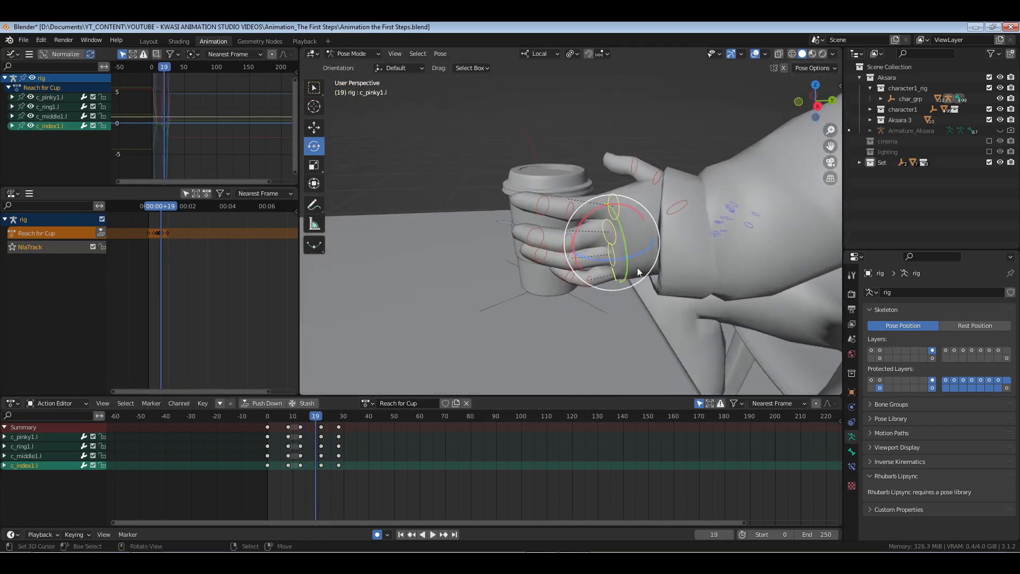
{"action": "left_click", "coordinate": [610, 285]}
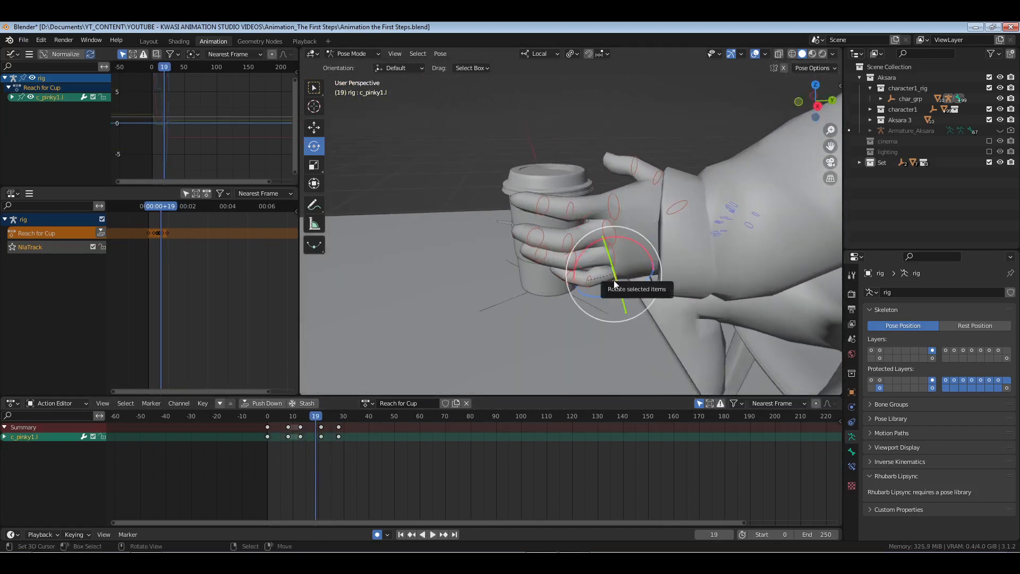
{"action": "left_click", "coordinate": [321, 448]}
{"action": "middle_click_drag", "start_coordinate": [516, 350], "coordinate": [671, 260]}
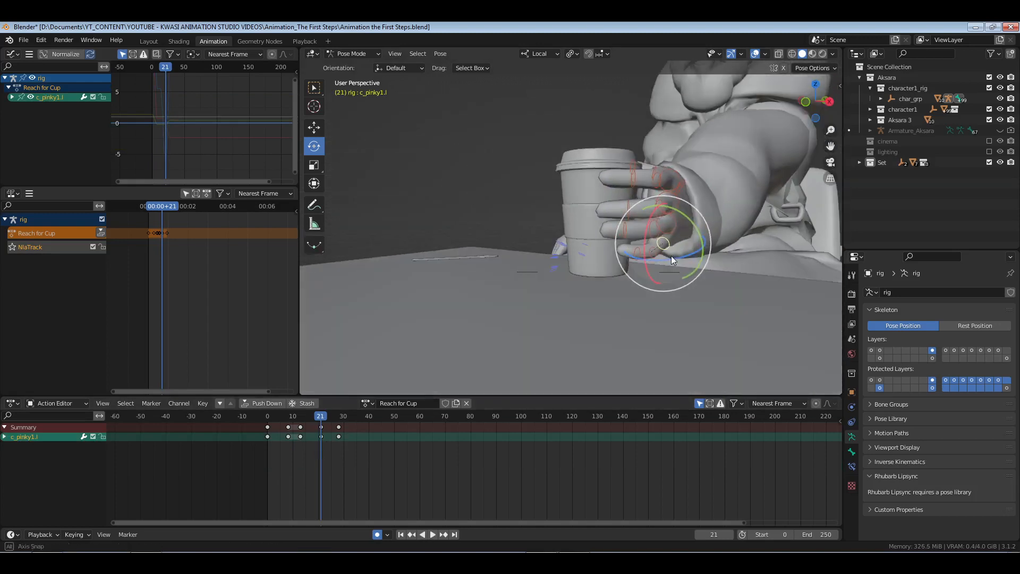
{"action": "left_click_drag", "start_coordinate": [683, 257], "coordinate": [693, 230]}
{"action": "left_click", "coordinate": [676, 248]}
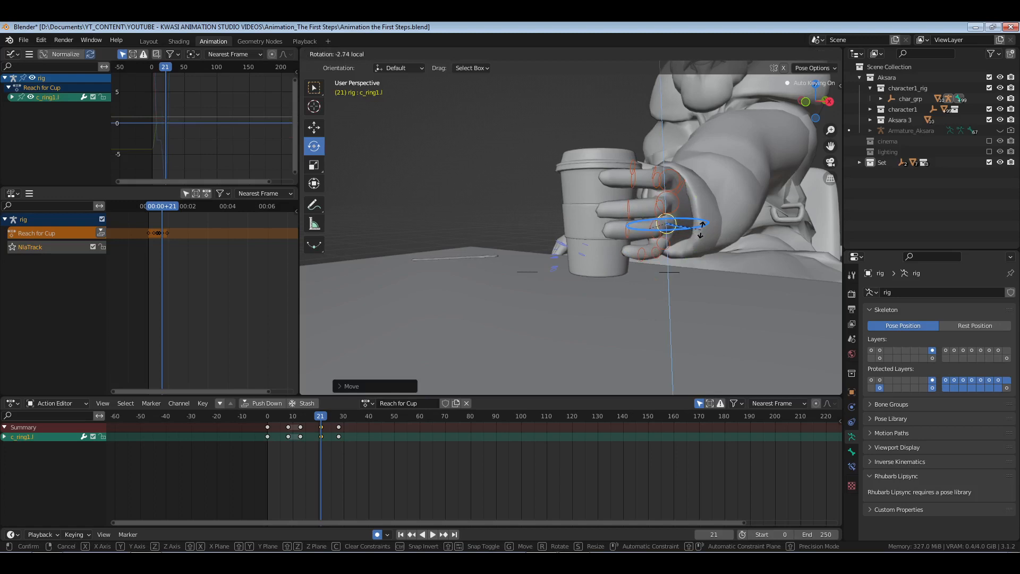
{"action": "left_click", "coordinate": [701, 229]}
- Play and scrub the reach from the start to frame 28 to examine how the left ring and pinky fingers close around the cup
{"action": "key", "text": "shift+Left"}
{"action": "key", "text": "space"}
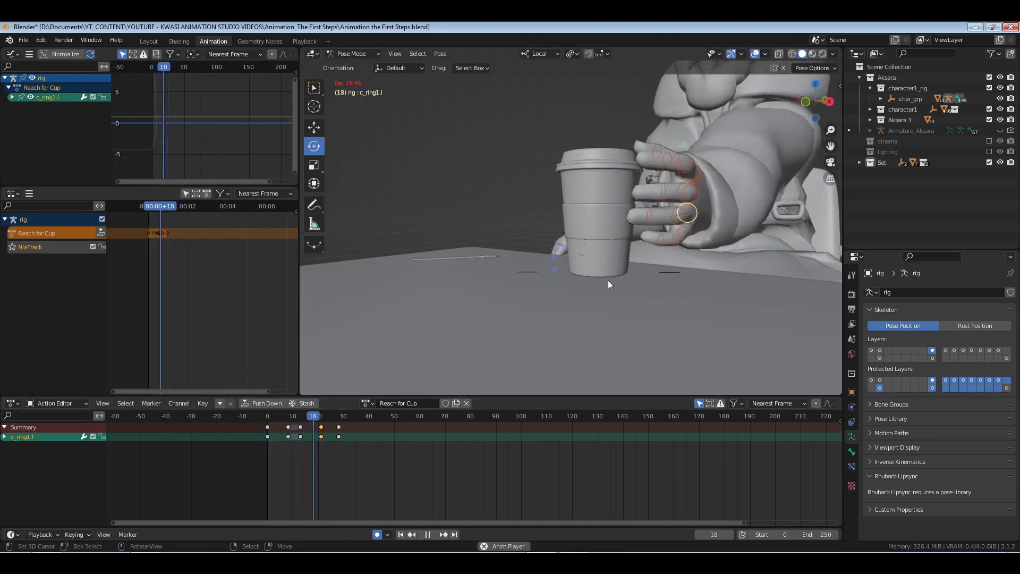
{"action": "key", "text": "space"}
{"action": "key", "text": "shift+Left"}
{"action": "key", "text": "space"}
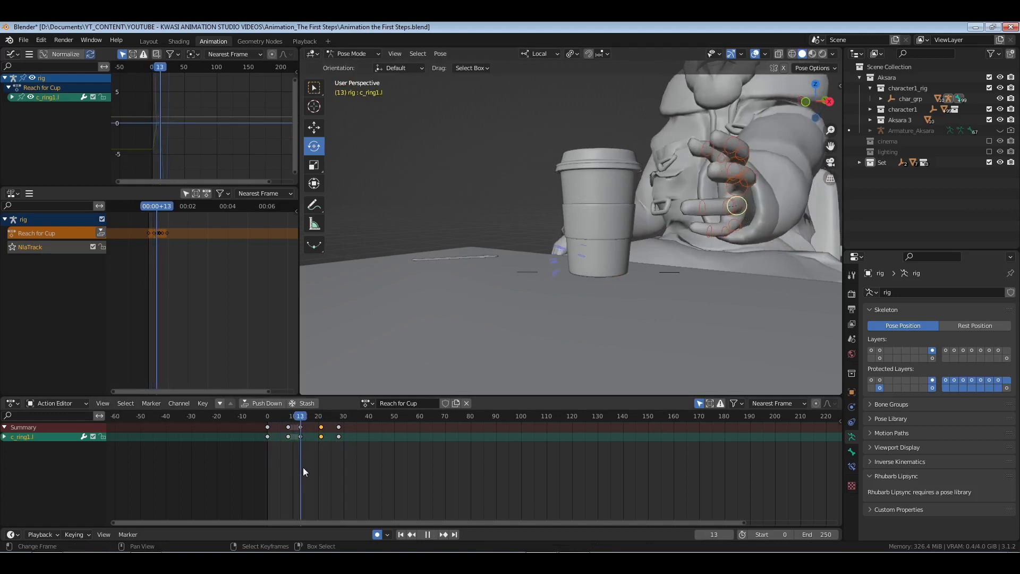
{"action": "mouse_move", "coordinate": [320, 469]}
{"action": "left_mouse_down"}
{"action": "mouse_move", "coordinate": [307, 470]}
{"action": "mouse_move", "coordinate": [340, 470]}
{"action": "left_mouse_up"}
- Inspect the character's full pose at frame 28 from the front and above with overlays hidden, deselect all controls and save the file
{"action": "middle_click_drag", "start_coordinate": [678, 199], "coordinate": [649, 310], "text": "shift"}
{"action": "left_click", "coordinate": [757, 55]}
{"action": "scroll", "coordinate": [617, 154], "scroll_direction": "down", "scroll_amount": 2}
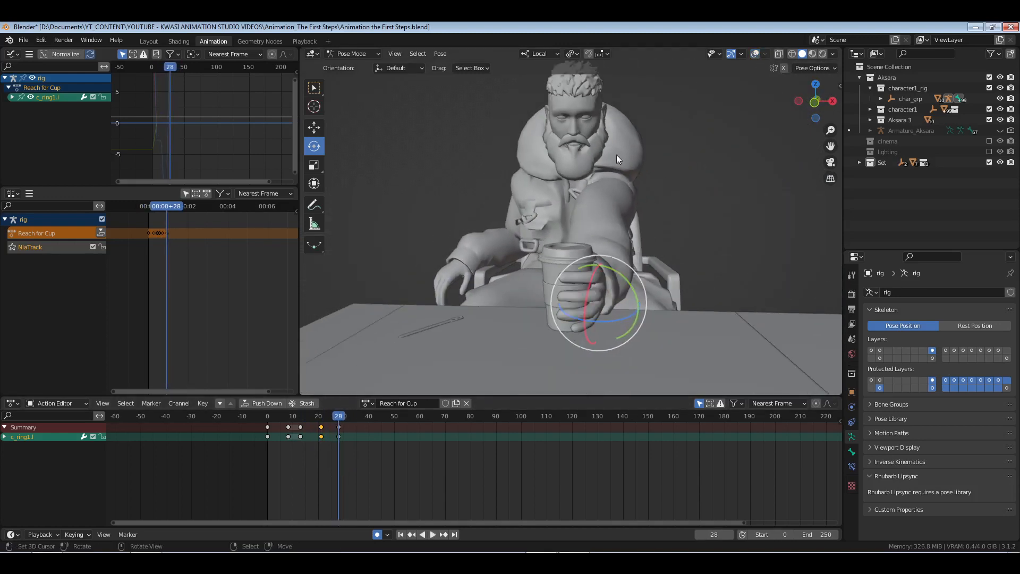
{"action": "middle_click_drag", "start_coordinate": [617, 154], "coordinate": [669, 144]}
{"action": "scroll", "coordinate": [615, 203], "scroll_direction": "down", "scroll_amount": 4}
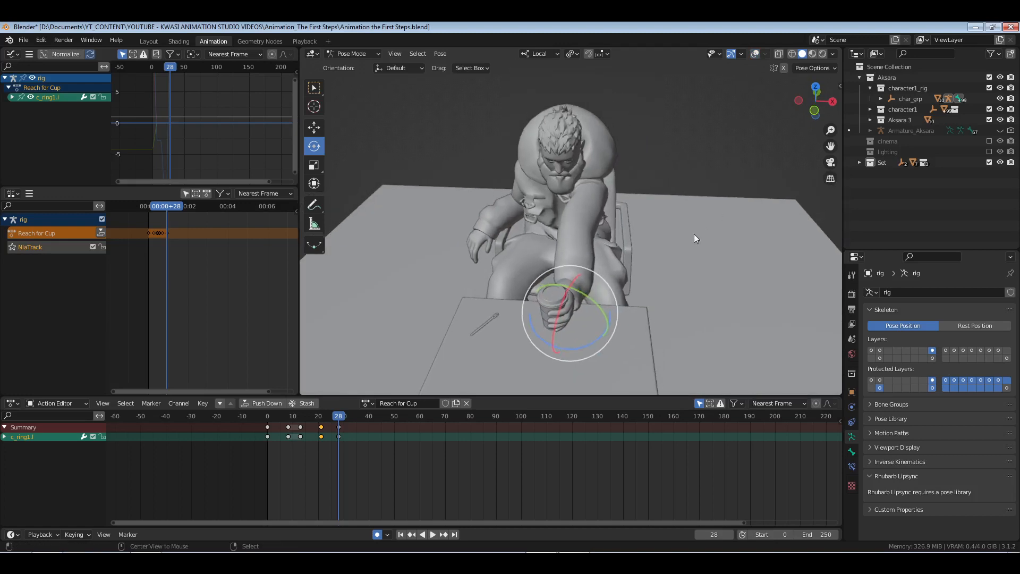
{"action": "key", "text": "alt+a"}
{"action": "key", "text": "ctrl+s"}
- Show the rig's main body control layer and rotate the upper spine control c_spine_03.x about -19.6° around its local Y axis at frame 28
{"action": "middle_click_drag", "start_coordinate": [650, 241], "coordinate": [594, 224]}
{"action": "left_click", "coordinate": [871, 351]}
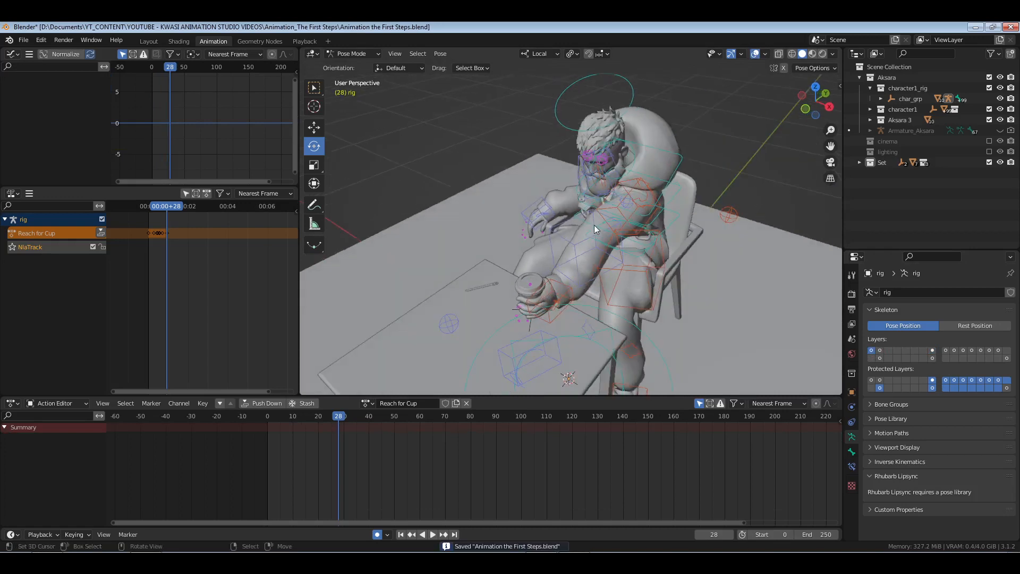
{"action": "left_click", "coordinate": [679, 167]}
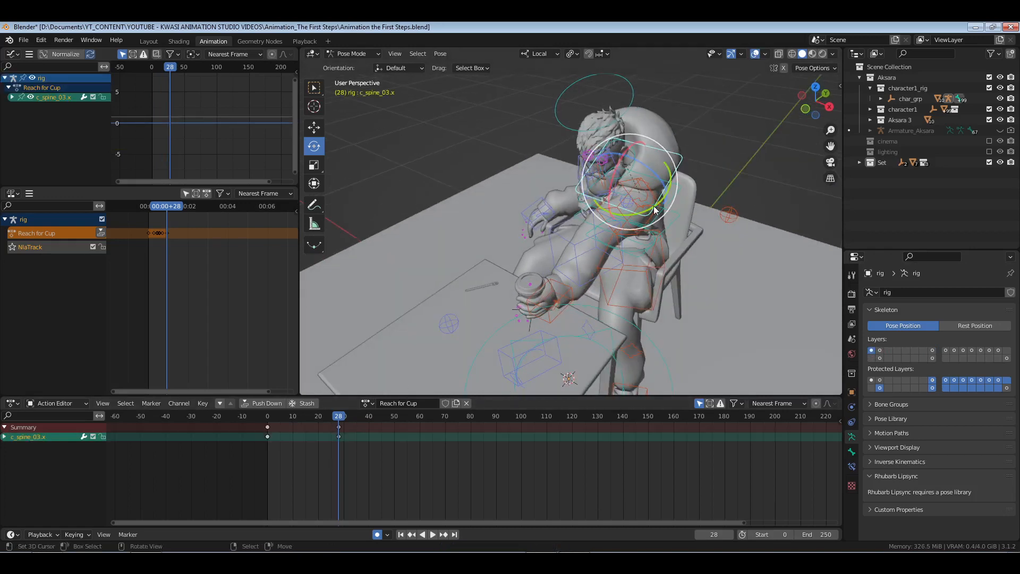
{"action": "left_click_drag", "start_coordinate": [654, 209], "coordinate": [645, 210]}
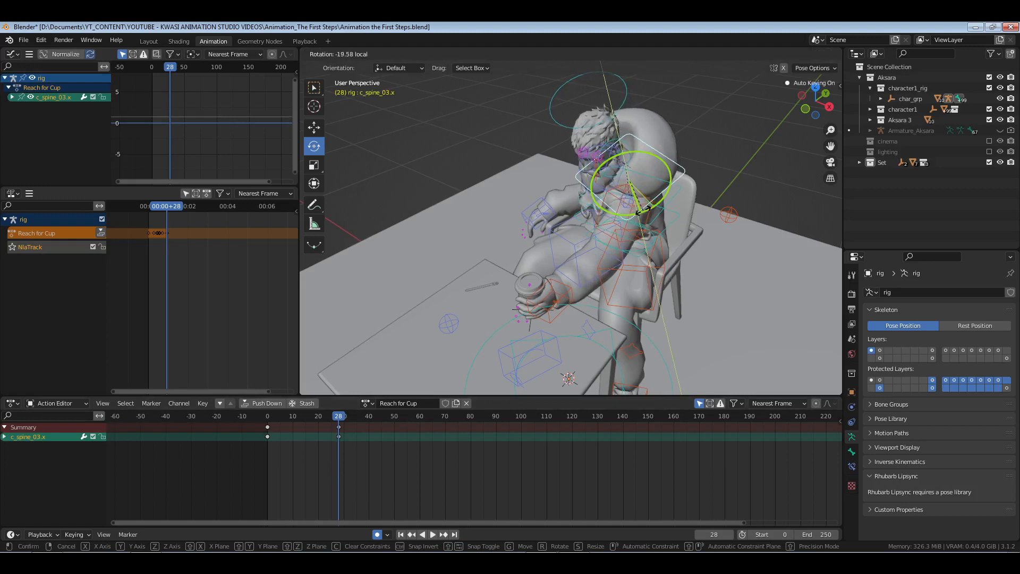
{"action": "left_click_drag", "start_coordinate": [641, 210], "coordinate": [640, 211]}
- Play and scrub the reach to check the upper body's twist, return to frame 0 and save the file
{"action": "key", "text": "shift+Left"}
{"action": "middle_click_drag", "start_coordinate": [585, 266], "coordinate": [632, 233]}
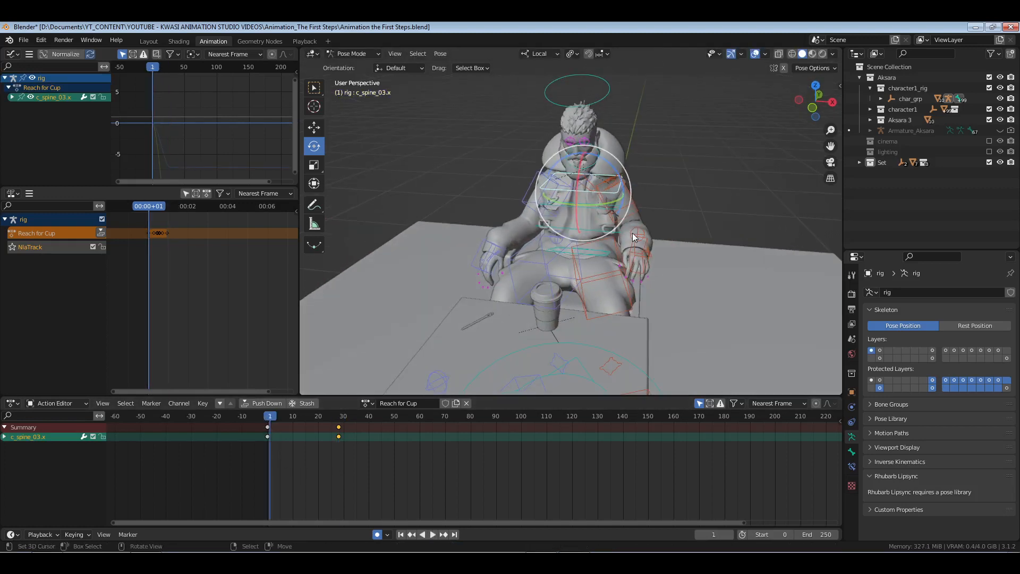
{"action": "key", "text": "space"}
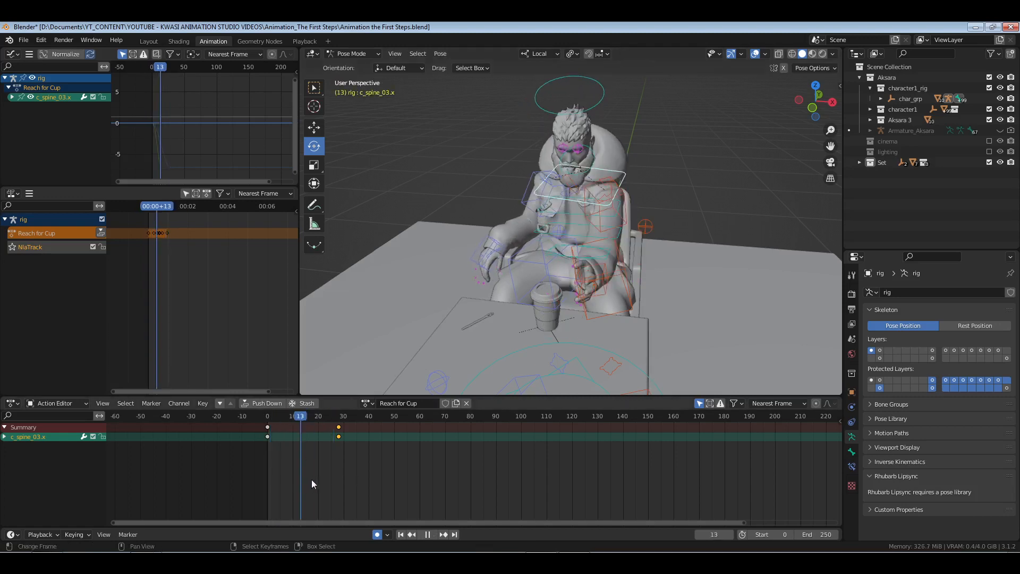
{"action": "key", "text": "Escape"}
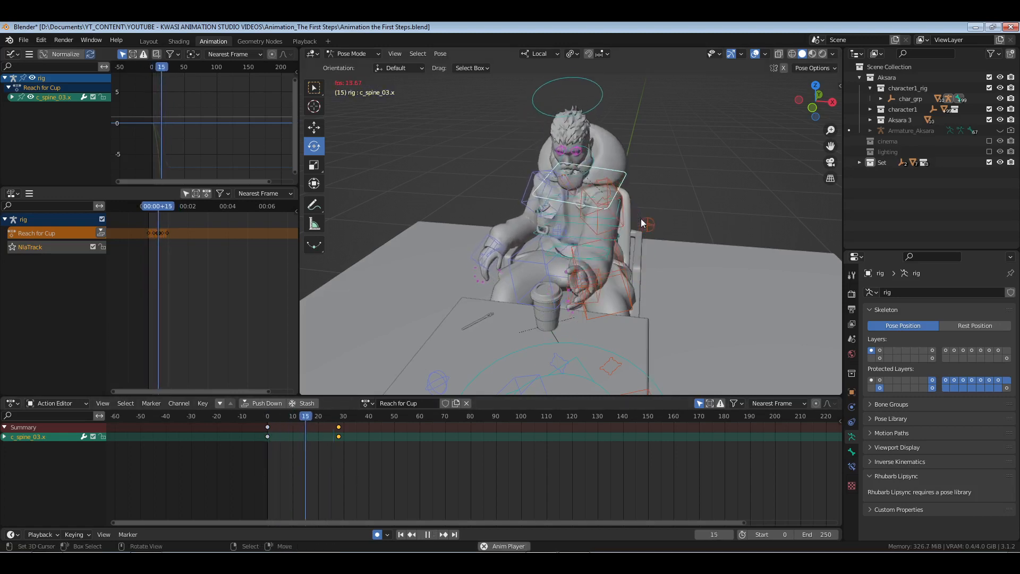
{"action": "key", "text": "space"}
{"action": "key", "text": "shift+Left"}
{"action": "key", "text": "space"}
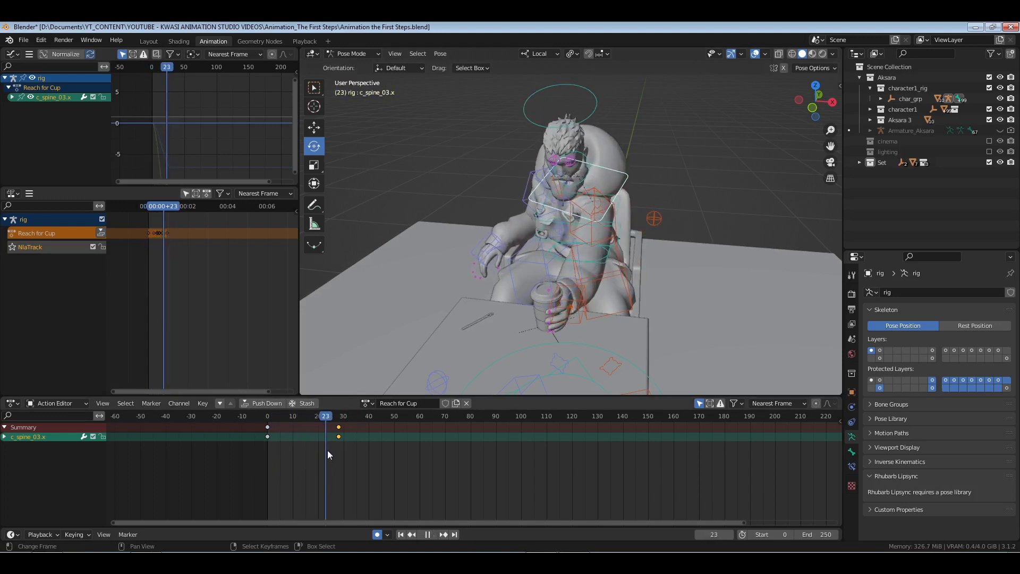
{"action": "left_click_drag", "start_coordinate": [348, 450], "coordinate": [256, 463]}
{"action": "key", "text": "ctrl+s"}
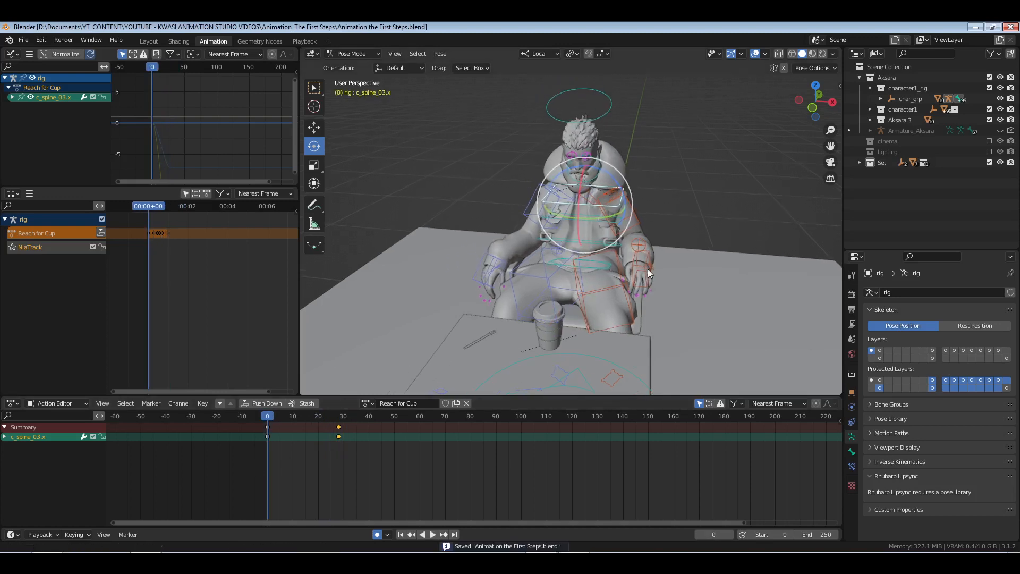
- Switch to the camera view and Object Mode, enable the cinema collection and select its Camera
{"action": "key", "text": "KP_0"}
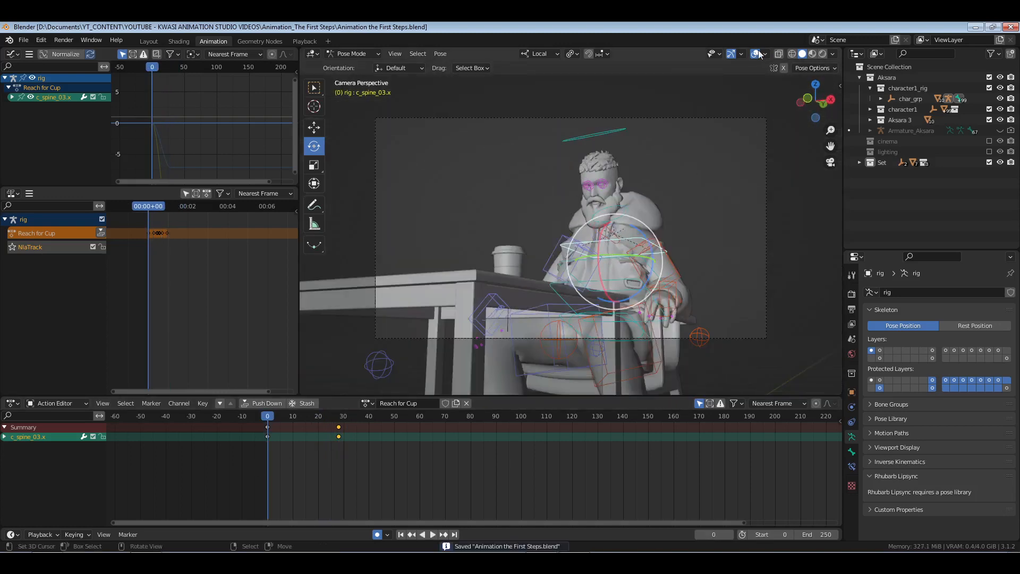
{"action": "key", "text": "ctrl+Tab"}
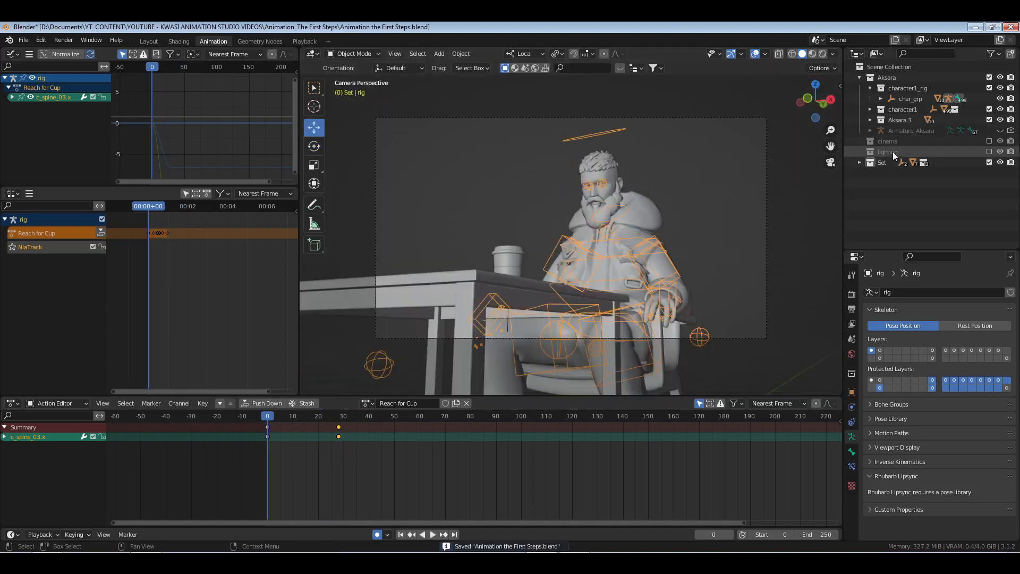
{"action": "left_click", "coordinate": [989, 141]}
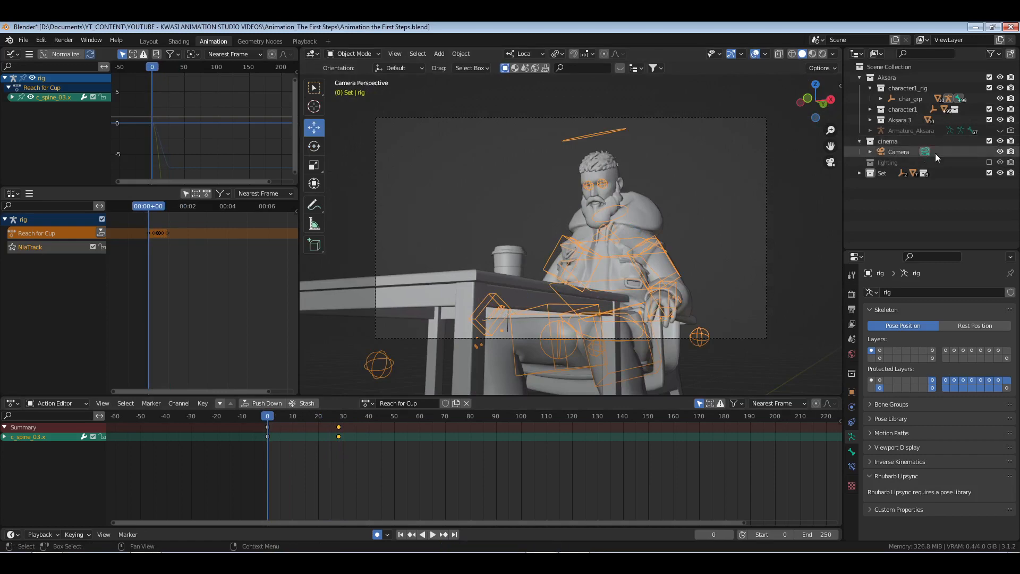
{"action": "left_click", "coordinate": [899, 152]}
{"action": "key", "text": "KP_0"}
{"action": "key", "text": "KP_0"}
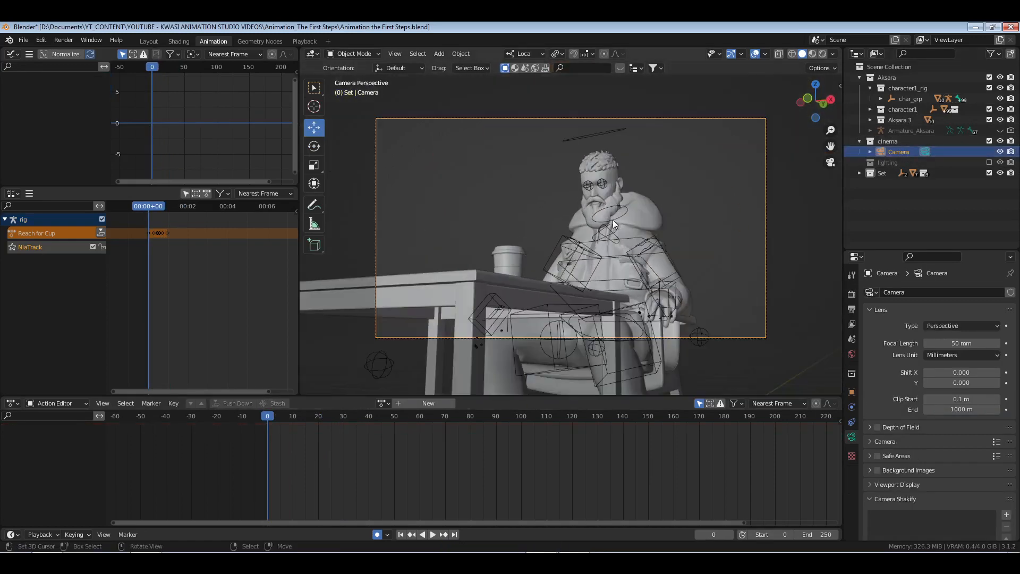
- Lock the camera to the view and reframe it closer and more frontally on the character and cup
{"action": "key", "text": "n"}
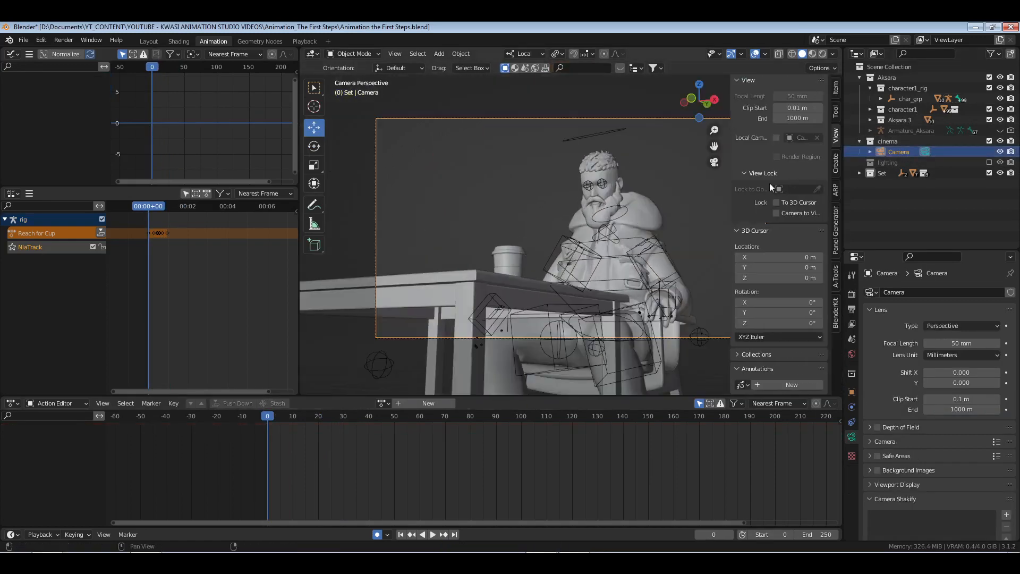
{"action": "left_click", "coordinate": [777, 213]}
{"action": "key", "text": "n"}
{"action": "middle_click_drag", "start_coordinate": [620, 245], "coordinate": [646, 232]}
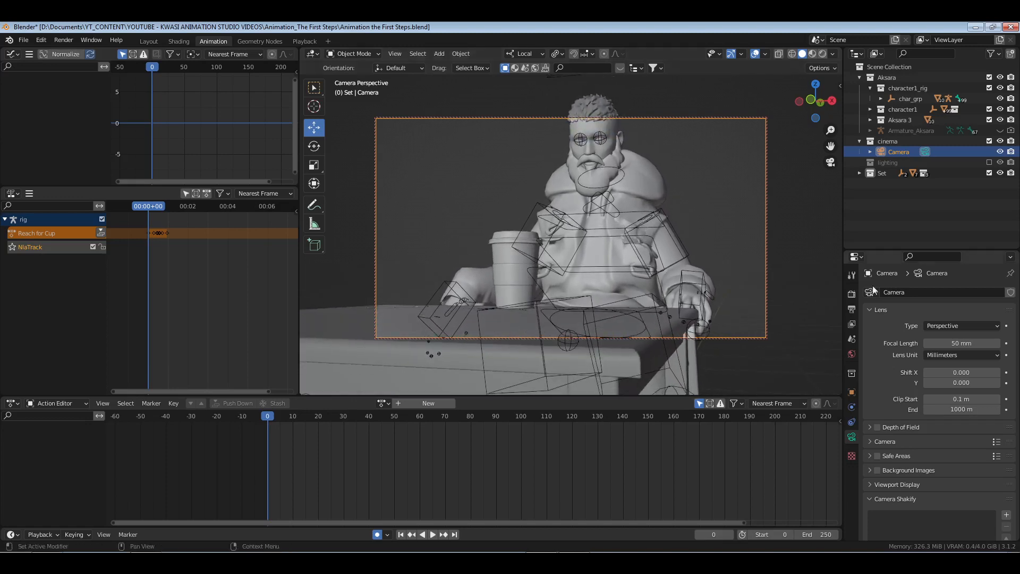
- Set the camera's focal length to 40 mm, reframe the character and cup, and save the file
{"action": "left_click_drag", "start_coordinate": [958, 344], "coordinate": [943, 343]}
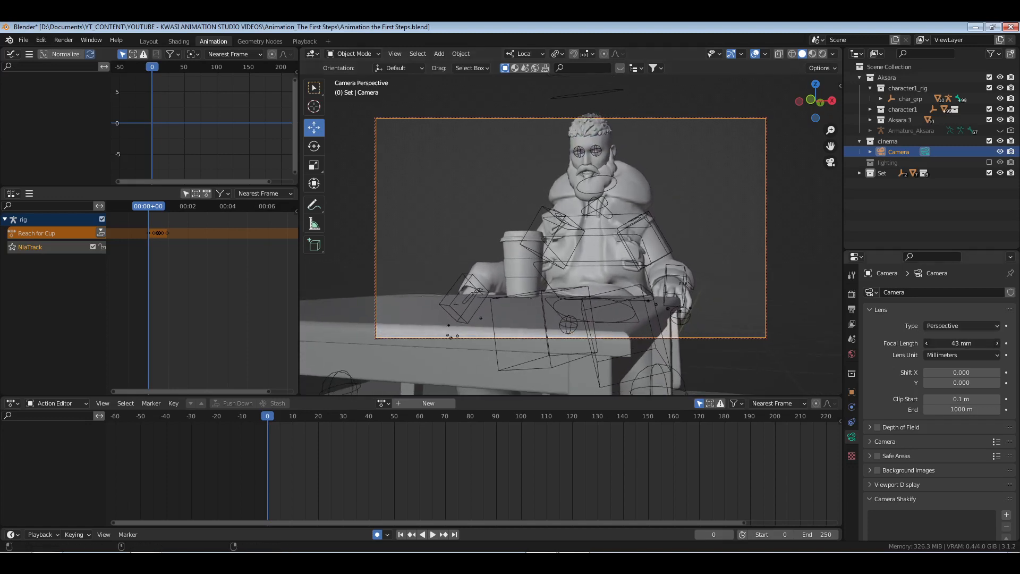
{"action": "mouse_move", "coordinate": [626, 268]}
{"action": "middle_mouse_down"}
{"action": "mouse_move", "coordinate": [625, 253]}
{"action": "mouse_move", "coordinate": [627, 266]}
{"action": "middle_mouse_up"}
{"action": "left_click", "coordinate": [960, 343]}
{"action": "type", "text": "4"}
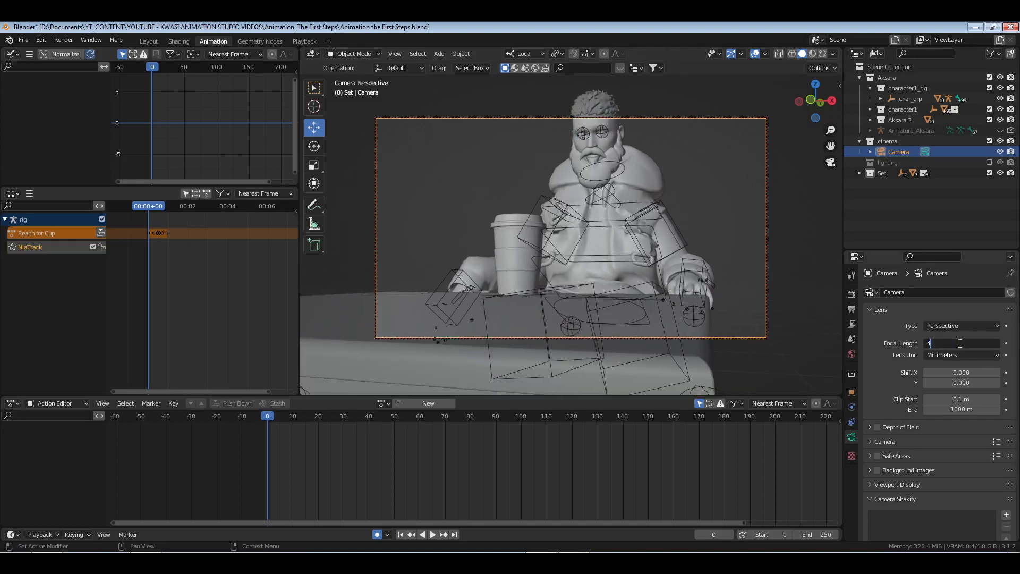
{"action": "type", "text": "0"}
{"action": "key", "text": "Return"}
{"action": "middle_click_drag", "start_coordinate": [611, 289], "coordinate": [623, 287]}
{"action": "key", "text": "ctrl+s"}
- Hide the viewport overlays and play the reach through the camera to review the shot
{"action": "left_click", "coordinate": [755, 54]}
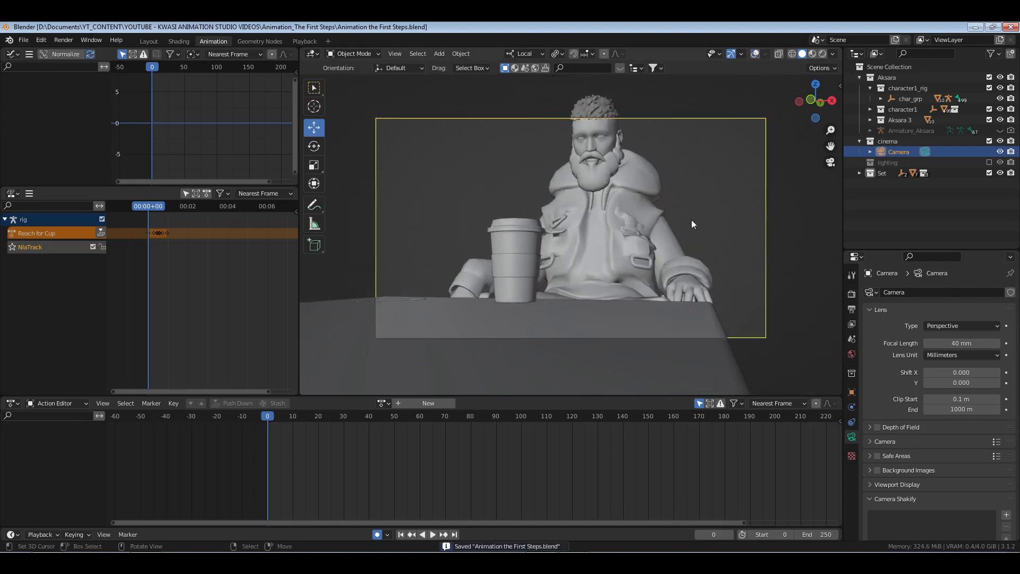
{"action": "key", "text": "space"}
{"action": "key", "text": "shift+alt+z"}
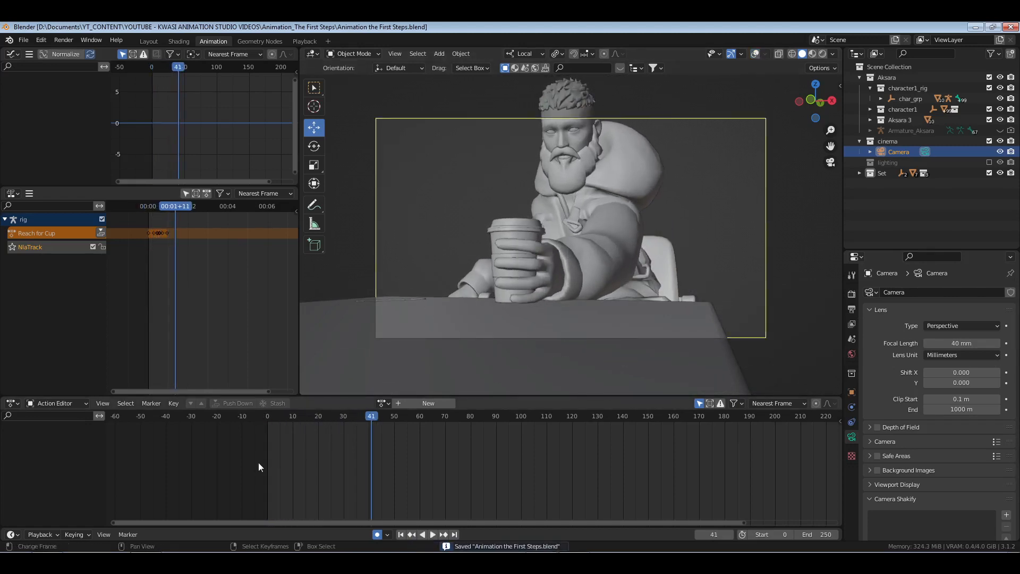
{"action": "key", "text": "Escape"}
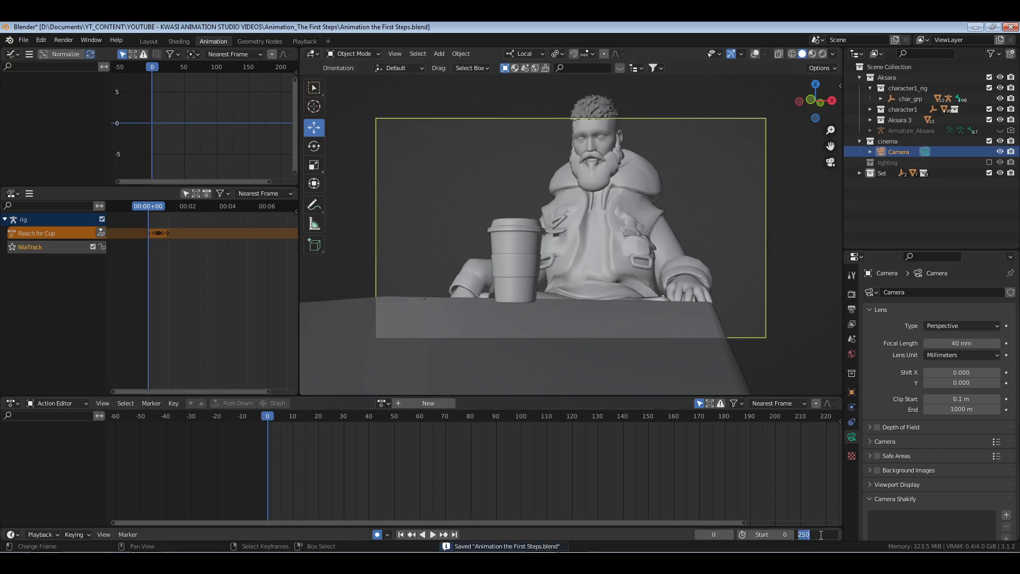
- Set the scene's end frame to 32, fit the frame range in the timeline and save the file
{"action": "left_click", "coordinate": [821, 534]}
{"action": "type", "text": "32"}
{"action": "key", "text": "Return"}
{"action": "key", "text": "Home"}
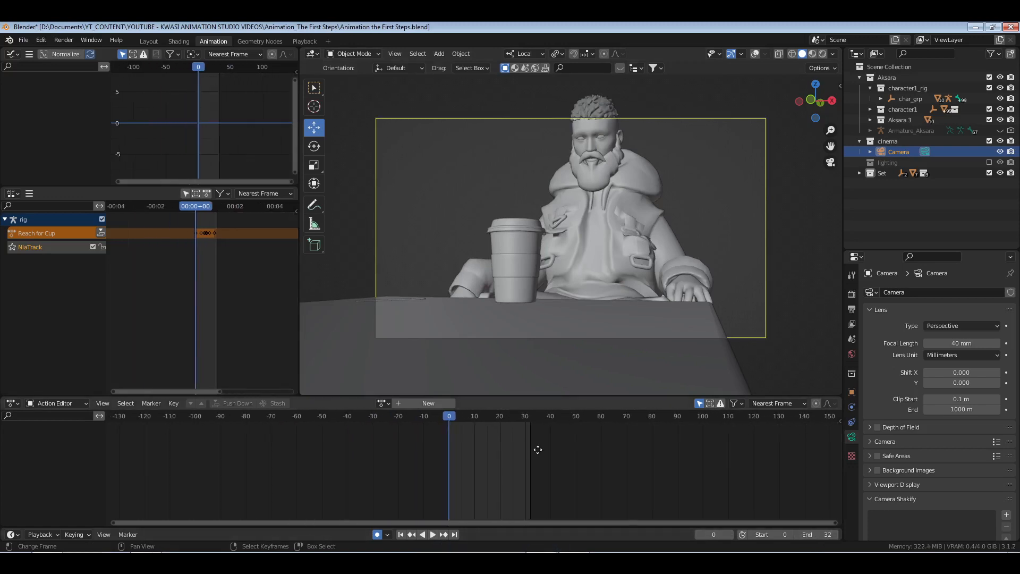
{"action": "key", "text": "ctrl+s"}
- Play the 32-frame range through the camera to check how the reach loops
{"action": "key", "text": "shift+alt+z"}
{"action": "key", "text": "space"}
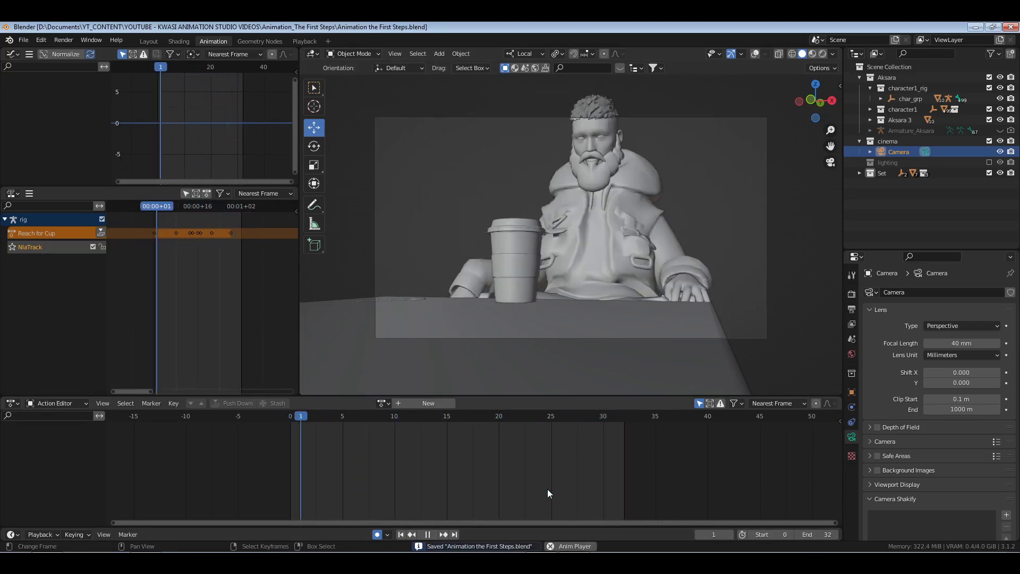
{"action": "key", "text": "space"}
{"action": "key", "text": "shift+alt+z"}
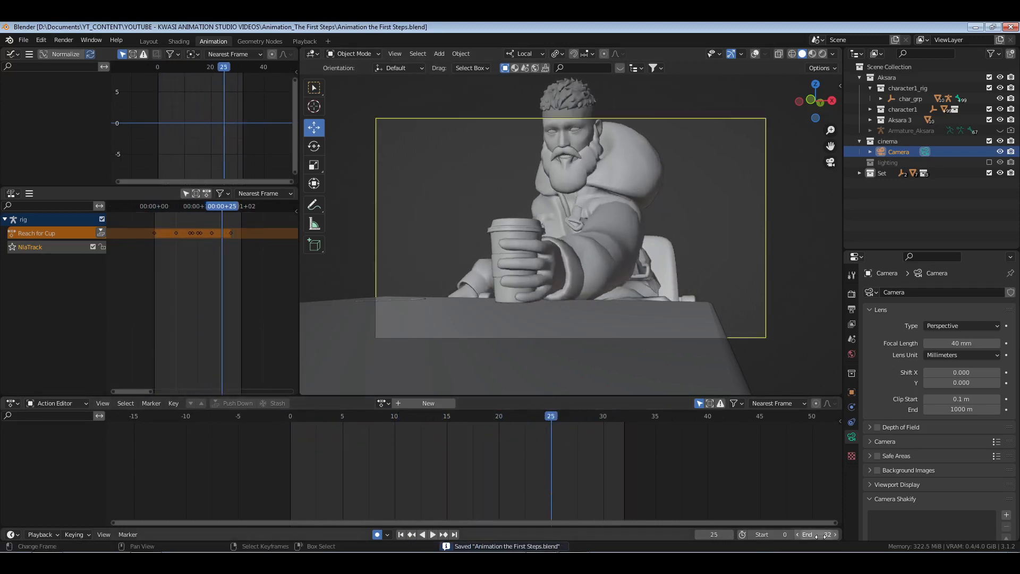
- Set the scene's end frame to 40, then play and scrub the reach through the camera up to frame 28
{"action": "type", "text": "40"}
{"action": "key", "text": "Return"}
{"action": "key", "text": "shift+Left"}
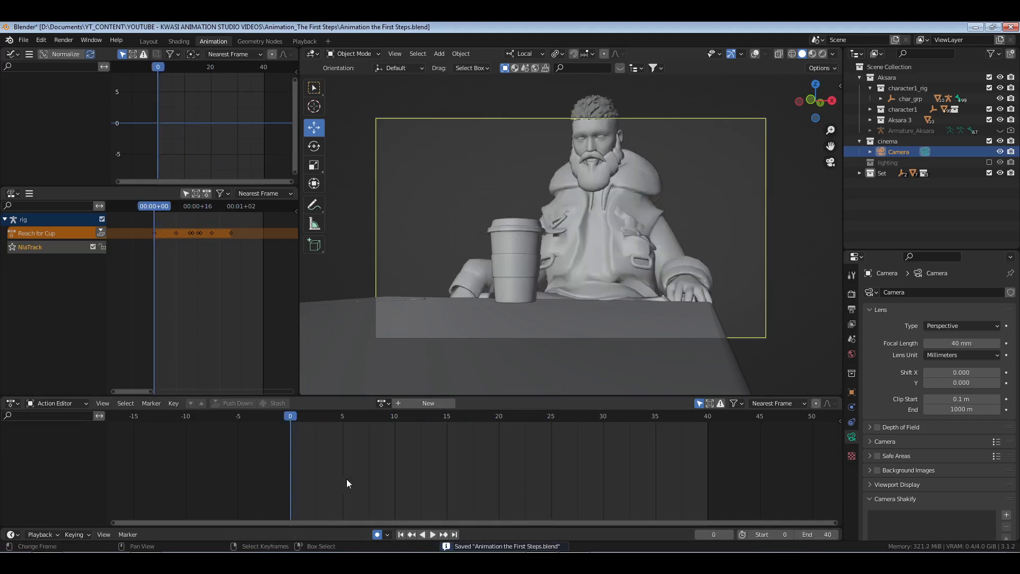
{"action": "key", "text": "space"}
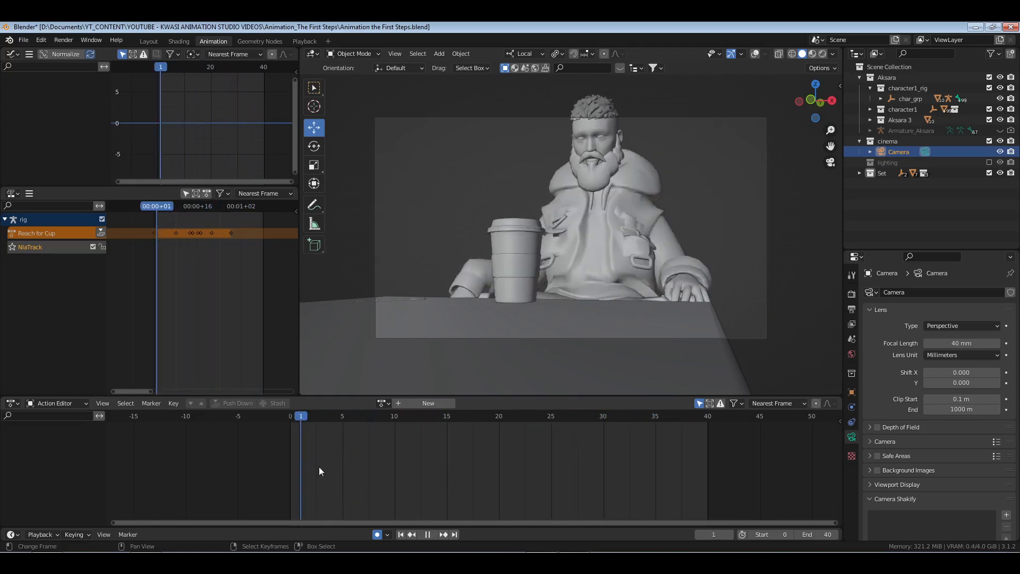
{"action": "left_click_drag", "start_coordinate": [378, 467], "coordinate": [583, 474]}
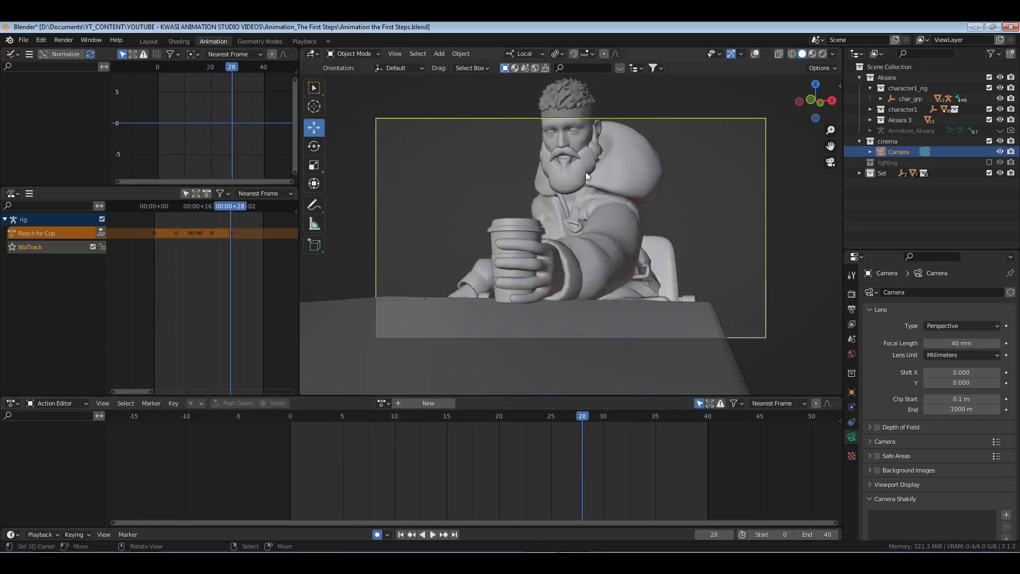
- Show the viewport overlays again, orbit out of the camera view and exclude the cinema collection from the view layer
{"action": "left_click", "coordinate": [756, 54]}
{"action": "middle_click_drag", "start_coordinate": [611, 211], "coordinate": [648, 215]}
{"action": "left_click", "coordinate": [989, 141]}
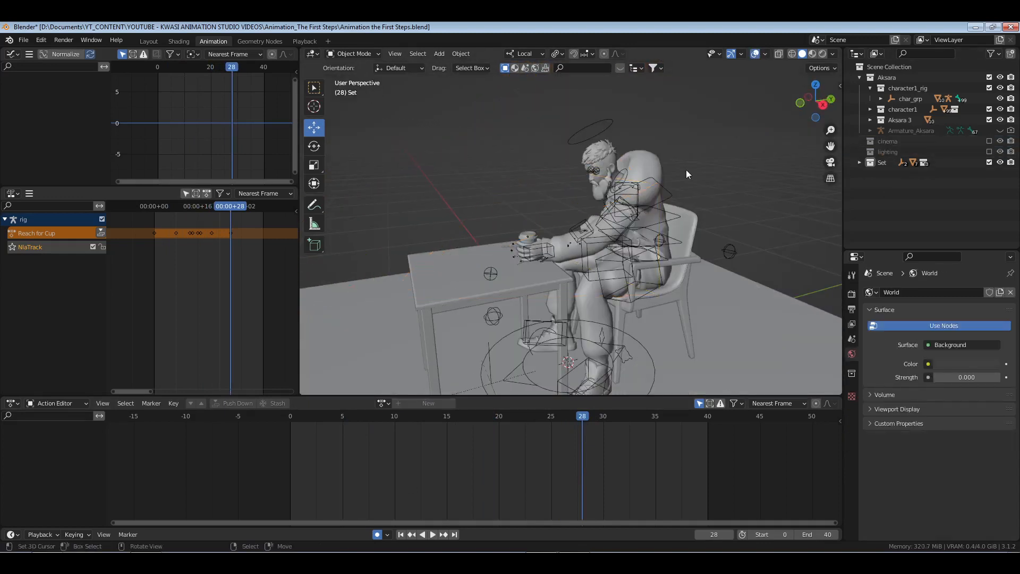
- Put the character rig in Pose Mode and rotate the c_spine_02.x control toward the cup at frame 28
{"action": "right_click", "coordinate": [671, 198]}
{"action": "key", "text": "ctrl+Tab"}
{"action": "scroll", "coordinate": [668, 226], "scroll_direction": "up", "scroll_amount": 3}
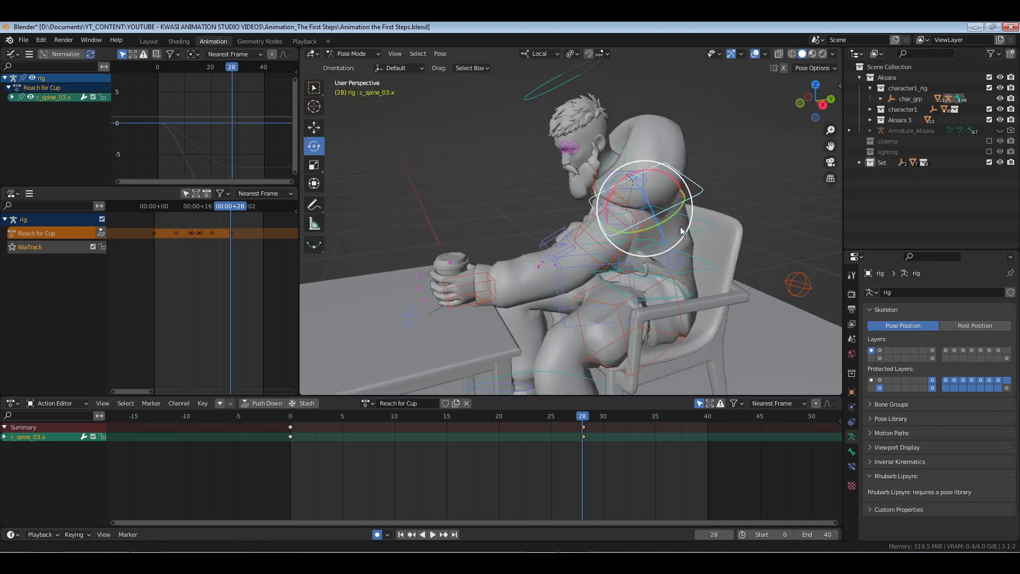
{"action": "right_click", "coordinate": [696, 231]}
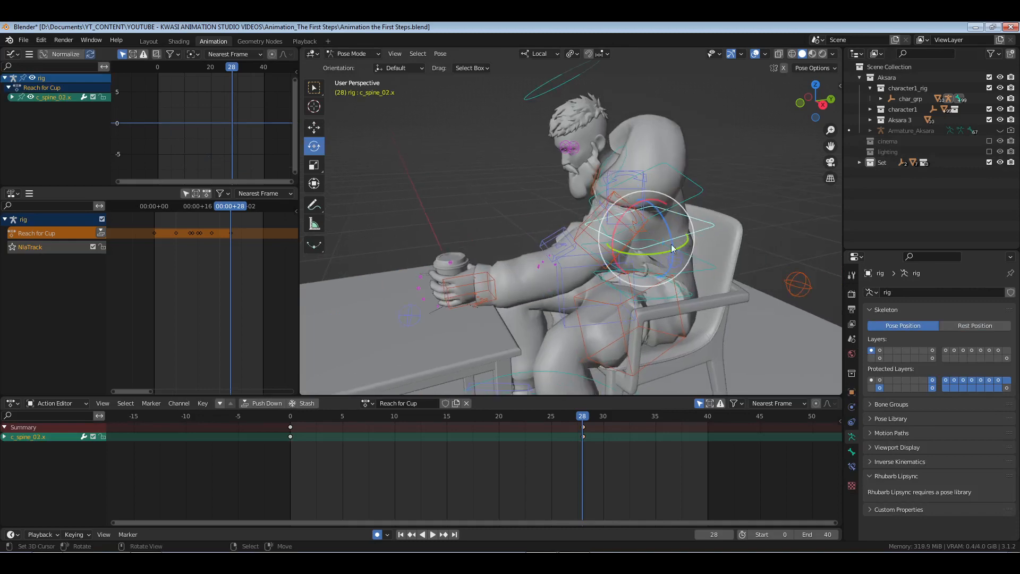
{"action": "middle_click_drag", "start_coordinate": [671, 244], "coordinate": [652, 273]}
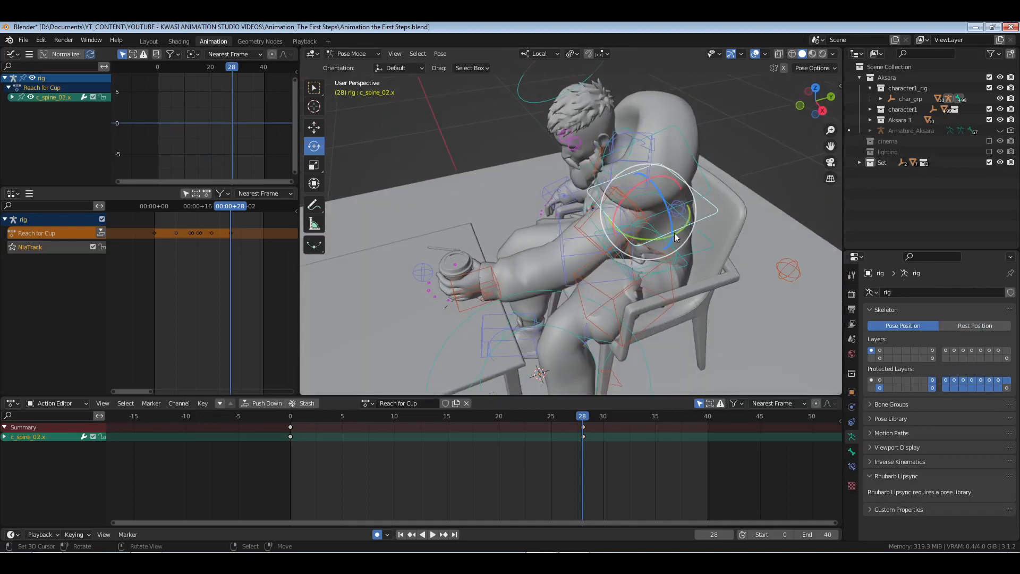
{"action": "middle_click_drag", "start_coordinate": [674, 234], "coordinate": [641, 238]}
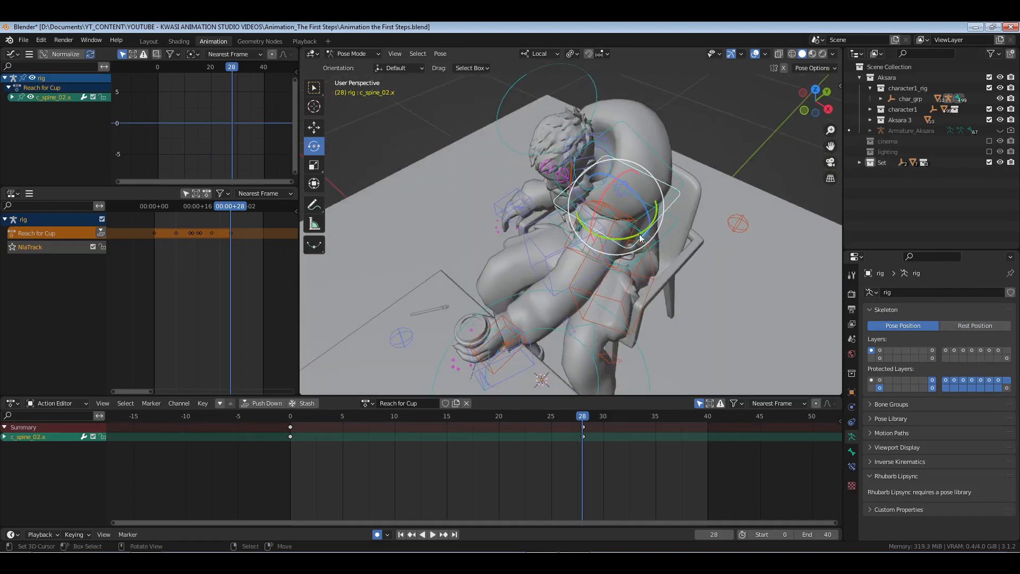
{"action": "left_click_drag", "start_coordinate": [640, 238], "coordinate": [611, 250]}
- Rotate the lower spine control c_spine_01.x toward the cup at frame 28
{"action": "middle_click_drag", "start_coordinate": [660, 241], "coordinate": [657, 306]}
{"action": "right_click", "coordinate": [687, 266]}
{"action": "left_click_drag", "start_coordinate": [619, 261], "coordinate": [585, 284]}
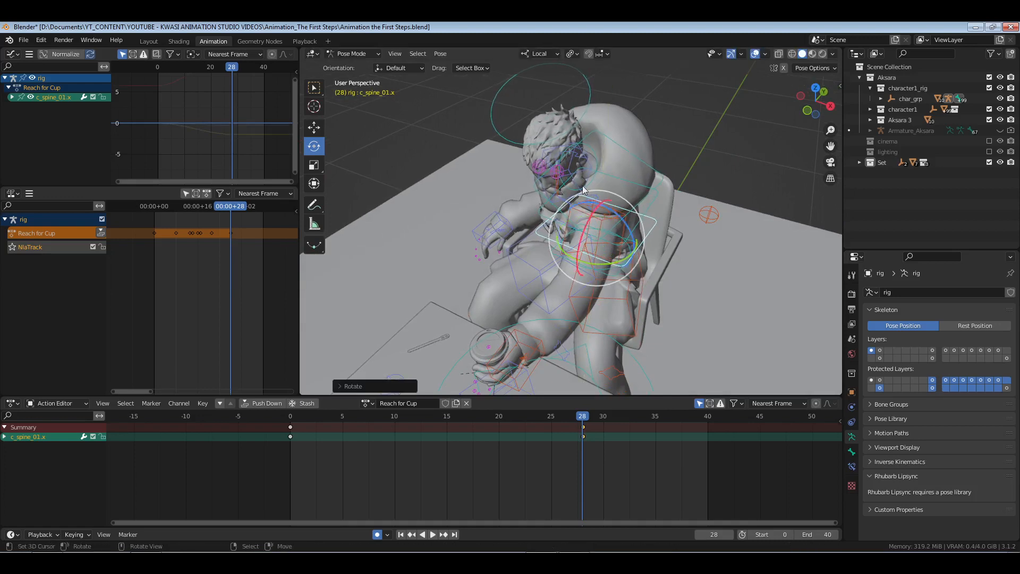
- Adjust the rotation of the c_neck.x control at frame 28, return to the first frame and save the file
{"action": "right_click", "coordinate": [593, 153]}
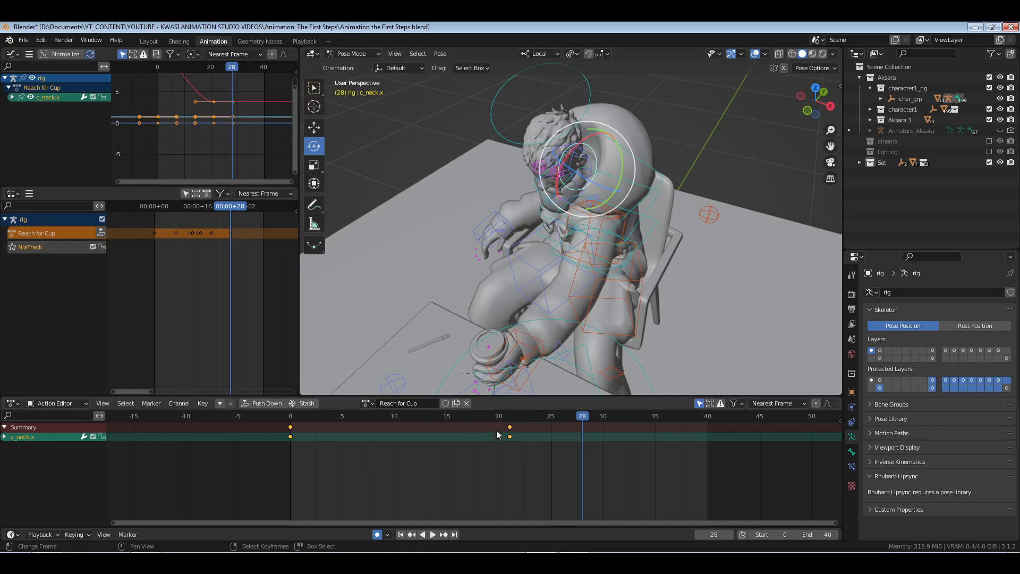
{"action": "left_click_drag", "start_coordinate": [614, 191], "coordinate": [616, 193]}
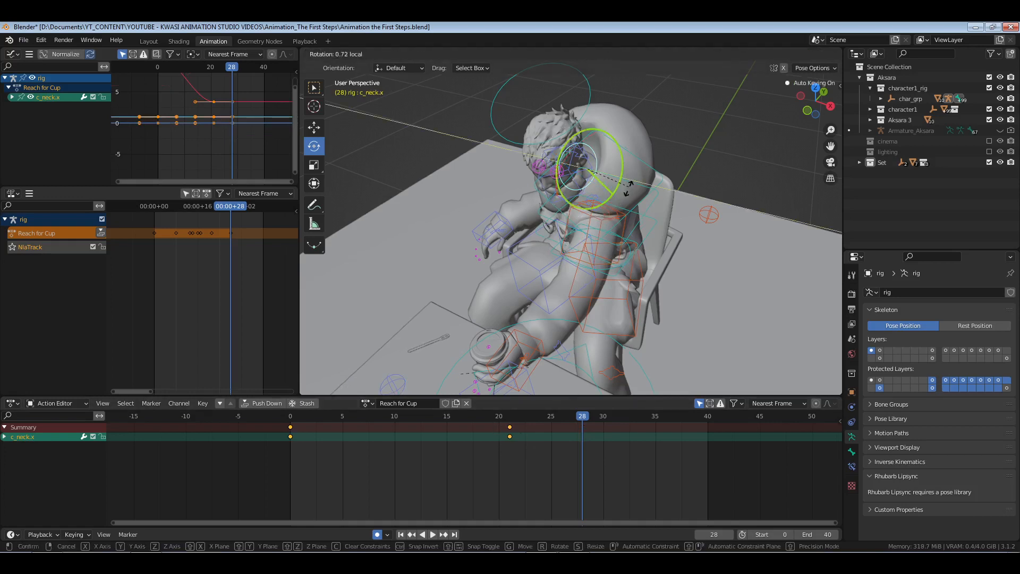
{"action": "left_click_drag", "start_coordinate": [614, 228], "coordinate": [614, 229]}
{"action": "key", "text": "shift+Left"}
{"action": "key", "text": "ctrl+s"}
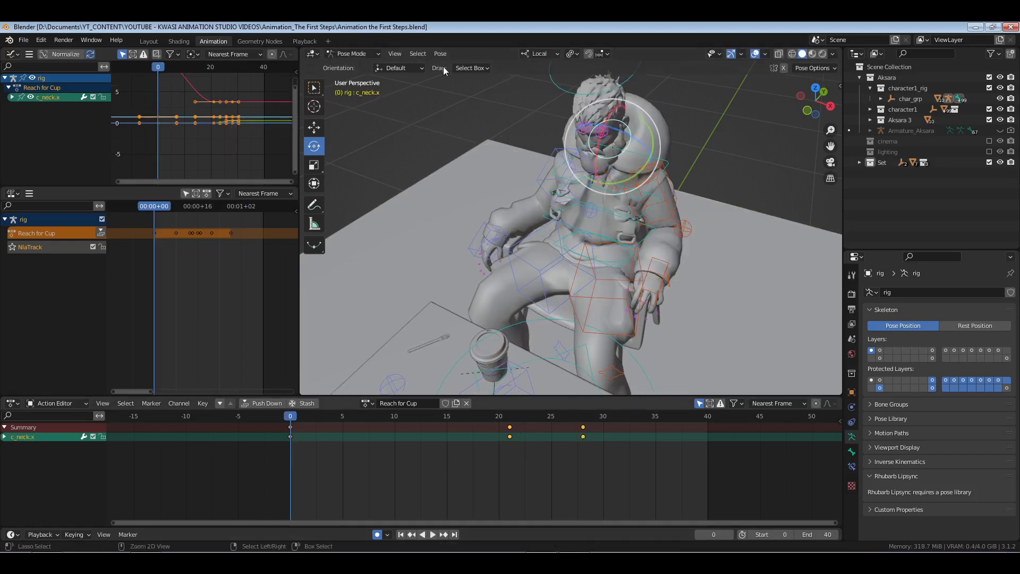
- Play the reach through the camera in the Playback workspace and scrub to frame 16 to check the hand
{"action": "left_click", "coordinate": [304, 42]}
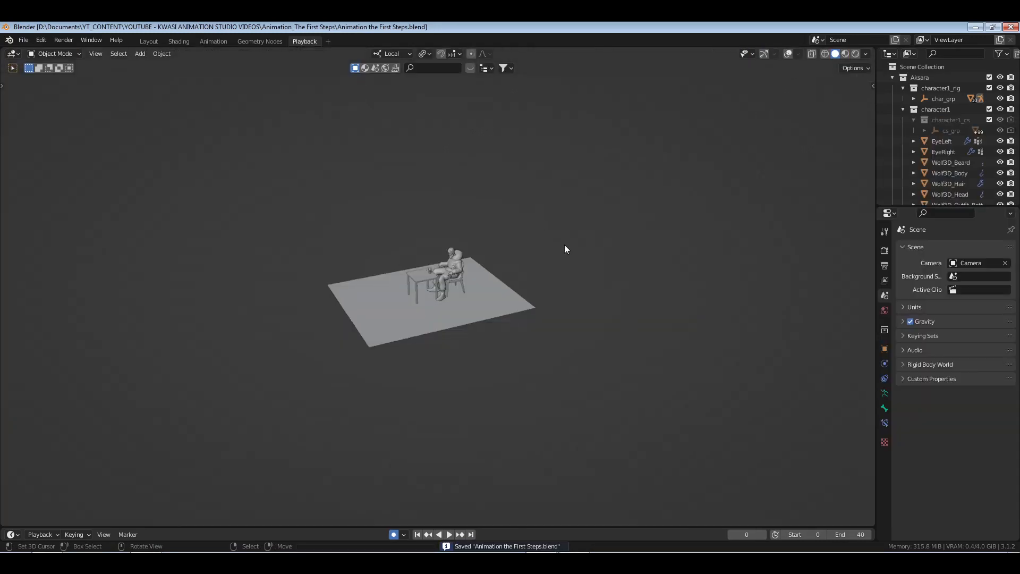
{"action": "key", "text": "KP_0"}
{"action": "key", "text": "space"}
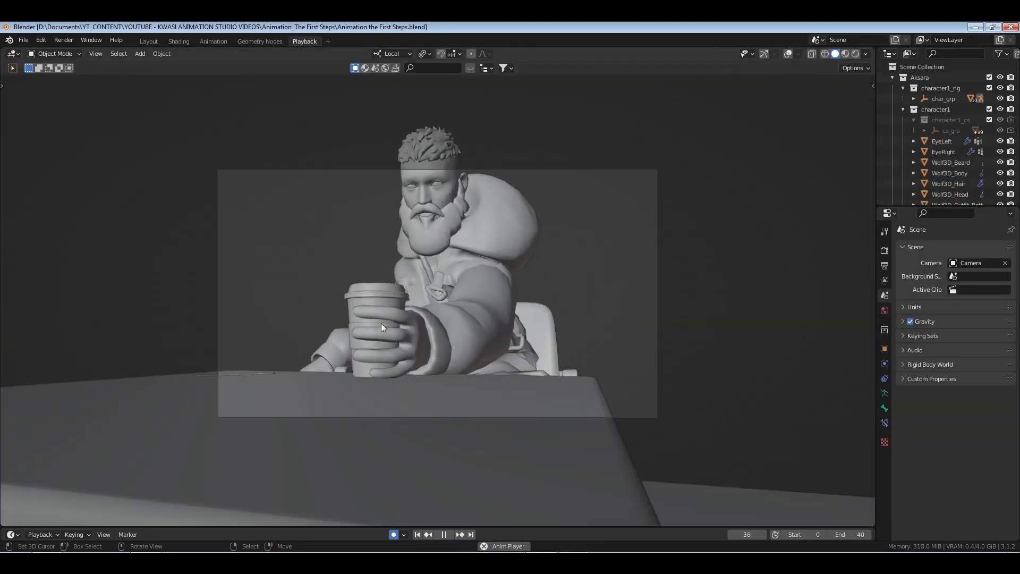
{"action": "key", "text": "space"}
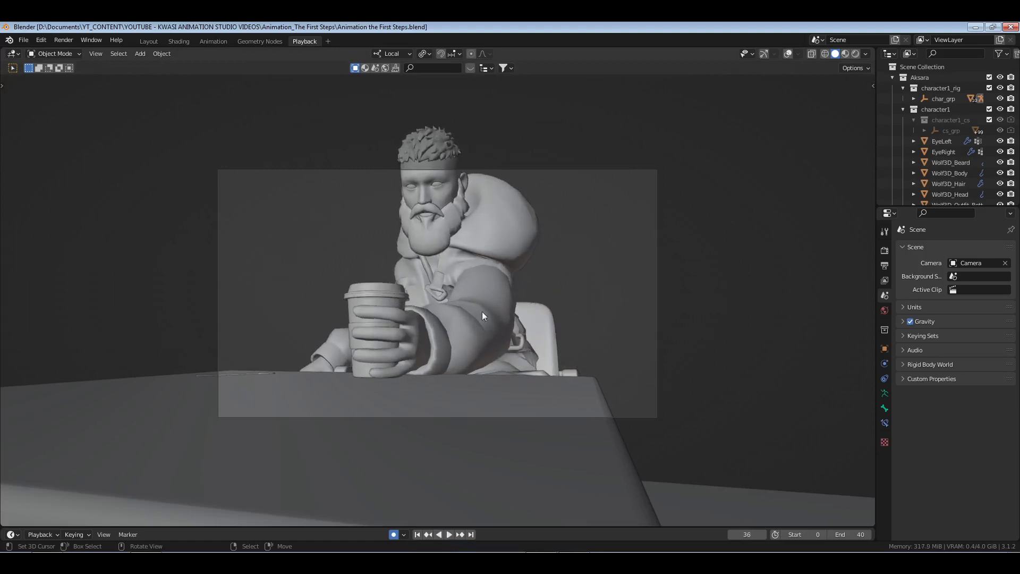
{"action": "mouse_move", "coordinate": [745, 535]}
{"action": "left_mouse_down"}
{"action": "mouse_move", "coordinate": [726, 535]}
{"action": "mouse_move", "coordinate": [748, 535]}
{"action": "left_mouse_up"}
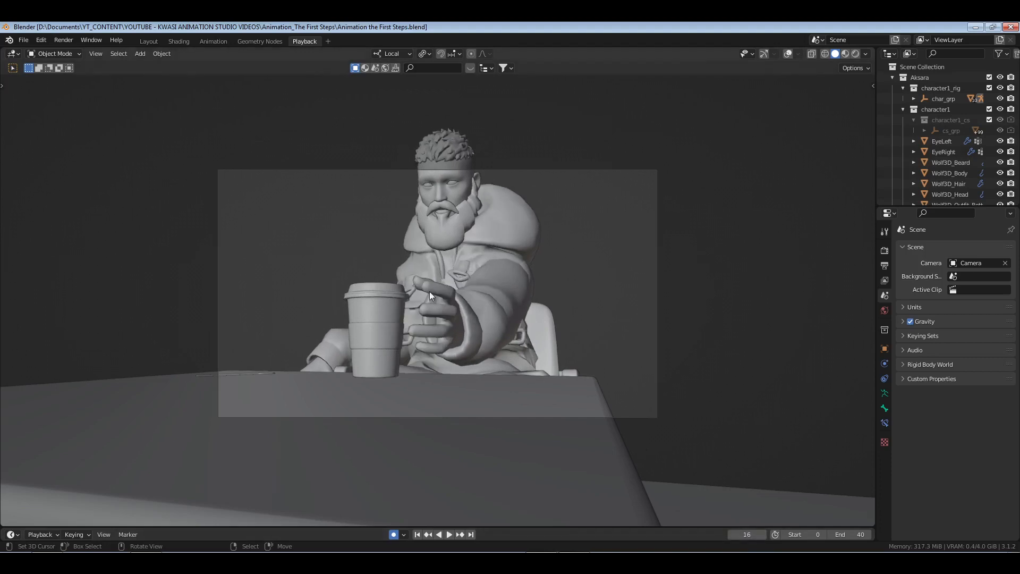
- In the Animation workspace, show the rig's finger control layer and select the reaching hand's four finger base controls
{"action": "left_click", "coordinate": [210, 42]}
{"action": "left_click", "coordinate": [683, 315]}
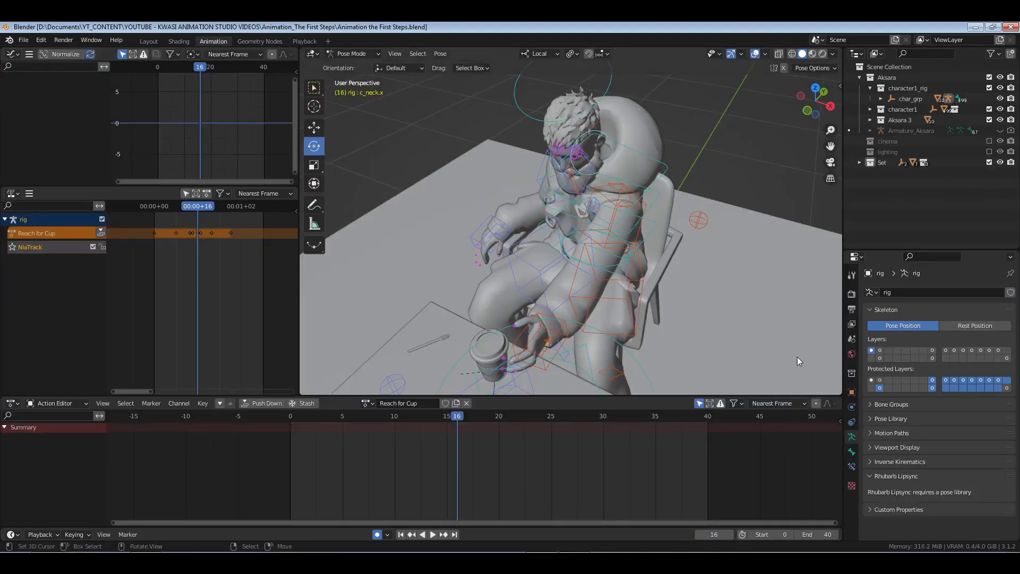
{"action": "left_click", "coordinate": [932, 350]}
{"action": "middle_click_drag", "start_coordinate": [494, 290], "coordinate": [537, 289]}
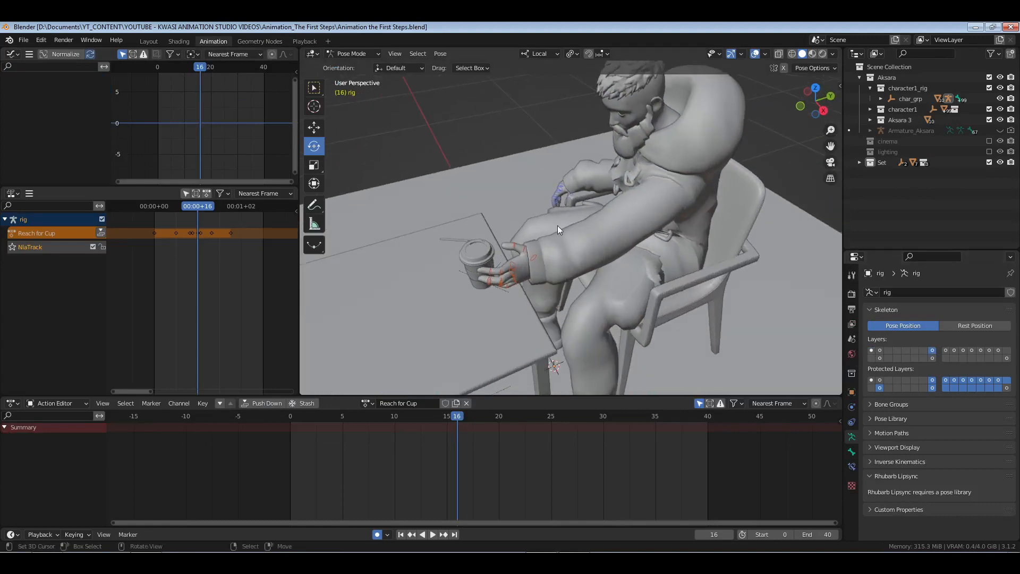
{"action": "left_click_drag", "start_coordinate": [557, 225], "coordinate": [460, 317]}
{"action": "key", "text": "KP_Decimal"}
{"action": "middle_click_drag", "start_coordinate": [522, 314], "coordinate": [568, 226]}
{"action": "key", "text": "alt+a"}
{"action": "left_click_drag", "start_coordinate": [551, 173], "coordinate": [584, 309]}
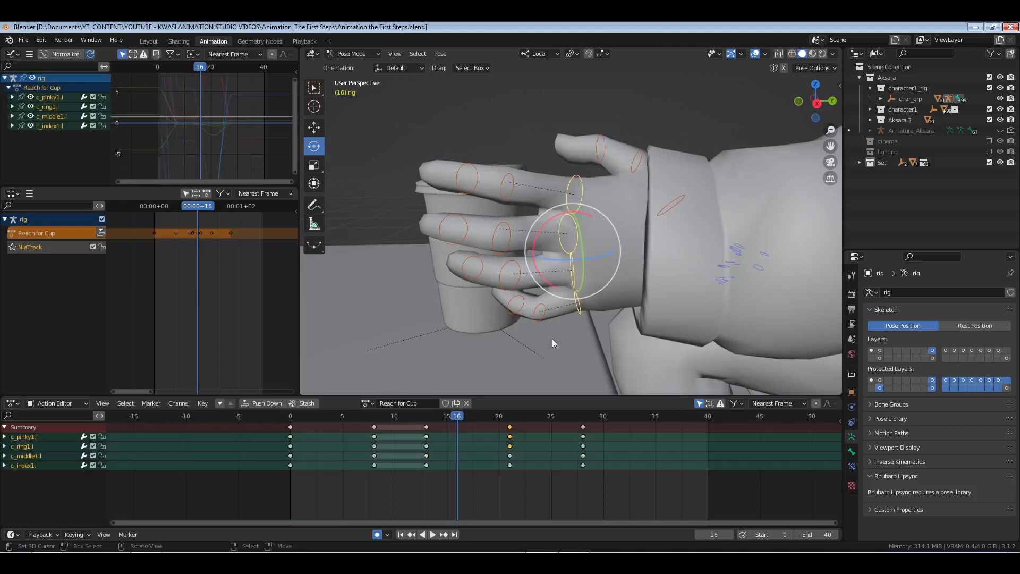
- At frame 8, select the c_ring1.l and c_pinky1.l controls and set the transform pivot point to Individual Origins
{"action": "left_click", "coordinate": [374, 417]}
{"action": "key", "text": "KP_Decimal"}
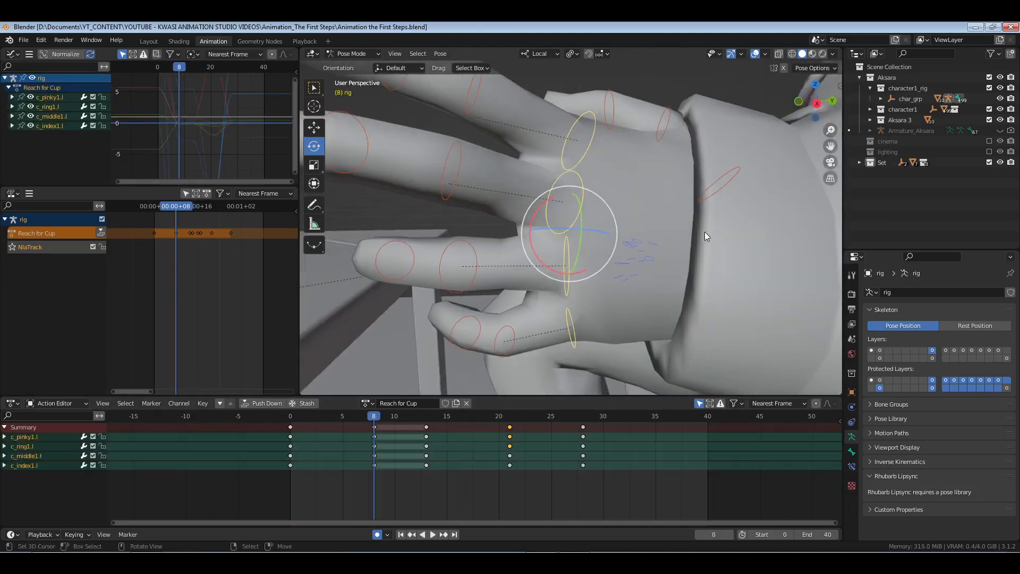
{"action": "middle_click_drag", "start_coordinate": [704, 232], "coordinate": [585, 262]}
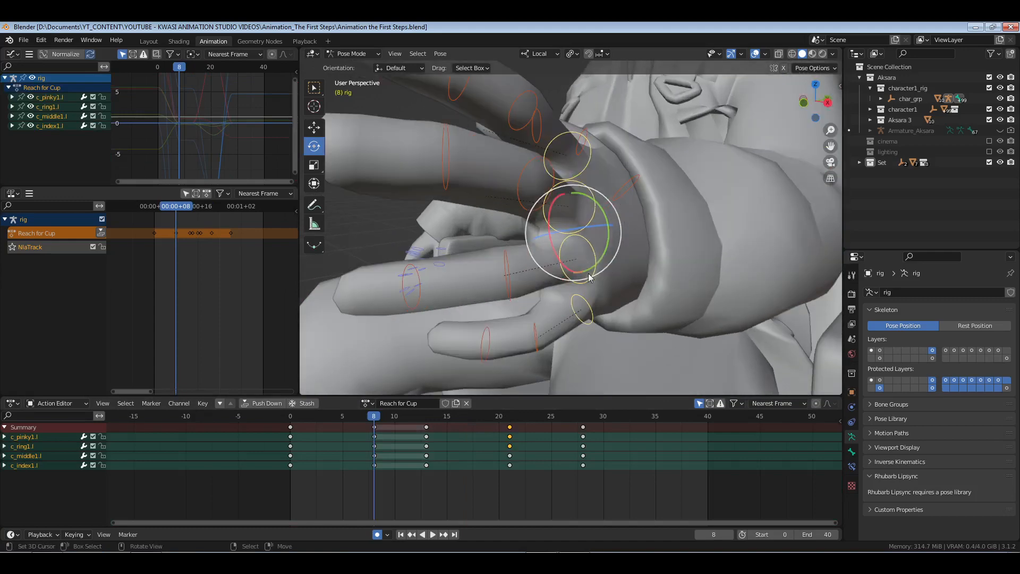
{"action": "right_click", "coordinate": [589, 274]}
{"action": "right_click", "coordinate": [591, 306], "text": "shift"}
{"action": "middle_click_drag", "start_coordinate": [592, 307], "coordinate": [603, 337]}
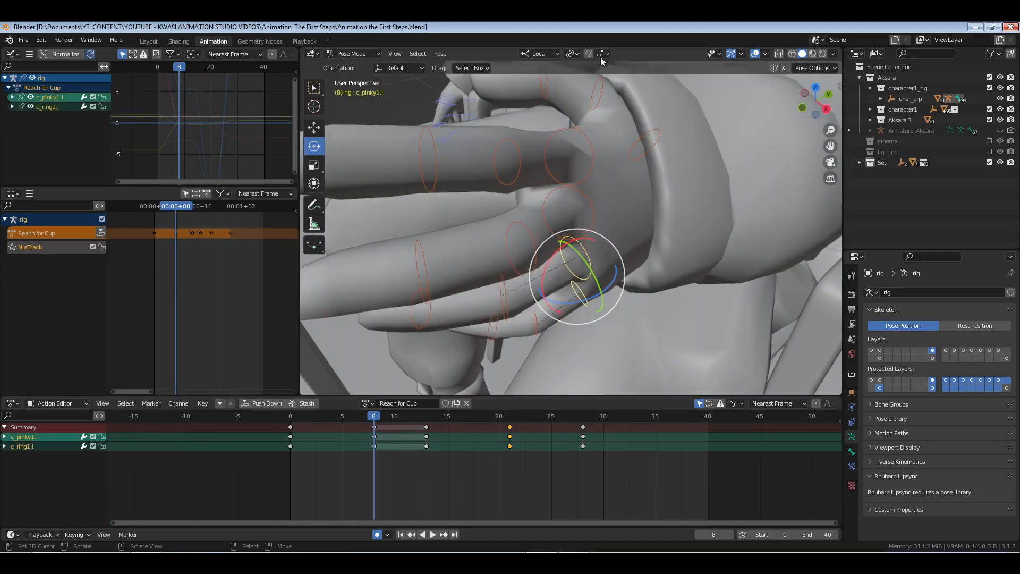
{"action": "left_click", "coordinate": [571, 54]}
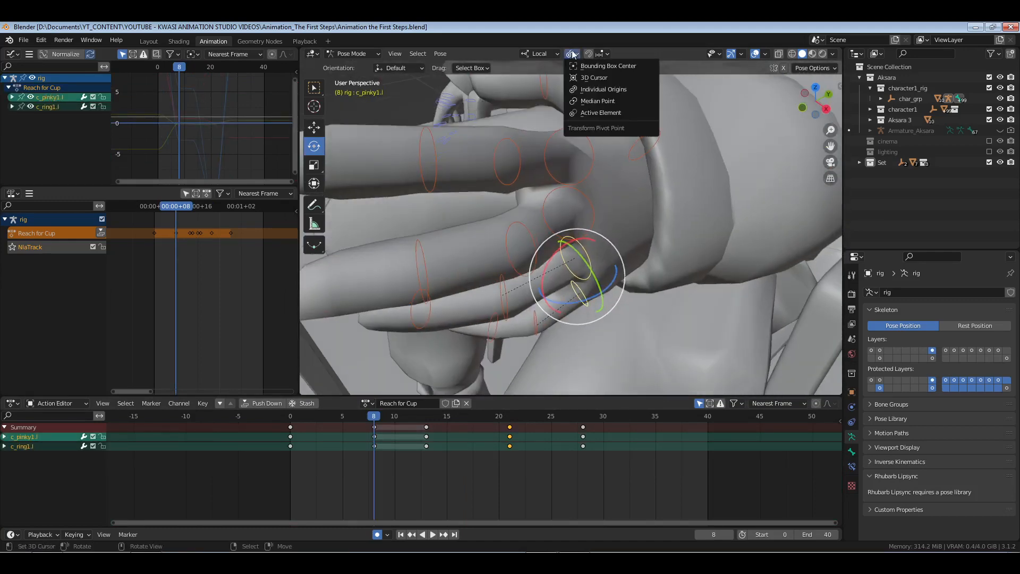
{"action": "left_click", "coordinate": [600, 94]}
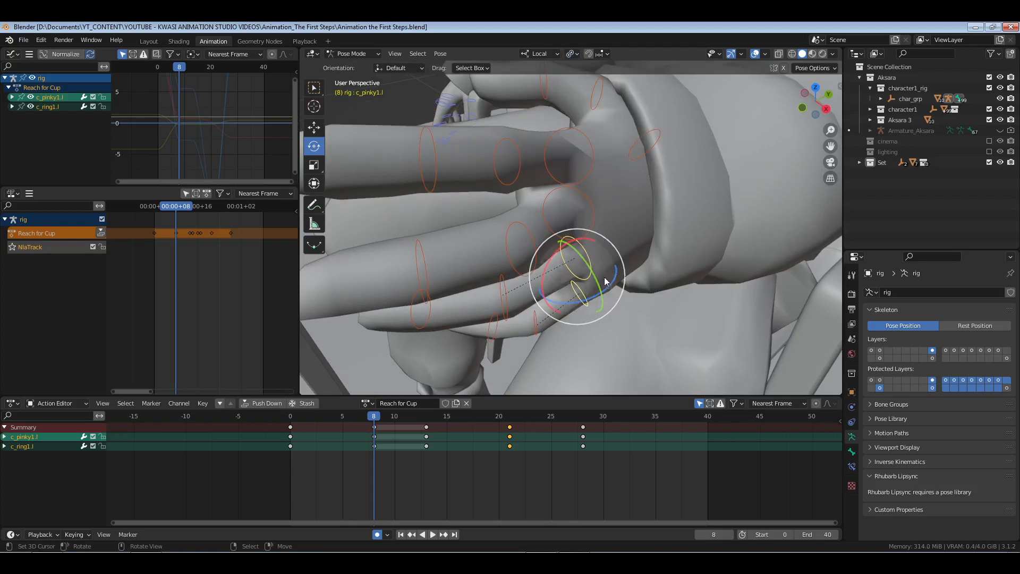
- Rotate the left ring and pinky base controls about the Z axis at frame 8, adjusting the pinky separately
{"action": "key", "text": "r"}
{"action": "key", "text": "z"}
{"action": "key", "text": "z"}
{"action": "mouse_move", "coordinate": [626, 284]}
{"action": "left_mouse_down"}
{"action": "mouse_move", "coordinate": [628, 269]}
{"action": "mouse_move", "coordinate": [613, 292]}
{"action": "mouse_move", "coordinate": [623, 292]}
{"action": "left_mouse_up"}
{"action": "right_click", "coordinate": [592, 301]}
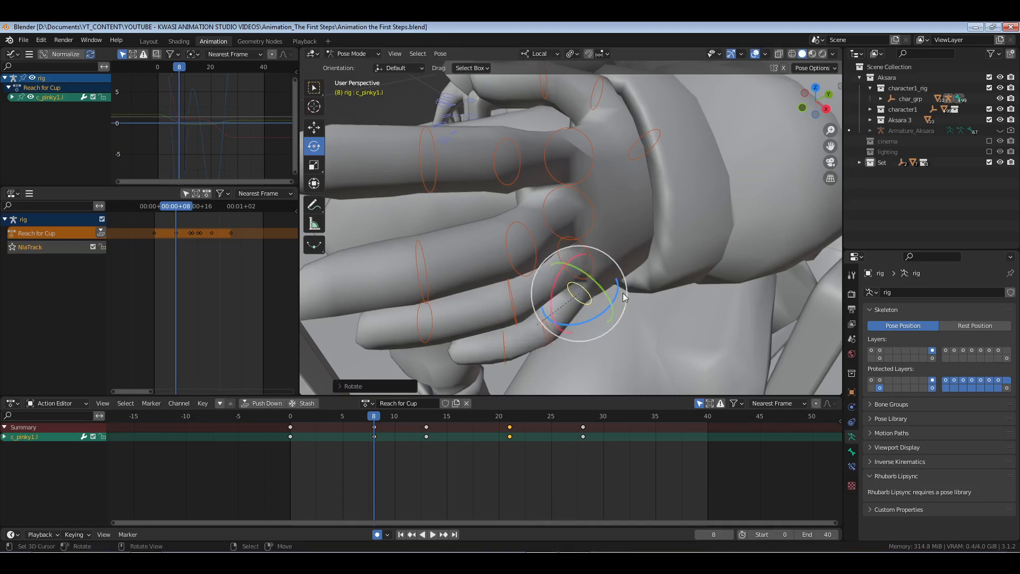
{"action": "scroll", "coordinate": [582, 134], "scroll_direction": "down", "scroll_amount": 5}
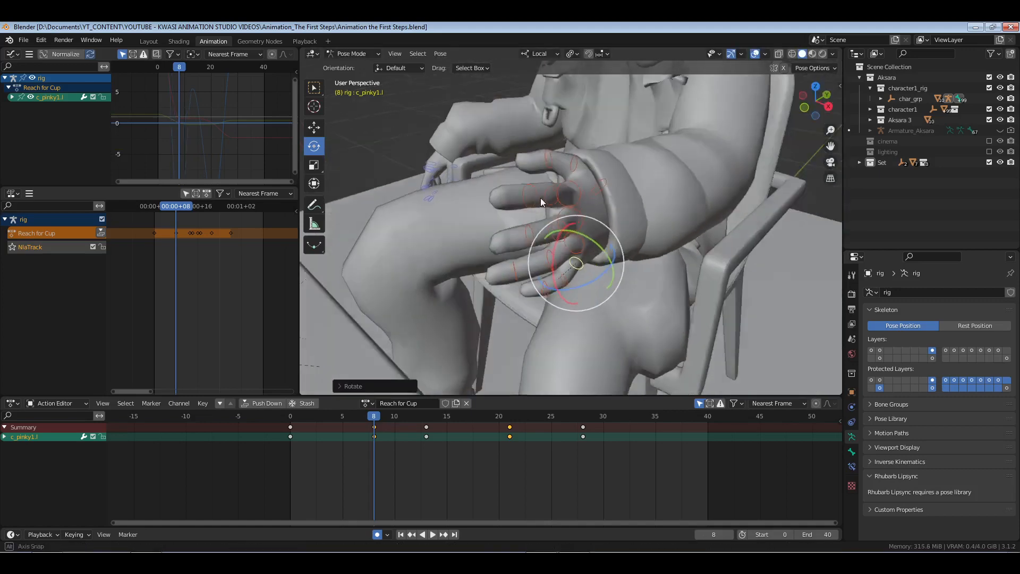
- Rotate the c_index1.l and c_middle1.l finger controls on their red axis at frame 8 to vary the finger pose
{"action": "middle_click_drag", "start_coordinate": [540, 197], "coordinate": [530, 190]}
{"action": "left_click", "coordinate": [578, 187]}
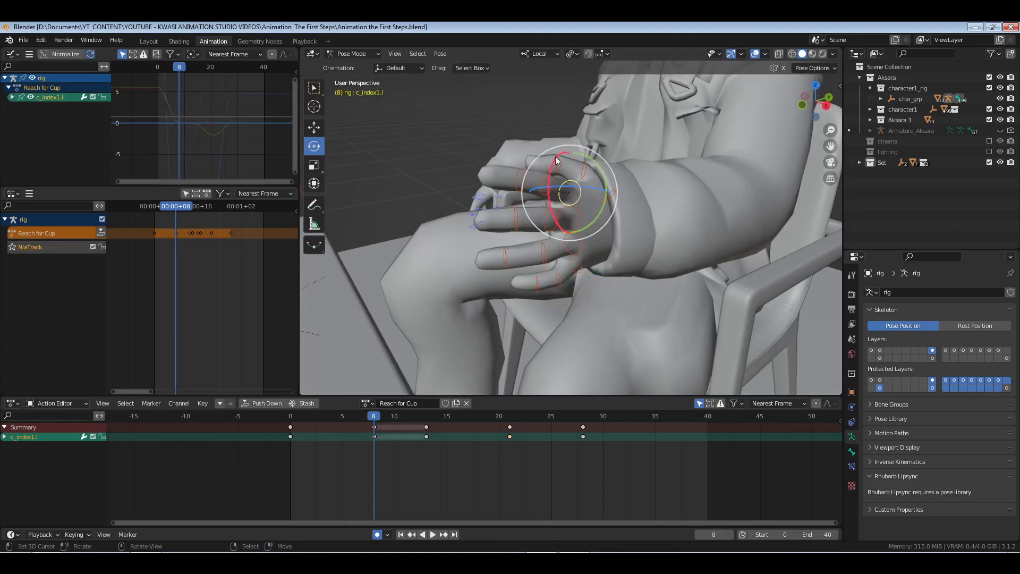
{"action": "left_click_drag", "start_coordinate": [556, 156], "coordinate": [556, 238]}
{"action": "right_click", "coordinate": [582, 221]}
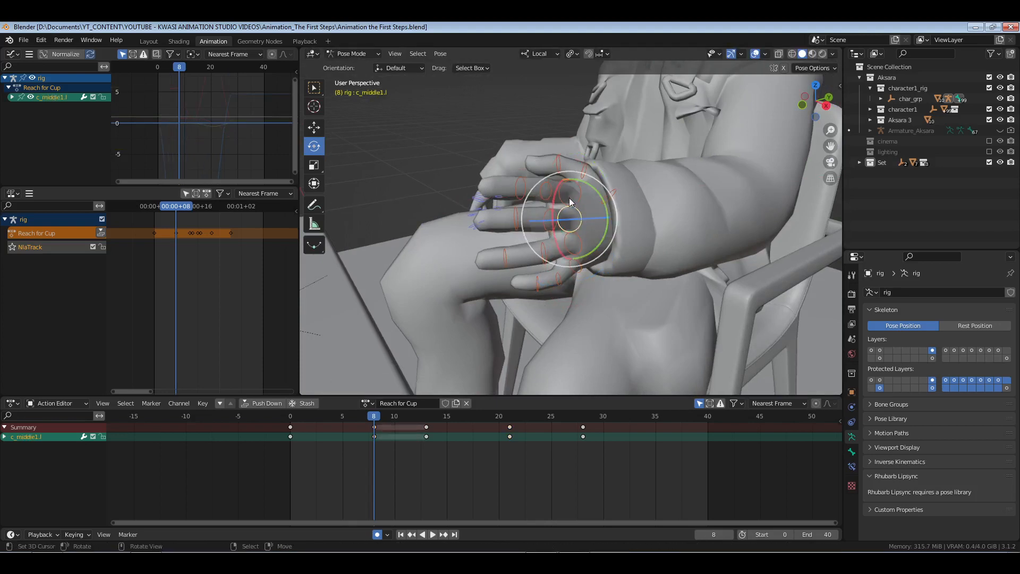
{"action": "left_click_drag", "start_coordinate": [560, 183], "coordinate": [554, 229]}
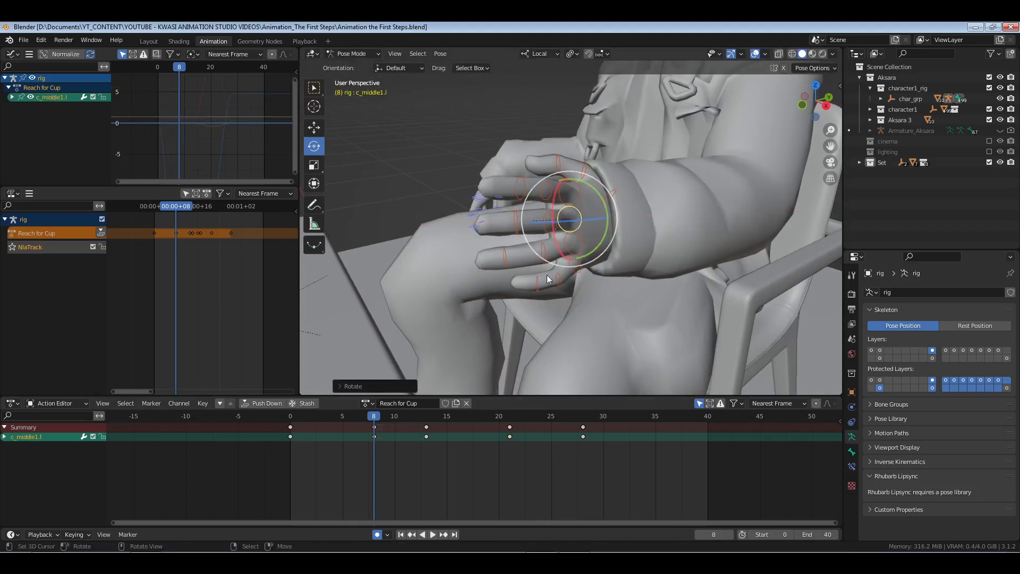
- Replace the four left finger base controls' keyframes at frame 13 with copies of their frame 8 keyframes
{"action": "left_click", "coordinate": [579, 193], "text": "shift"}
{"action": "left_click", "coordinate": [574, 247], "text": "shift"}
{"action": "left_click", "coordinate": [580, 269], "text": "shift"}
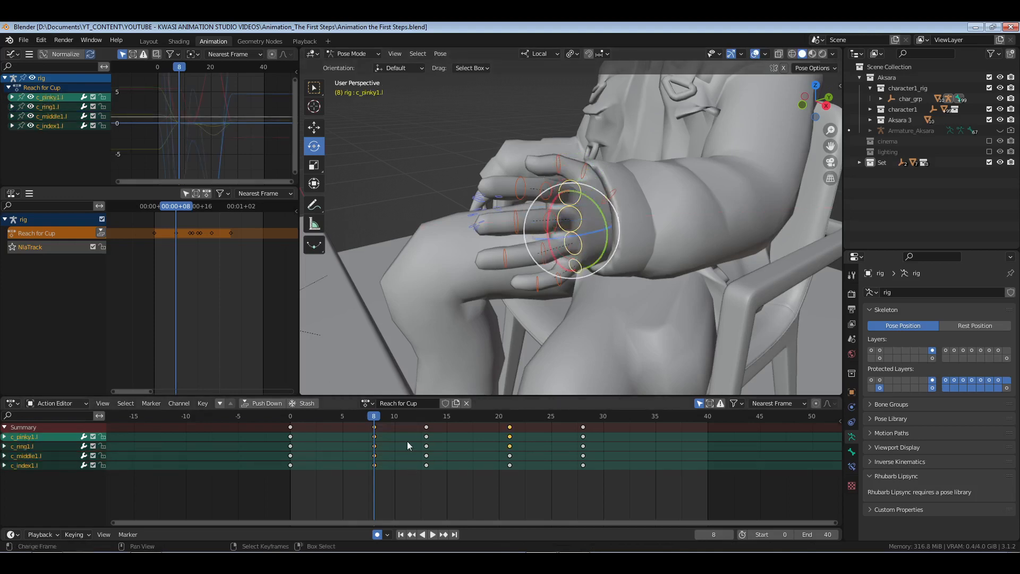
{"action": "left_click", "coordinate": [428, 419]}
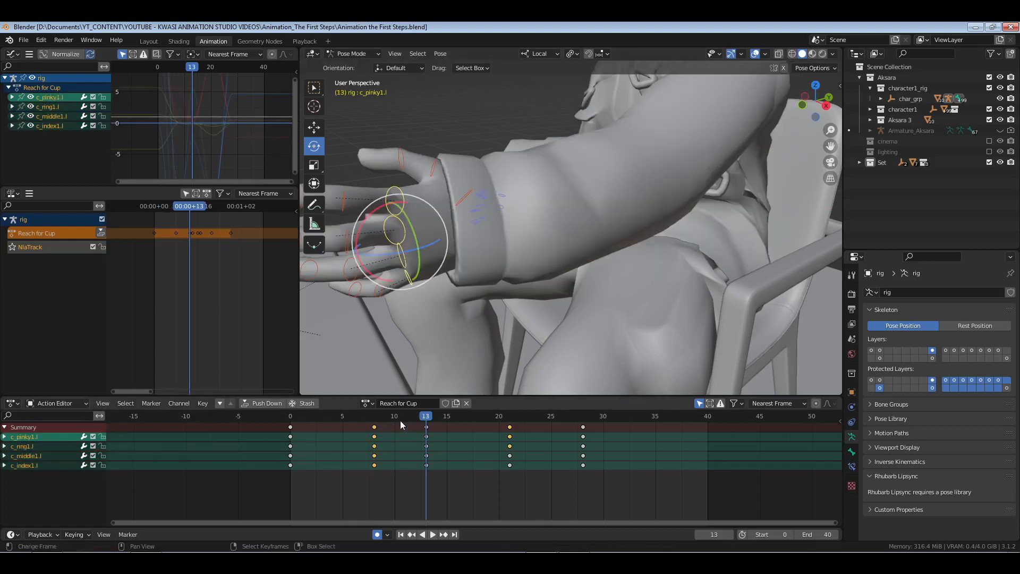
{"action": "left_click_drag", "start_coordinate": [400, 423], "coordinate": [451, 477]}
{"action": "key", "text": "x"}
{"action": "left_click", "coordinate": [404, 474]}
{"action": "left_click_drag", "start_coordinate": [366, 420], "coordinate": [396, 481]}
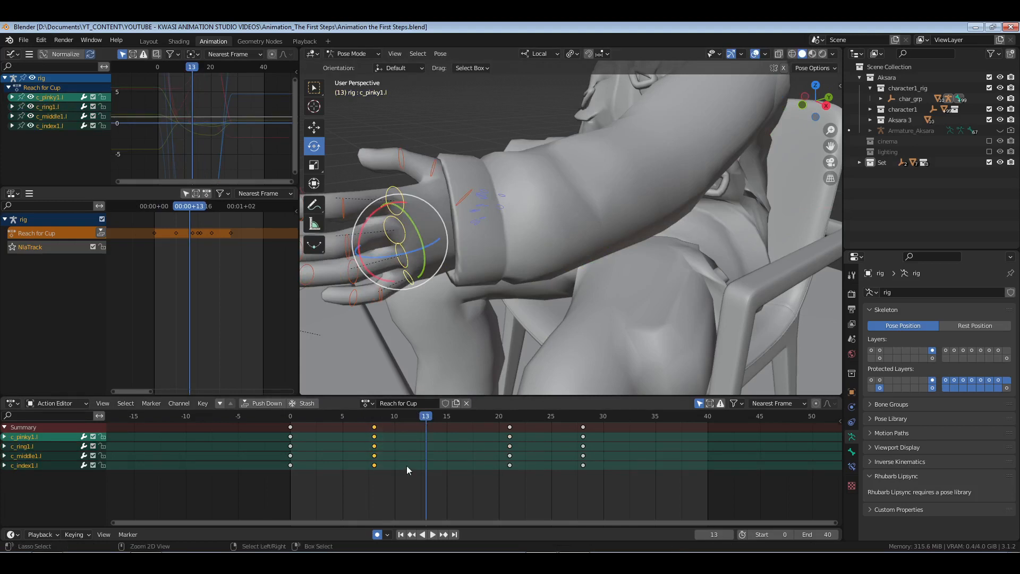
{"action": "key", "text": "ctrl+c"}
{"action": "key", "text": "ctrl+v"}
- Return to frame 0, deselect the finger controls and save the file
{"action": "key", "text": "shift+Left"}
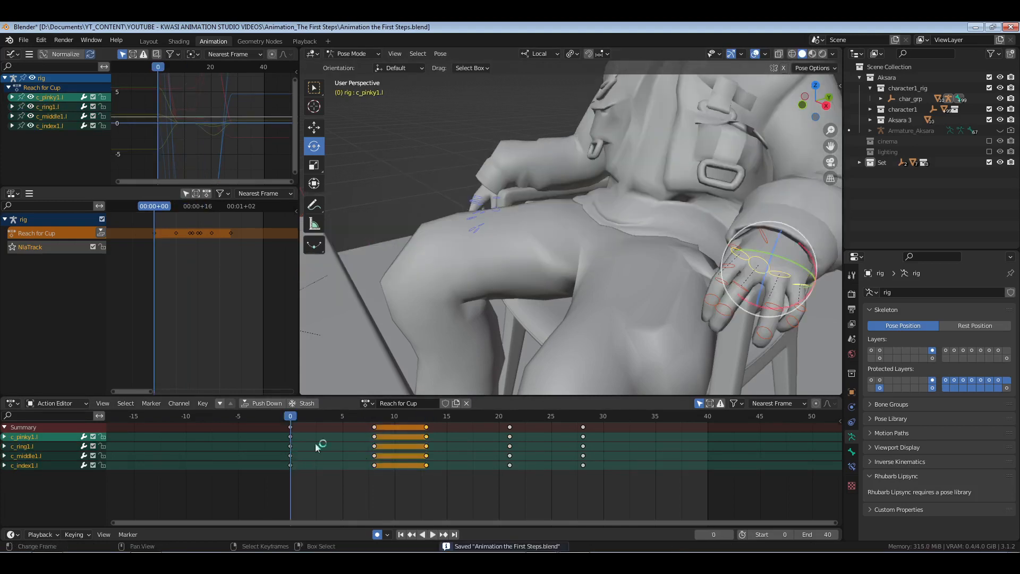
{"action": "left_click", "coordinate": [635, 226]}
{"action": "key", "text": "ctrl+s"}
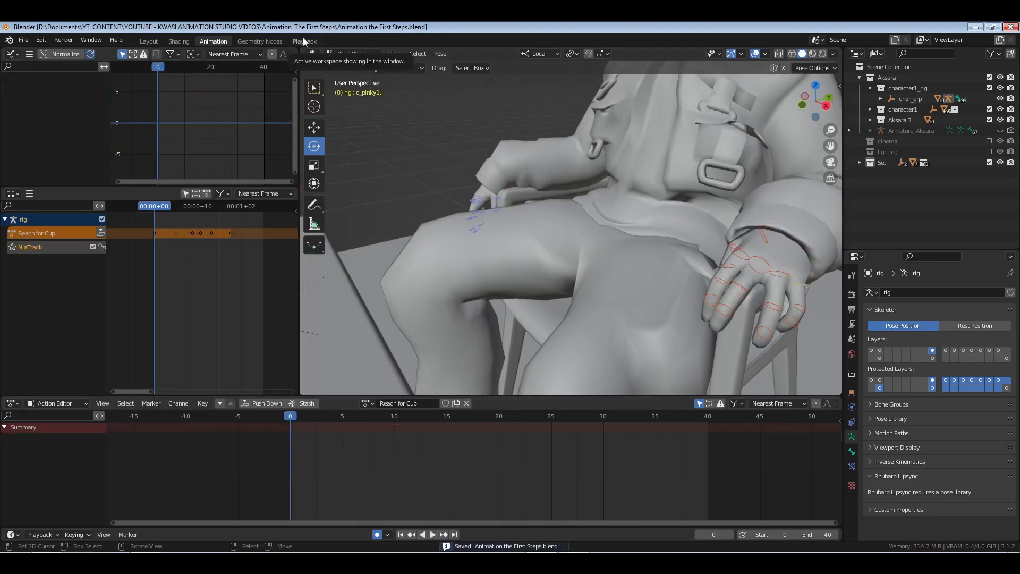
- Play the updated finger motion through the camera in the Playback workspace and scrub to frame 17
{"action": "left_click", "coordinate": [304, 41]}
{"action": "key", "text": "space"}
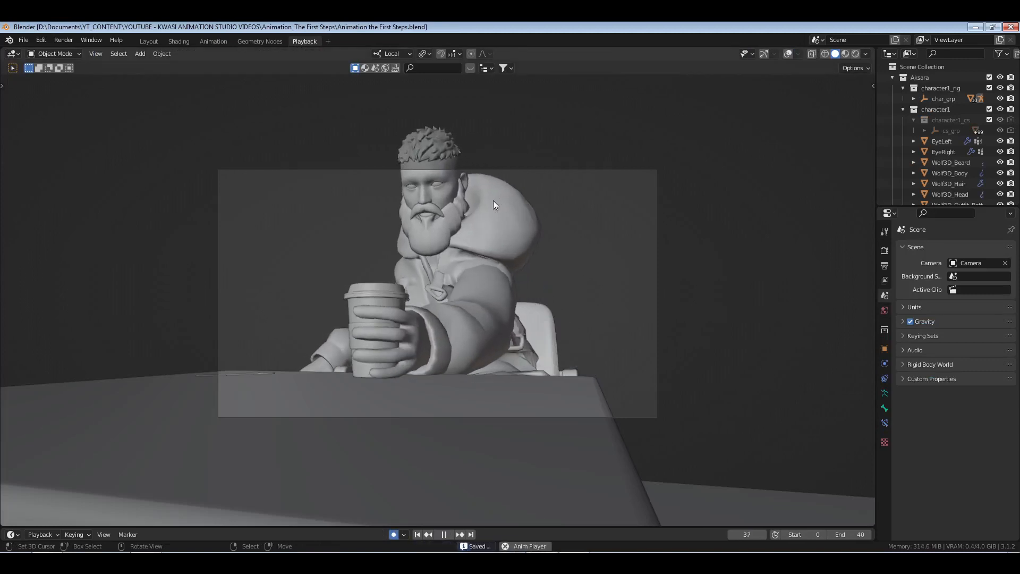
{"action": "key", "text": "space"}
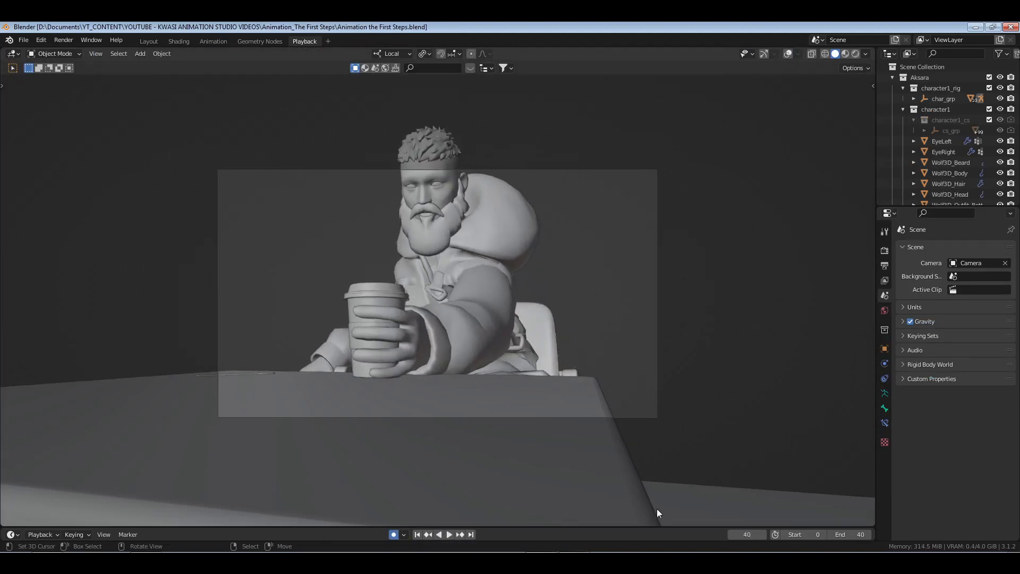
{"action": "left_click_drag", "start_coordinate": [751, 533], "coordinate": [728, 532]}
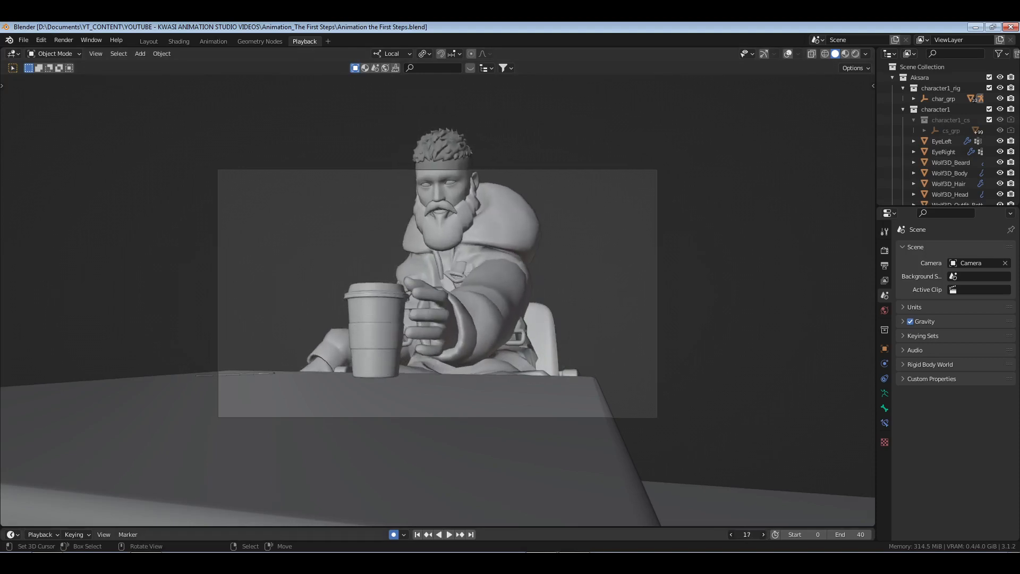
- In the Animation workspace, select the c_pinky1.l and c_ring1.l controls and move the pinky's frame 21 keyframe to frame 23
{"action": "left_click", "coordinate": [216, 43]}
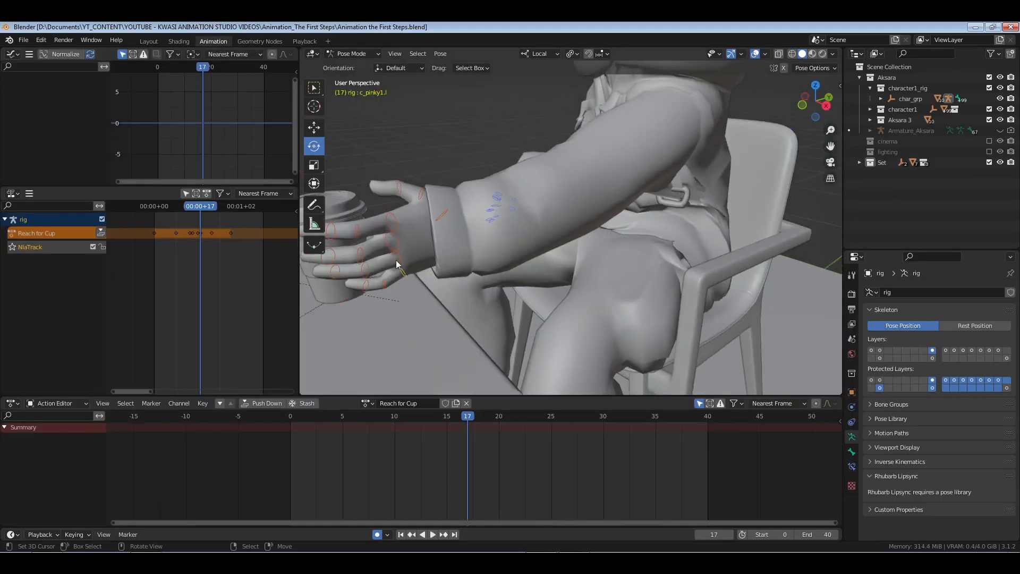
{"action": "left_click_drag", "start_coordinate": [380, 218], "coordinate": [416, 276]}
{"action": "left_click", "coordinate": [465, 488]}
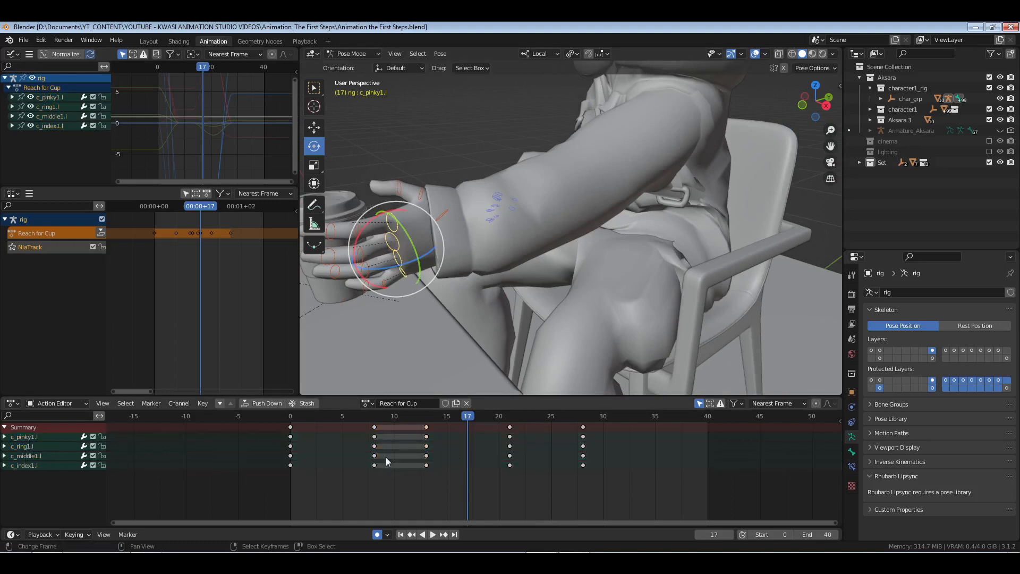
{"action": "left_click", "coordinate": [395, 243]}
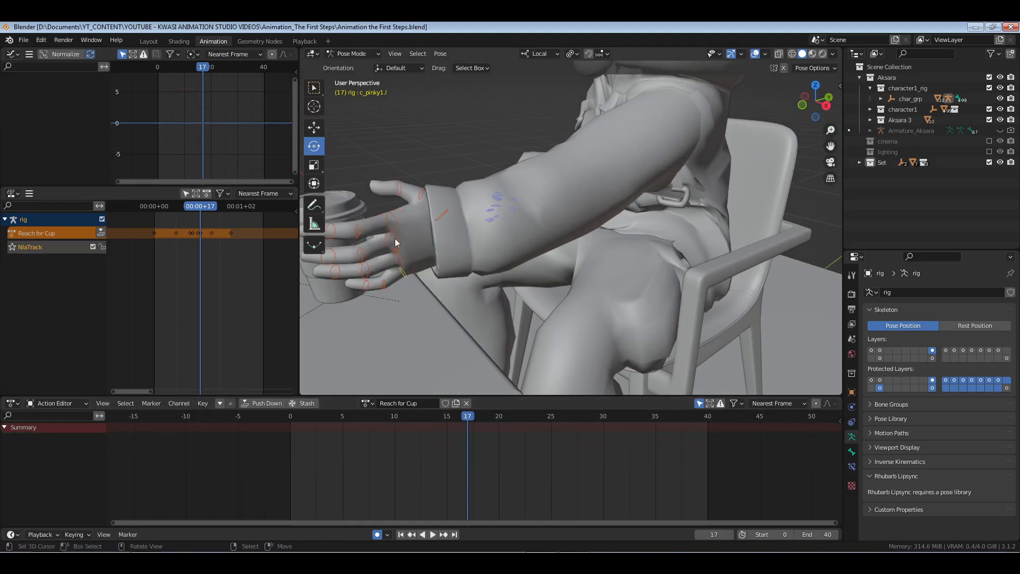
{"action": "left_click", "coordinate": [400, 266]}
{"action": "left_click", "coordinate": [403, 273], "text": "shift"}
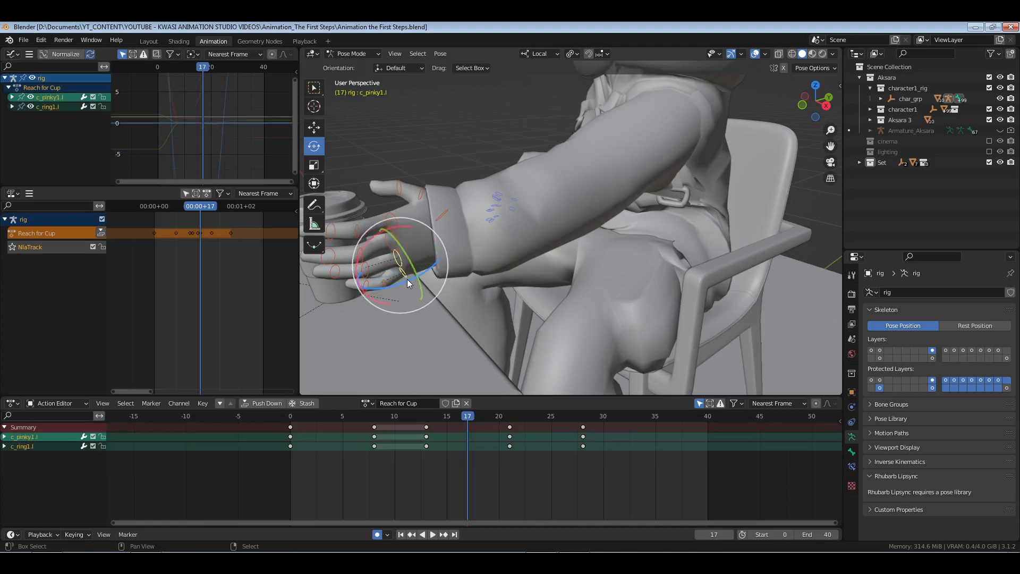
{"action": "left_click", "coordinate": [509, 436]}
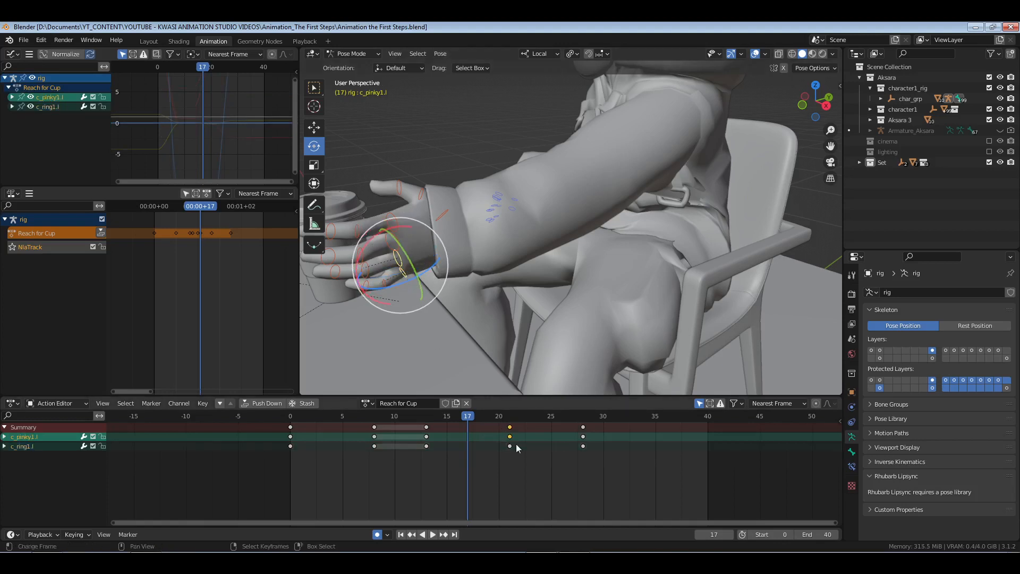
{"action": "key", "text": "g"}
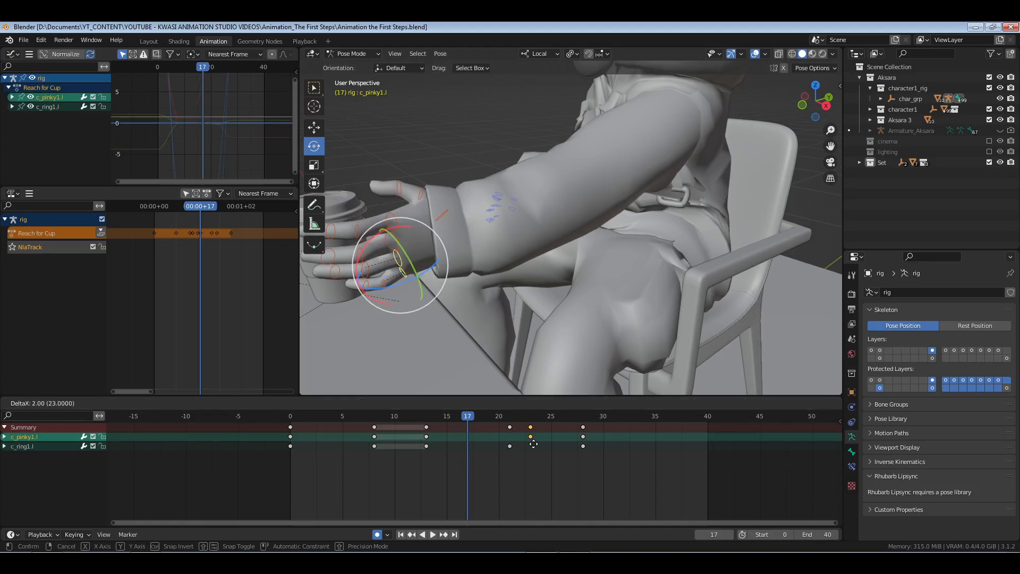
{"action": "left_click", "coordinate": [533, 443]}
- Move the c_ring1.l keyframe at frame 21 to frame 23 and shift the c_pinky1.l keyframe to frame 24
{"action": "left_click", "coordinate": [509, 446]}
{"action": "key", "text": "g"}
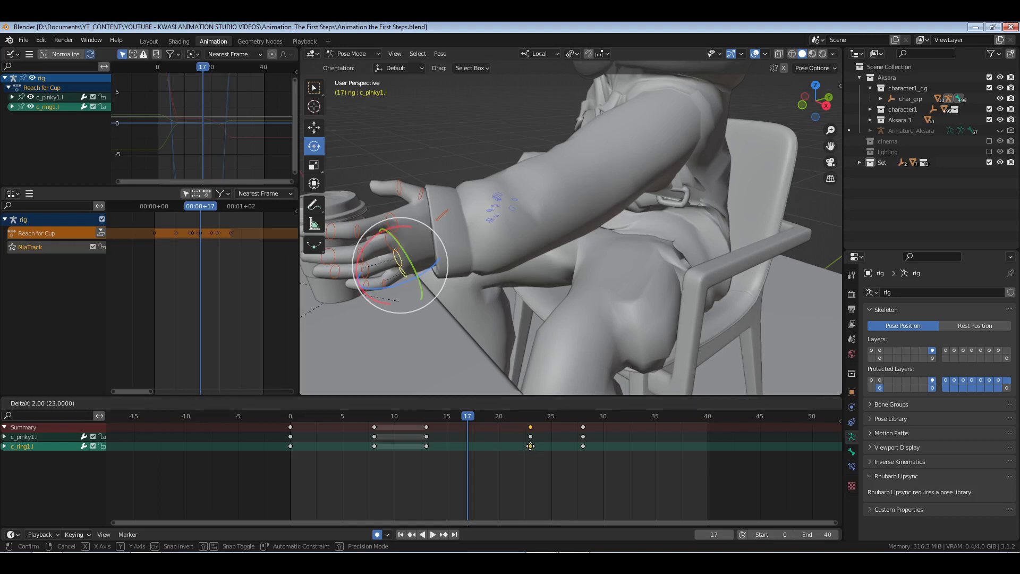
{"action": "left_click", "coordinate": [530, 446]}
{"action": "left_click", "coordinate": [530, 437]}
{"action": "key", "text": "g"}
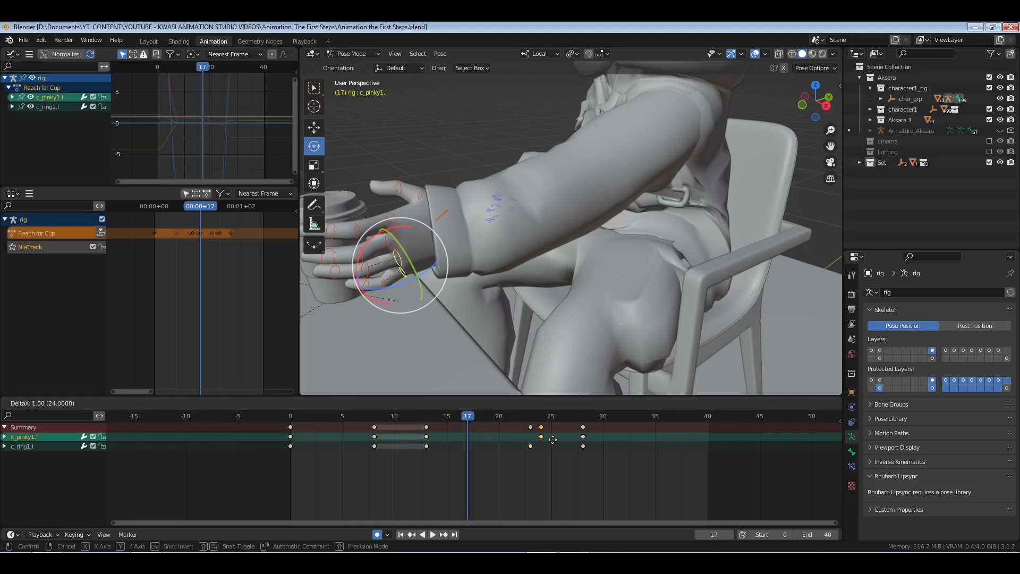
{"action": "left_click", "coordinate": [552, 439]}
- Play the staggered finger motion from the side and from the front of the hand, and return to frame 0
{"action": "key", "text": "space"}
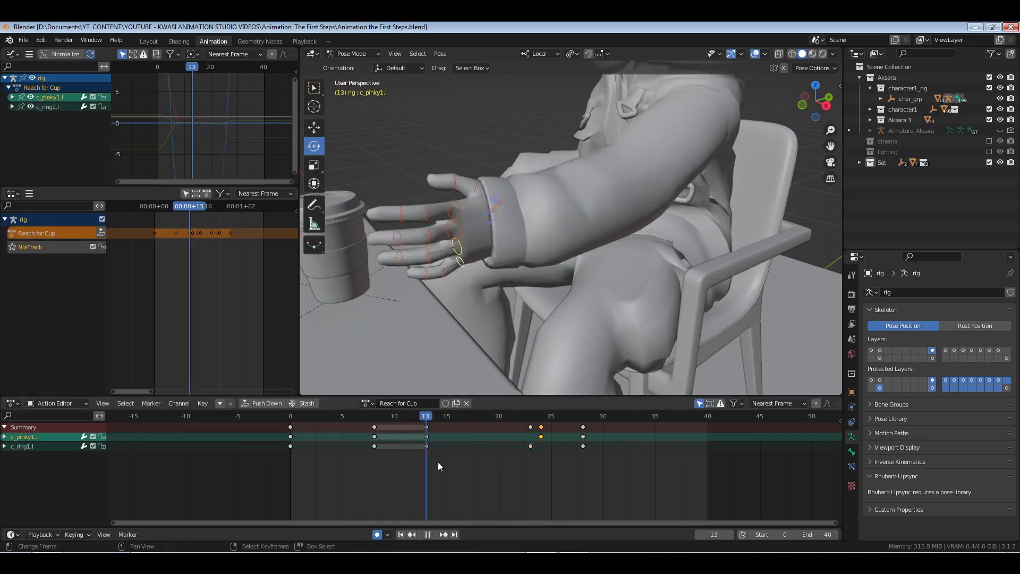
{"action": "key", "text": "space"}
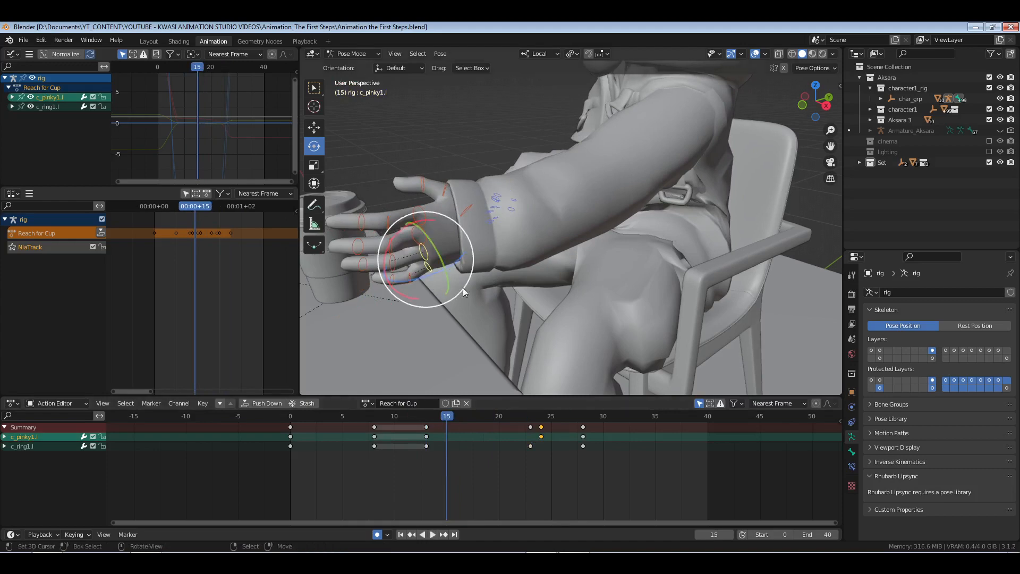
{"action": "middle_click_drag", "start_coordinate": [463, 288], "coordinate": [543, 262]}
{"action": "key", "text": "space"}
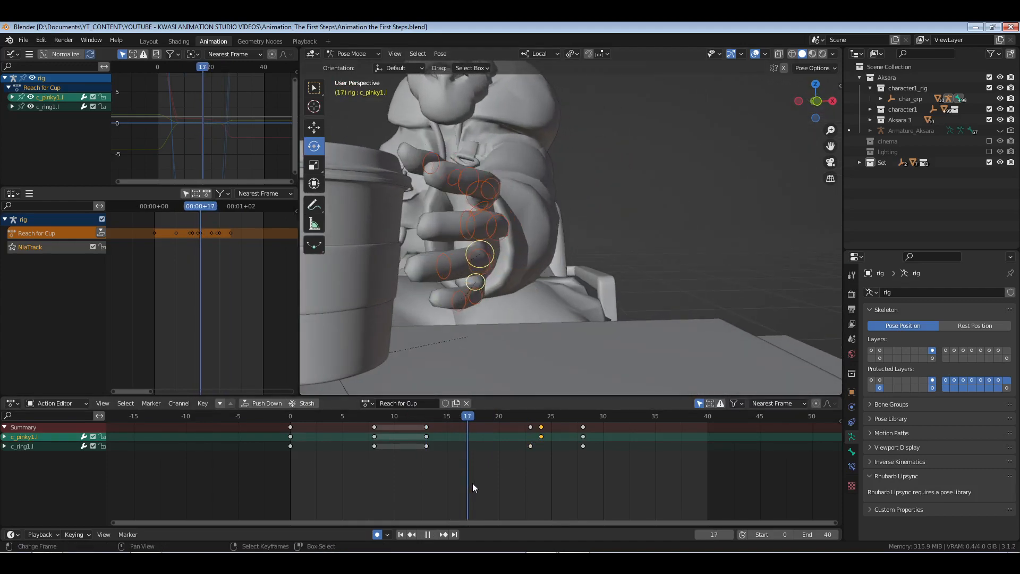
{"action": "left_click_drag", "start_coordinate": [472, 487], "coordinate": [291, 466]}
{"action": "key", "text": "space"}
- In the Playback workspace, save the file and collapse the Aksara collection in the outliner
{"action": "left_click", "coordinate": [304, 42]}
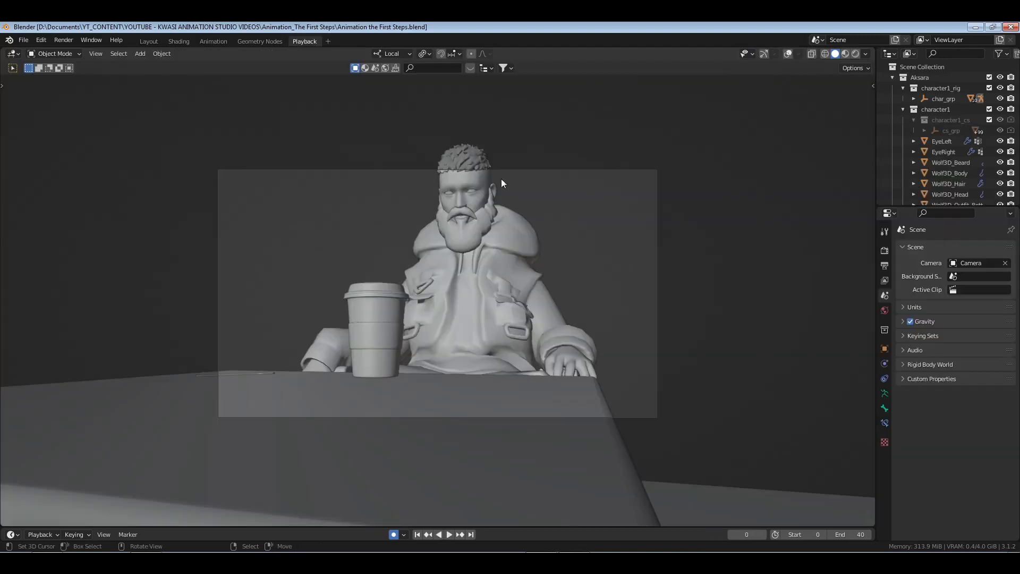
{"action": "key", "text": "ctrl+s"}
{"action": "middle_click_drag", "start_coordinate": [703, 378], "coordinate": [703, 314], "text": "ctrl"}
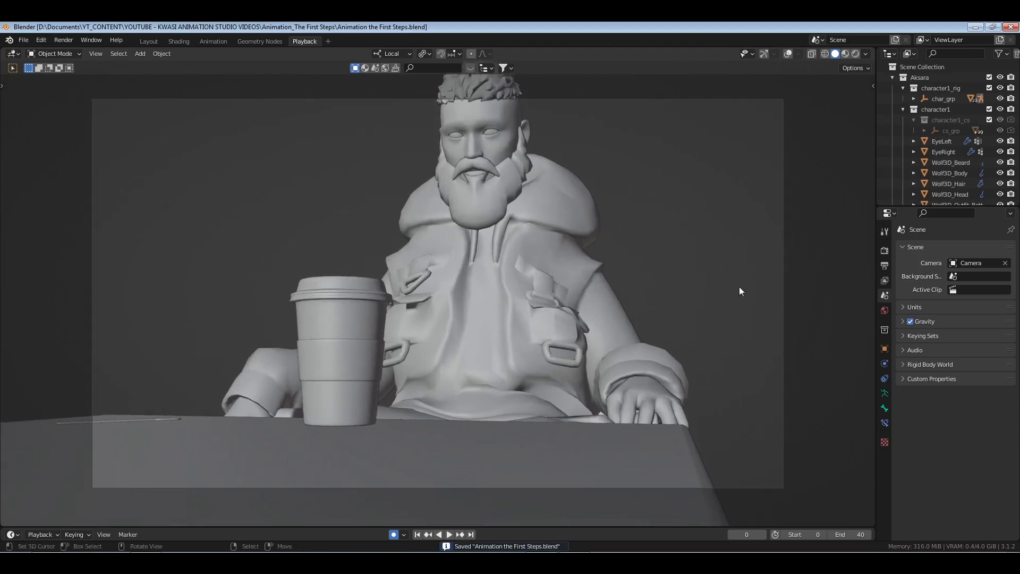
{"action": "left_click", "coordinate": [893, 77]}
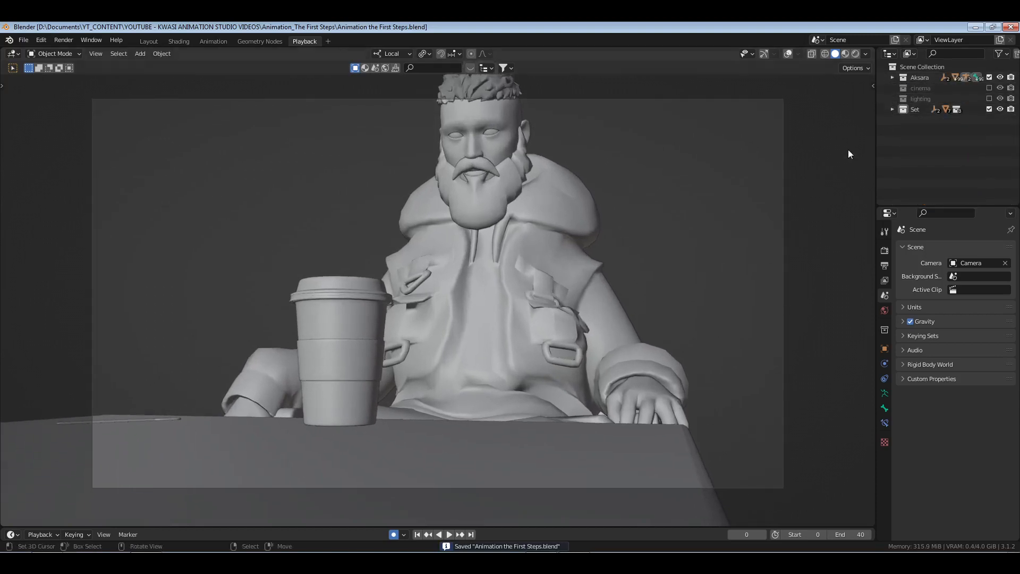
- Play the full reach animation through the camera and return to frame 0
{"action": "key", "text": "space"}
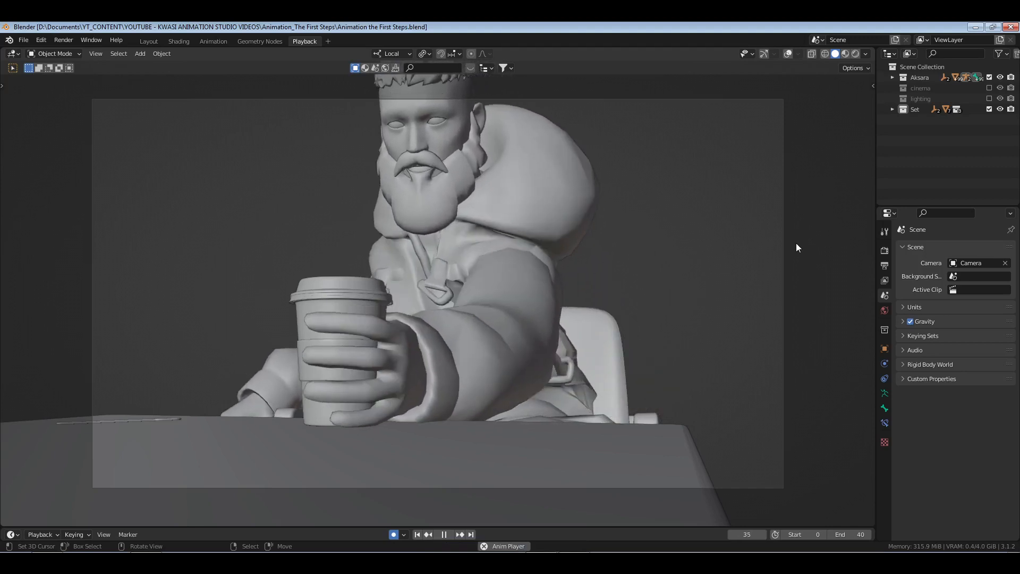
{"action": "key", "text": "space"}
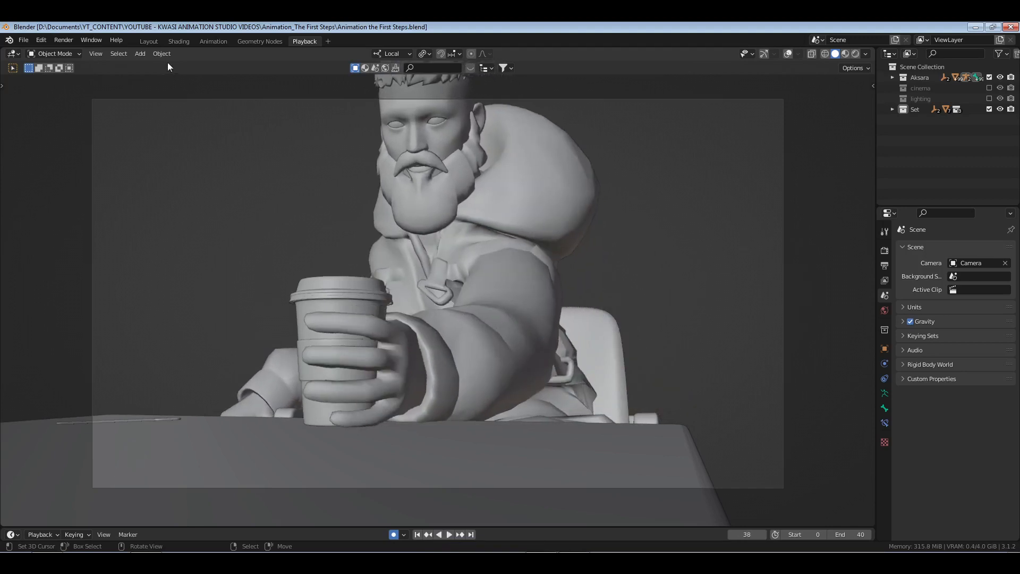
{"action": "left_click", "coordinate": [417, 535]}
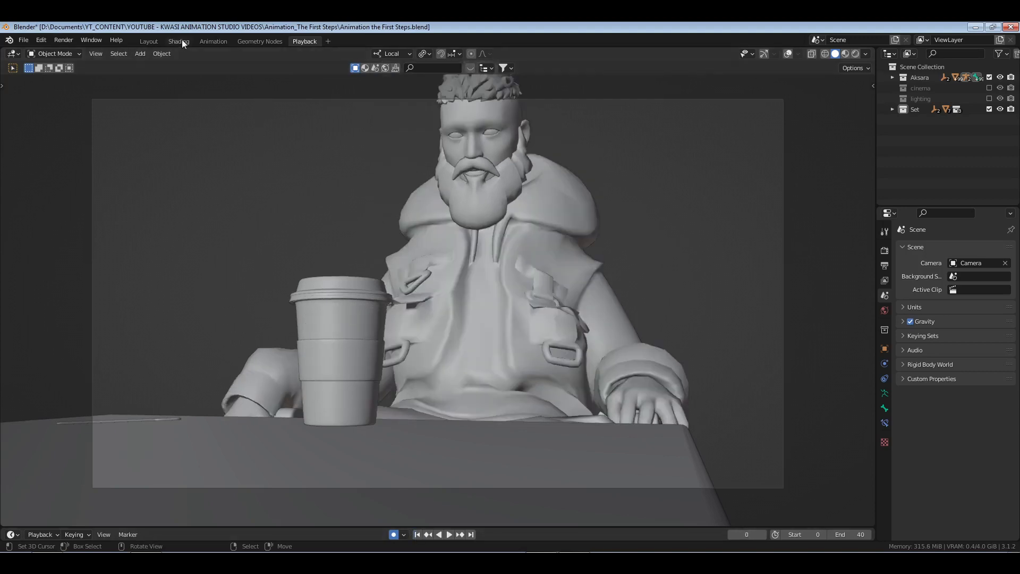
- Go back to the Animation workspace, deselect the finger controls and save the file
{"action": "left_click", "coordinate": [213, 41]}
{"action": "key", "text": "ctrl+s"}
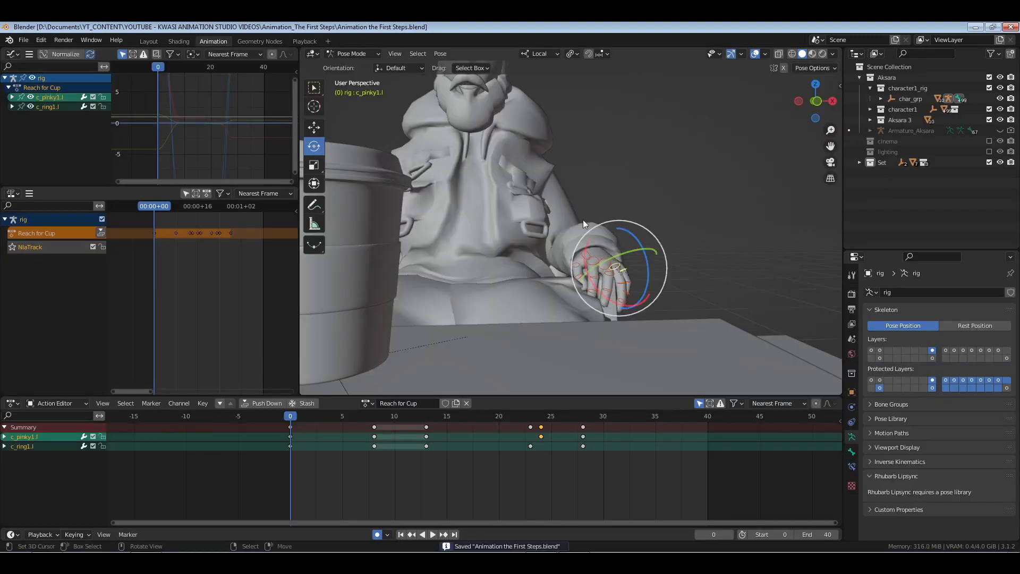
{"action": "scroll", "coordinate": [637, 233], "scroll_direction": "down", "scroll_amount": 3}
{"action": "key", "text": "alt+a"}
{"action": "middle_click_drag", "start_coordinate": [690, 254], "coordinate": [556, 425]}
{"action": "key", "text": "ctrl+s"}
{"action": "scroll", "coordinate": [548, 301], "scroll_direction": "up", "scroll_amount": 3}
{"action": "left_click", "coordinate": [588, 559]}
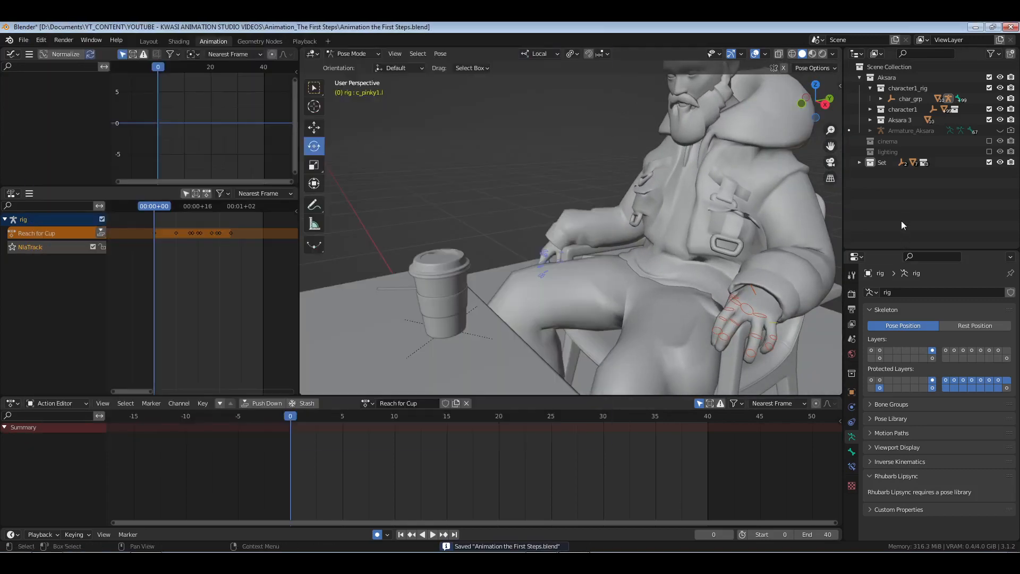
- Set the solid shading color of the Animation workspace's 3D viewport to Texture
{"action": "middle_click_drag", "start_coordinate": [512, 282], "coordinate": [571, 269]}
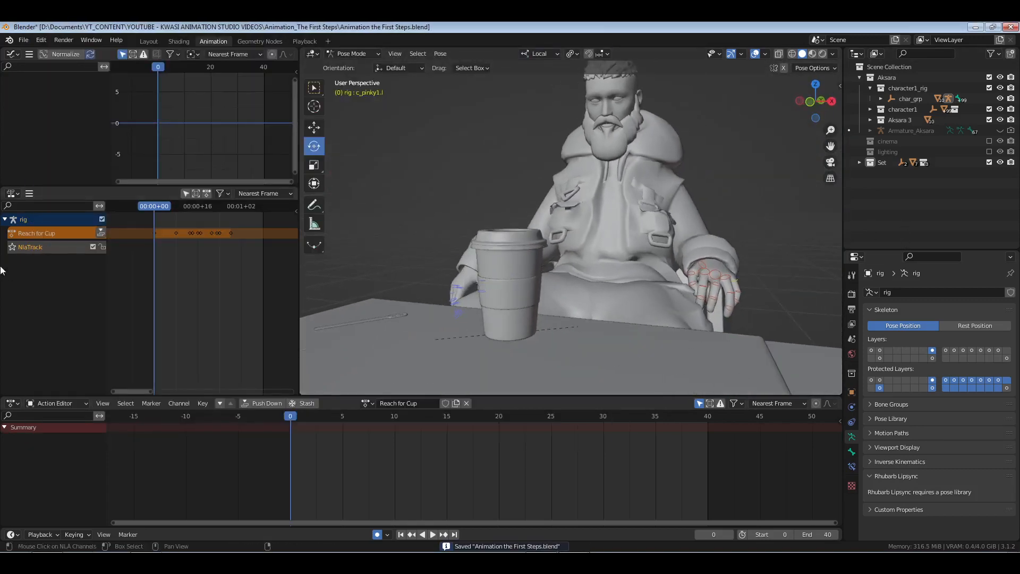
{"action": "middle_click_drag", "start_coordinate": [620, 187], "coordinate": [658, 154]}
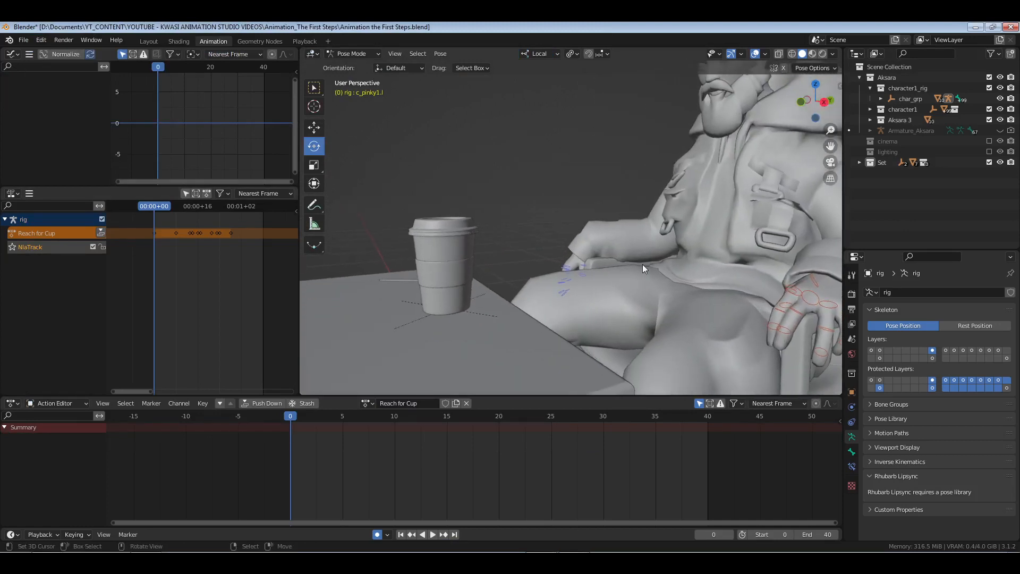
{"action": "middle_click_drag", "start_coordinate": [600, 270], "coordinate": [779, 120]}
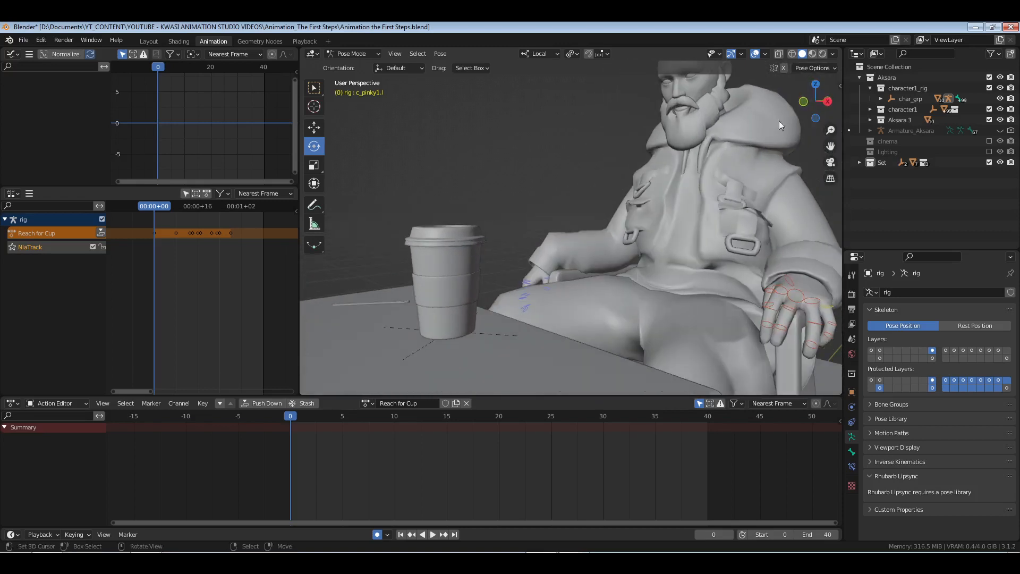
{"action": "left_click", "coordinate": [833, 54]}
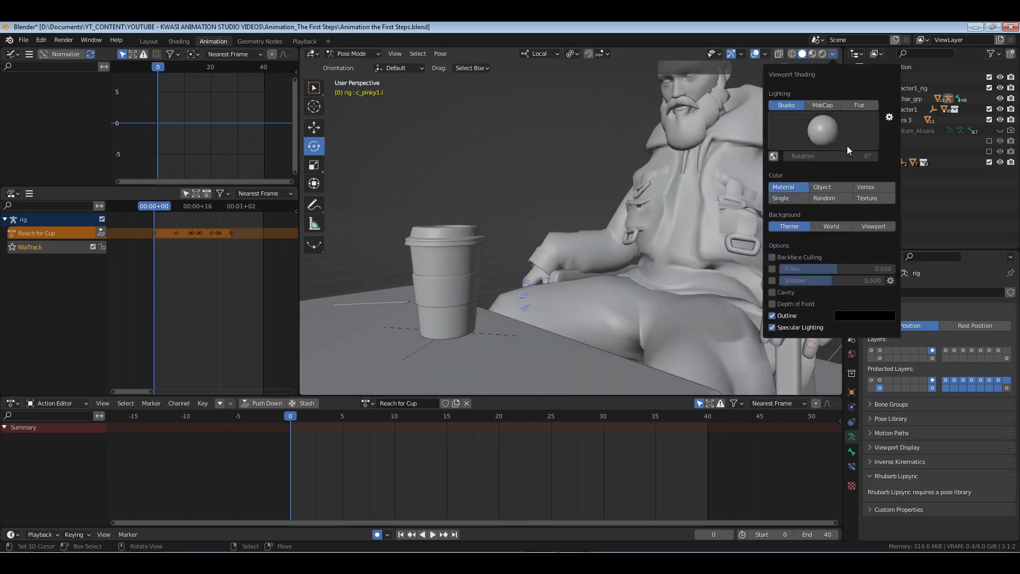
{"action": "left_click", "coordinate": [872, 200]}
{"action": "mouse_move", "coordinate": [650, 197]}
{"action": "middle_mouse_down"}
{"action": "mouse_move", "coordinate": [673, 225]}
{"action": "mouse_move", "coordinate": [607, 243]}
{"action": "mouse_move", "coordinate": [508, 85]}
{"action": "middle_mouse_up"}
- Set the Playback workspace's viewport shading color to Texture and save the file
{"action": "left_click", "coordinate": [304, 41]}
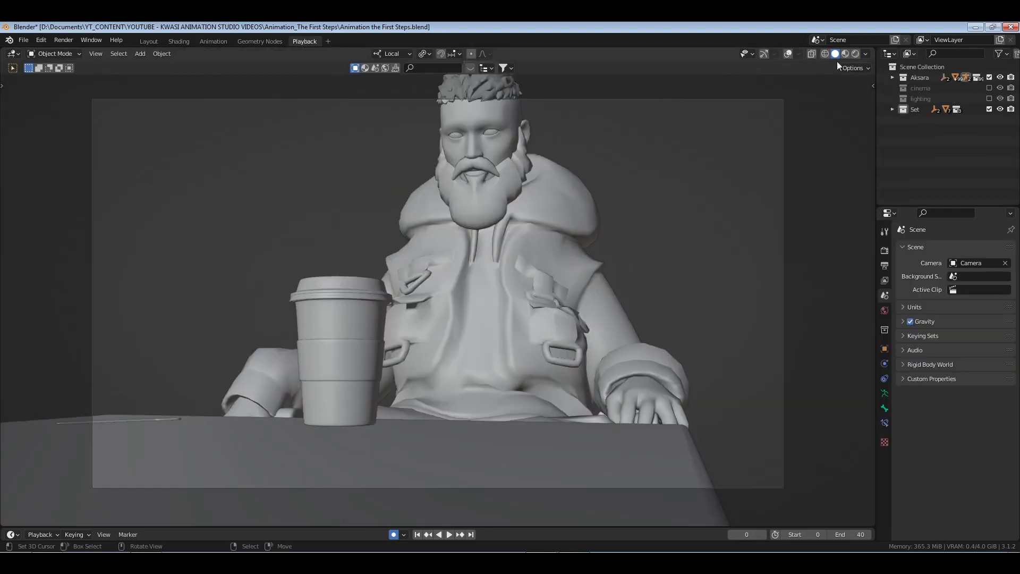
{"action": "left_click", "coordinate": [864, 54]}
{"action": "left_click", "coordinate": [907, 199]}
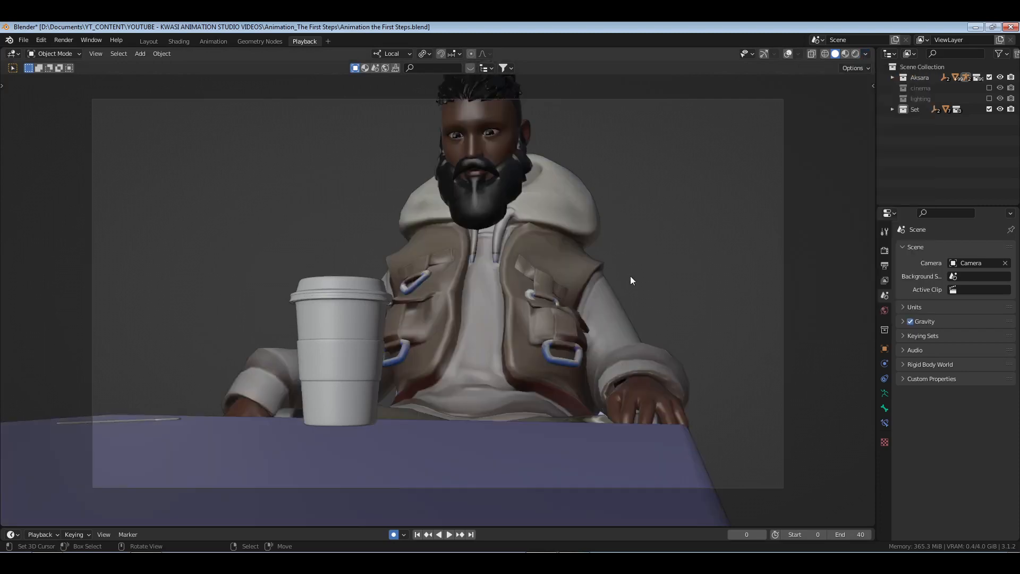
{"action": "key", "text": "ctrl+s"}
- Play the textured reach animation through the camera and rewind to frame 0
{"action": "key", "text": "space"}
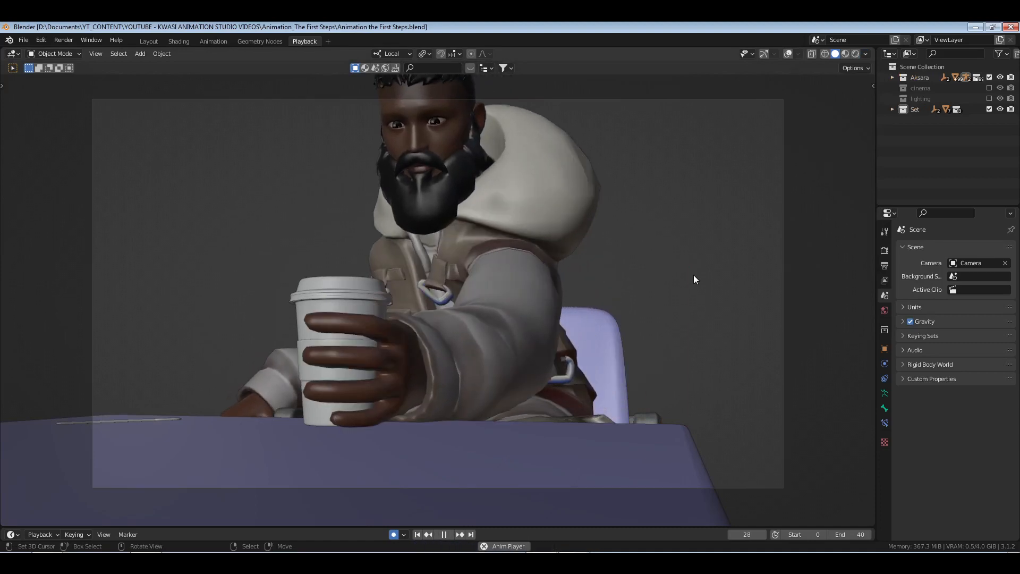
{"action": "key", "text": "space"}
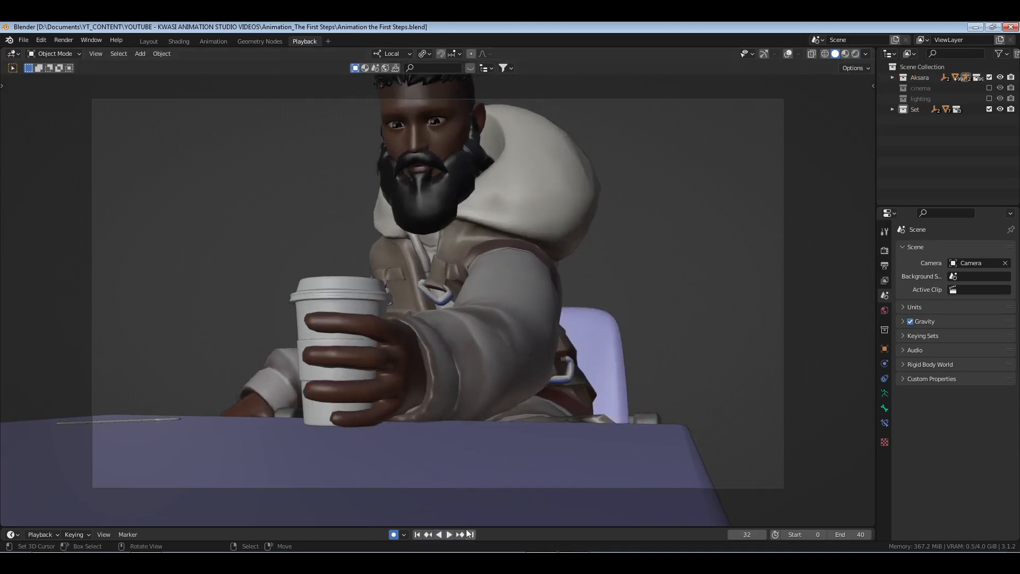
{"action": "left_click", "coordinate": [418, 535]}
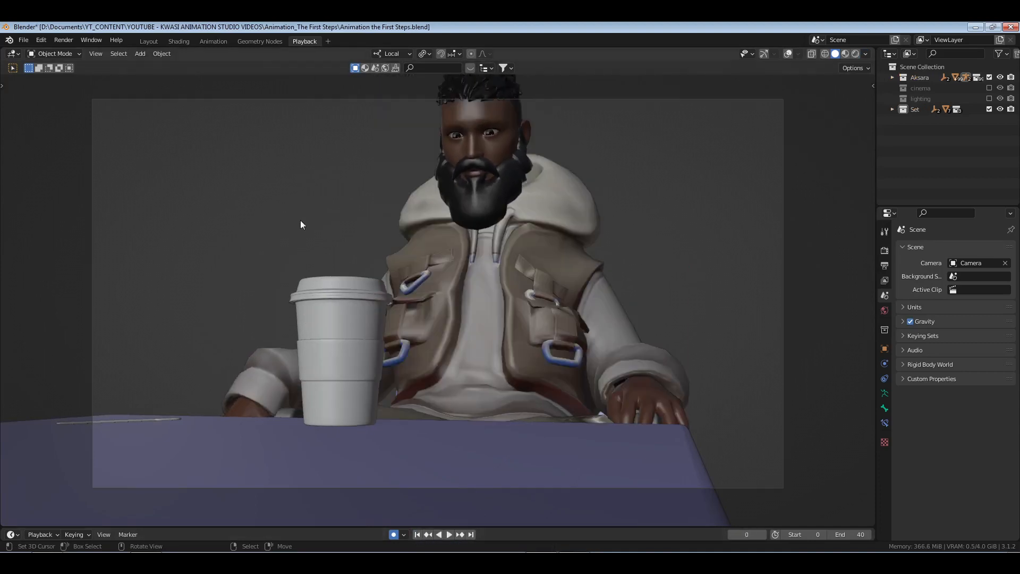
- In the Layout workspace, select the character's rig and enter Pose Mode
{"action": "left_click", "coordinate": [149, 41]}
{"action": "middle_click_drag", "start_coordinate": [336, 396], "coordinate": [410, 396]}
{"action": "right_click", "coordinate": [349, 403]}
{"action": "right_click", "coordinate": [348, 402]}
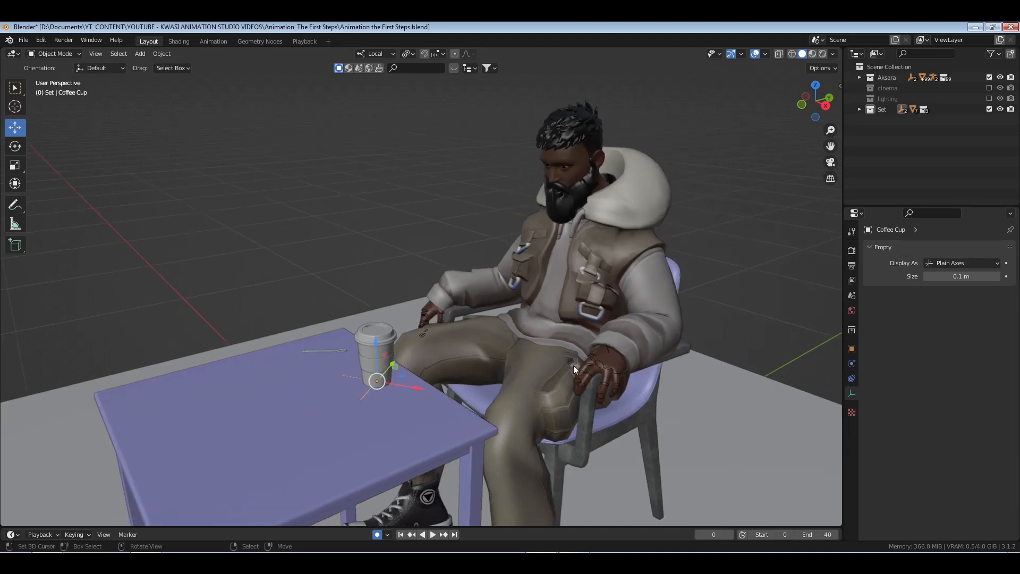
{"action": "right_click", "coordinate": [599, 362]}
{"action": "key", "text": "ctrl+Tab"}
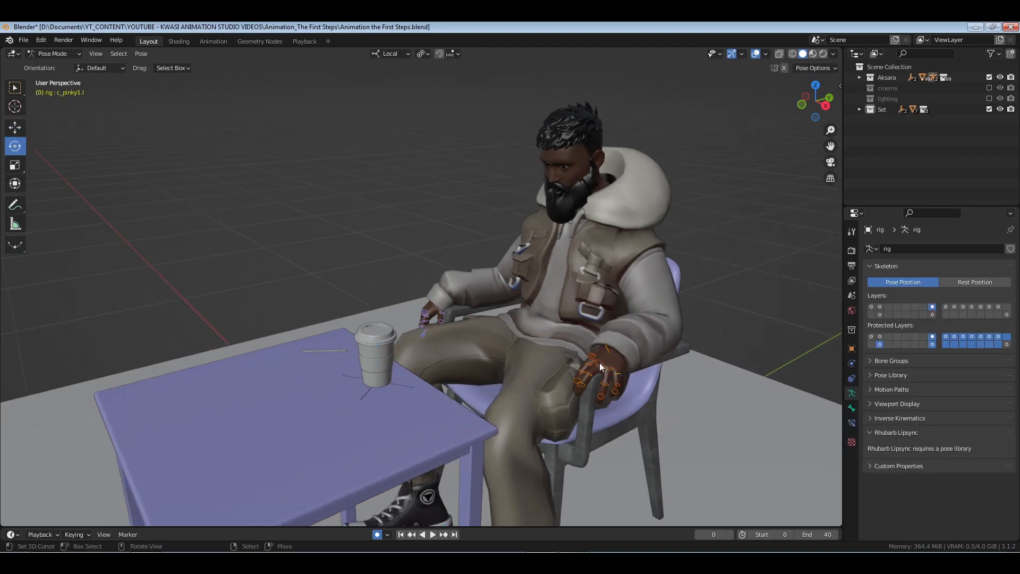
- Select the c_middle1.l control on the left hand and examine the finger controls up close
{"action": "right_click", "coordinate": [599, 362]}
{"action": "key", "text": "KP_Decimal"}
{"action": "scroll", "coordinate": [599, 364], "scroll_direction": "down", "scroll_amount": 11}
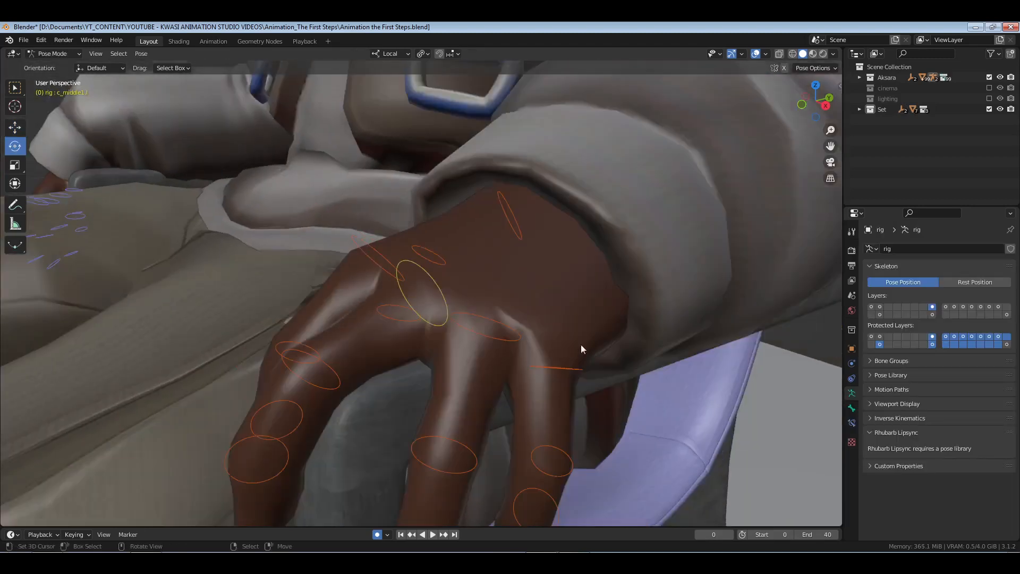
{"action": "middle_click_drag", "start_coordinate": [581, 345], "coordinate": [435, 325]}
{"action": "scroll", "coordinate": [435, 325], "scroll_direction": "up", "scroll_amount": 2}
{"action": "scroll", "coordinate": [434, 324], "scroll_direction": "up", "scroll_amount": 1}
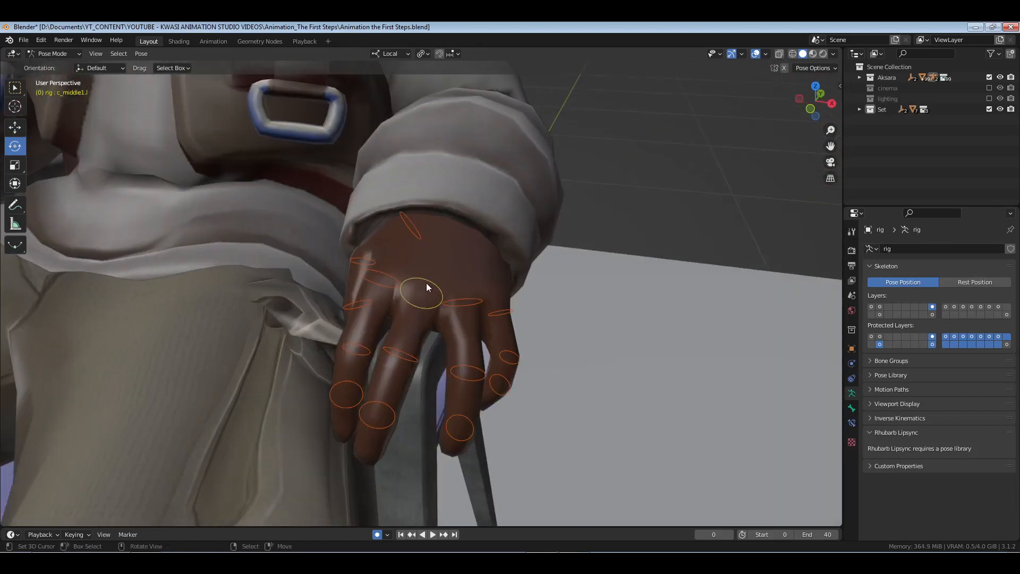
{"action": "right_click", "coordinate": [426, 283]}
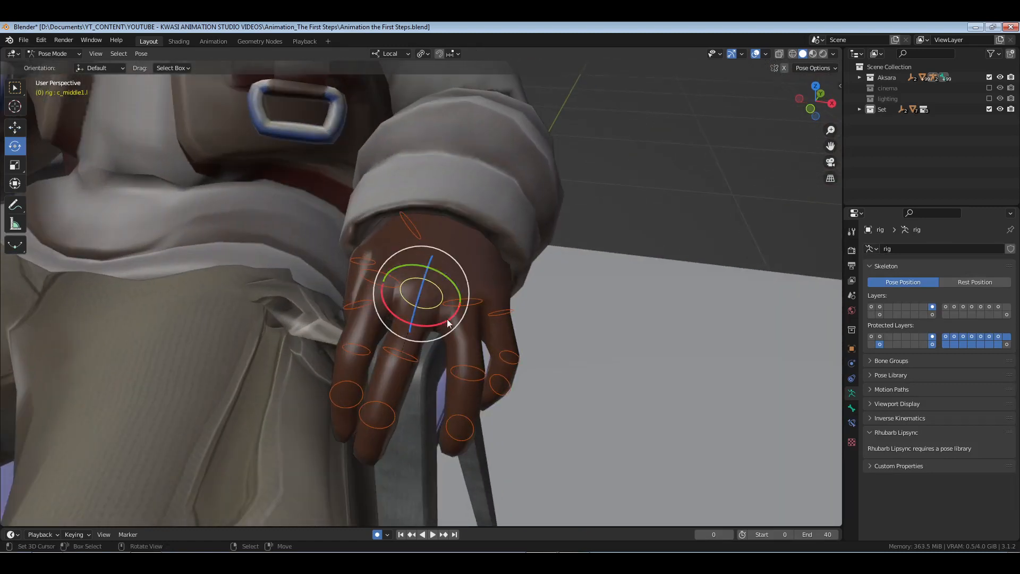
- Return the rig to Object Mode, deselect everything and save the file
{"action": "middle_click_drag", "start_coordinate": [478, 316], "coordinate": [559, 314]}
{"action": "key", "text": "ctrl+Tab"}
{"action": "key", "text": "alt+a"}
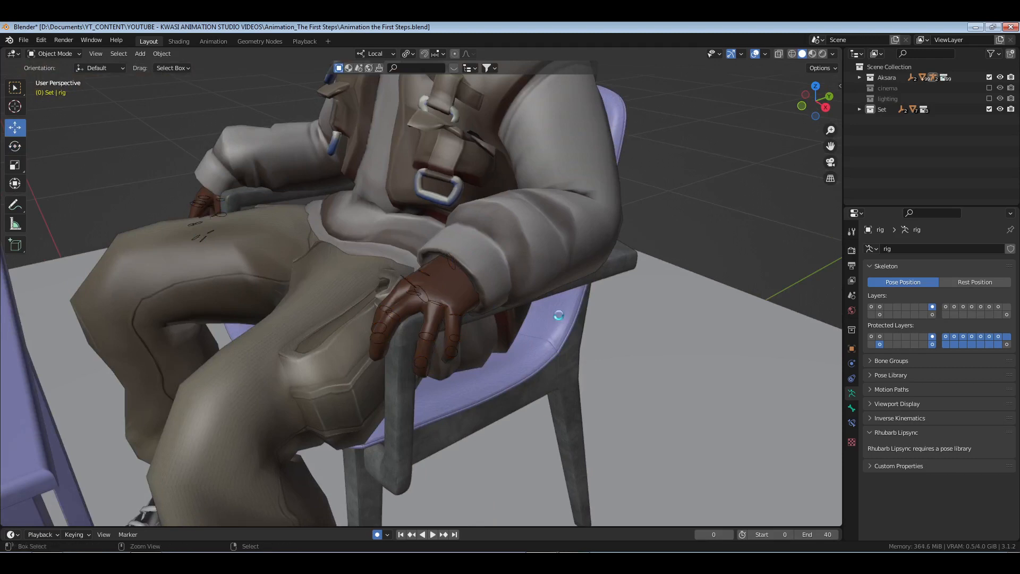
{"action": "key", "text": "ctrl+s"}
{"action": "scroll", "coordinate": [558, 316], "scroll_direction": "down", "scroll_amount": 4}
{"action": "middle_click_drag", "start_coordinate": [478, 324], "coordinate": [372, 335]}
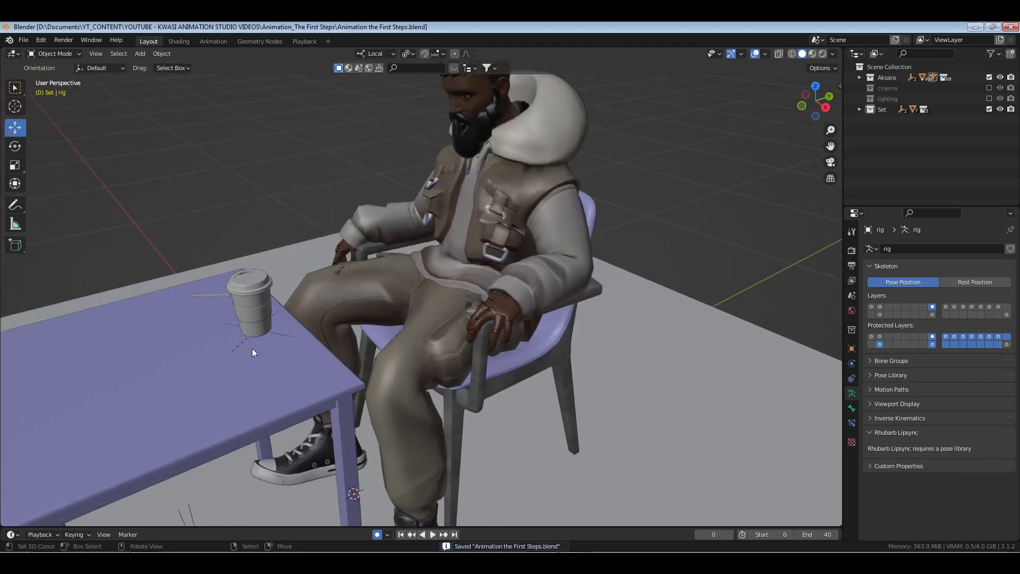
- Select the Coffee Cup empty in the Set collection and add a Child Of constraint to it
{"action": "left_click", "coordinate": [860, 109]}
{"action": "left_click", "coordinate": [870, 141]}
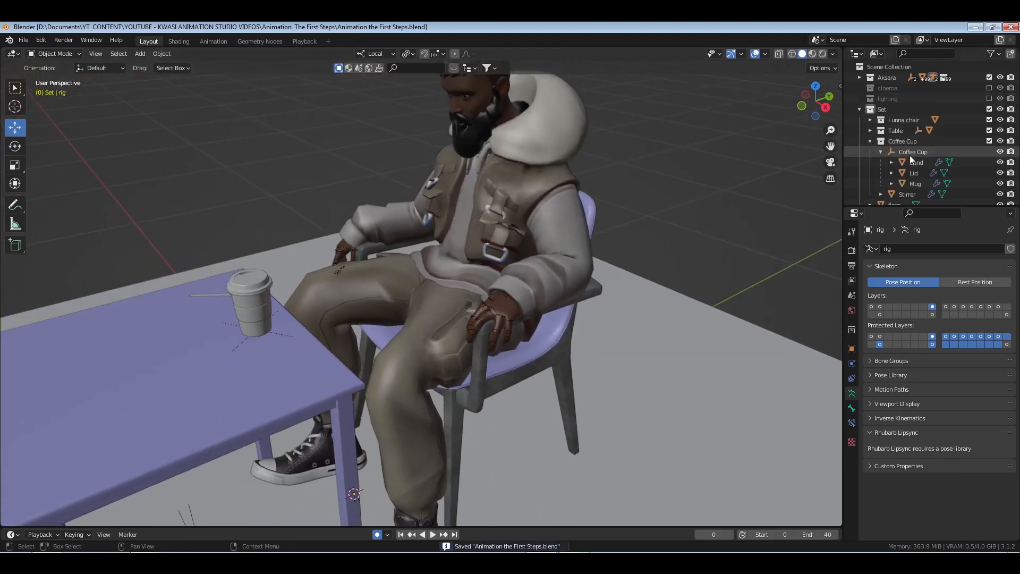
{"action": "left_click", "coordinate": [904, 151]}
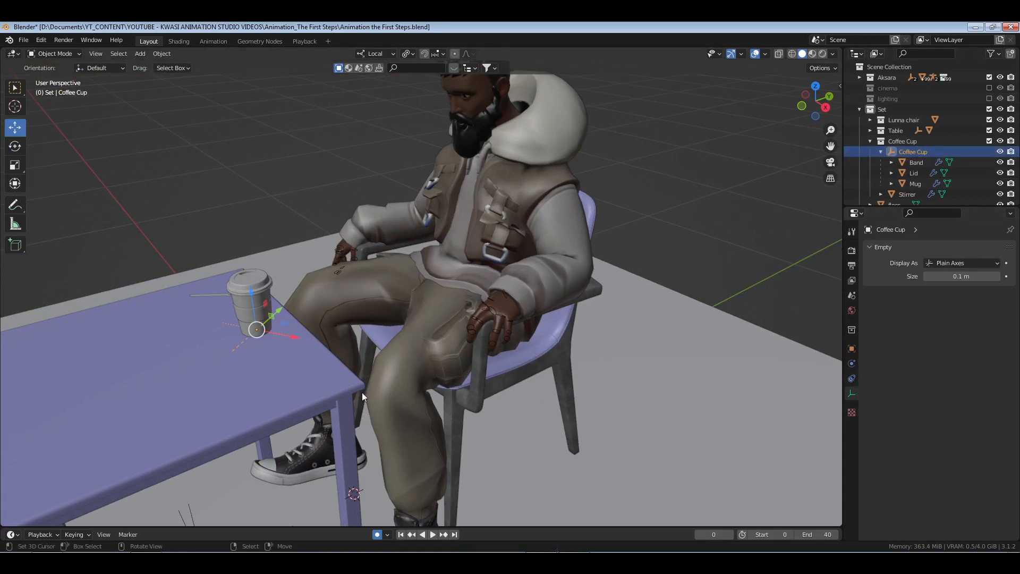
{"action": "key", "text": "g"}
{"action": "right_click", "coordinate": [403, 348]}
{"action": "left_click", "coordinate": [851, 378]}
{"action": "left_click", "coordinate": [970, 247]}
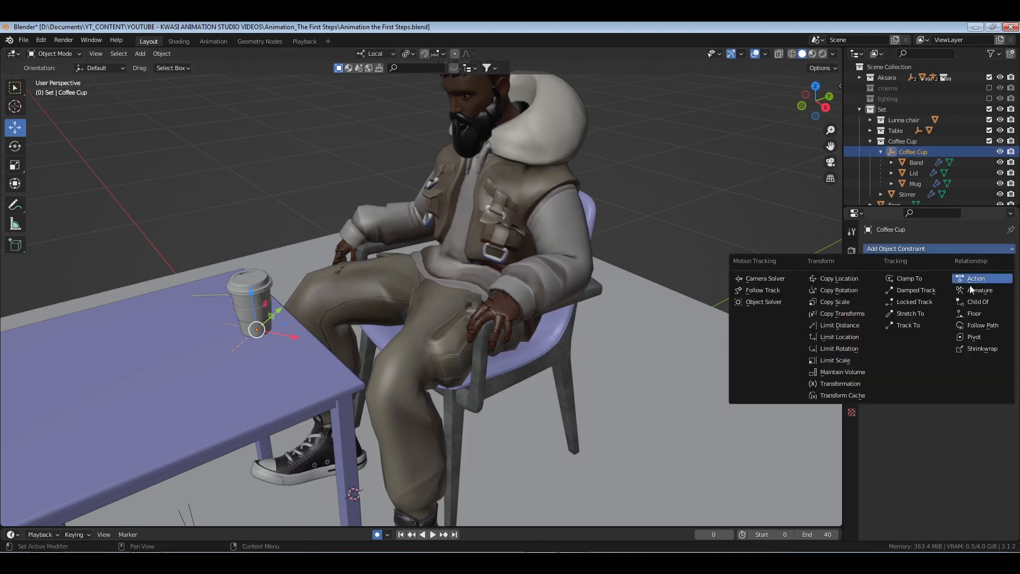
{"action": "left_click", "coordinate": [972, 302]}
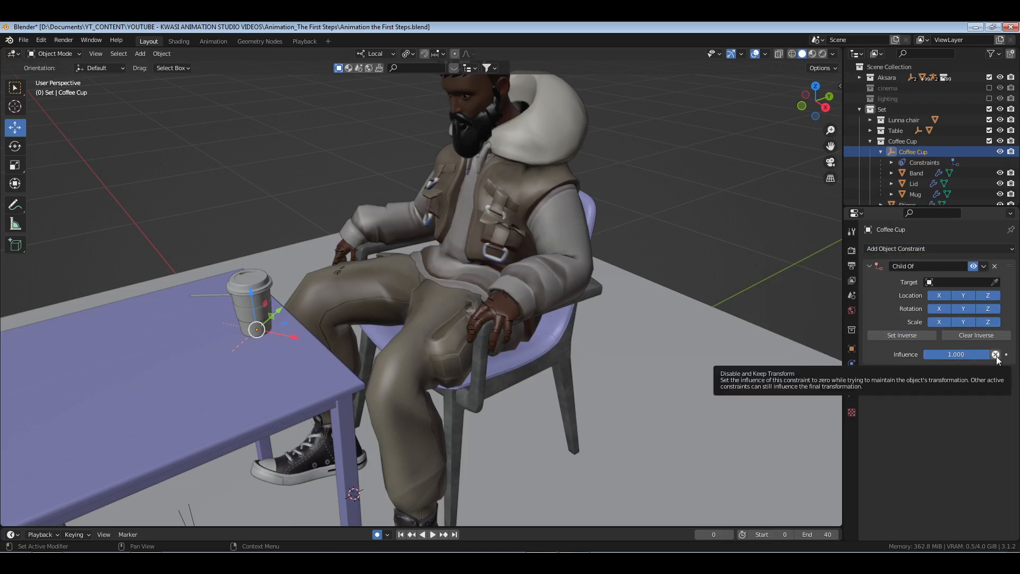
- Target the Coffee Cup's Child Of constraint to the rig and its middle1.l bone
{"action": "left_click", "coordinate": [995, 282]}
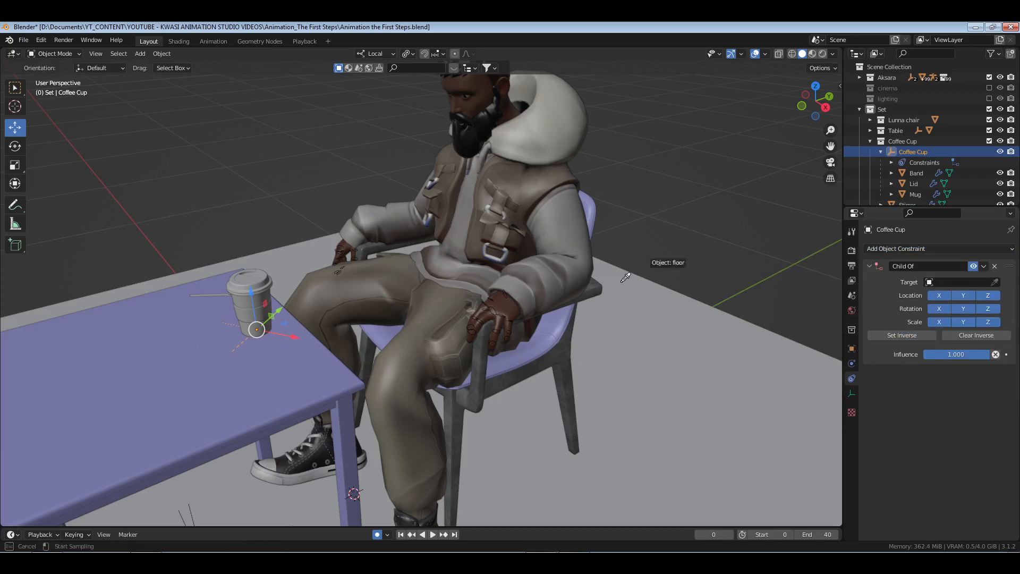
{"action": "left_click", "coordinate": [500, 304]}
{"action": "left_click", "coordinate": [967, 296]}
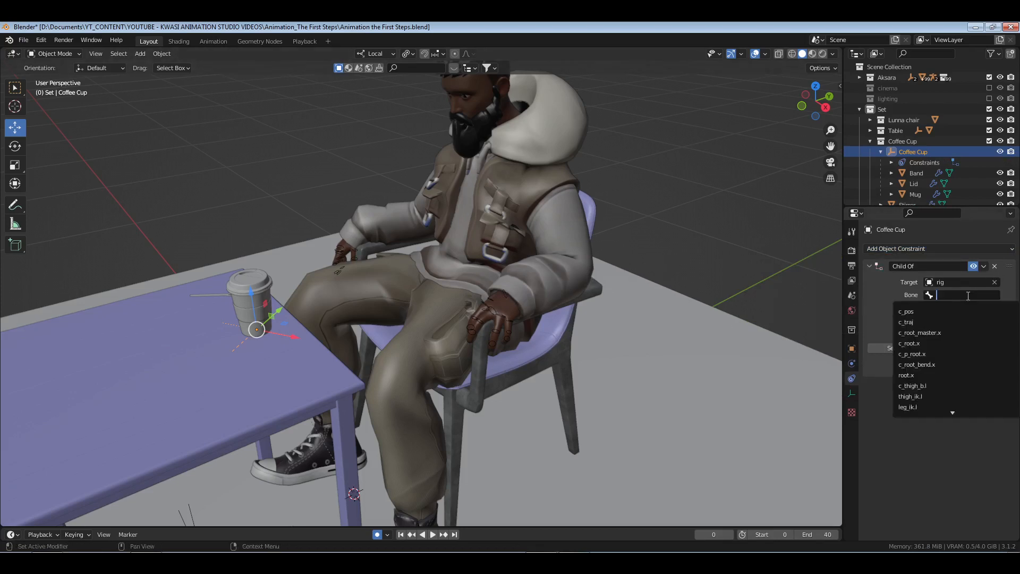
{"action": "type", "text": "middle"}
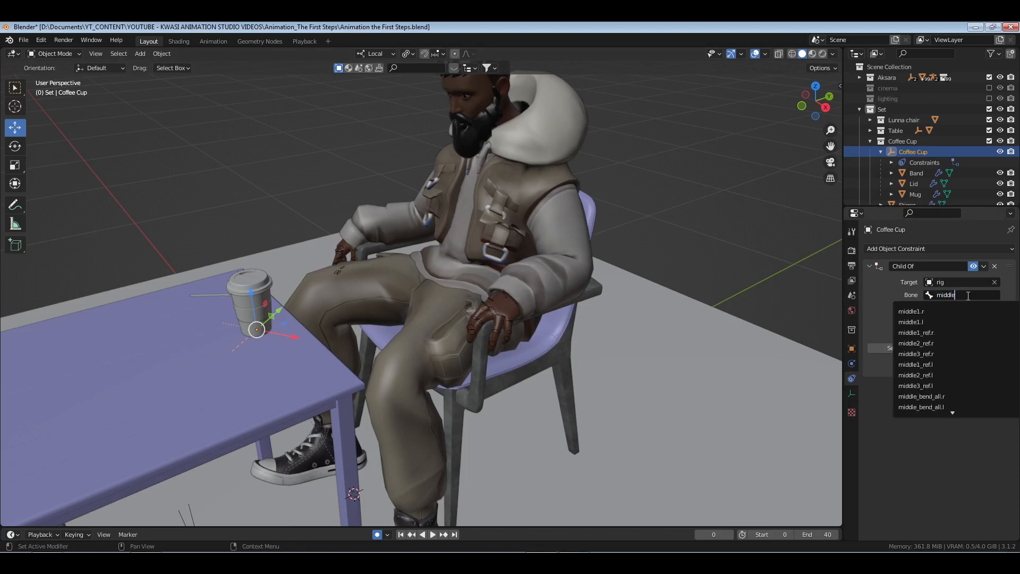
{"action": "left_click", "coordinate": [944, 321]}
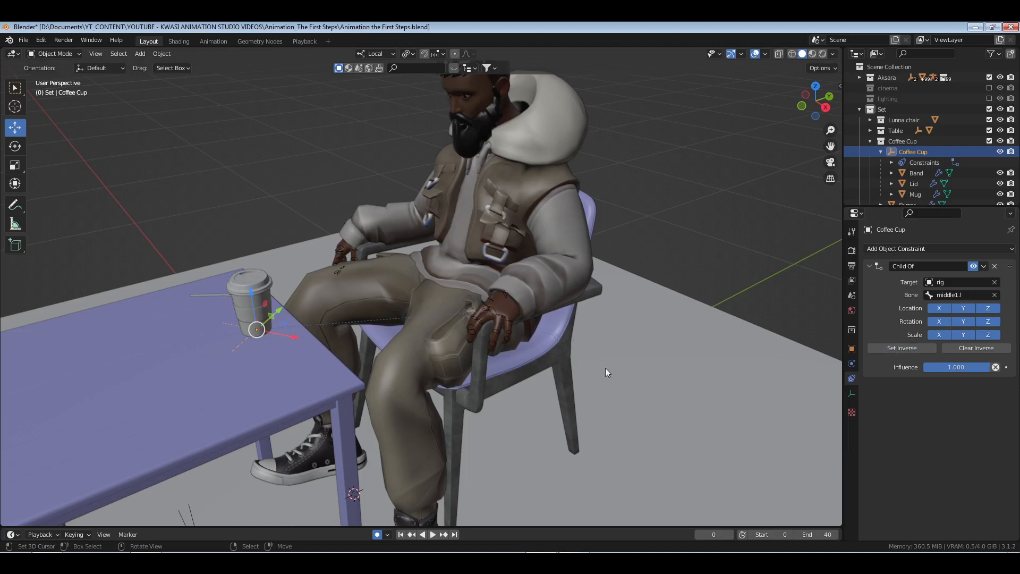
- In the Animation workspace, show the cup's constraint settings and briefly play the animation to check how the cup follows the hand
{"action": "left_click", "coordinate": [220, 40]}
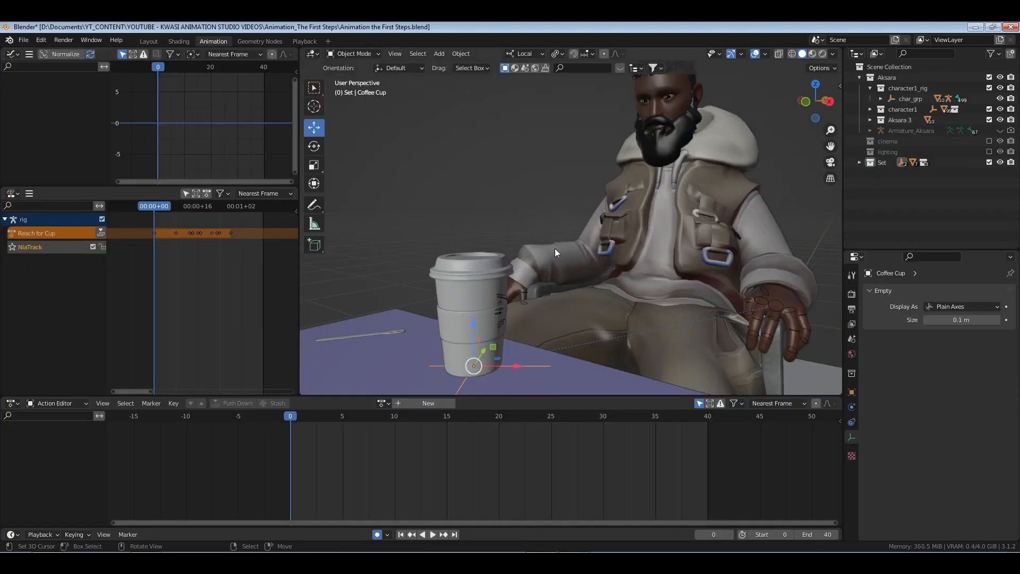
{"action": "middle_click_drag", "start_coordinate": [556, 250], "coordinate": [432, 285]}
{"action": "scroll", "coordinate": [630, 282], "scroll_direction": "down", "scroll_amount": 2}
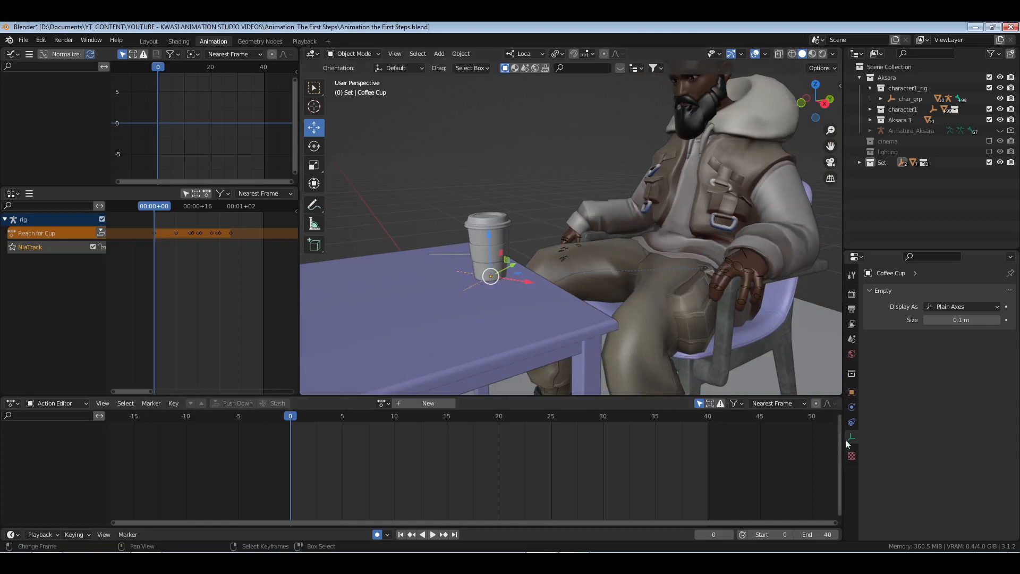
{"action": "left_click", "coordinate": [851, 422]}
{"action": "key", "text": "space"}
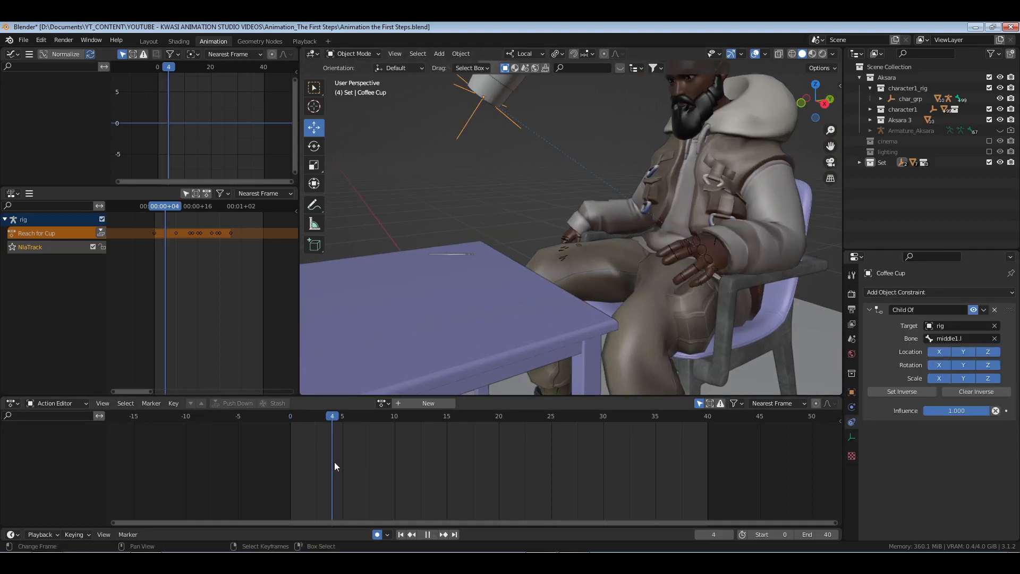
{"action": "key", "text": "Escape"}
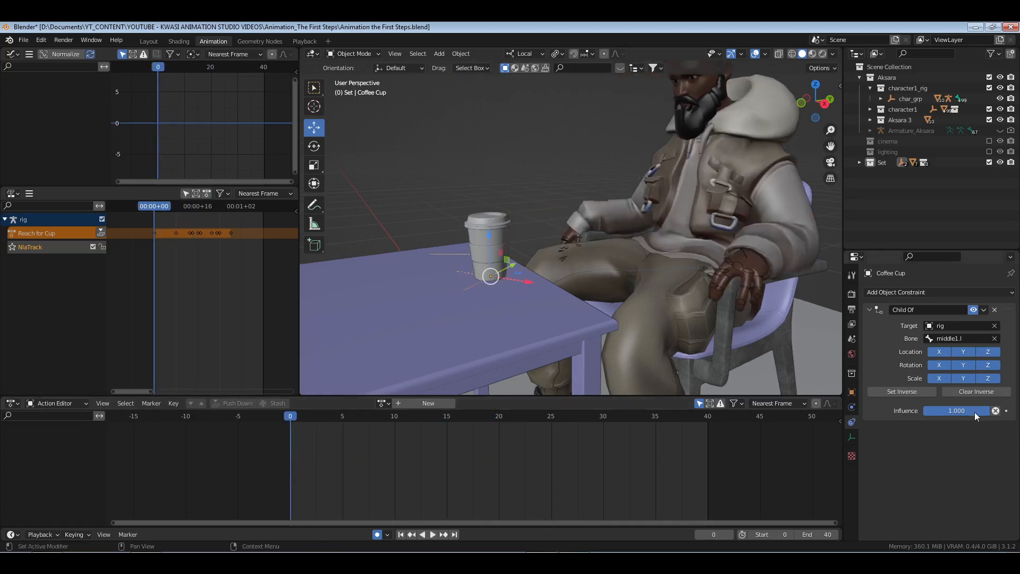
- Set the Child Of influence to 0, play the reach animation and stop at frame 29
{"action": "key", "text": "BackSpace"}
{"action": "key", "text": "space"}
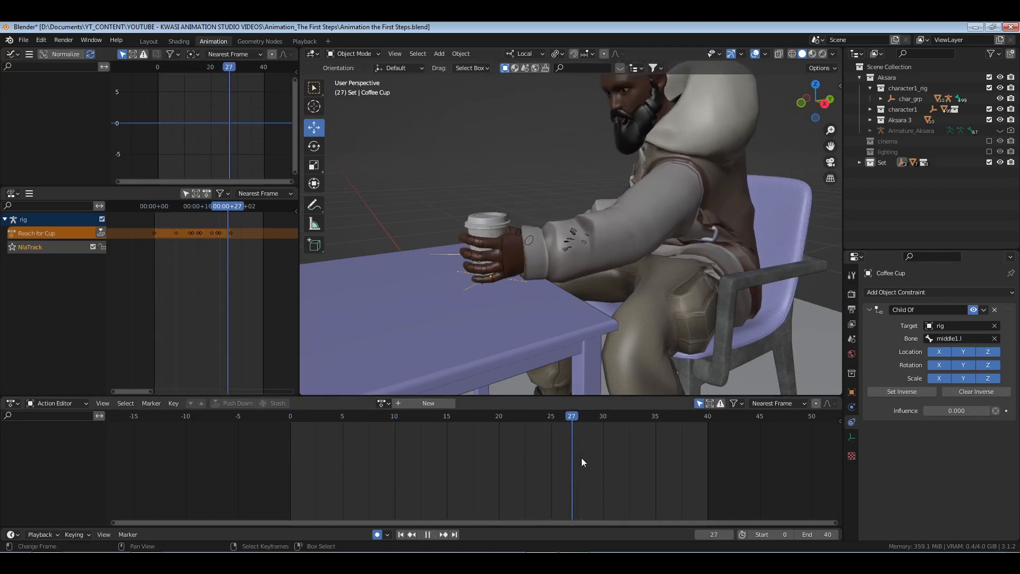
{"action": "key", "text": "space"}
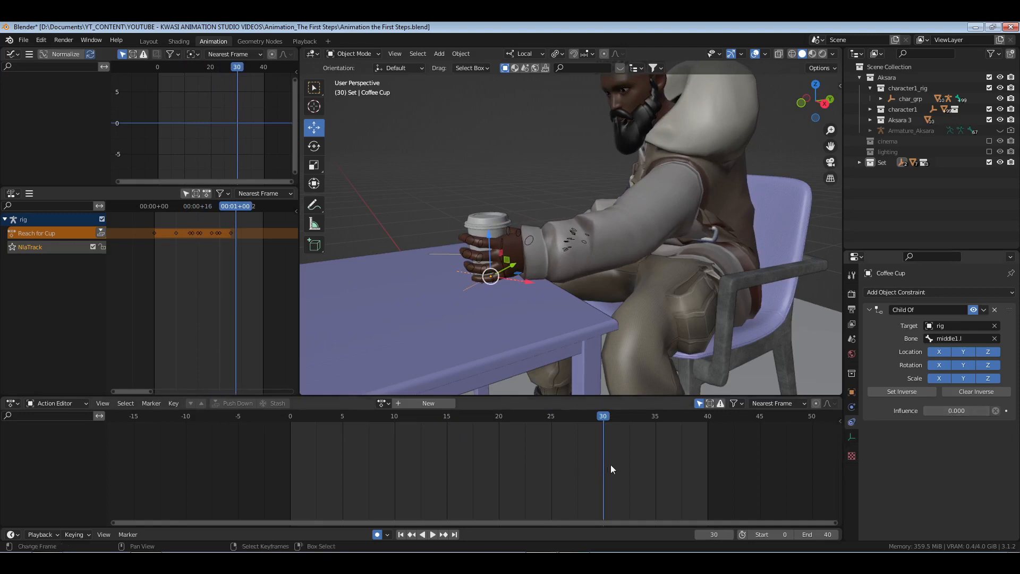
{"action": "key", "text": "Left"}
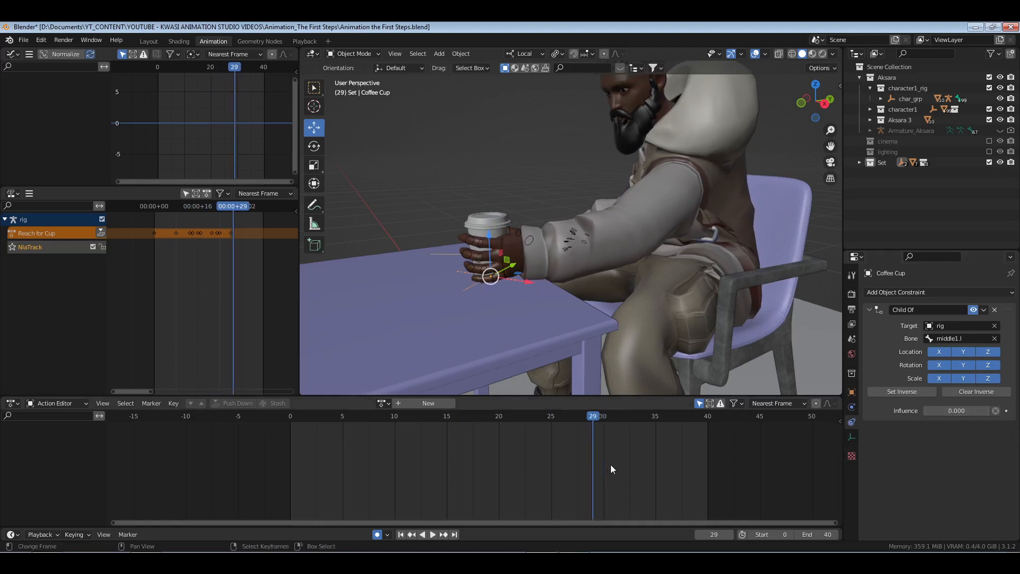
- Switch the keyframe editor to Dope Sheet mode and keyframe the Child Of influence of 0 at frame 29
{"action": "left_click", "coordinate": [69, 402]}
{"action": "left_click", "coordinate": [69, 420]}
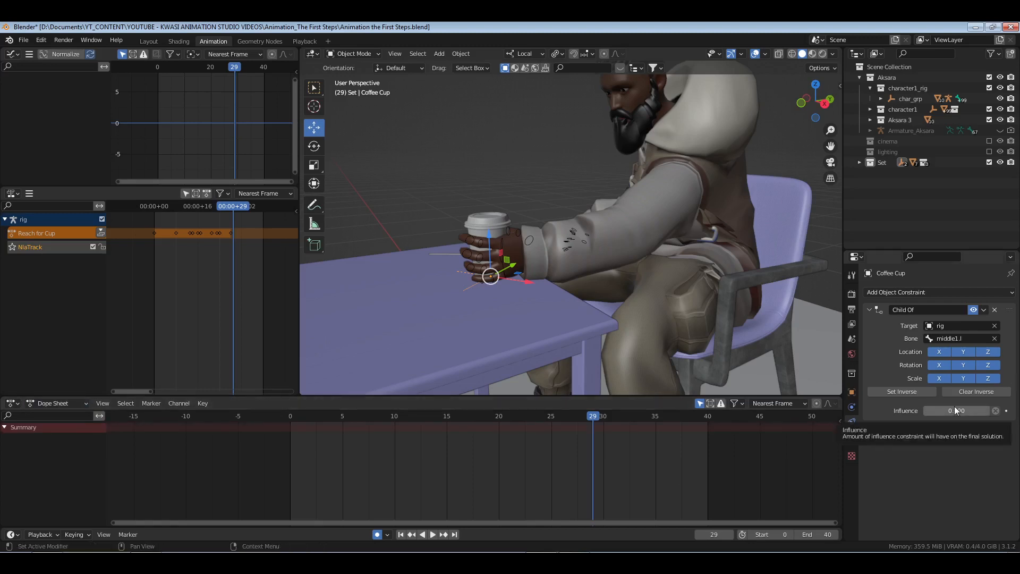
{"action": "key", "text": "i"}
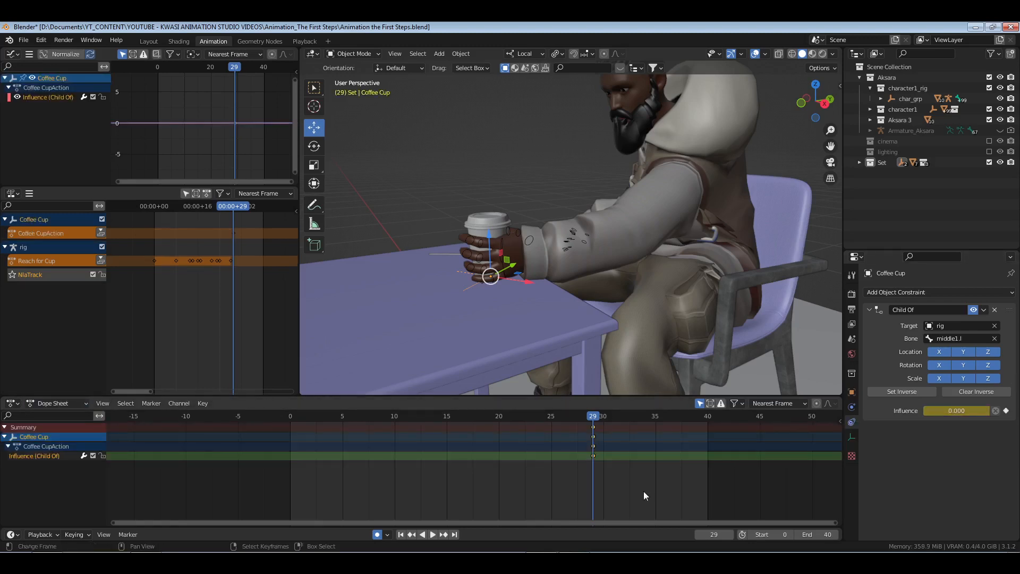
- Keyframe the Child Of influence at 1 on frame 30 and set the constraint's inverse
{"action": "key", "text": "Right"}
{"action": "left_click_drag", "start_coordinate": [932, 409], "coordinate": [997, 410]}
{"action": "key", "text": "i"}
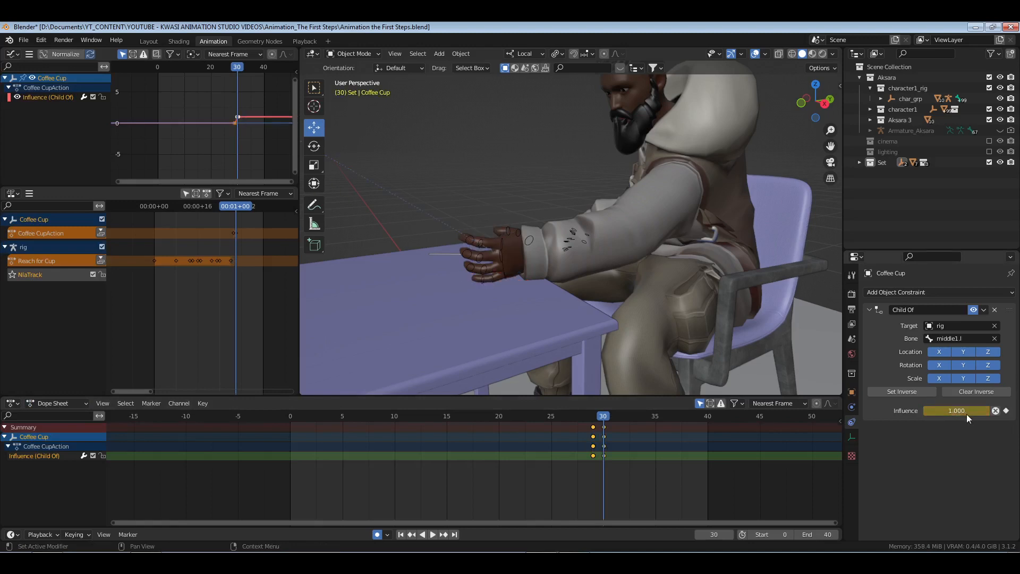
{"action": "left_click", "coordinate": [903, 392]}
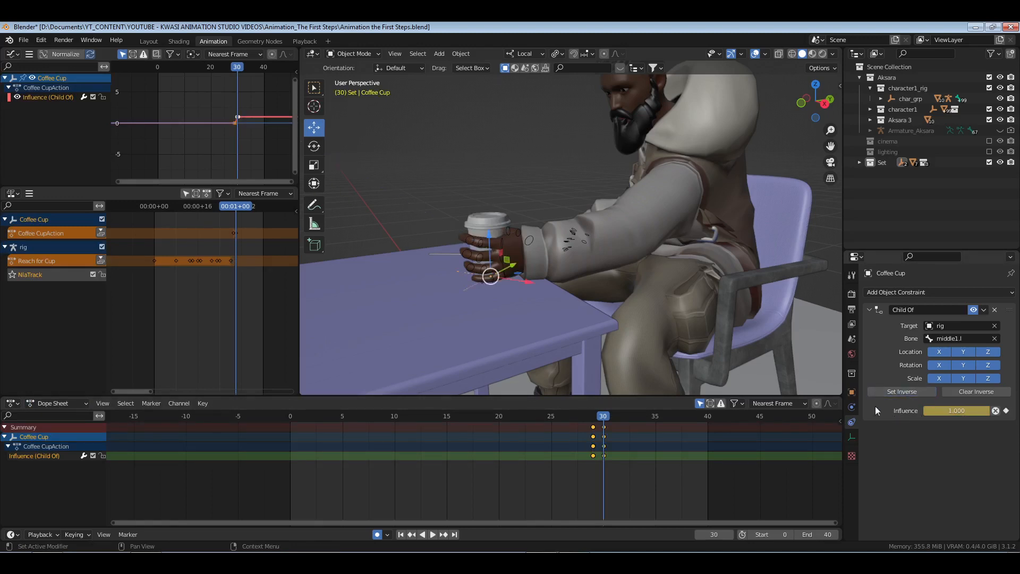
- Play the animation past the influence keyframes to check the cup's attachment, and return to frame 30
{"action": "key", "text": "a"}
{"action": "key", "text": "space"}
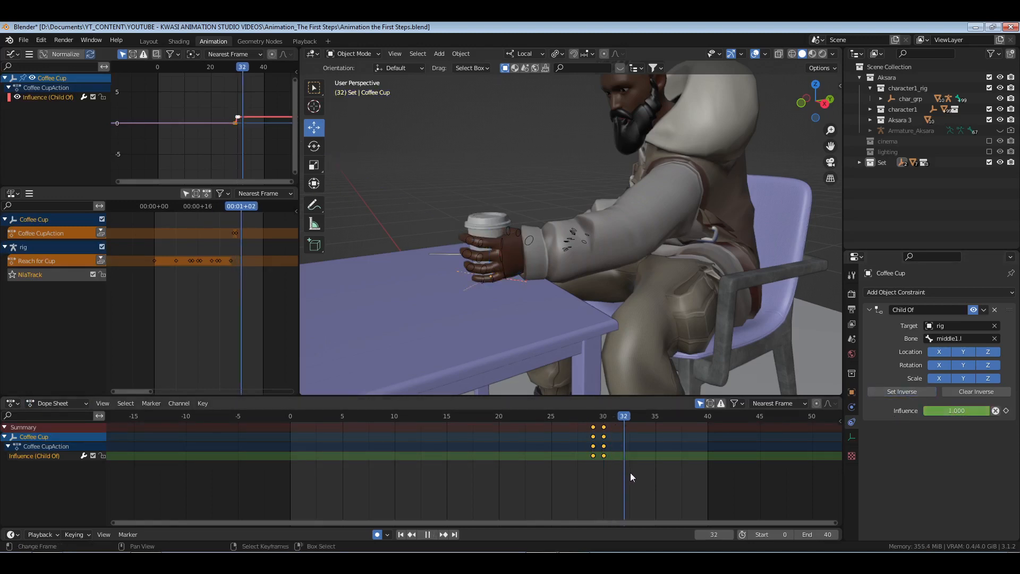
{"action": "mouse_move", "coordinate": [626, 471]}
{"action": "left_mouse_down"}
{"action": "mouse_move", "coordinate": [316, 474]}
{"action": "mouse_move", "coordinate": [690, 466]}
{"action": "mouse_move", "coordinate": [607, 469]}
{"action": "left_mouse_up"}
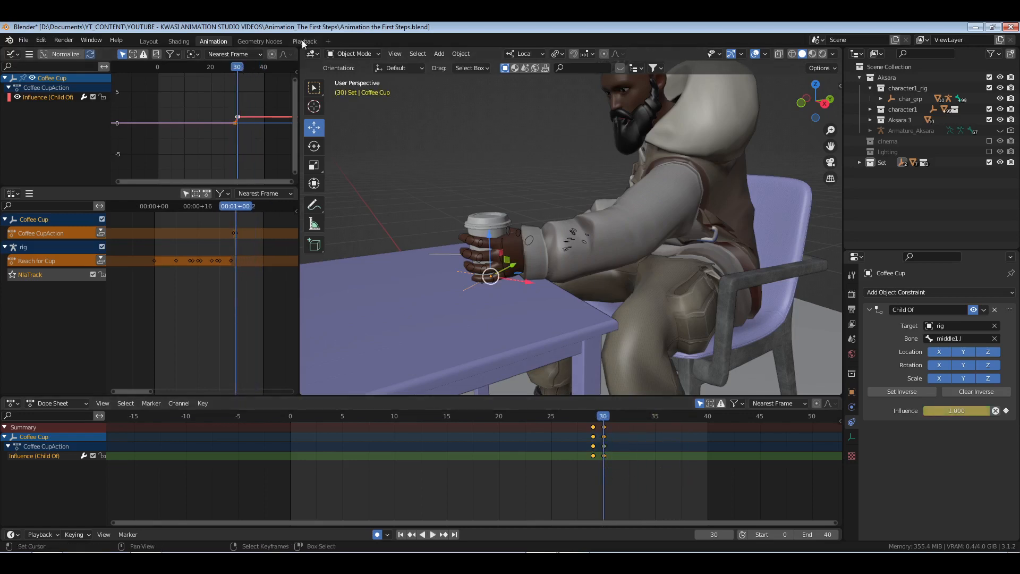
- Deselect the cup, put the character's rig in Pose Mode and switch to its first bone layer
{"action": "scroll", "coordinate": [589, 210], "scroll_direction": "down", "scroll_amount": 3}
{"action": "key", "text": "alt+a"}
{"action": "scroll", "coordinate": [553, 232], "scroll_direction": "up", "scroll_amount": 2}
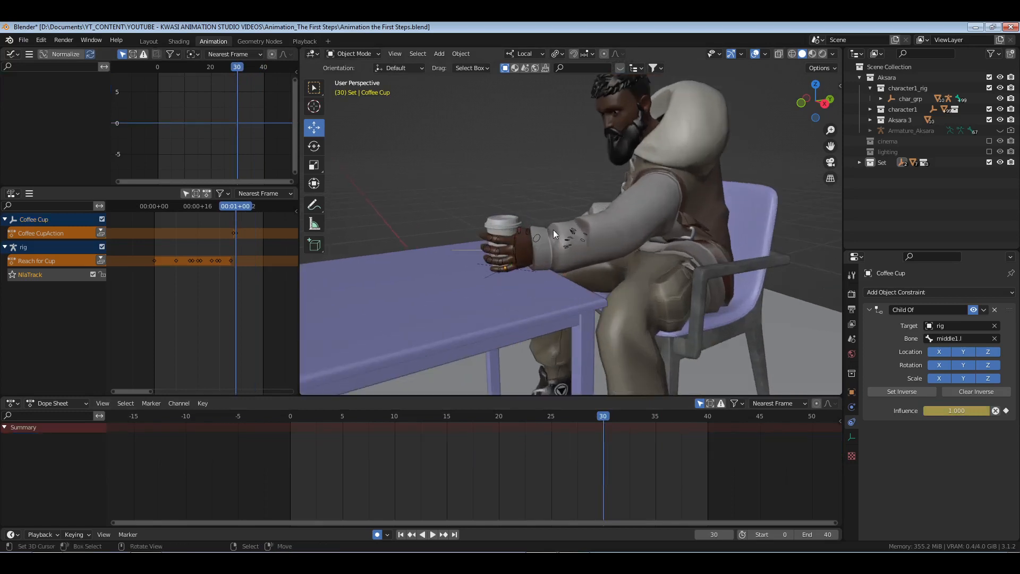
{"action": "left_click", "coordinate": [536, 239]}
{"action": "key", "text": "ctrl+Tab"}
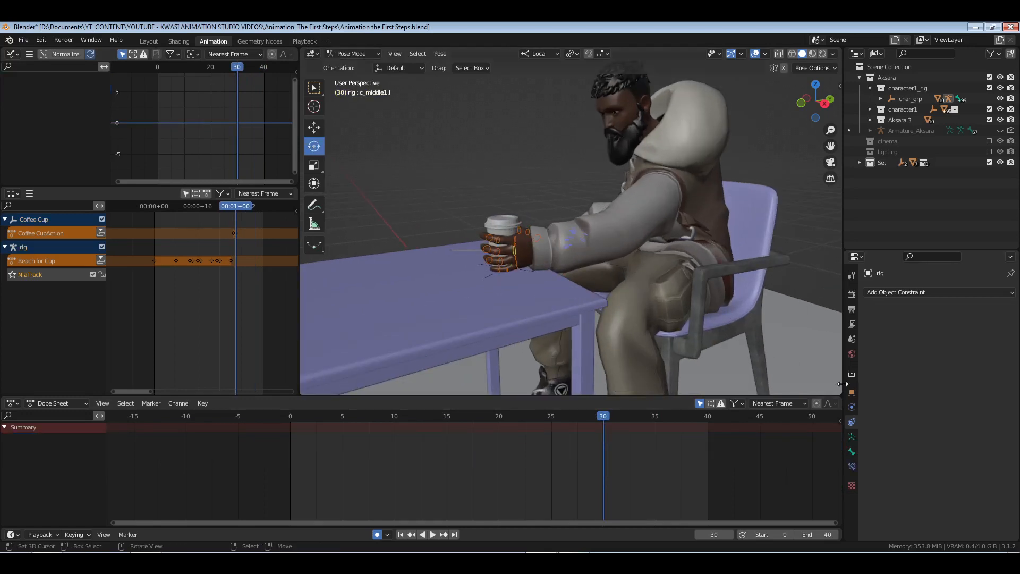
{"action": "left_click", "coordinate": [851, 438]}
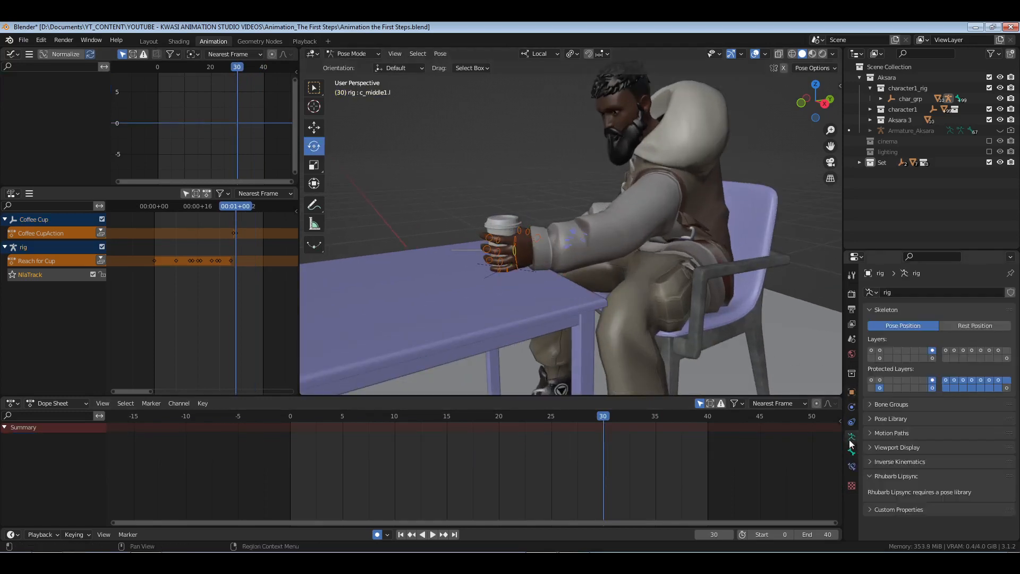
{"action": "left_click", "coordinate": [873, 350]}
- Select the c_spine_03.x, c_spine_02.x, c_spine_01.x and c_root_master.x controls, and display their keys in the Action Editor
{"action": "middle_click_drag", "start_coordinate": [730, 282], "coordinate": [684, 276]}
{"action": "left_click", "coordinate": [758, 208]}
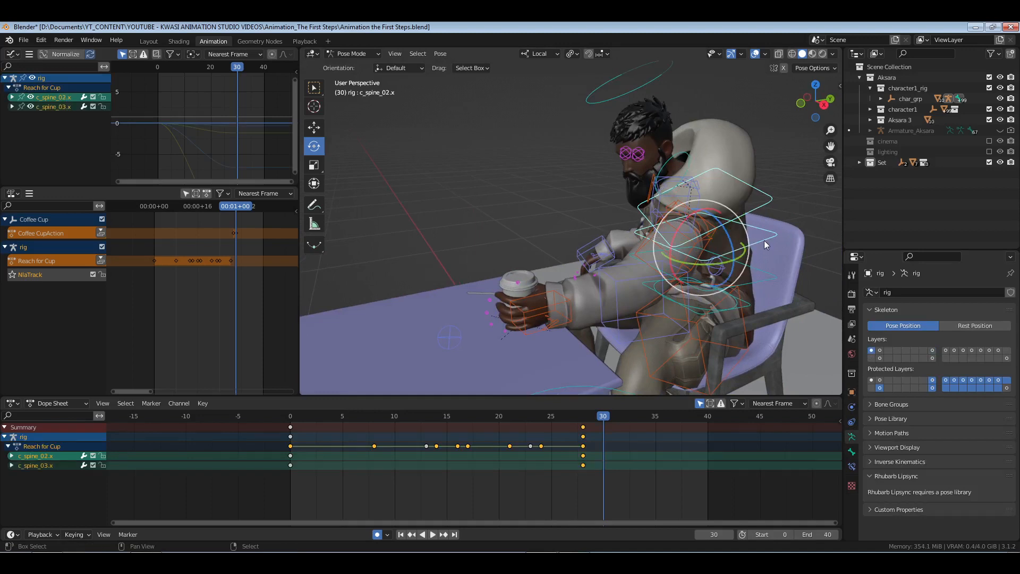
{"action": "left_click", "coordinate": [764, 209]}
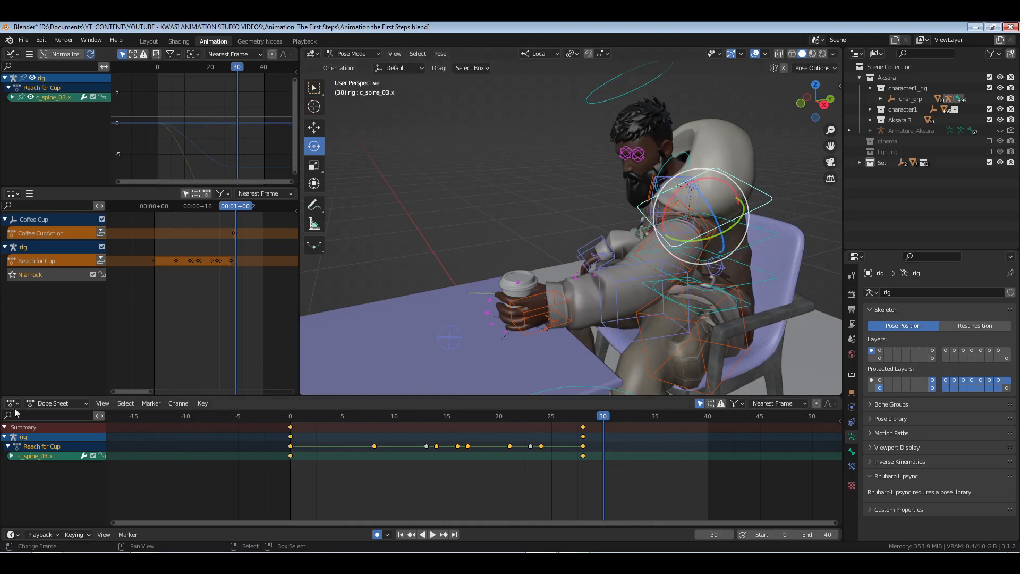
{"action": "left_click", "coordinate": [59, 403]}
{"action": "left_click", "coordinate": [59, 423]}
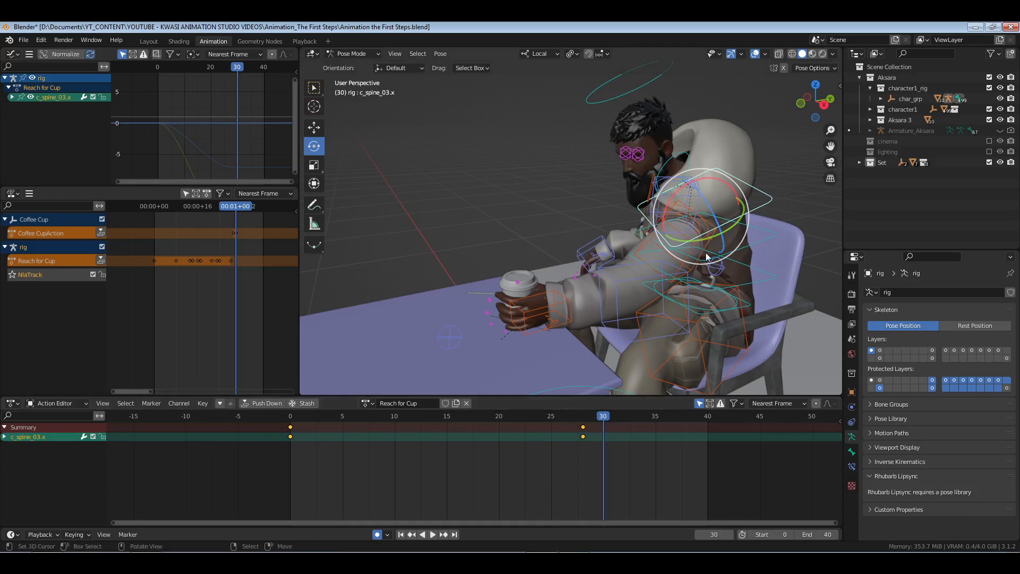
{"action": "left_click", "coordinate": [764, 258], "text": "shift"}
{"action": "left_click", "coordinate": [767, 288], "text": "shift"}
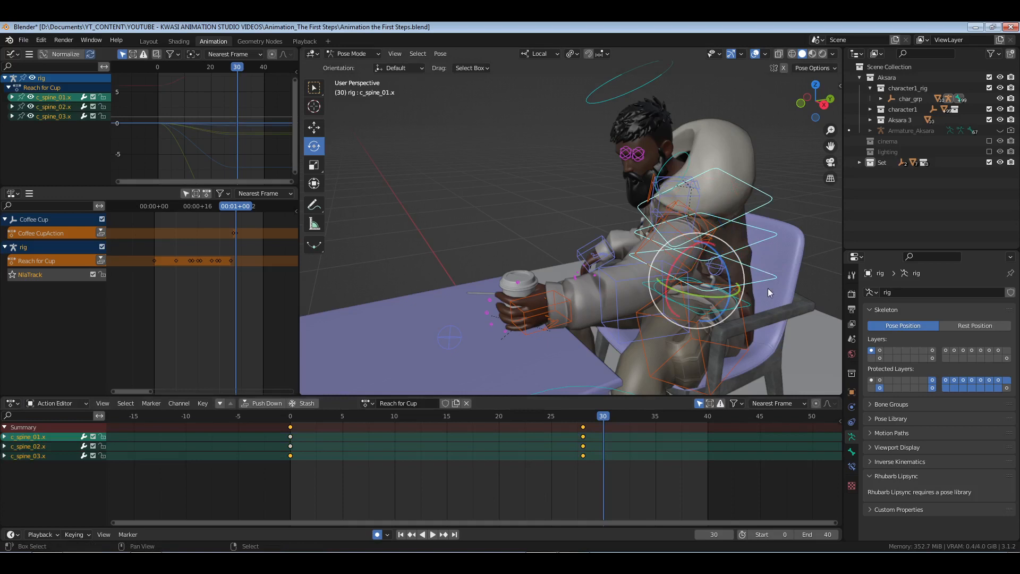
{"action": "left_click", "coordinate": [749, 307], "text": "shift"}
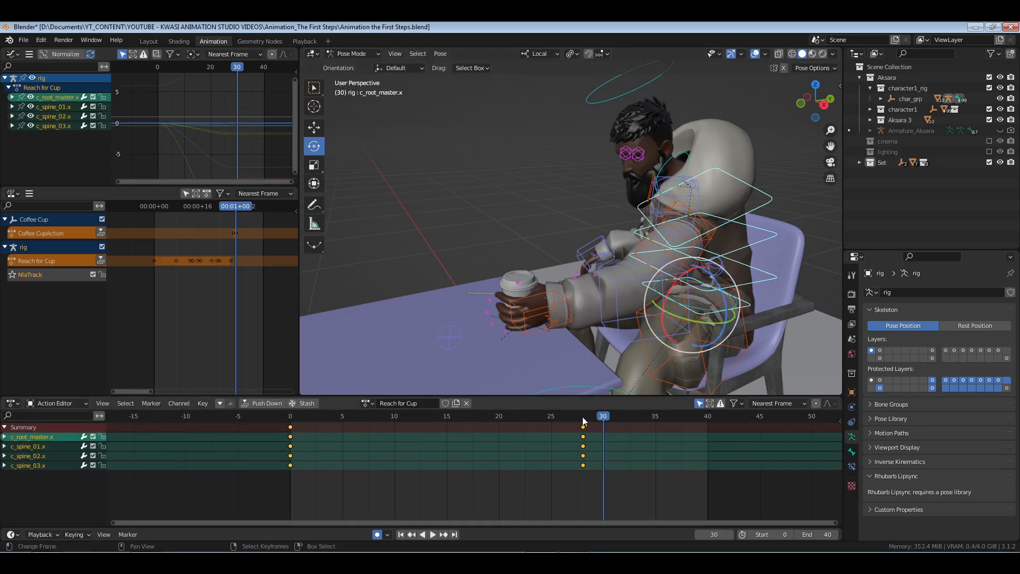
- Add c_neck.x to the selected controls and keyframe them all at frame 30
{"action": "left_click_drag", "start_coordinate": [582, 418], "coordinate": [601, 417]}
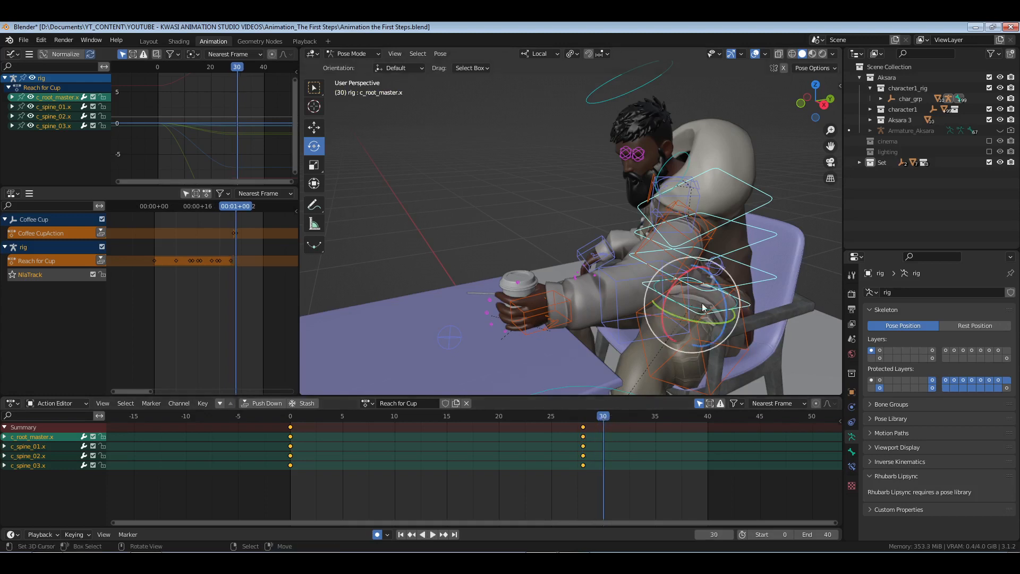
{"action": "left_click", "coordinate": [691, 156]}
{"action": "key", "text": "i"}
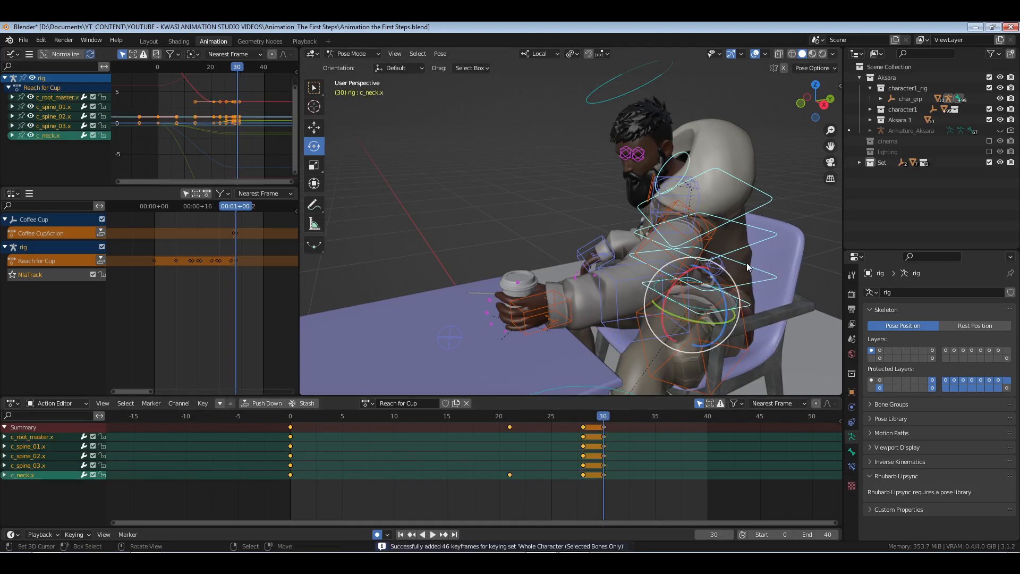
{"action": "left_click", "coordinate": [671, 455]}
- Extend the scene's end frame by 75 frames to 115
{"action": "scroll", "coordinate": [671, 455], "scroll_direction": "right", "scroll_amount": 2, "text": "ctrl"}
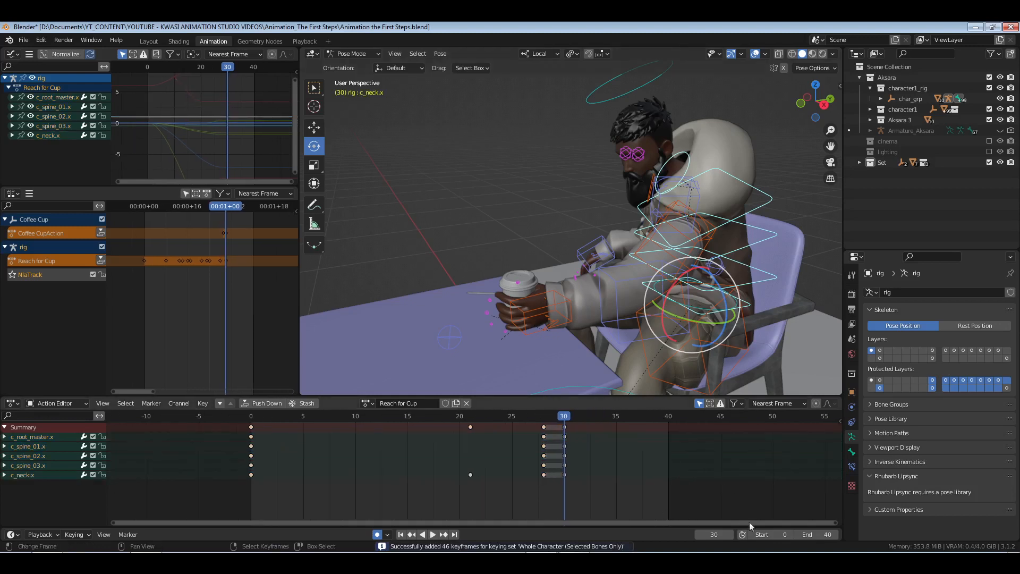
{"action": "double_click", "coordinate": [815, 534]}
{"action": "left_click", "coordinate": [815, 534]}
{"action": "type", "text": "+"}
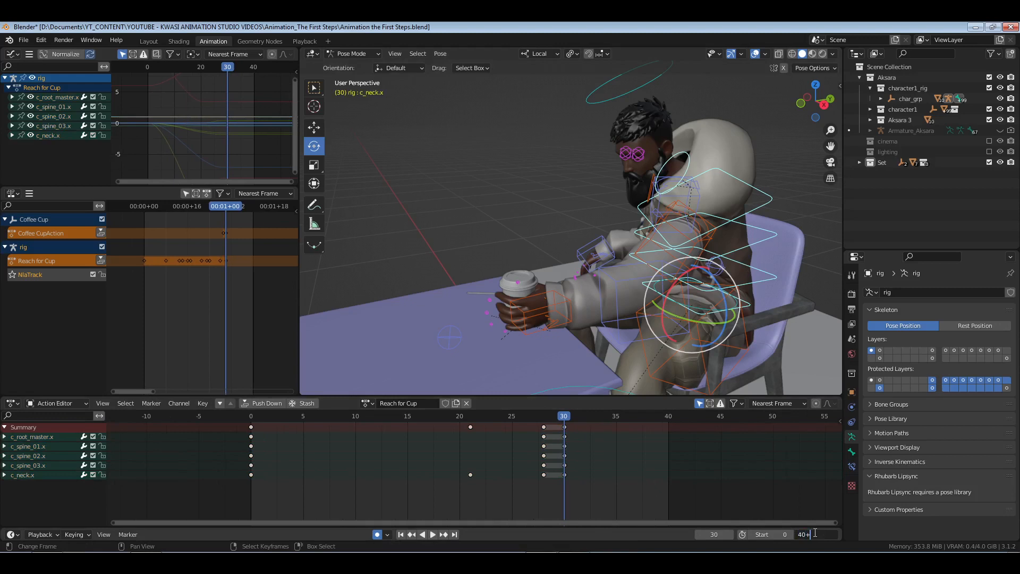
{"action": "type", "text": "75"}
{"action": "key", "text": "Return"}
{"action": "scroll", "coordinate": [606, 473], "scroll_direction": "right", "scroll_amount": 5, "text": "ctrl"}
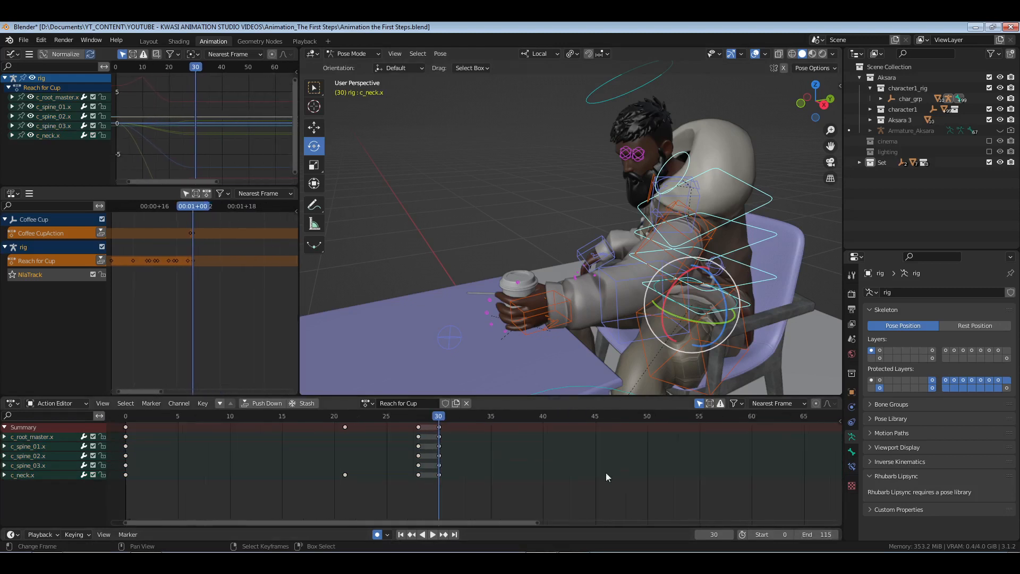
{"action": "scroll", "coordinate": [609, 475], "scroll_direction": "right", "scroll_amount": 2, "text": "ctrl"}
{"action": "scroll", "coordinate": [665, 468], "scroll_direction": "down", "scroll_amount": 3}
- Copy the frame 0 keys of the root, spine and neck controls to frame 52, and play back the motion
{"action": "left_click", "coordinate": [721, 535]}
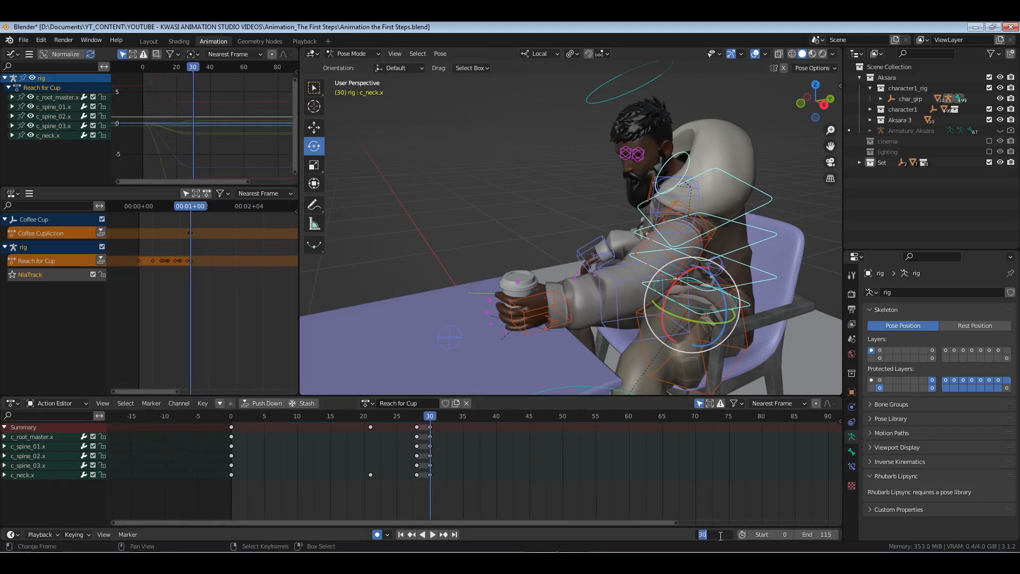
{"action": "type", "text": "52"}
{"action": "key", "text": "Return"}
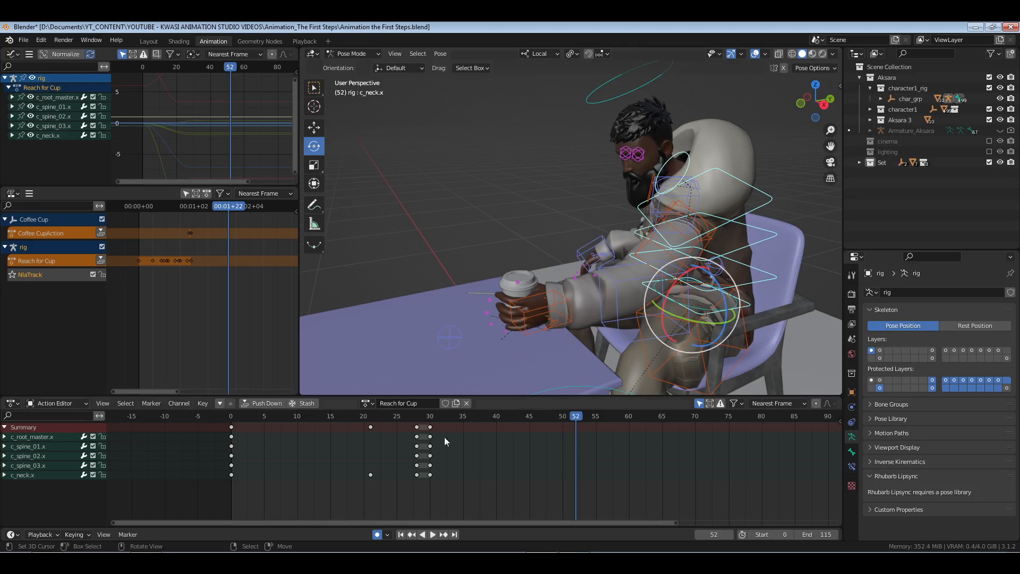
{"action": "left_click", "coordinate": [231, 428]}
{"action": "key", "text": "ctrl+c"}
{"action": "key", "text": "ctrl+v"}
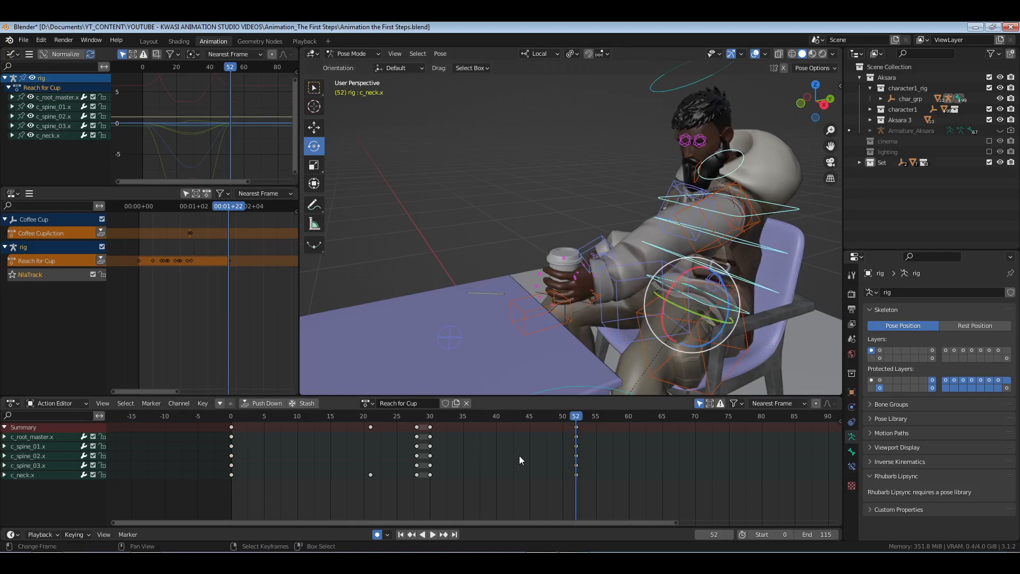
{"action": "key", "text": "shift+Left"}
{"action": "key", "text": "space"}
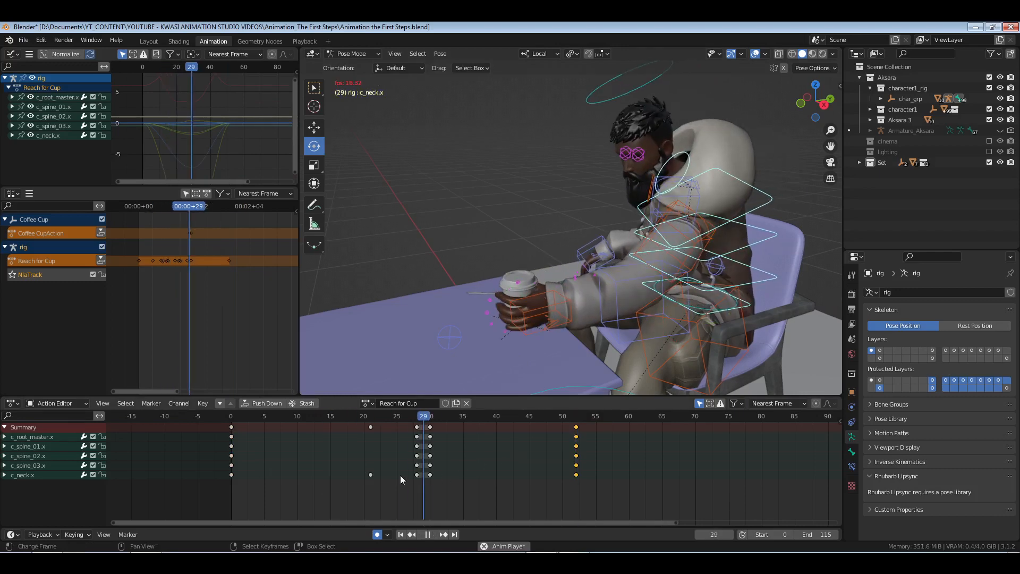
{"action": "key", "text": "space"}
{"action": "left_click_drag", "start_coordinate": [592, 477], "coordinate": [431, 480]}
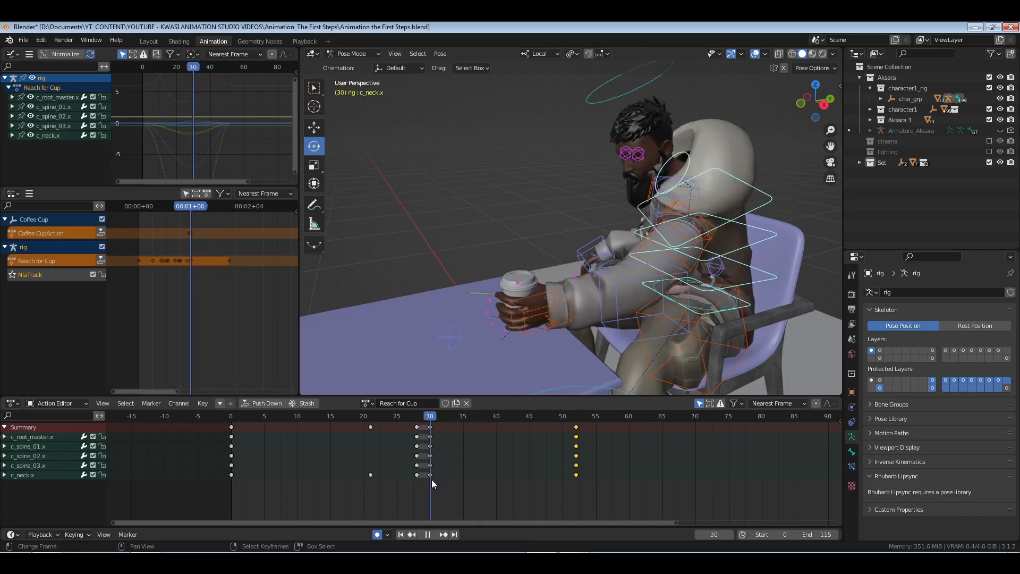
- Select c_hand_ik.l at frame 52 and, in the right view, move it up and back from the table towards the body
{"action": "left_click", "coordinate": [557, 304]}
{"action": "left_click", "coordinate": [759, 237]}
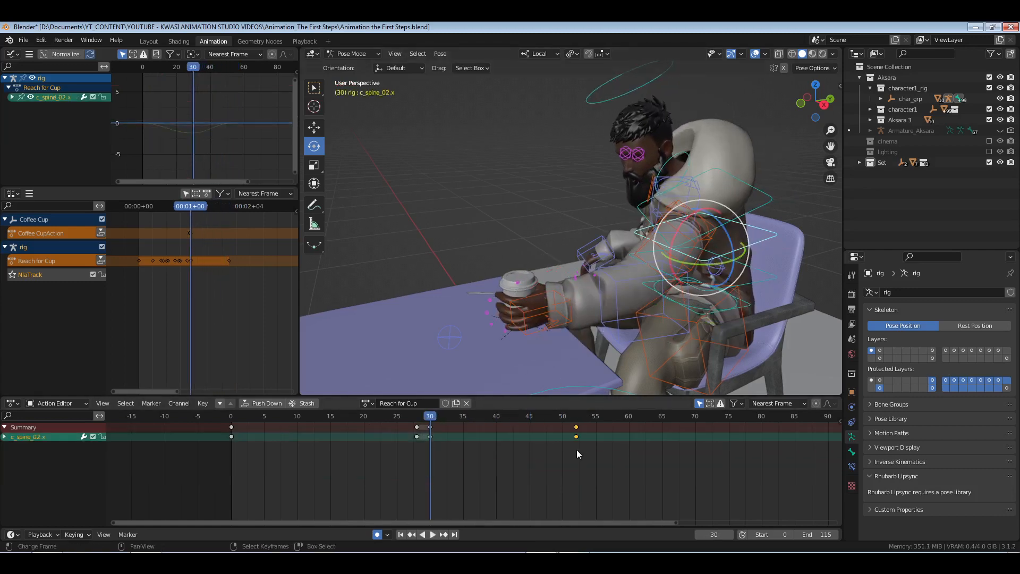
{"action": "left_click", "coordinate": [576, 449]}
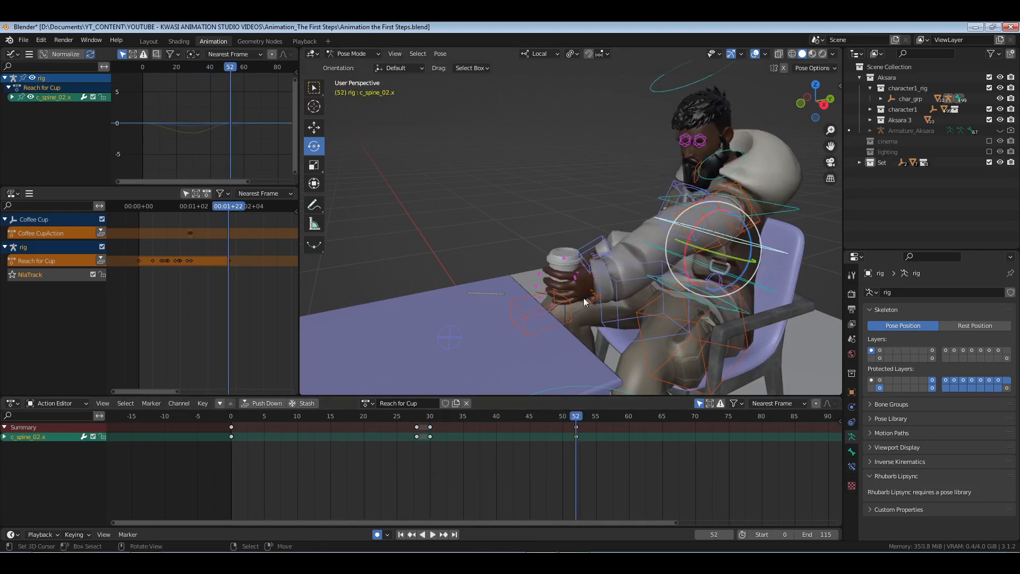
{"action": "left_click", "coordinate": [543, 311]}
{"action": "key", "text": "KP_3"}
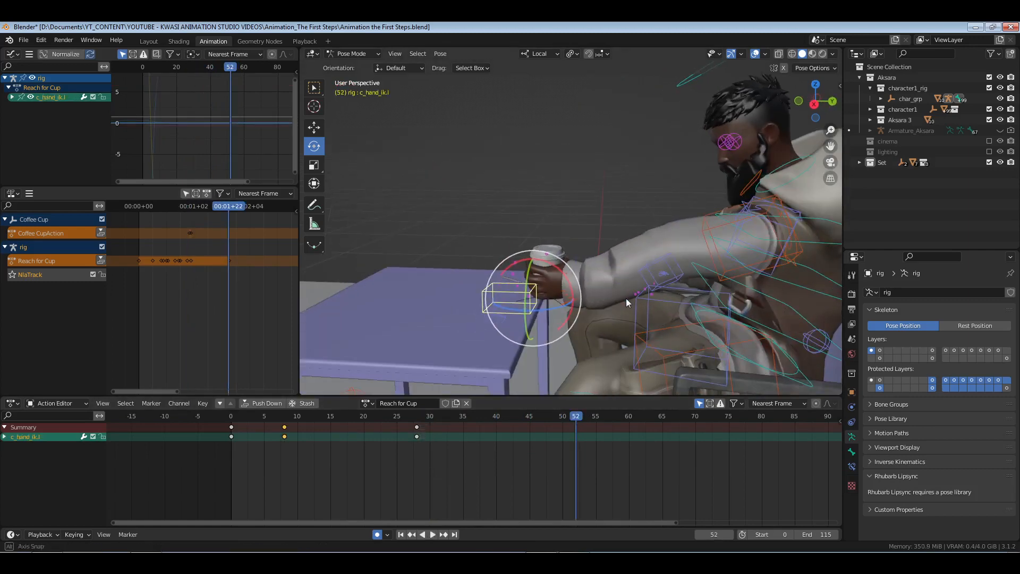
{"action": "middle_click_drag", "start_coordinate": [674, 288], "coordinate": [562, 299], "text": "shift"}
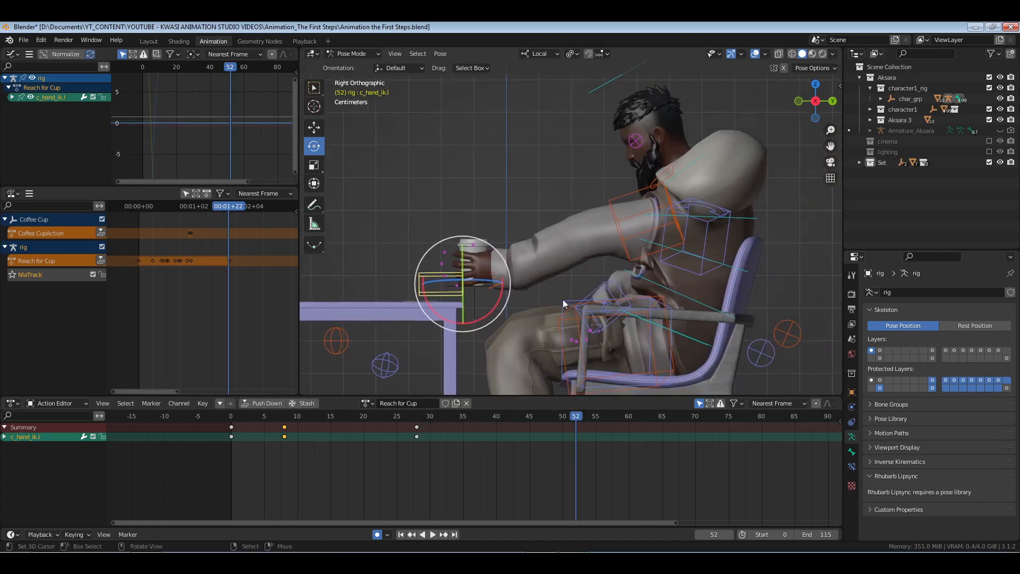
{"action": "key", "text": "g"}
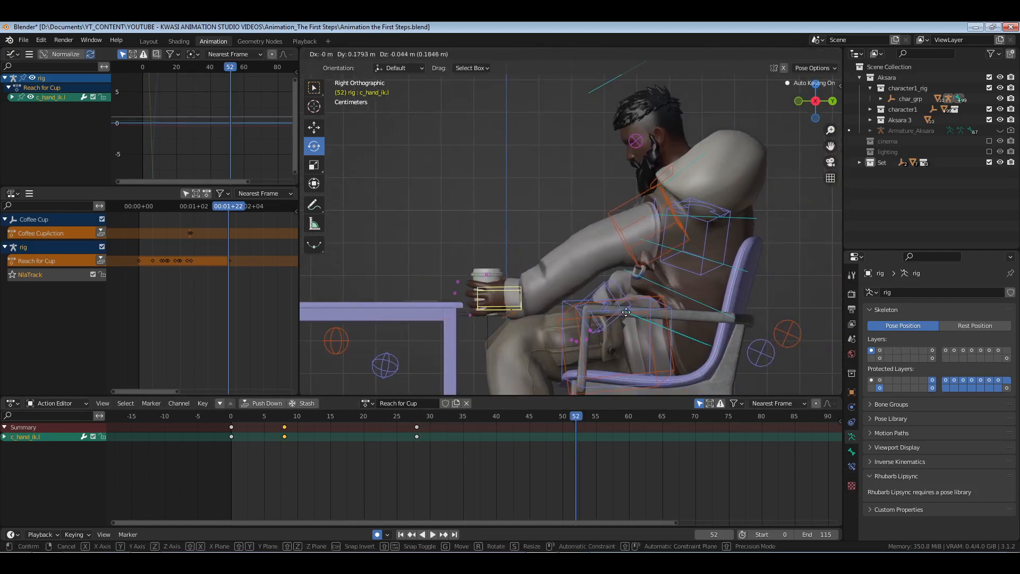
{"action": "left_click", "coordinate": [577, 274]}
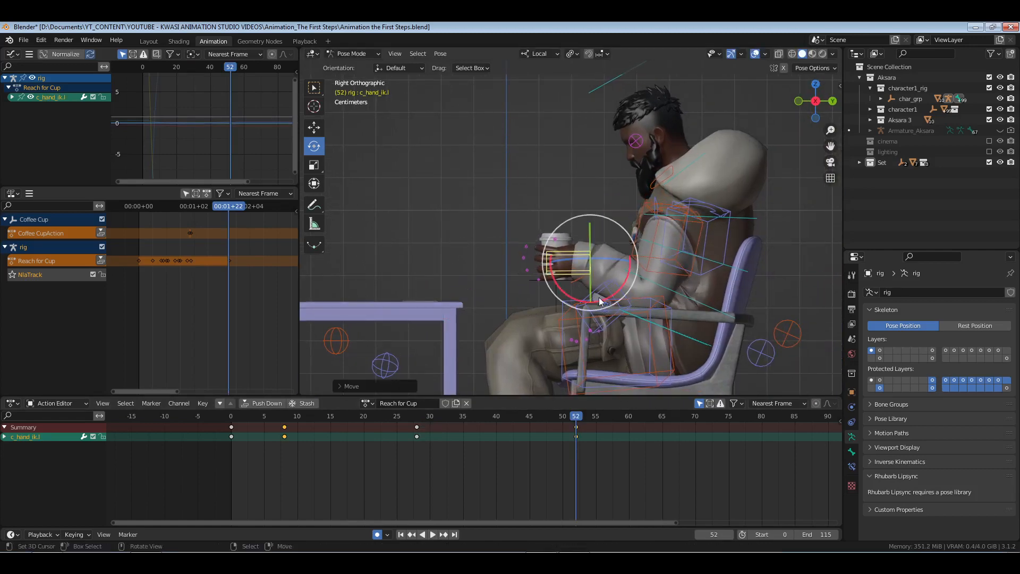
- In the top view, bring c_hand_ik.l closer to the body and rotate it so the cup points inward
{"action": "key", "text": "KP_7"}
{"action": "key", "text": "g"}
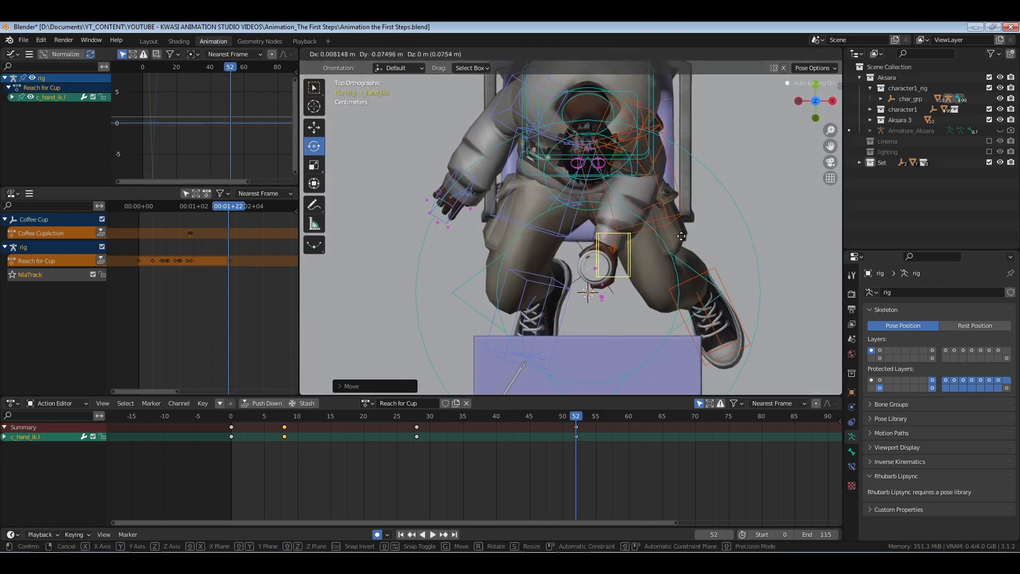
{"action": "left_click", "coordinate": [705, 194]}
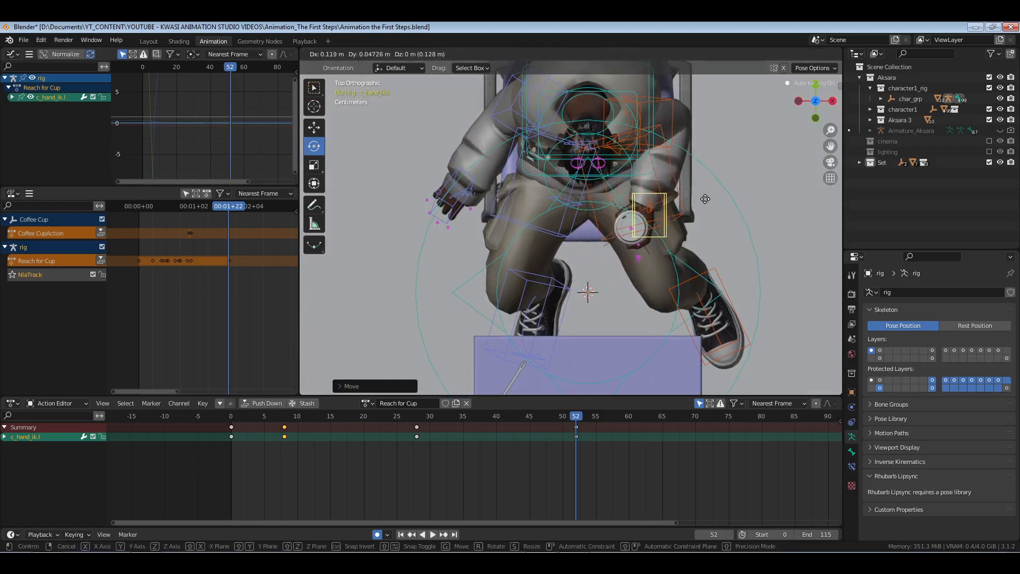
{"action": "left_click_drag", "start_coordinate": [688, 218], "coordinate": [688, 252]}
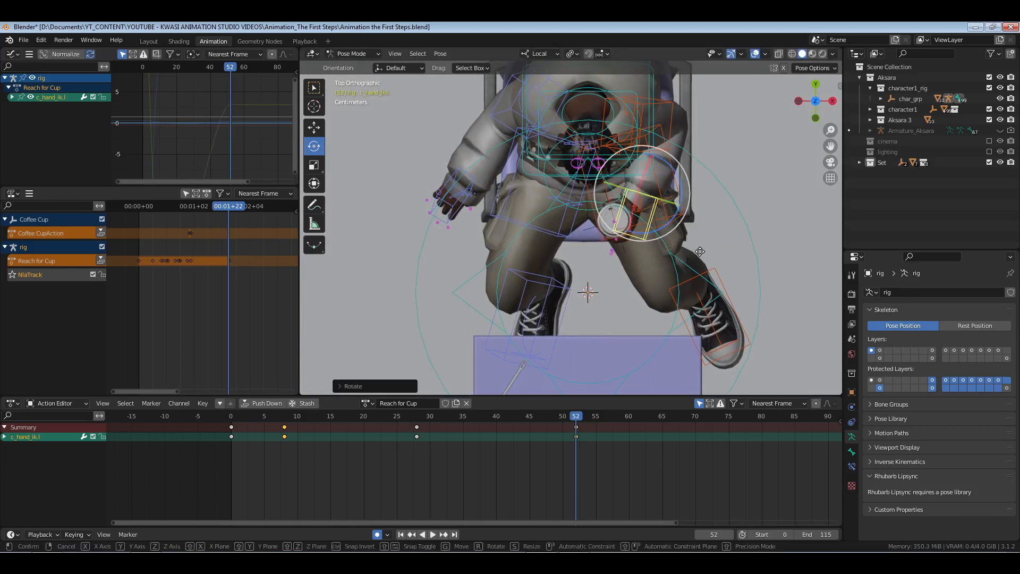
{"action": "key", "text": "g"}
{"action": "left_click", "coordinate": [654, 270]}
{"action": "middle_click_drag", "start_coordinate": [654, 270], "coordinate": [601, 265]}
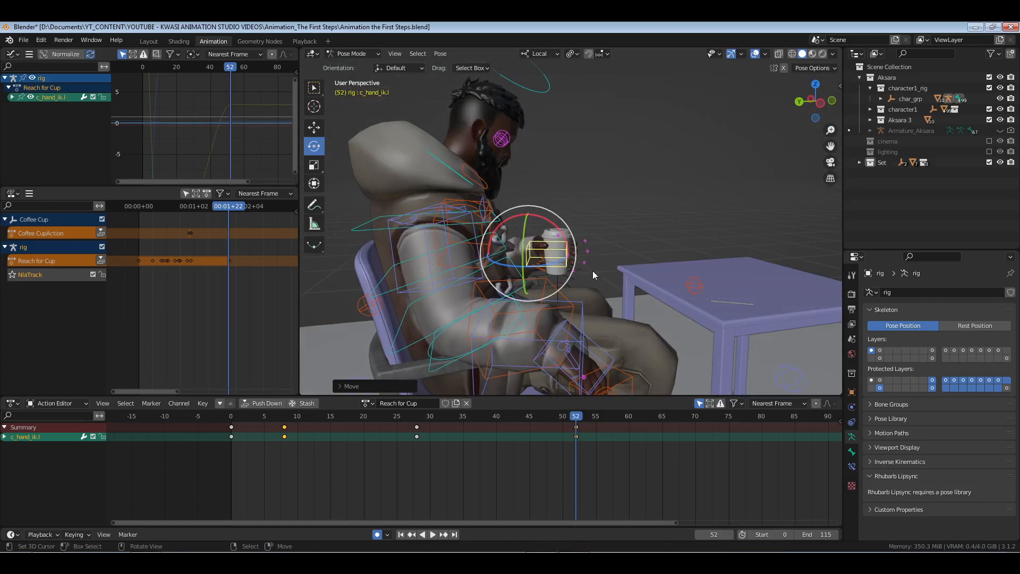
- Raise c_hand_ik.l towards the face and tilt the hand upward with the cup in the right view
{"action": "key", "text": "g"}
{"action": "left_click", "coordinate": [608, 240]}
{"action": "key", "text": "KP_3"}
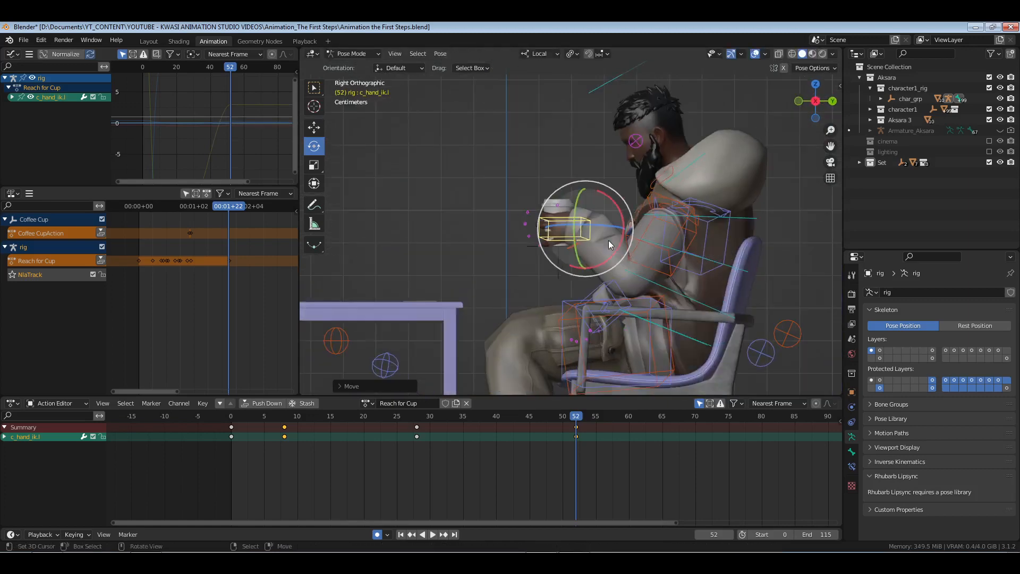
{"action": "key", "text": "g"}
{"action": "key", "text": "r"}
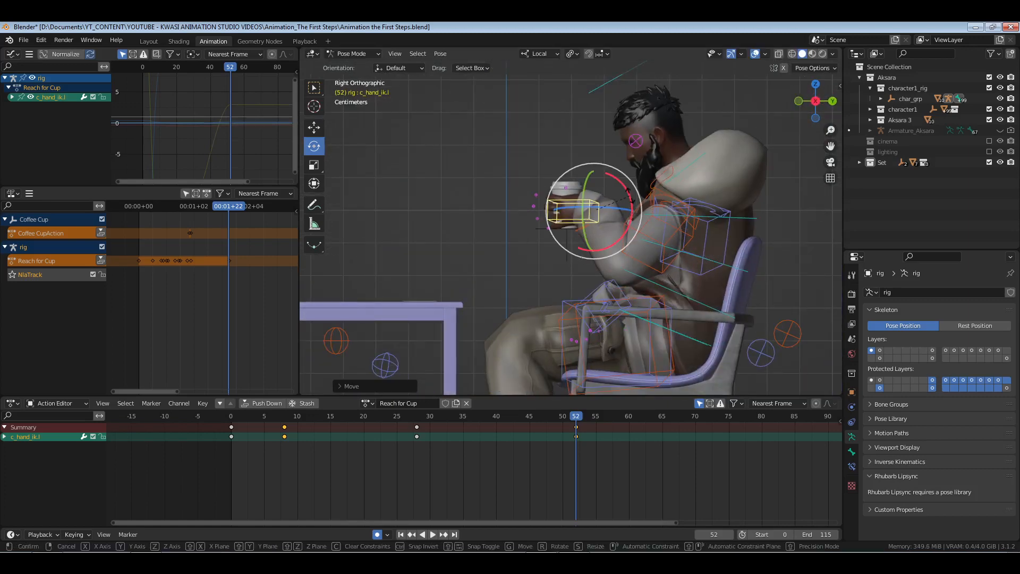
{"action": "left_click", "coordinate": [706, 326]}
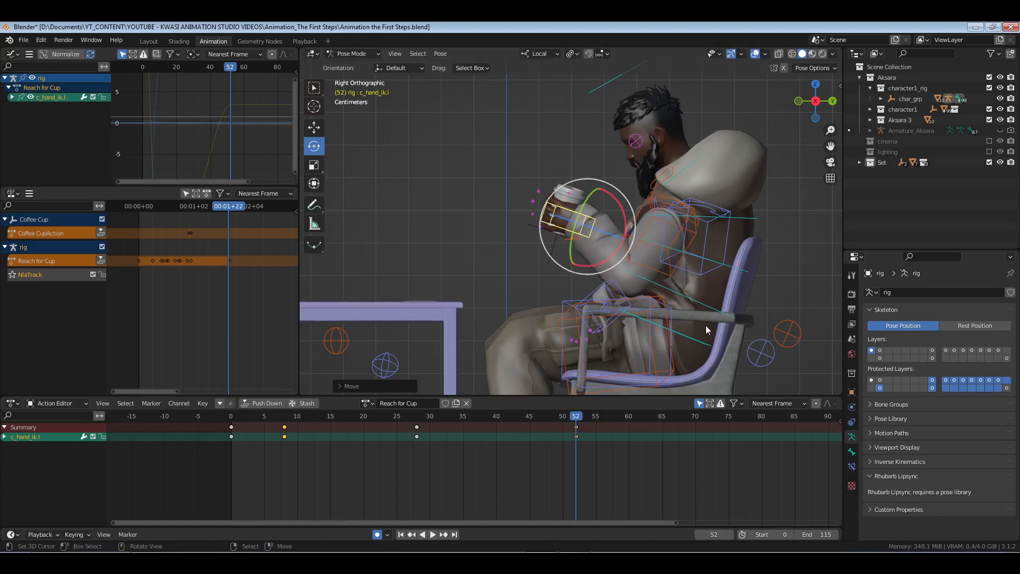
- Reposition the left elbow's pole control, c_arms_pole.l, at frame 52
{"action": "middle_click_drag", "start_coordinate": [706, 326], "coordinate": [639, 246]}
{"action": "left_click", "coordinate": [767, 267]}
{"action": "key", "text": "g"}
{"action": "left_click", "coordinate": [746, 287]}
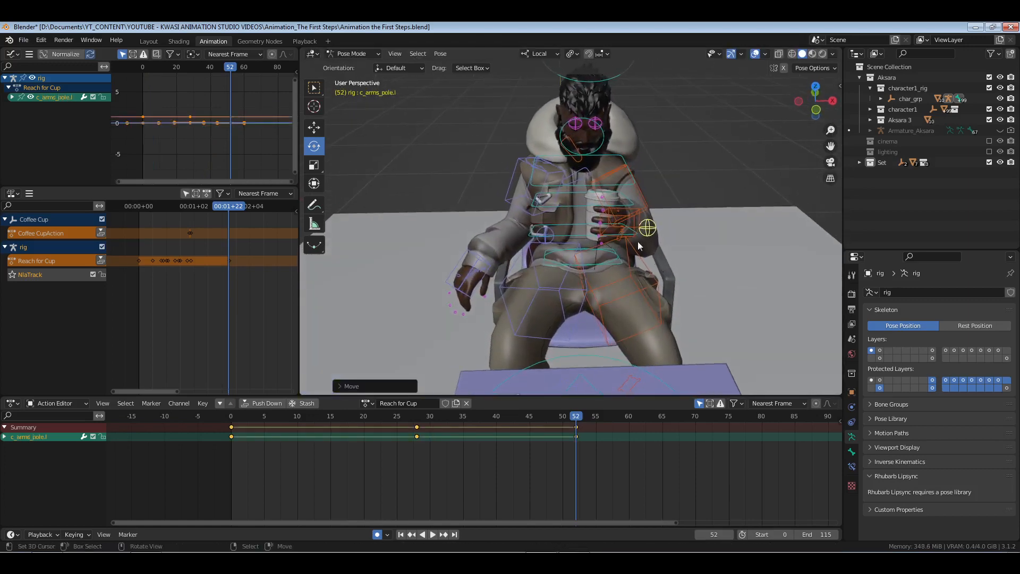
- Refine the rotation of c_hand_ik.l freely, then turn it about 7 degrees around its local Y axis
{"action": "left_click", "coordinate": [630, 210]}
{"action": "middle_click_drag", "start_coordinate": [630, 211], "coordinate": [633, 213]}
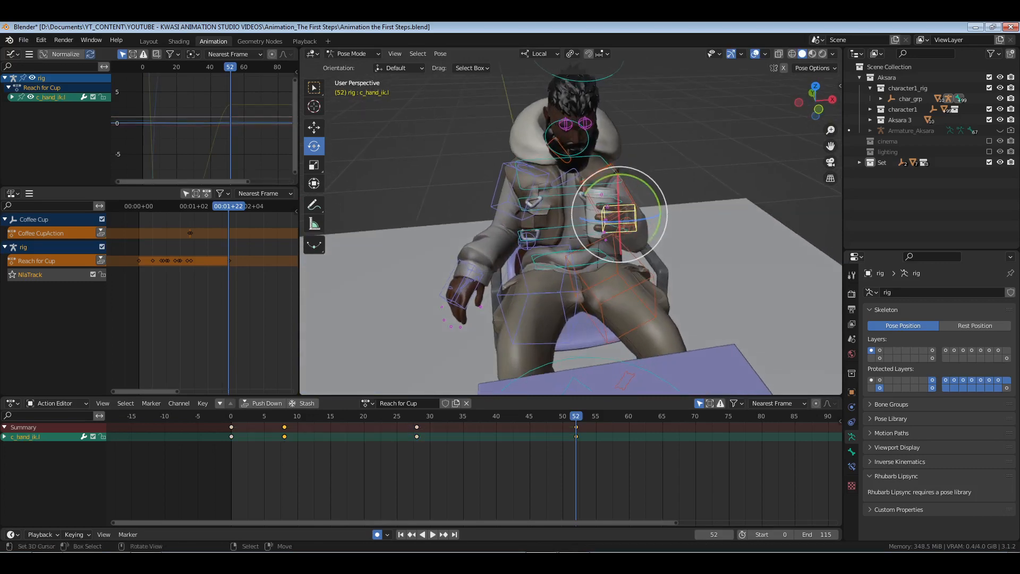
{"action": "left_click_drag", "start_coordinate": [632, 212], "coordinate": [640, 184]}
{"action": "key", "text": "r"}
{"action": "key", "text": "y"}
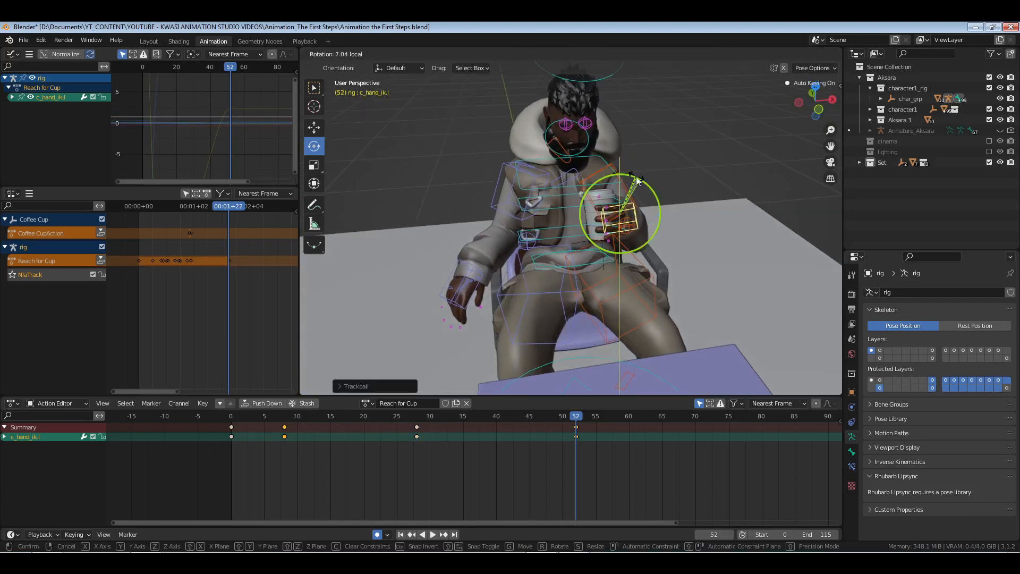
{"action": "left_click", "coordinate": [637, 179]}
- Duplicate the c_hand_ik.r key from frame 28 to frame 30, and copy its frame 0 key to frame 52
{"action": "middle_click_drag", "start_coordinate": [638, 180], "coordinate": [710, 244]}
{"action": "middle_click_drag", "start_coordinate": [515, 273], "coordinate": [524, 325]}
{"action": "left_click", "coordinate": [509, 255]}
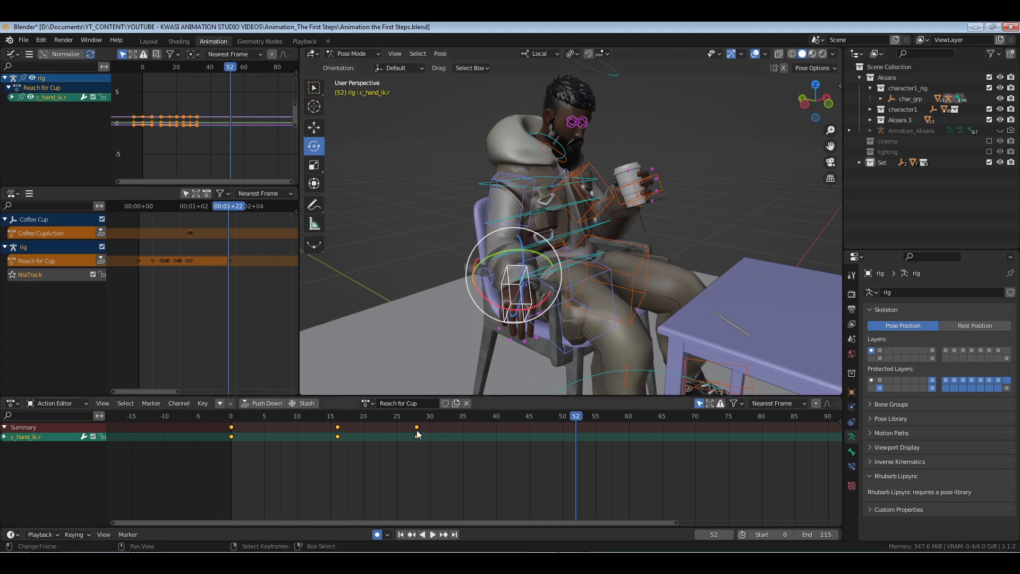
{"action": "key", "text": "shift+d"}
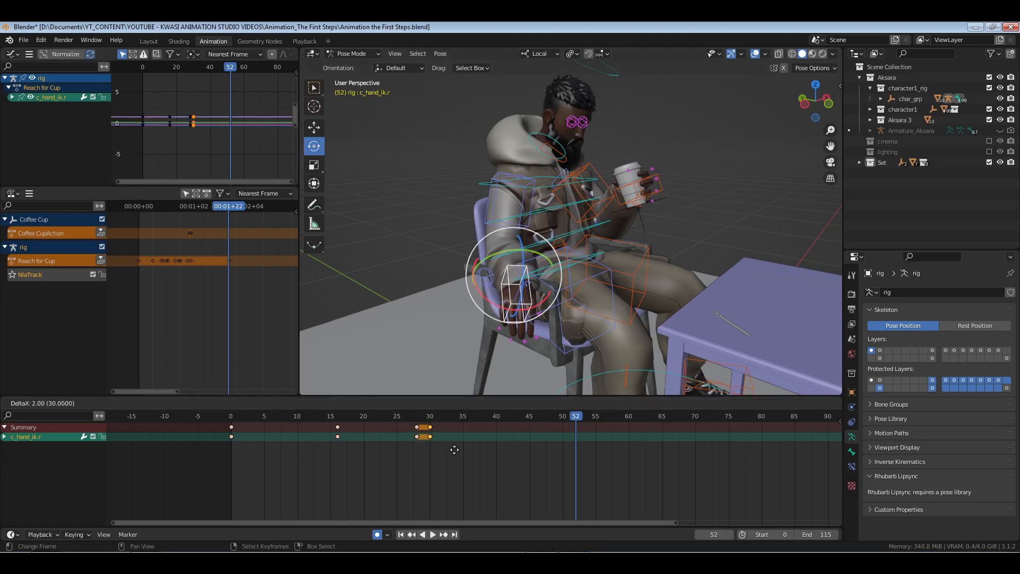
{"action": "left_click", "coordinate": [454, 450]}
{"action": "middle_click_drag", "start_coordinate": [587, 292], "coordinate": [611, 313]}
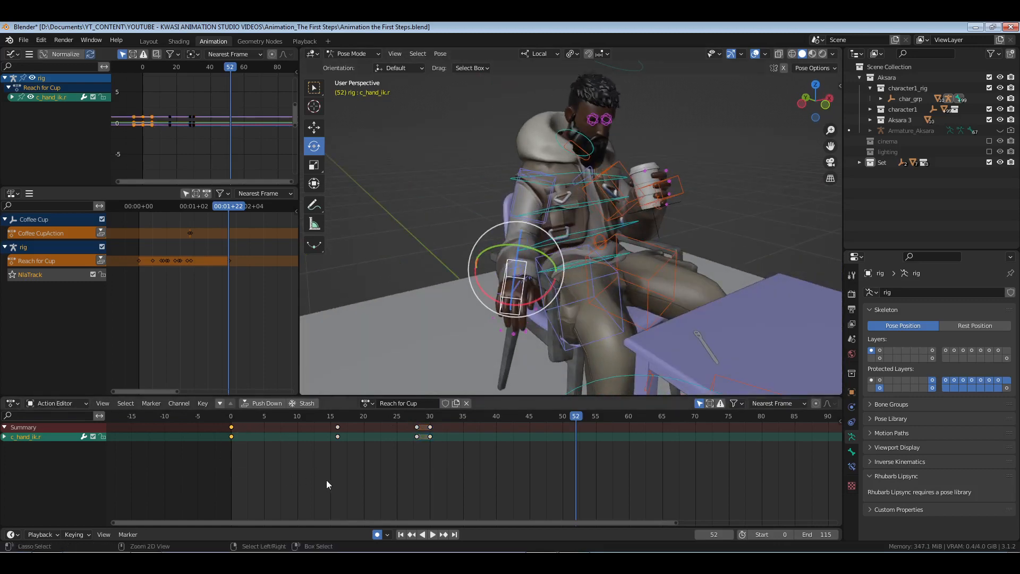
- Select c_arms_pole.r and duplicate its frame 28 key to frame 30
{"action": "left_click", "coordinate": [445, 270]}
{"action": "middle_click_drag", "start_coordinate": [445, 270], "coordinate": [474, 280]}
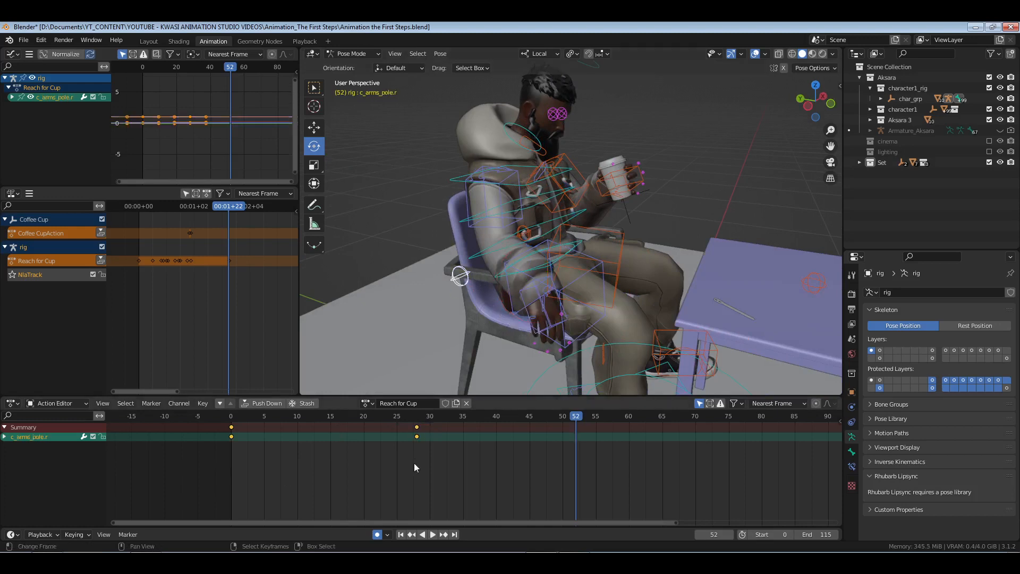
{"action": "left_click_drag", "start_coordinate": [444, 455], "coordinate": [428, 455]}
{"action": "key", "text": "shift+d"}
{"action": "left_click", "coordinate": [441, 455]}
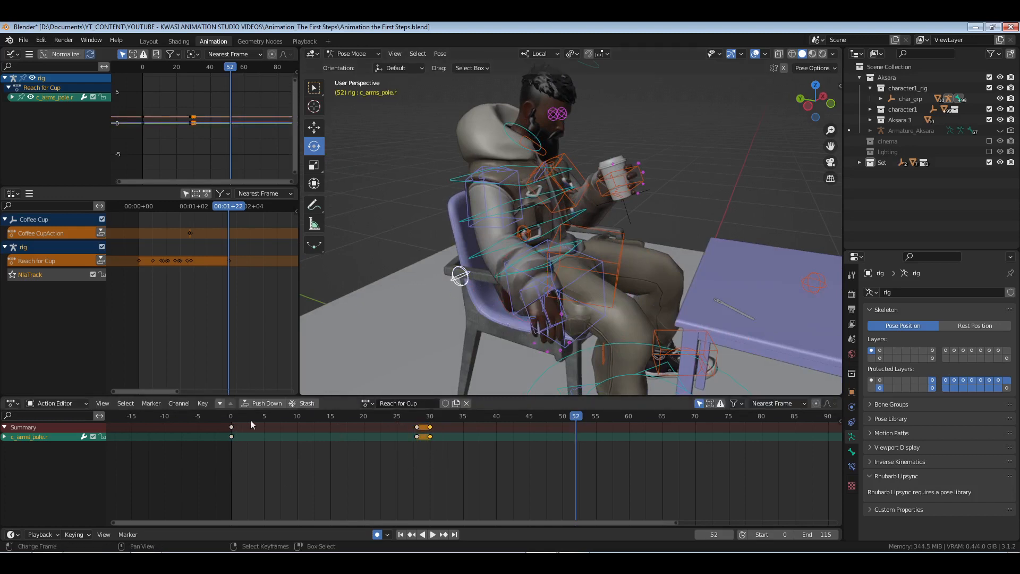
- Copy the frame 0 key of c_arms_pole.r to frame 52 and save the file
{"action": "left_click_drag", "start_coordinate": [250, 420], "coordinate": [224, 443]}
{"action": "key", "text": "ctrl+c"}
{"action": "key", "text": "ctrl+v"}
{"action": "key", "text": "ctrl+s"}
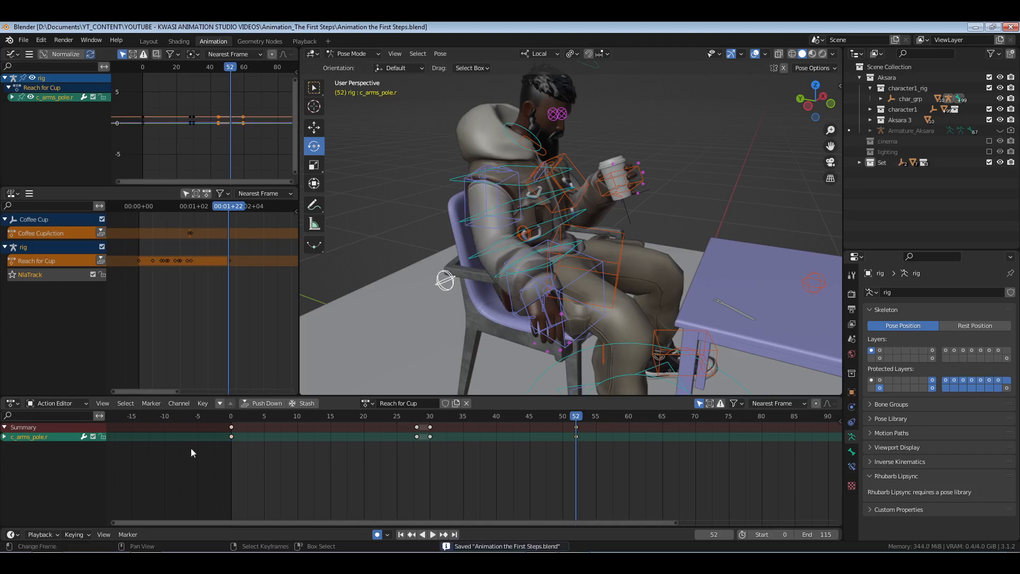
- Play the animation through the camera in the Playback workspace, and return to the first frame
{"action": "key", "text": "shift+Left"}
{"action": "mouse_move", "coordinate": [664, 234]}
{"action": "middle_mouse_down"}
{"action": "mouse_move", "coordinate": [597, 231]}
{"action": "mouse_move", "coordinate": [701, 236]}
{"action": "mouse_move", "coordinate": [657, 238]}
{"action": "mouse_move", "coordinate": [670, 236]}
{"action": "middle_mouse_up"}
{"action": "left_click", "coordinate": [304, 40]}
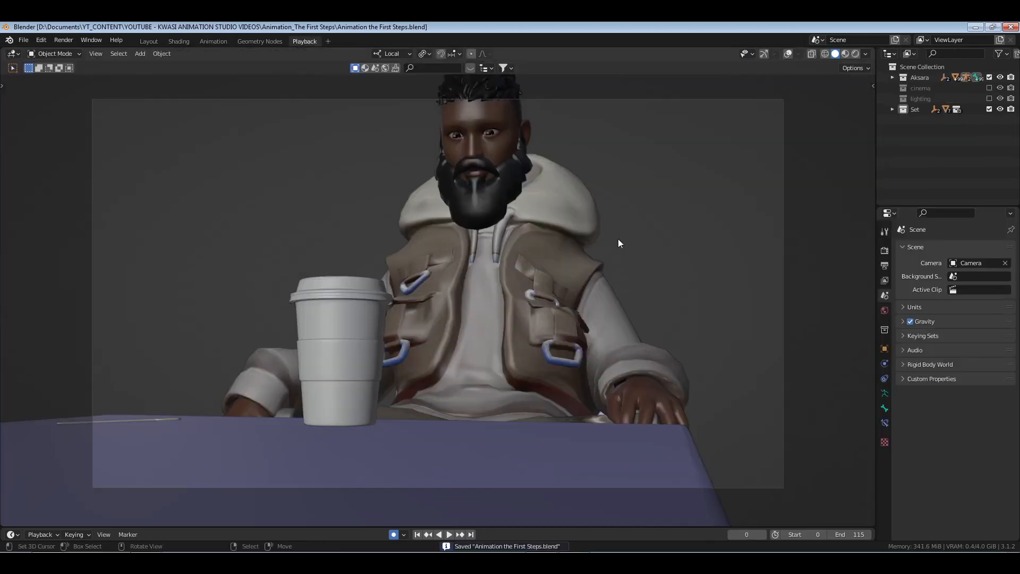
{"action": "key", "text": "space"}
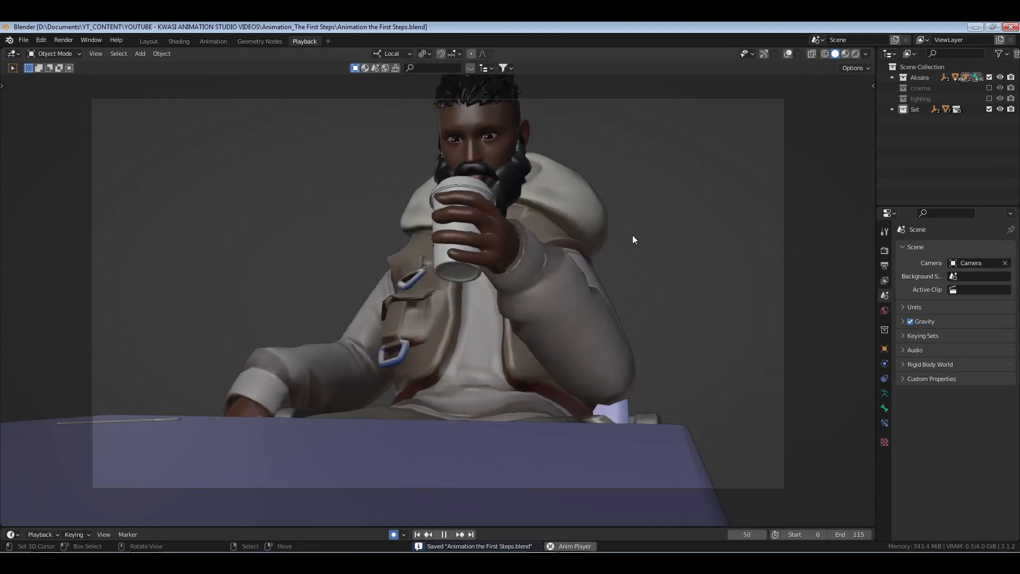
{"action": "key", "text": "space"}
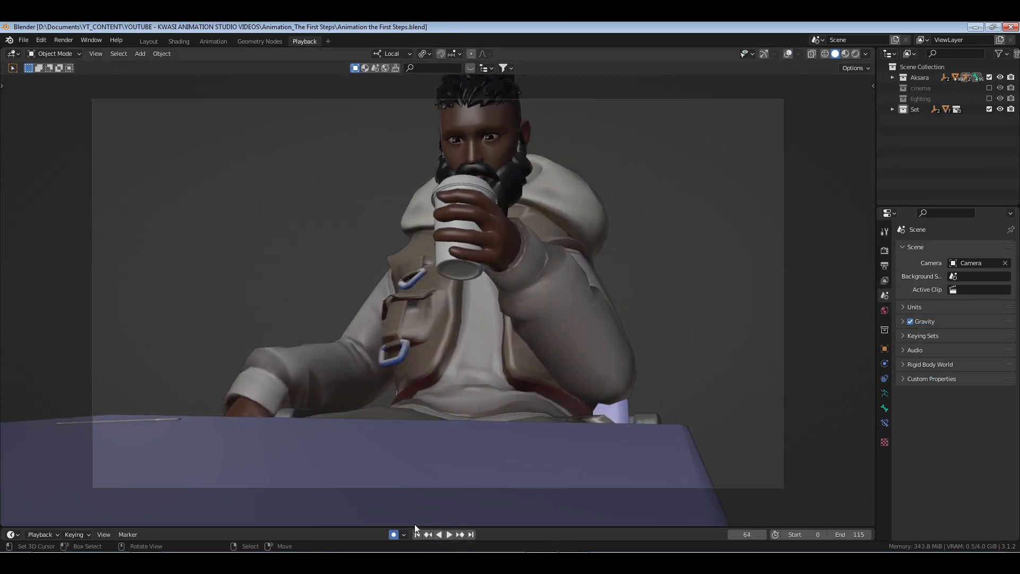
{"action": "left_click", "coordinate": [417, 534]}
- Return to the Animation workspace, switch the rig to Object Mode and select the Coffee Cup empty in the Set collection
{"action": "left_click", "coordinate": [231, 41]}
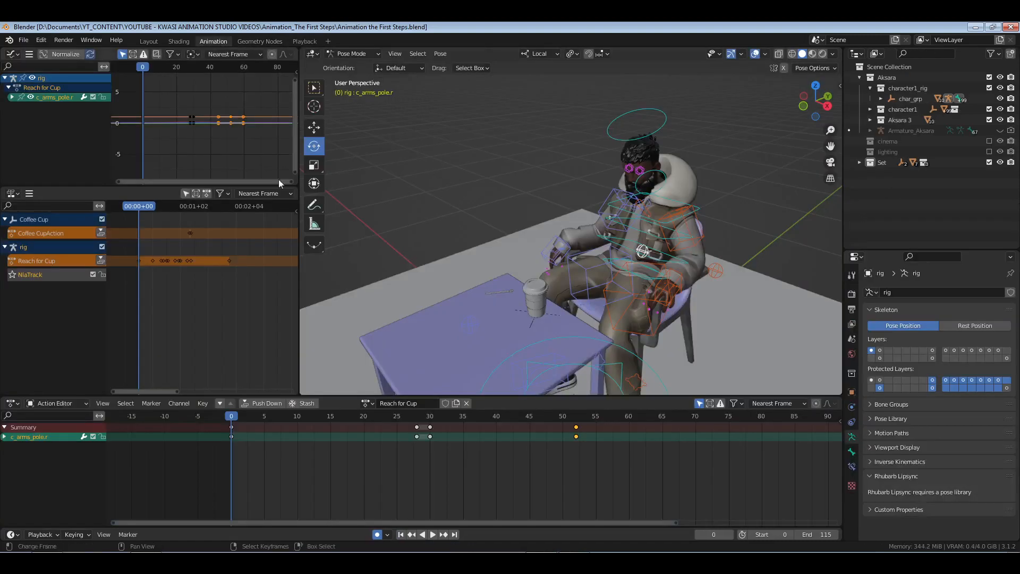
{"action": "key", "text": "ctrl+Tab"}
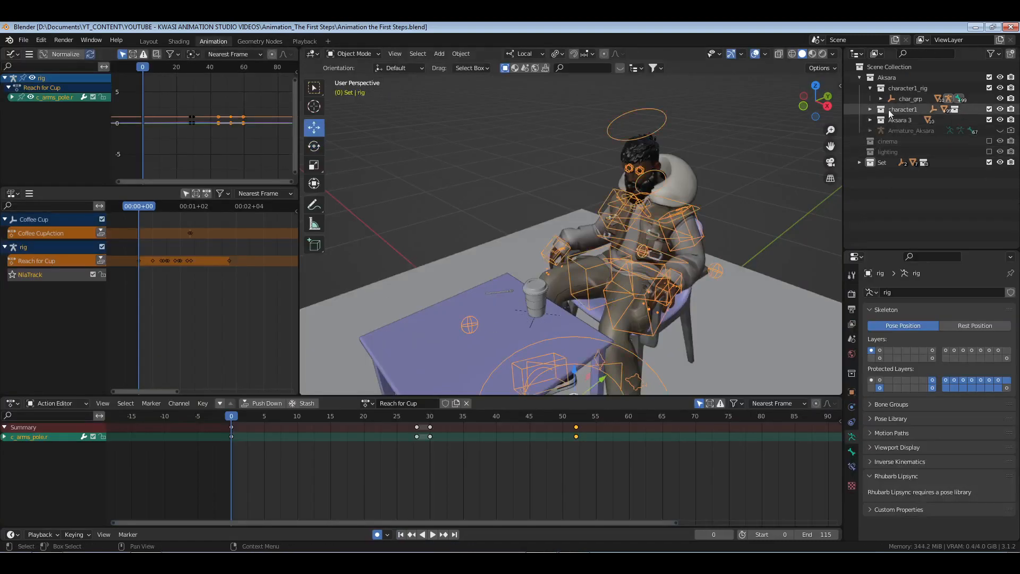
{"action": "left_click", "coordinate": [860, 163]}
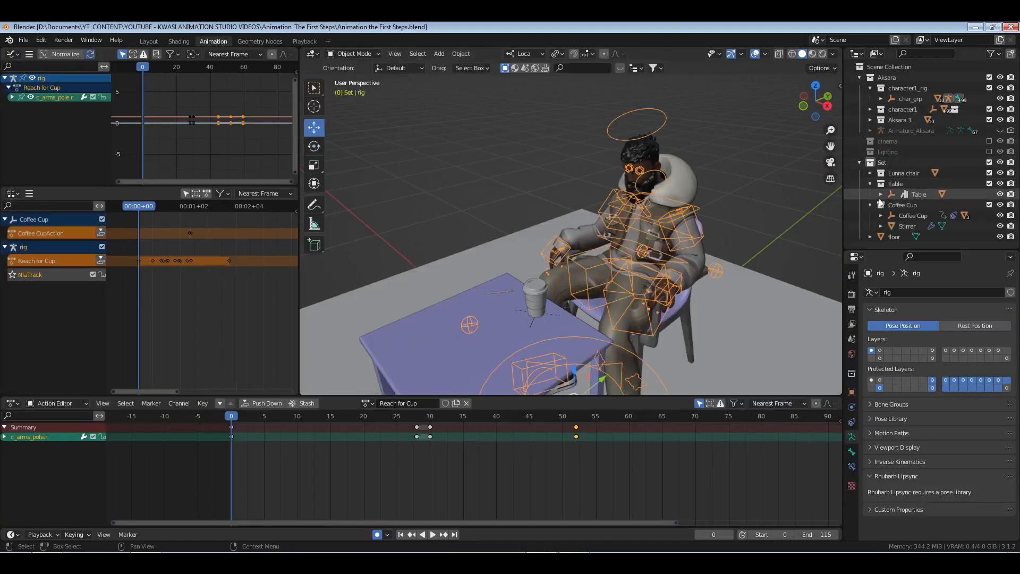
{"action": "left_click", "coordinate": [870, 184]}
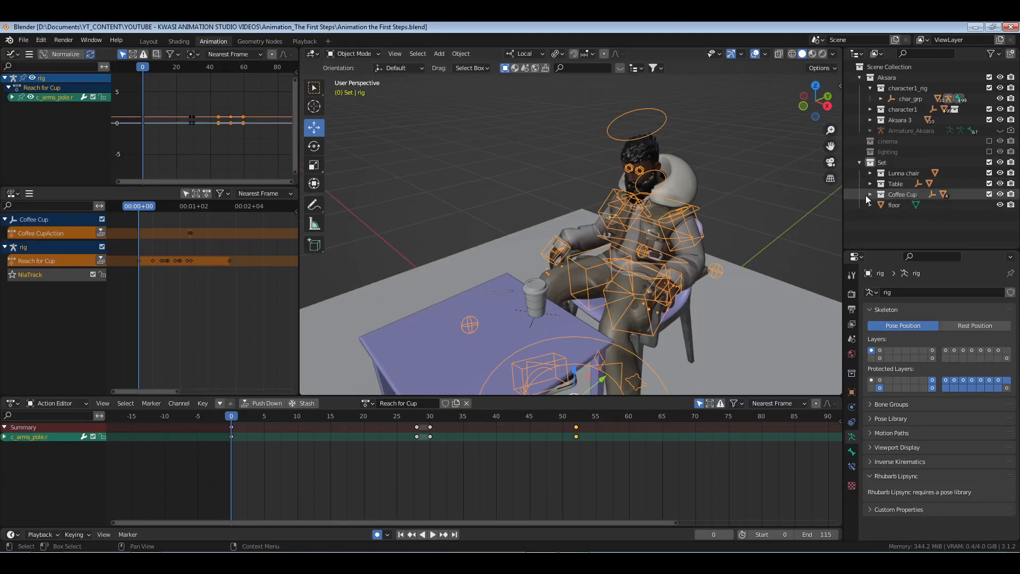
{"action": "left_click", "coordinate": [871, 195]}
{"action": "left_click", "coordinate": [910, 207]}
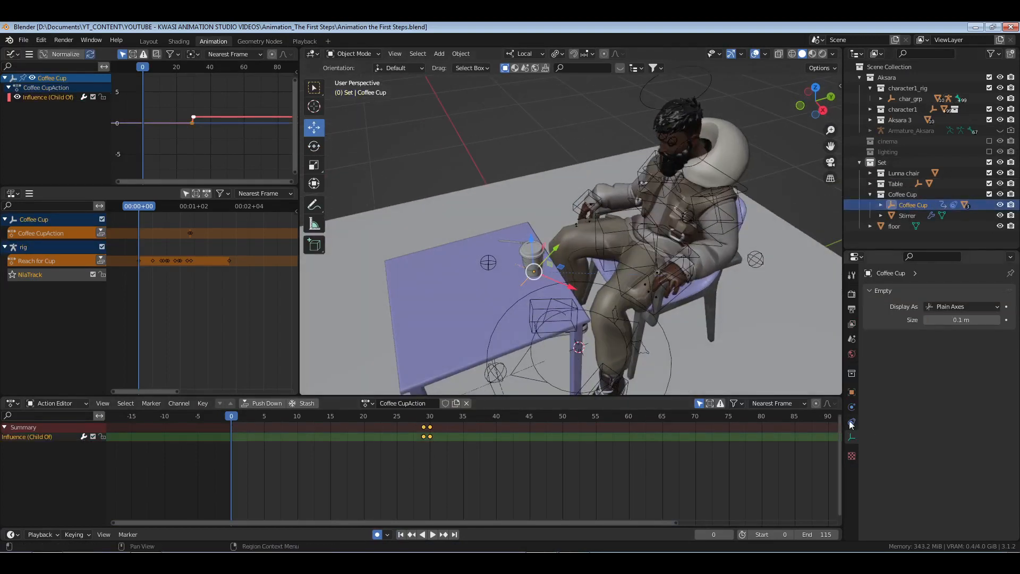
- Review the Coffee Cup's Child Of constraint and try to shift its influence keyframes around frame 29
{"action": "left_click", "coordinate": [852, 422]}
{"action": "left_click_drag", "start_coordinate": [412, 454], "coordinate": [422, 454]}
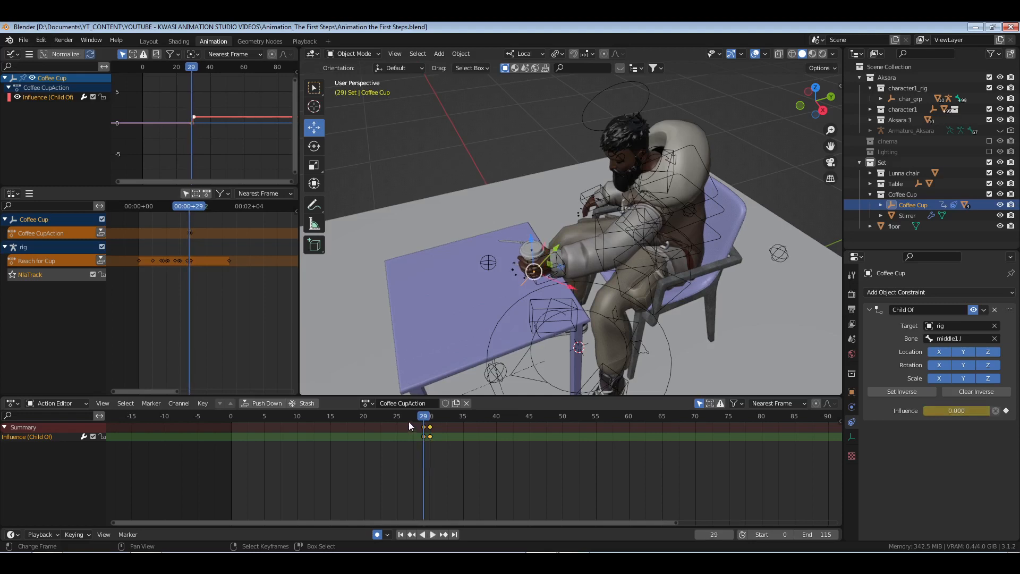
{"action": "key", "text": "g"}
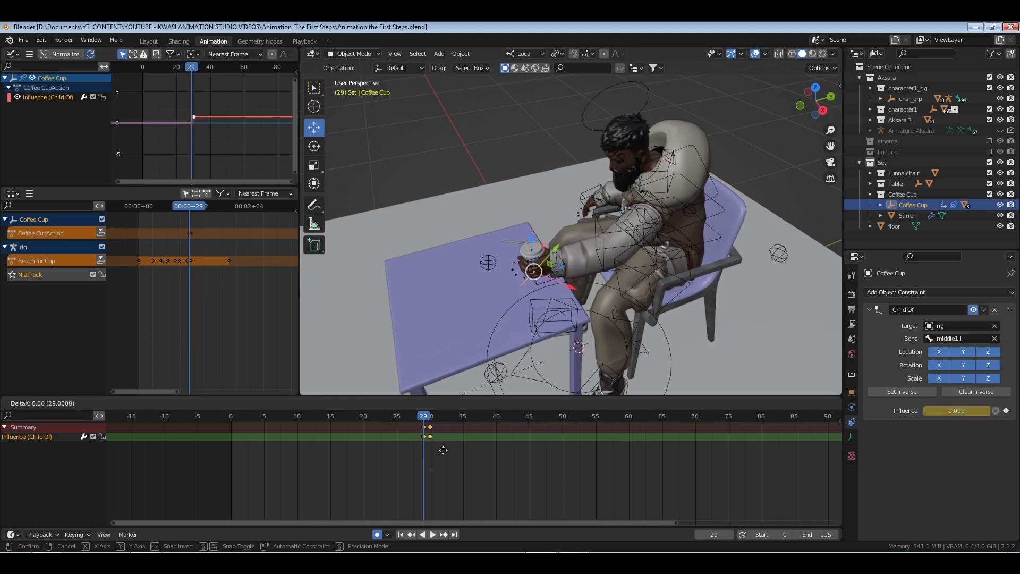
{"action": "left_click", "coordinate": [444, 450]}
- Return to frame 0 and play the cup pickup through the camera in the Playback workspace
{"action": "left_click_drag", "start_coordinate": [422, 454], "coordinate": [232, 453]}
{"action": "left_click", "coordinate": [307, 43]}
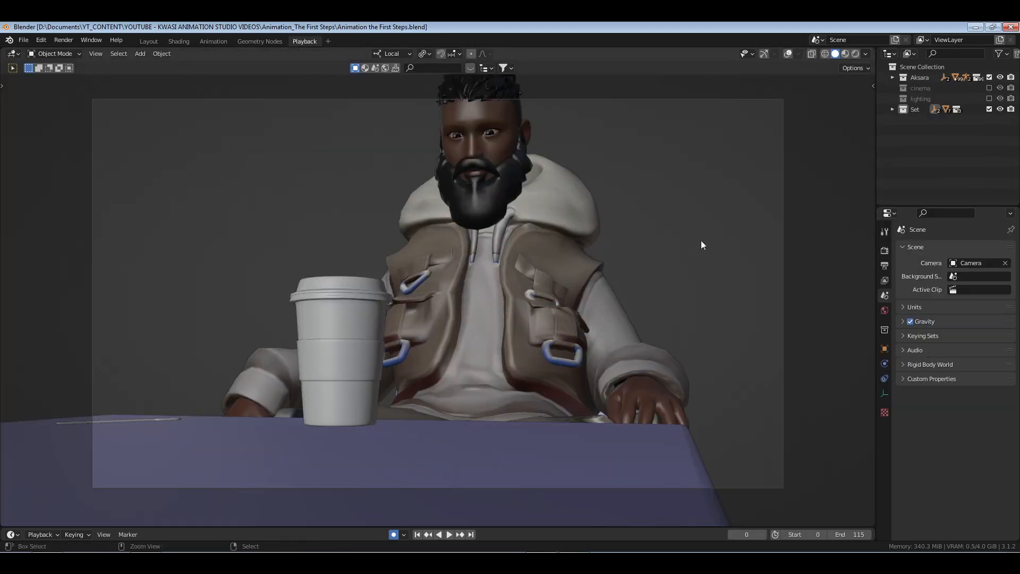
{"action": "key", "text": "space"}
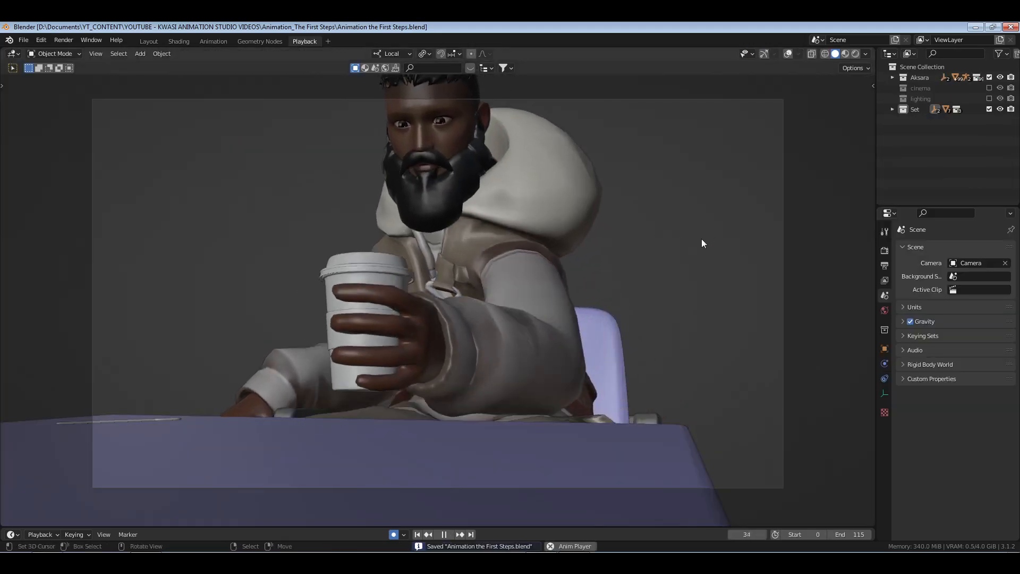
{"action": "key", "text": "space"}
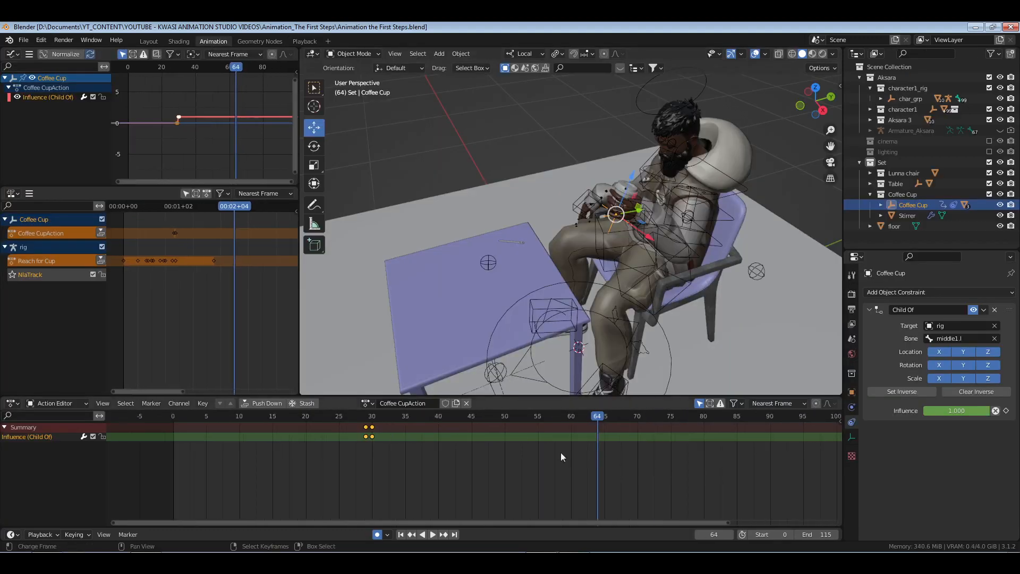
- Set the scene's end frame to 60, return to frame 0 and save the file
{"action": "left_click_drag", "start_coordinate": [383, 458], "coordinate": [573, 458]}
{"action": "key", "text": "space"}
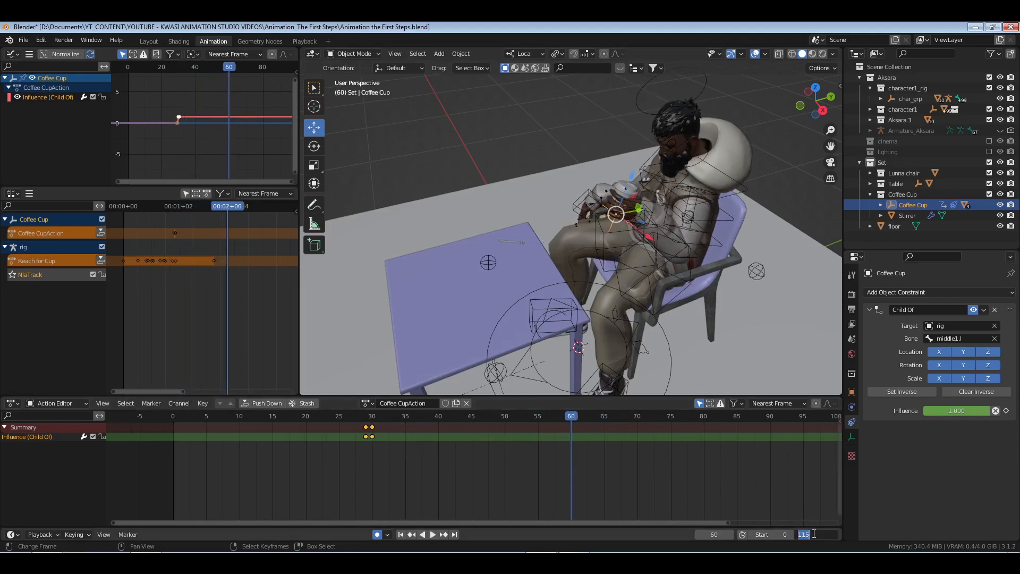
{"action": "type", "text": "60"}
{"action": "key", "text": "Return"}
{"action": "left_click", "coordinate": [146, 463]}
{"action": "key", "text": "ctrl+s"}
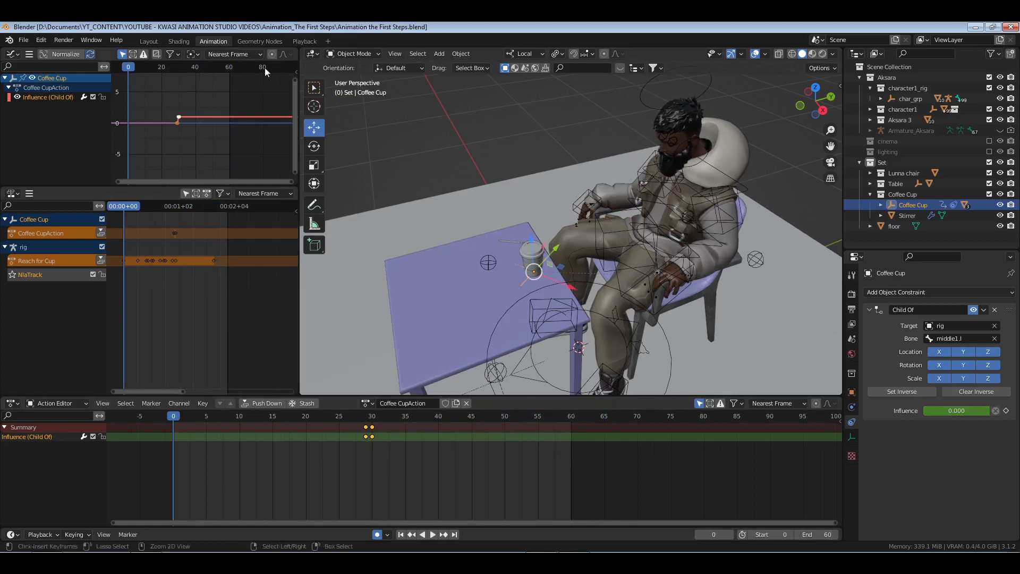
- Replay the shortened animation through the camera in the Playback workspace, return to frame 0 and save the file
{"action": "left_click", "coordinate": [305, 42]}
{"action": "key", "text": "space"}
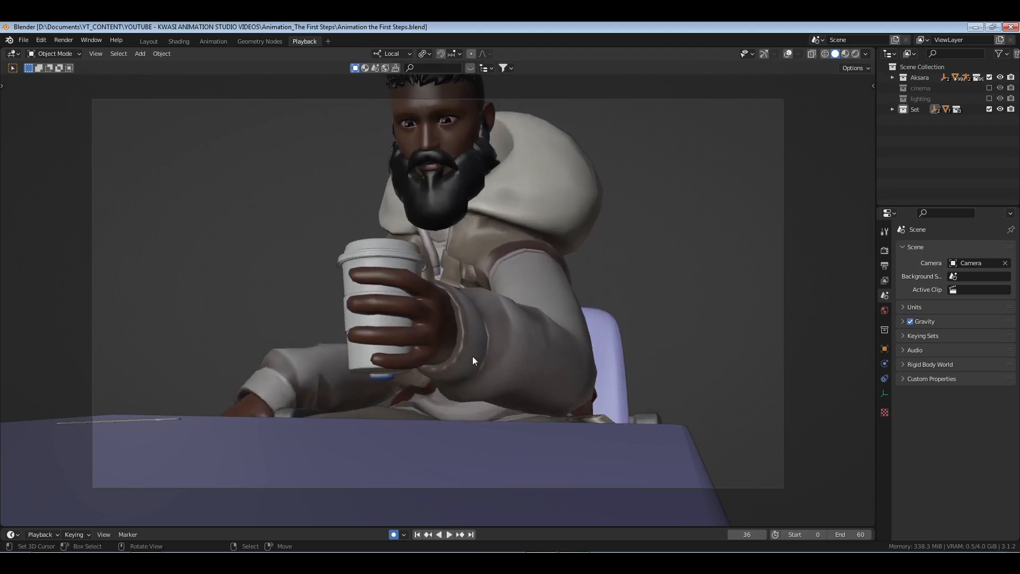
{"action": "mouse_move", "coordinate": [747, 536]}
{"action": "left_mouse_down"}
{"action": "mouse_move", "coordinate": [758, 535]}
{"action": "mouse_move", "coordinate": [726, 535]}
{"action": "mouse_move", "coordinate": [749, 536]}
{"action": "left_mouse_up"}
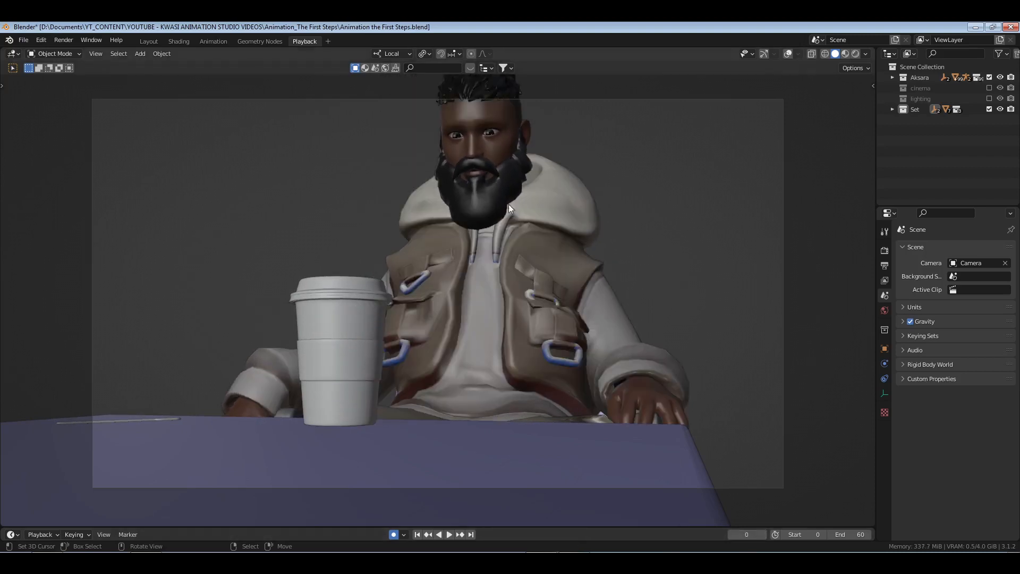
{"action": "key", "text": "ctrl+s"}
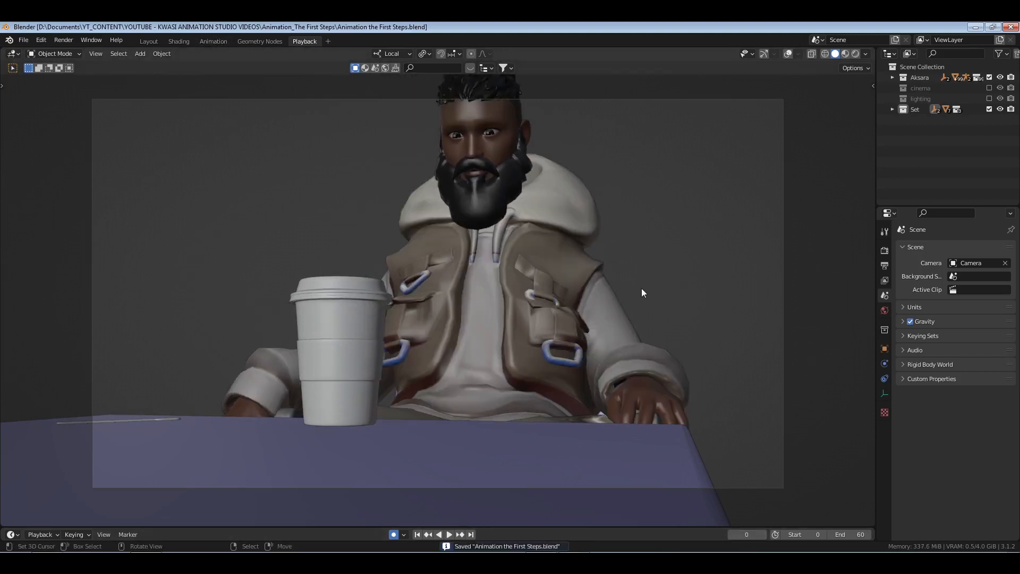